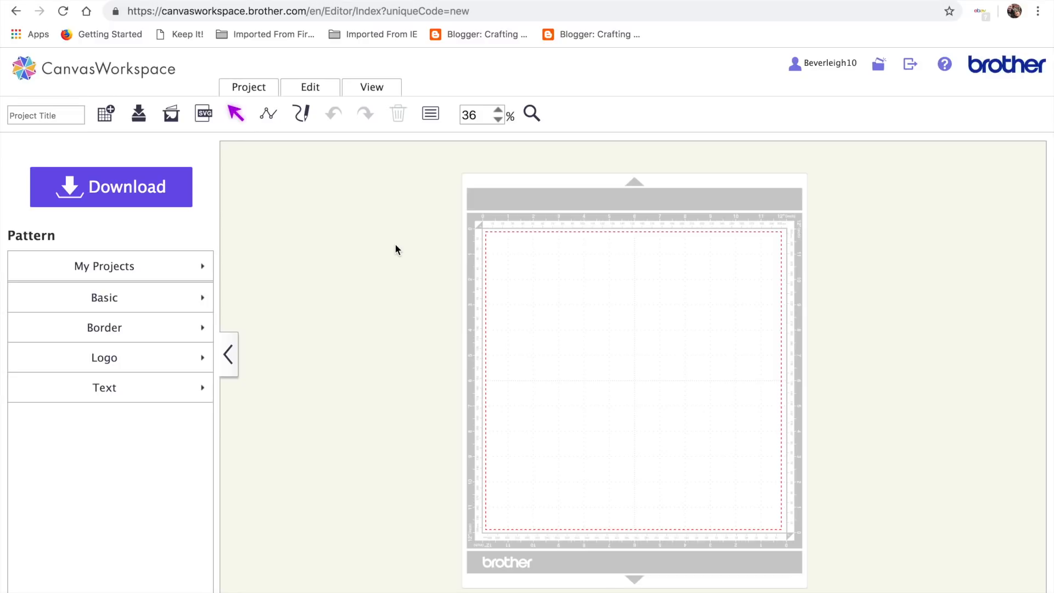
Step: Insert the poinsettia flowerpot card with the Merry Christmas label from My Projects onto the mat, then return to the pattern categories
{"action": "left_click", "coordinate": [161, 270]}
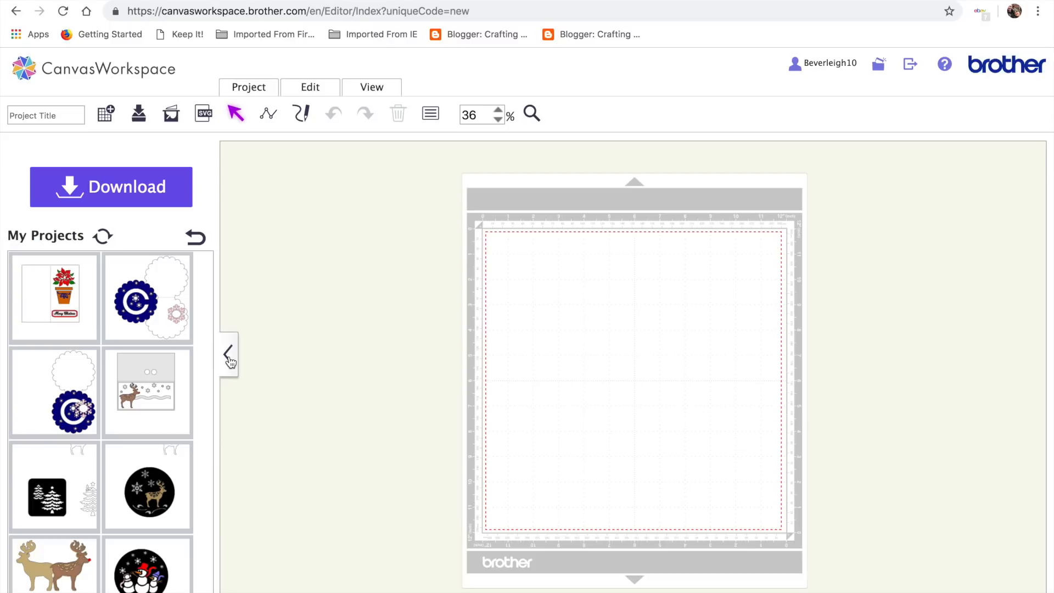
{"action": "left_click", "coordinate": [49, 302]}
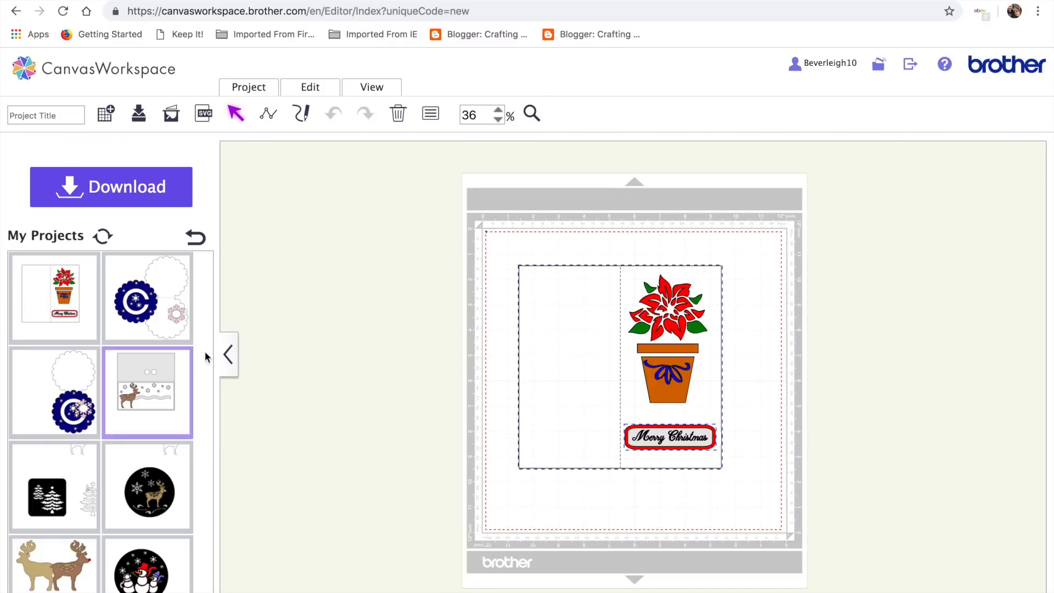
{"action": "left_click", "coordinate": [229, 354]}
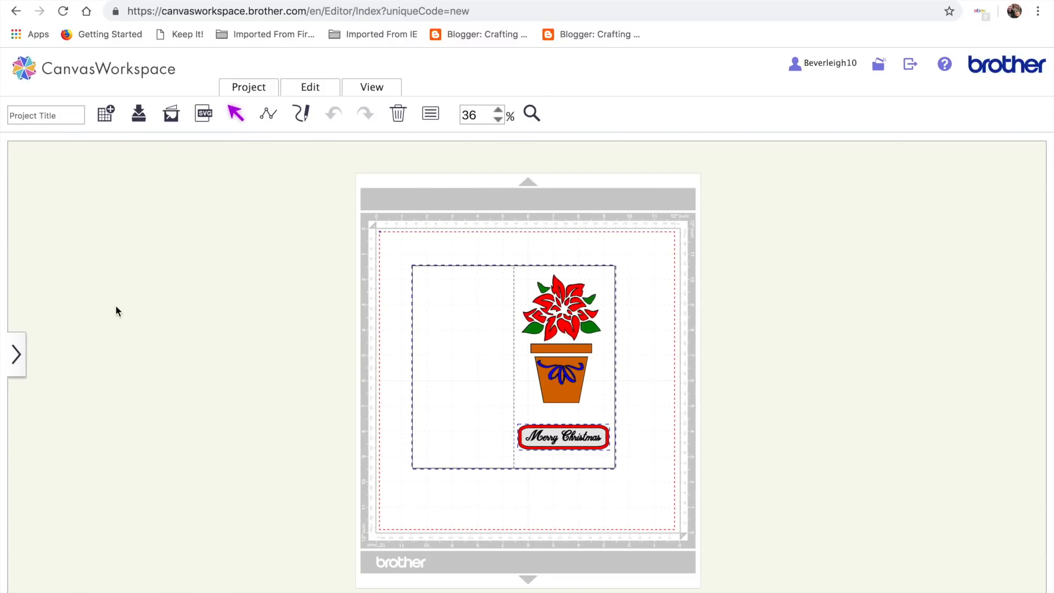
{"action": "left_click", "coordinate": [16, 354]}
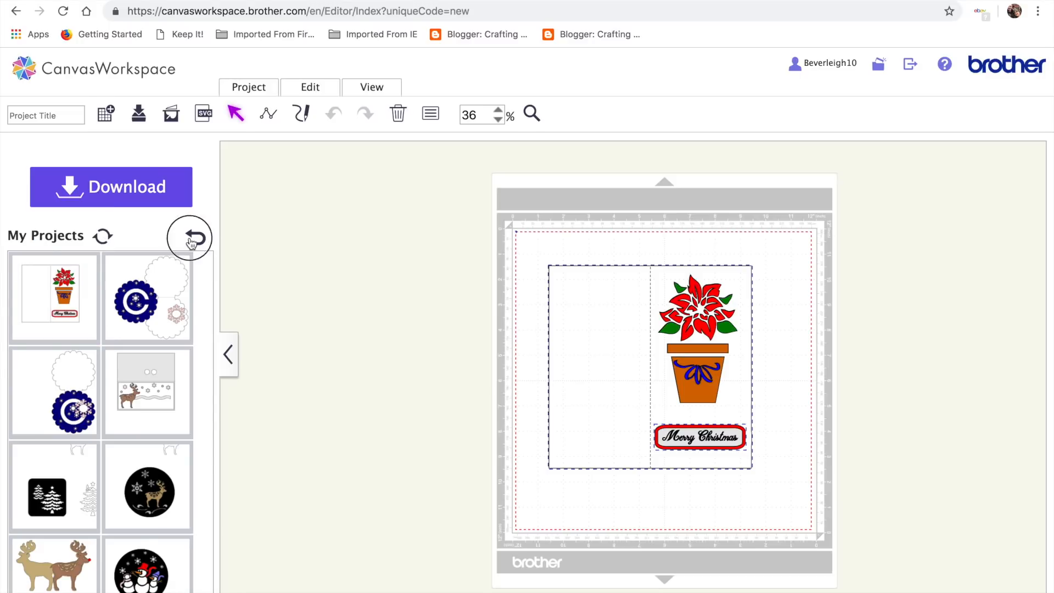
{"action": "left_click", "coordinate": [196, 233]}
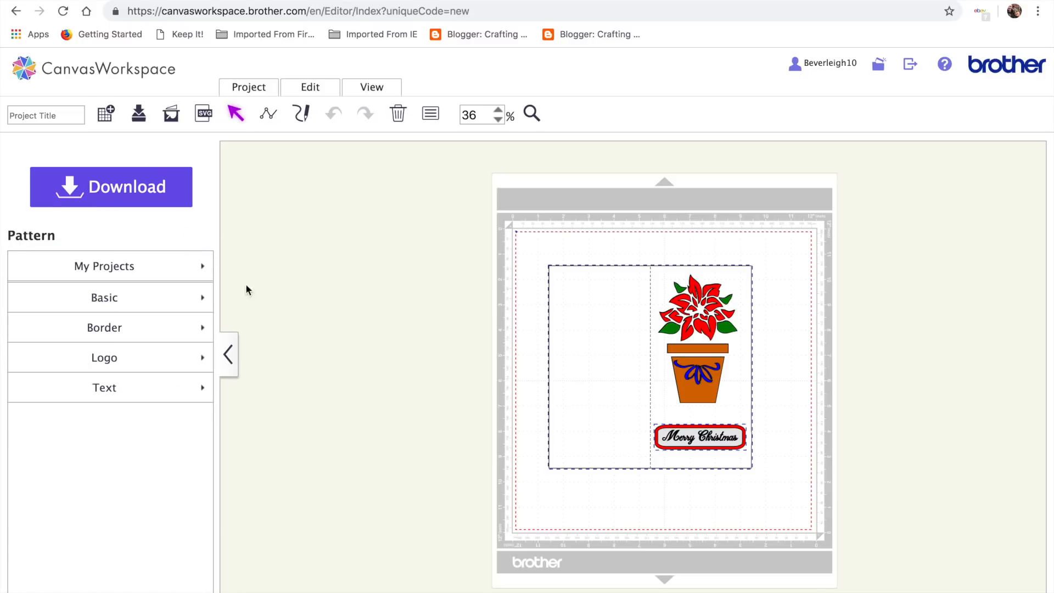
Step: Ungroup the poinsettia card into separate pieces and shift it up and to the left on the mat
{"action": "left_click", "coordinate": [498, 110]}
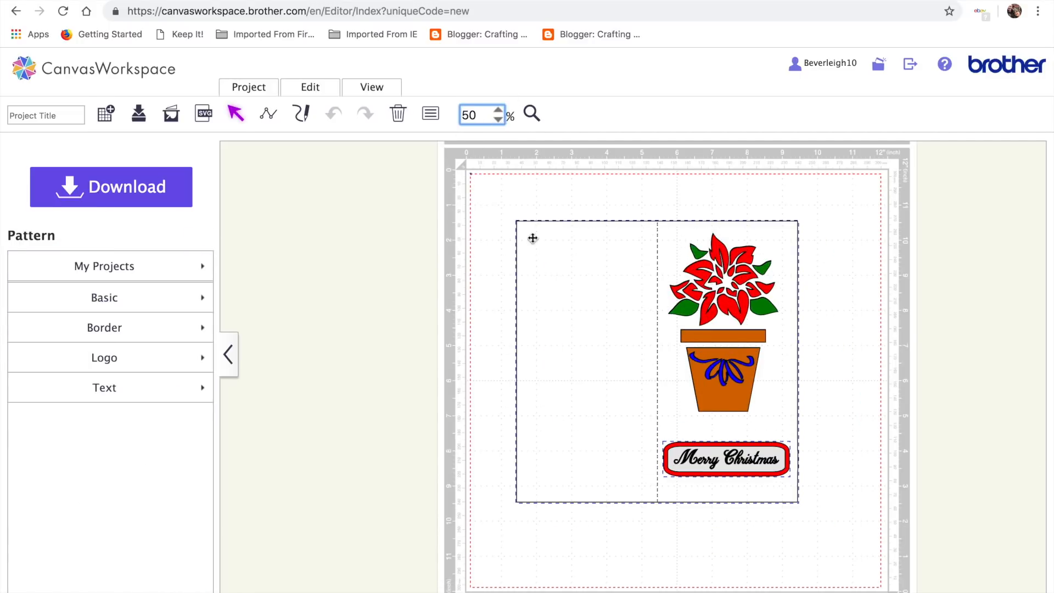
{"action": "left_click", "coordinate": [408, 457]}
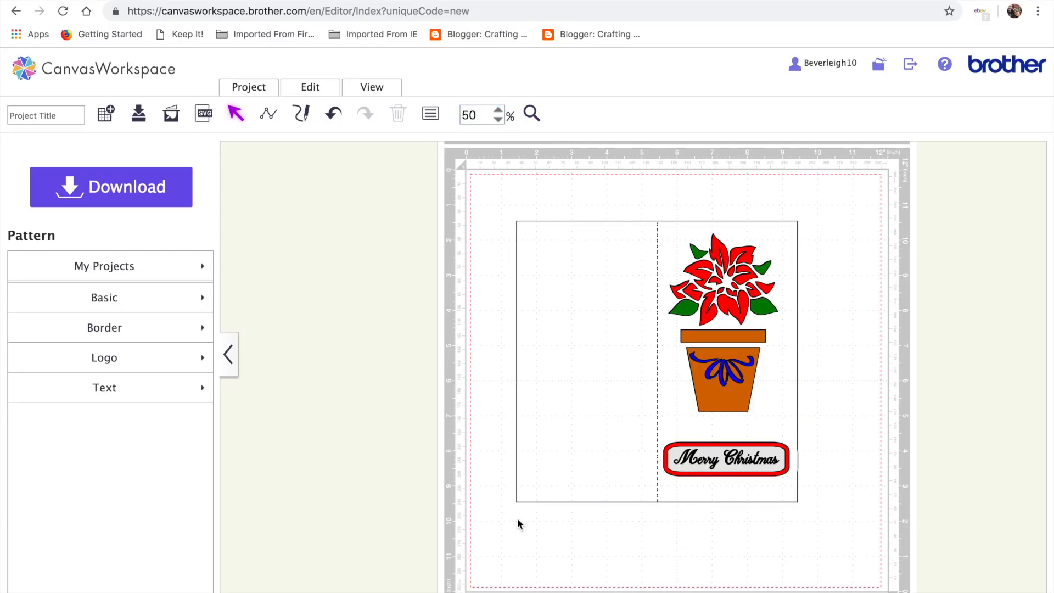
{"action": "left_click_drag", "start_coordinate": [657, 374], "coordinate": [646, 329]}
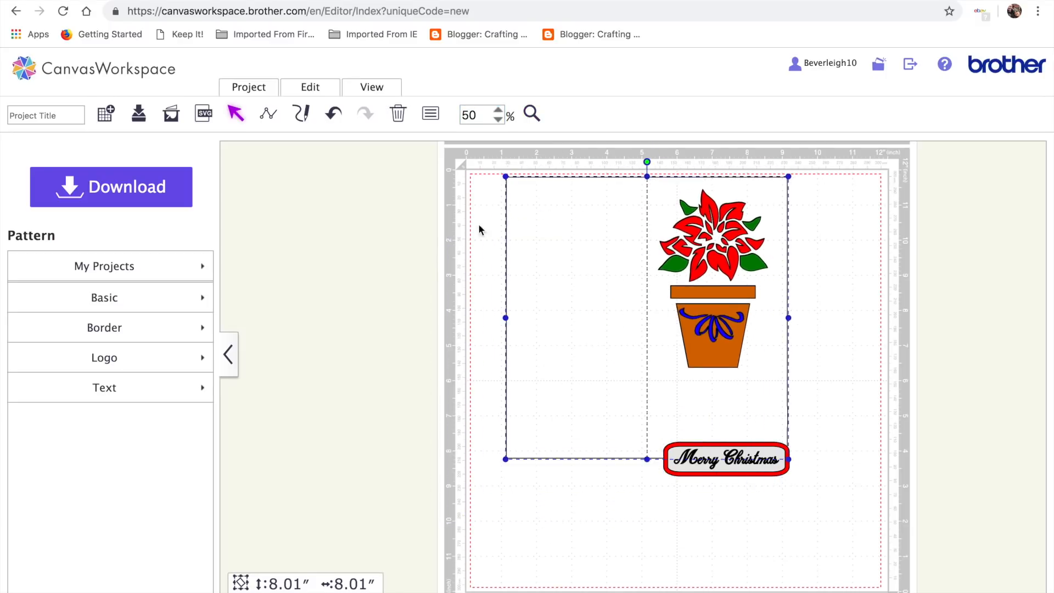
{"action": "left_click", "coordinate": [302, 86]}
{"action": "left_click", "coordinate": [365, 201]}
{"action": "left_click_drag", "start_coordinate": [611, 388], "coordinate": [588, 403]}
{"action": "left_click", "coordinate": [807, 379]}
Step: Move the coloured poinsettia, pot, pot rim and blue bow off the card to the mat's right edge
{"action": "left_click_drag", "start_coordinate": [700, 286], "coordinate": [889, 294]}
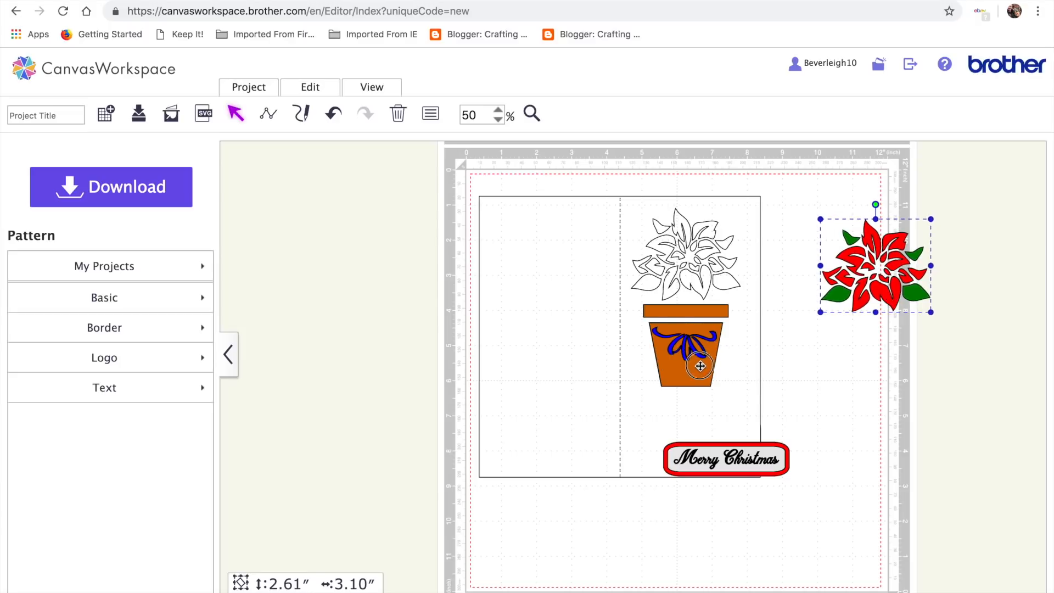
{"action": "left_click_drag", "start_coordinate": [699, 366], "coordinate": [883, 367]}
{"action": "left_click_drag", "start_coordinate": [707, 311], "coordinate": [922, 317]}
{"action": "left_click_drag", "start_coordinate": [689, 368], "coordinate": [867, 346]}
Step: Move the card base further left and fill it with tan
{"action": "left_click_drag", "start_coordinate": [598, 393], "coordinate": [541, 385]}
{"action": "left_click", "coordinate": [430, 113]}
{"action": "left_click", "coordinate": [348, 311]}
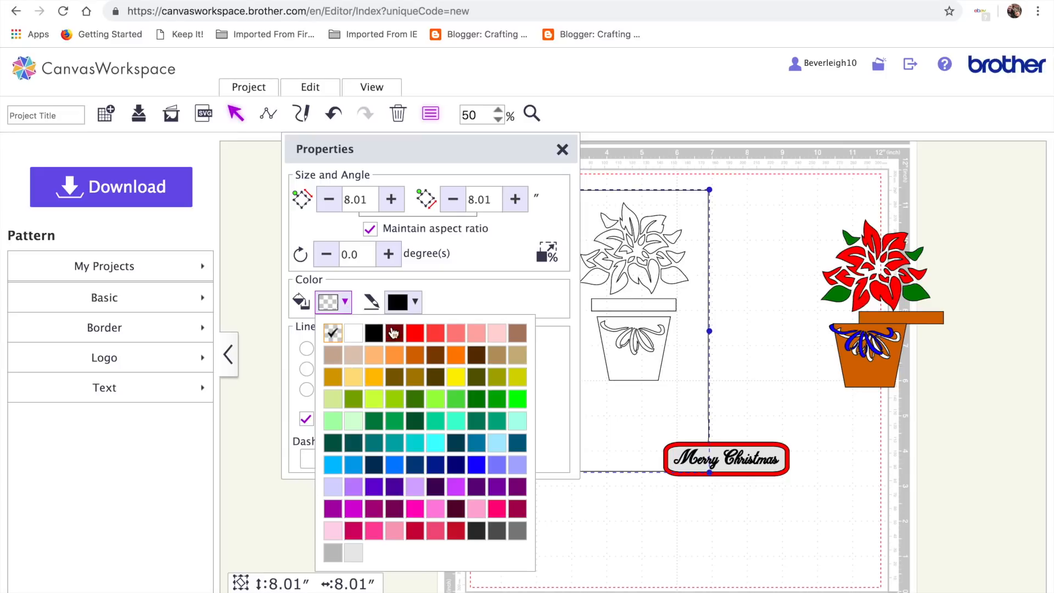
{"action": "left_click", "coordinate": [520, 363]}
{"action": "left_click", "coordinate": [644, 532]}
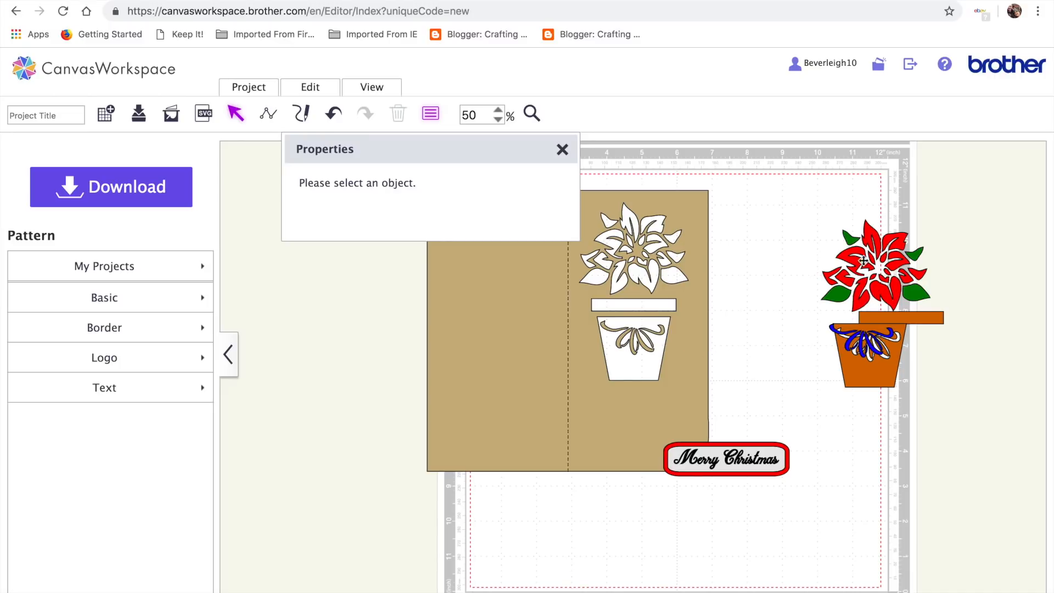
Step: Spread out the coloured pieces by moving the poinsettia up and the pot rim to the left
{"action": "left_click_drag", "start_coordinate": [885, 294], "coordinate": [890, 261]}
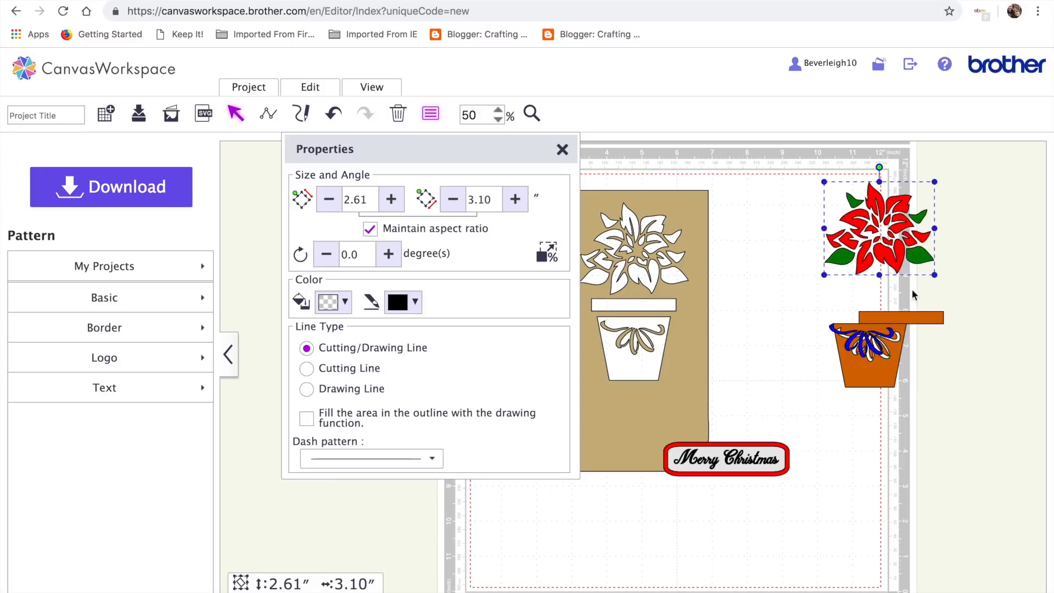
{"action": "left_click_drag", "start_coordinate": [885, 313], "coordinate": [827, 322]}
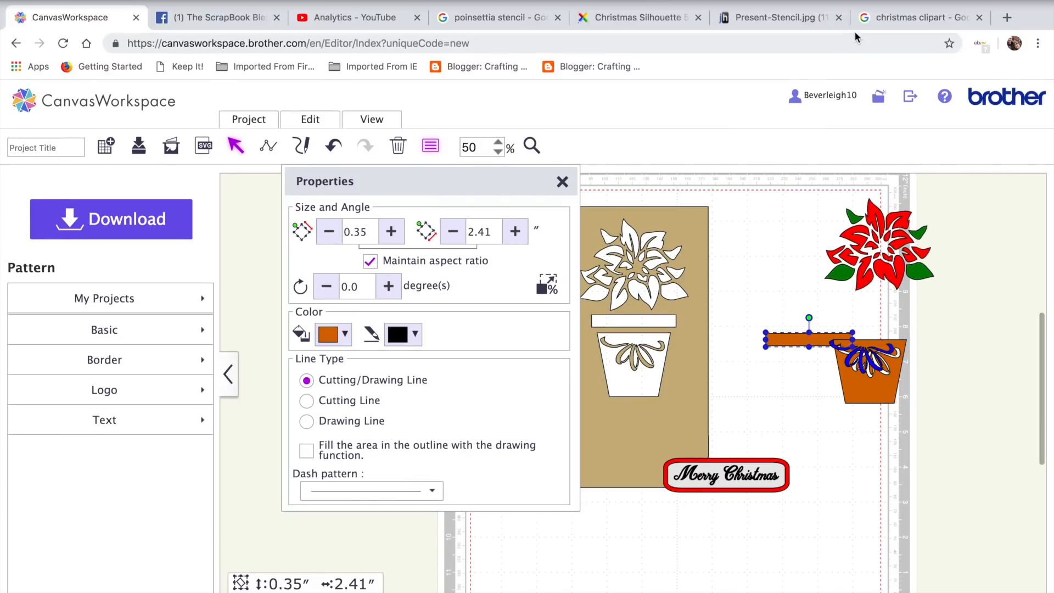
Step: Switch to the browser pages with the present stencil and the holly silhouette and examine both source images
{"action": "left_click", "coordinate": [798, 21]}
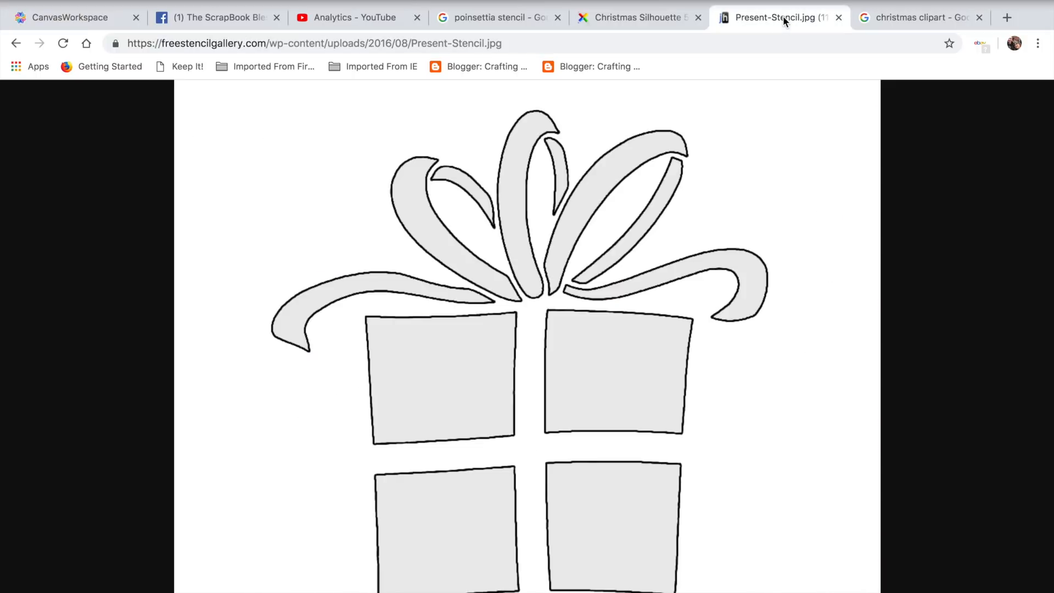
{"action": "left_click", "coordinate": [626, 16]}
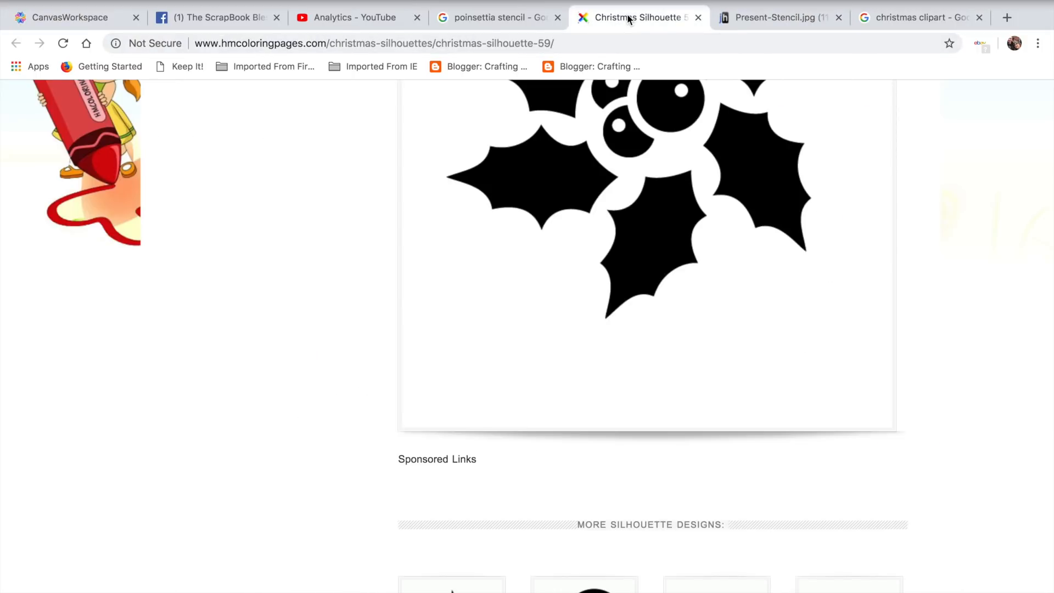
{"action": "scroll", "coordinate": [624, 268], "scroll_direction": "down", "scroll_amount": 3}
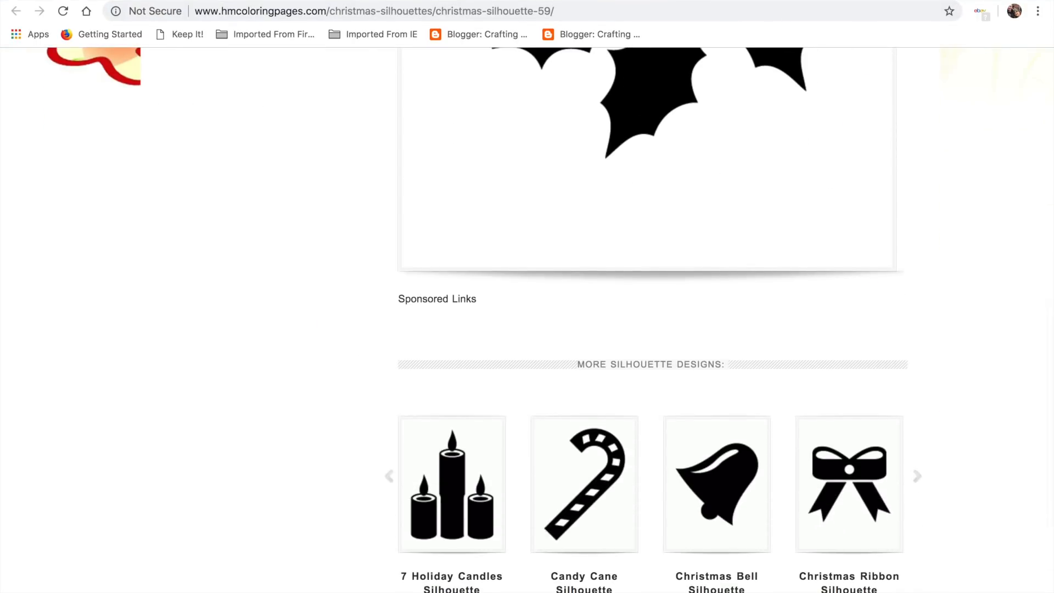
Step: Return to the ribbon search on Free Stencil Gallery and look through its bow and present stencils
{"action": "left_click", "coordinate": [792, 0]}
{"action": "left_click", "coordinate": [16, 11]}
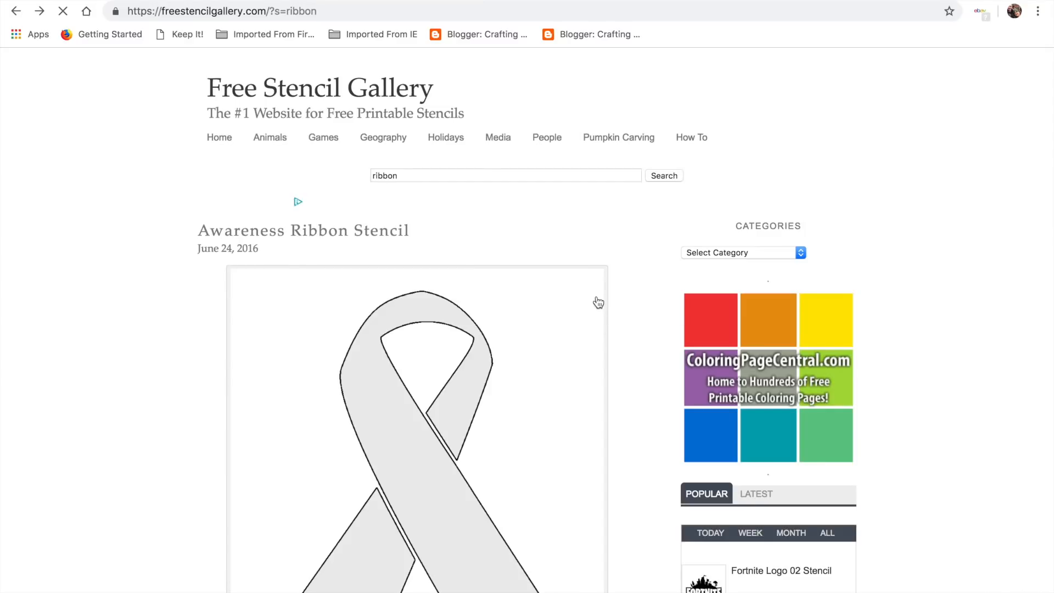
{"action": "scroll", "coordinate": [426, 254], "scroll_direction": "up", "scroll_amount": 7}
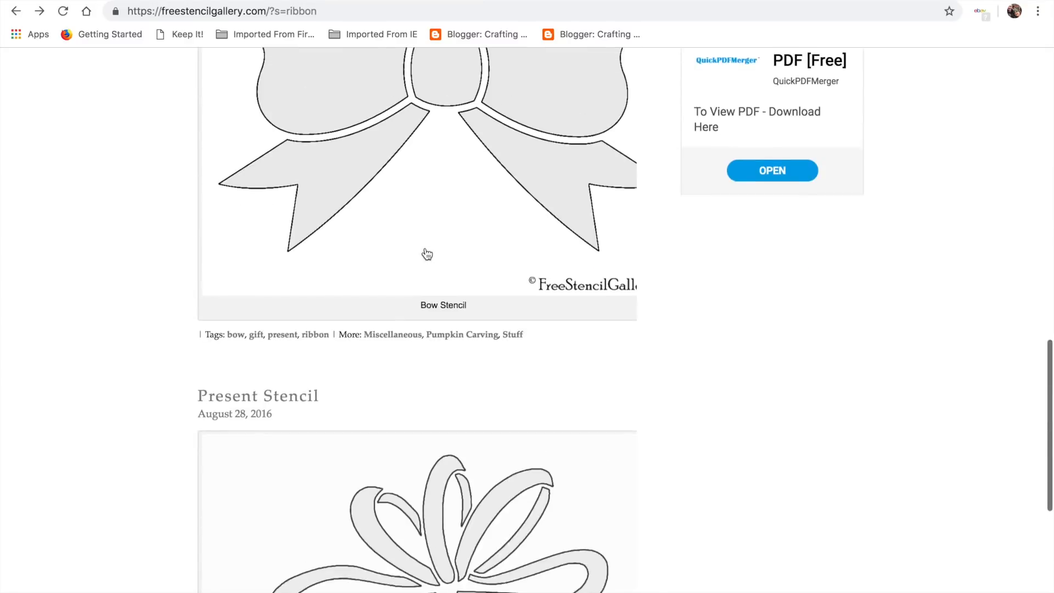
{"action": "scroll", "coordinate": [426, 254], "scroll_direction": "up", "scroll_amount": 3}
{"action": "scroll", "coordinate": [426, 254], "scroll_direction": "down", "scroll_amount": 8}
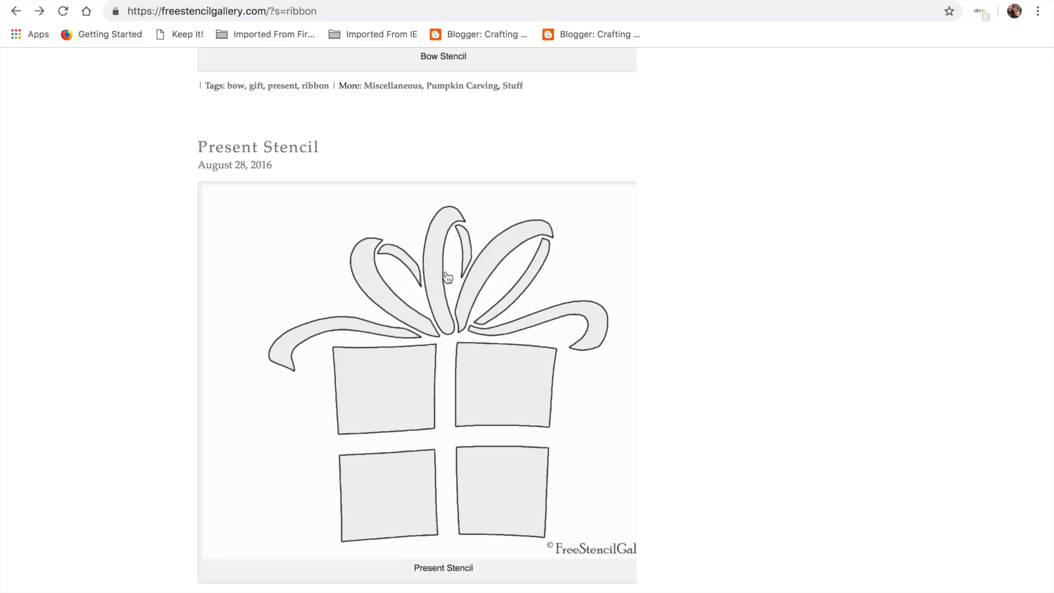
{"action": "scroll", "coordinate": [561, 323], "scroll_direction": "up", "scroll_amount": 1}
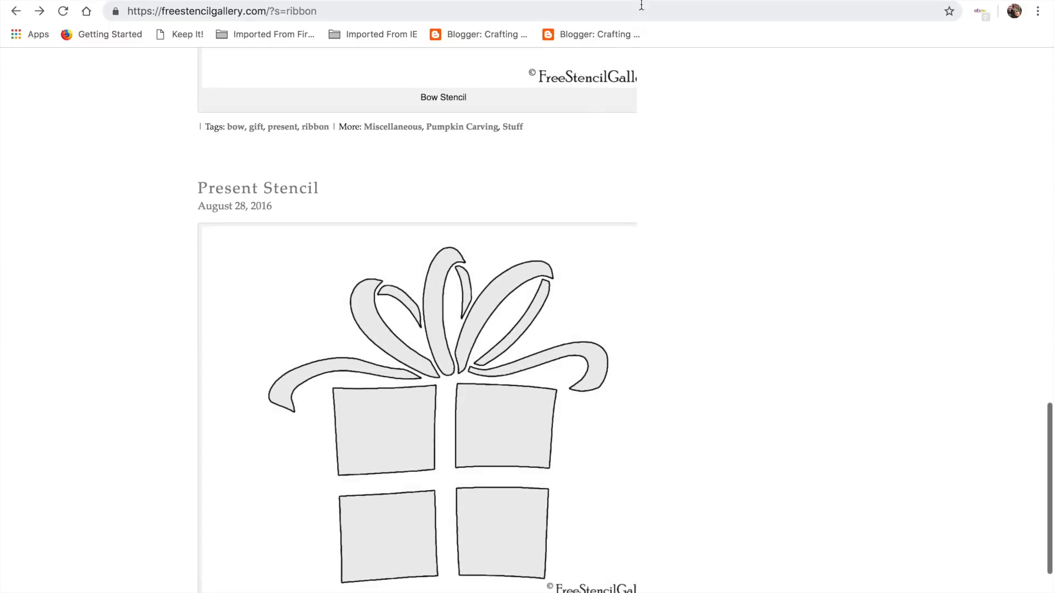
{"action": "scroll", "coordinate": [581, 264], "scroll_direction": "up", "scroll_amount": 9}
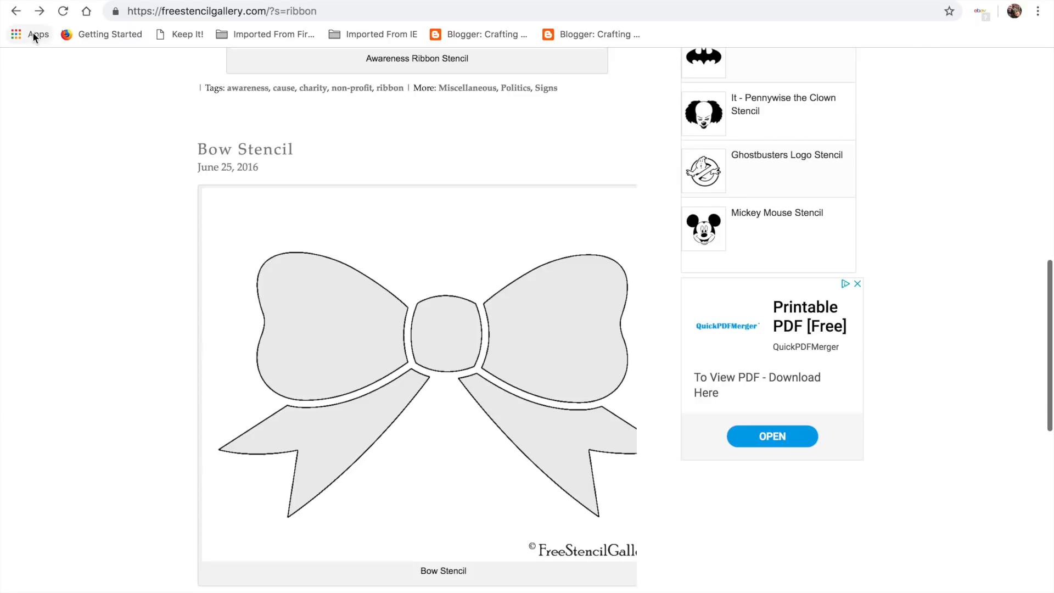
{"action": "left_click", "coordinate": [16, 17]}
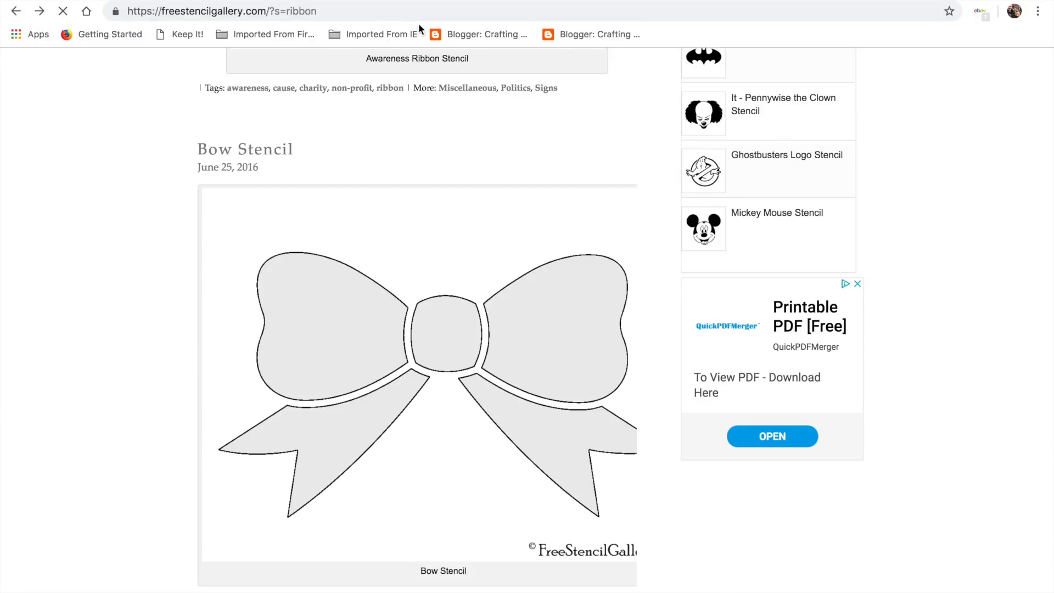
Step: Open the Free Stencil Gallery page for the Poinsettia Flower Stencil from the Google image results
{"action": "left_click", "coordinate": [566, 1]}
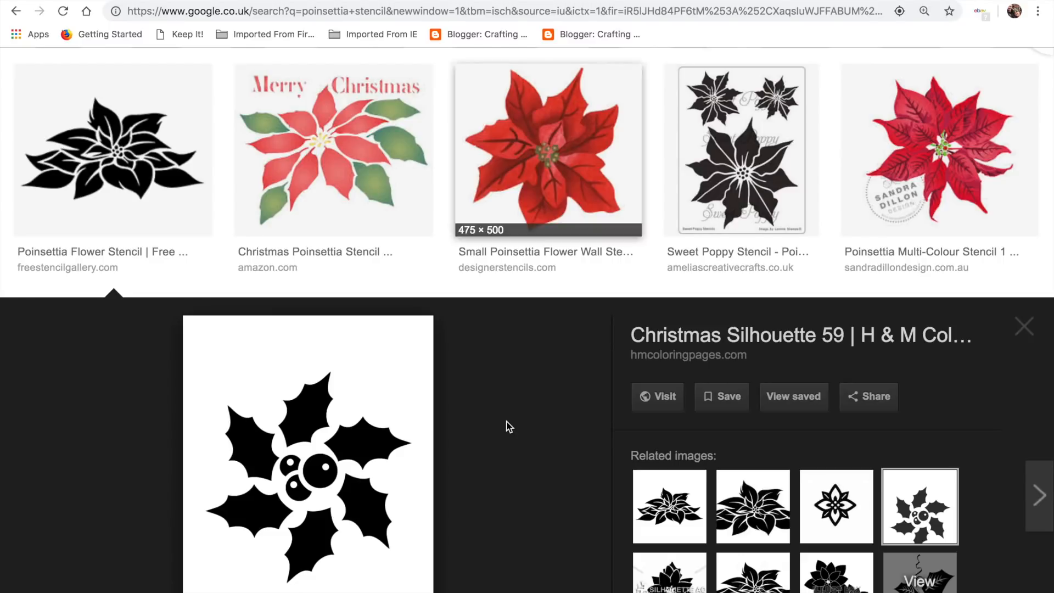
{"action": "left_click", "coordinate": [99, 136]}
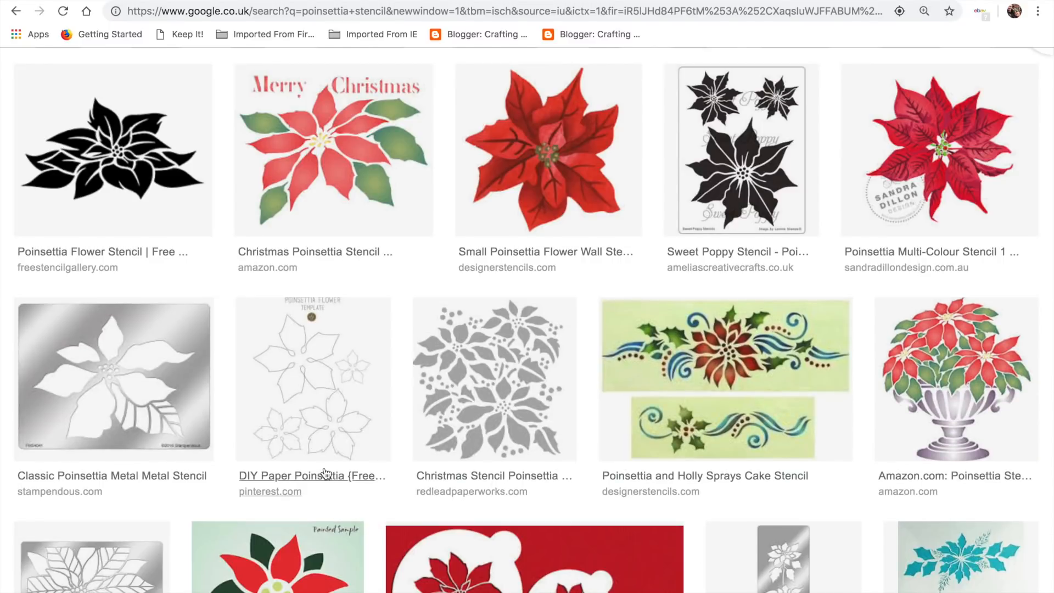
{"action": "left_click", "coordinate": [113, 140]}
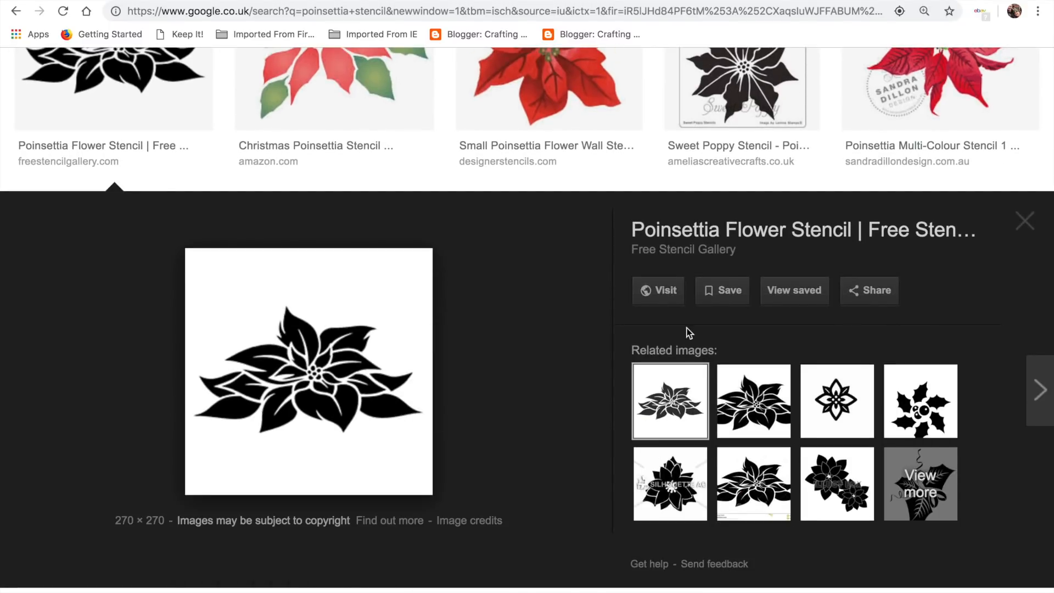
{"action": "left_click", "coordinate": [671, 292]}
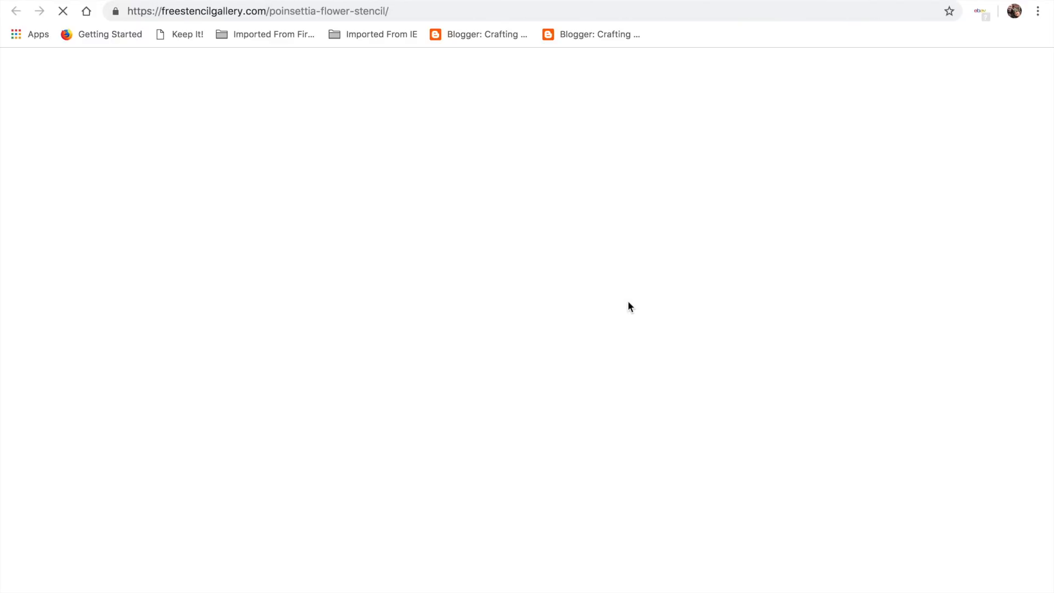
Step: Examine the Poinsettia Flower Stencil page and its related stencils, then close it and return to the image results
{"action": "scroll", "coordinate": [563, 414], "scroll_direction": "down", "scroll_amount": 3}
{"action": "scroll", "coordinate": [562, 414], "scroll_direction": "up", "scroll_amount": 3}
{"action": "scroll", "coordinate": [394, 228], "scroll_direction": "down", "scroll_amount": 5}
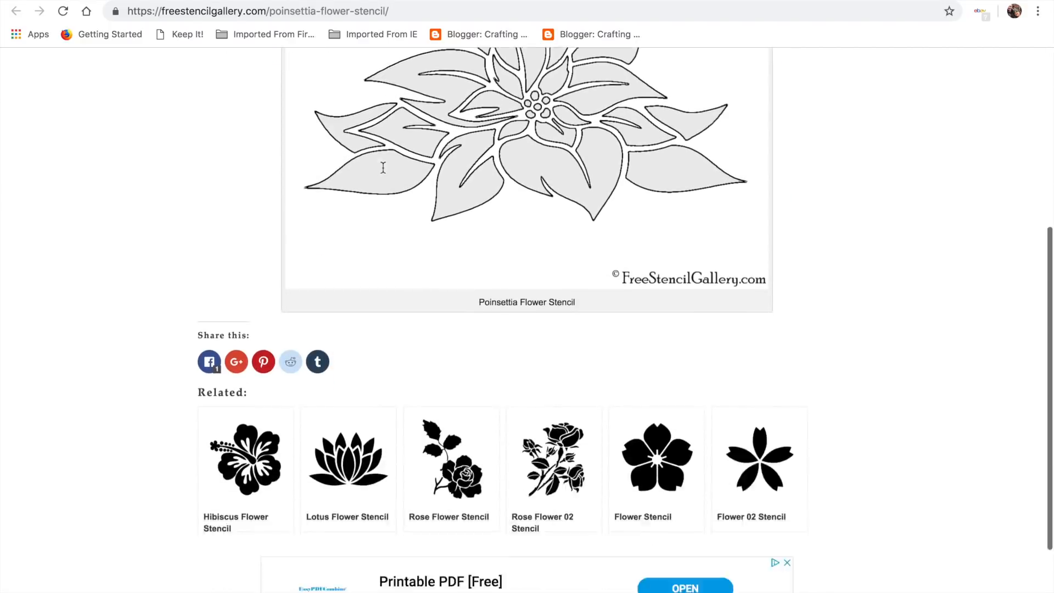
{"action": "scroll", "coordinate": [387, 173], "scroll_direction": "up", "scroll_amount": 5}
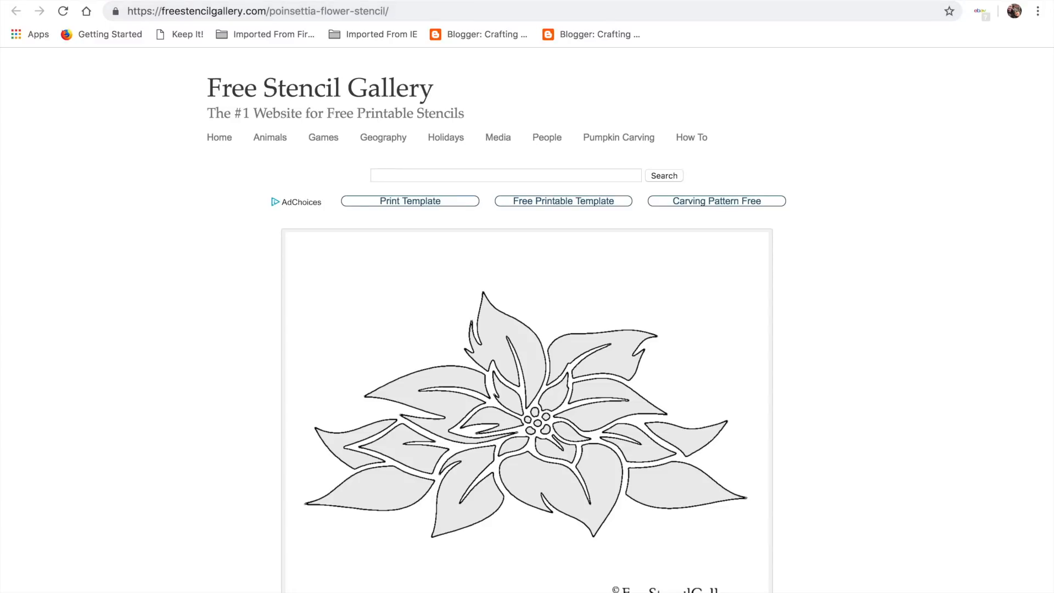
{"action": "key", "text": "super+w"}
{"action": "scroll", "coordinate": [426, 86], "scroll_direction": "left", "scroll_amount": 3}
{"action": "scroll", "coordinate": [426, 86], "scroll_direction": "up", "scroll_amount": 2}
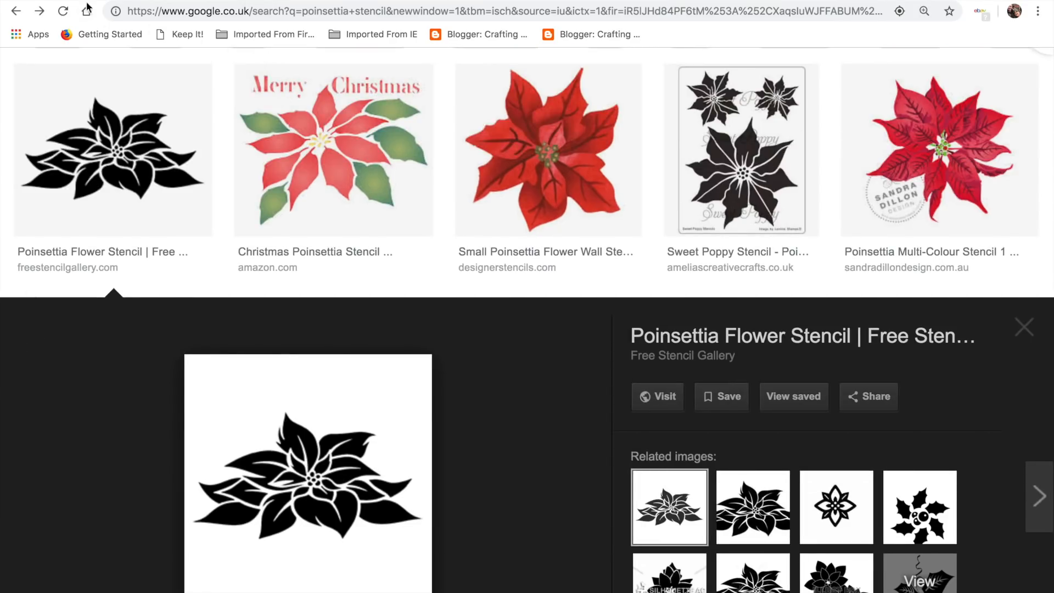
Step: Back in CanvasWorkspace, move the tan card clear of the other pieces and delete the coloured poinsettia, pot parts and Merry Christmas label
{"action": "key", "text": "ctrl+Tab"}
{"action": "left_click_drag", "start_coordinate": [454, 157], "coordinate": [279, 182]}
{"action": "left_click", "coordinate": [587, 299]}
{"action": "left_click", "coordinate": [632, 323]}
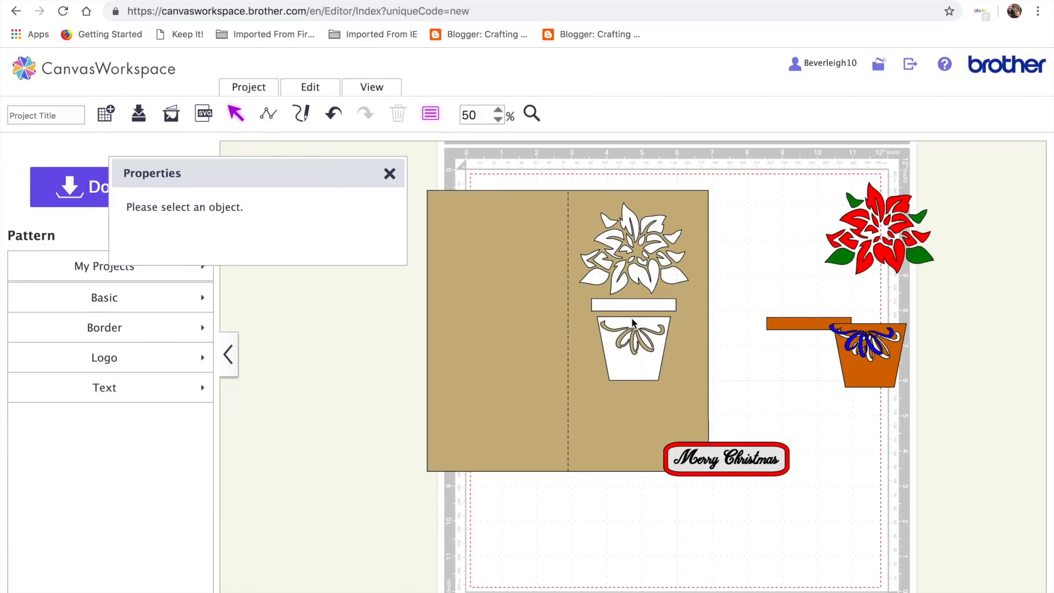
{"action": "left_click_drag", "start_coordinate": [590, 287], "coordinate": [465, 319]}
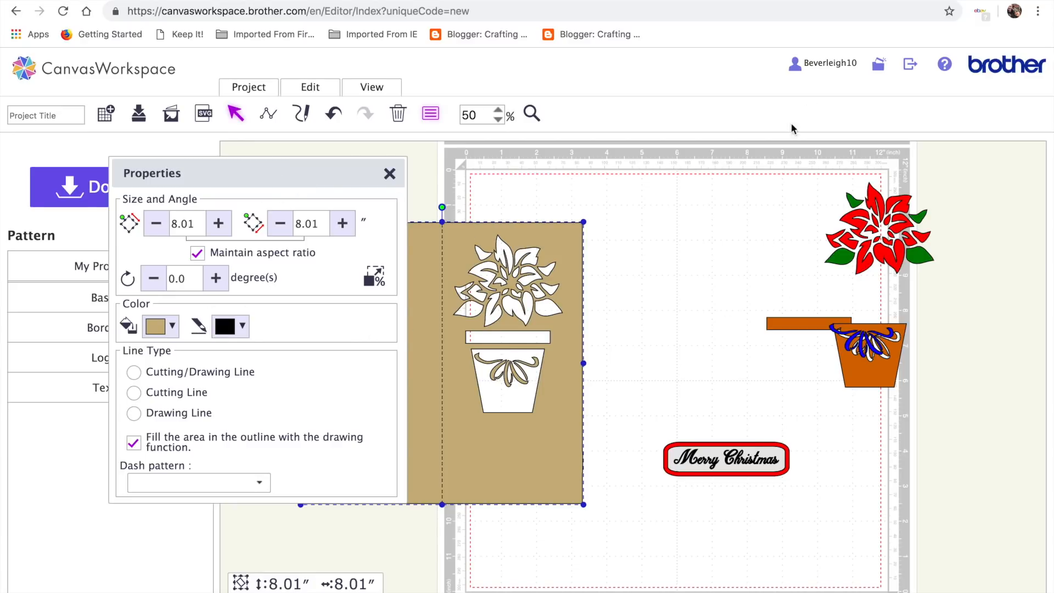
{"action": "left_click_drag", "start_coordinate": [783, 158], "coordinate": [983, 466]}
{"action": "key", "text": "Delete"}
Step: Close the properties and park the tan card base outside the mat on its left side, leaving it deselected
{"action": "left_click_drag", "start_coordinate": [516, 430], "coordinate": [1034, 411]}
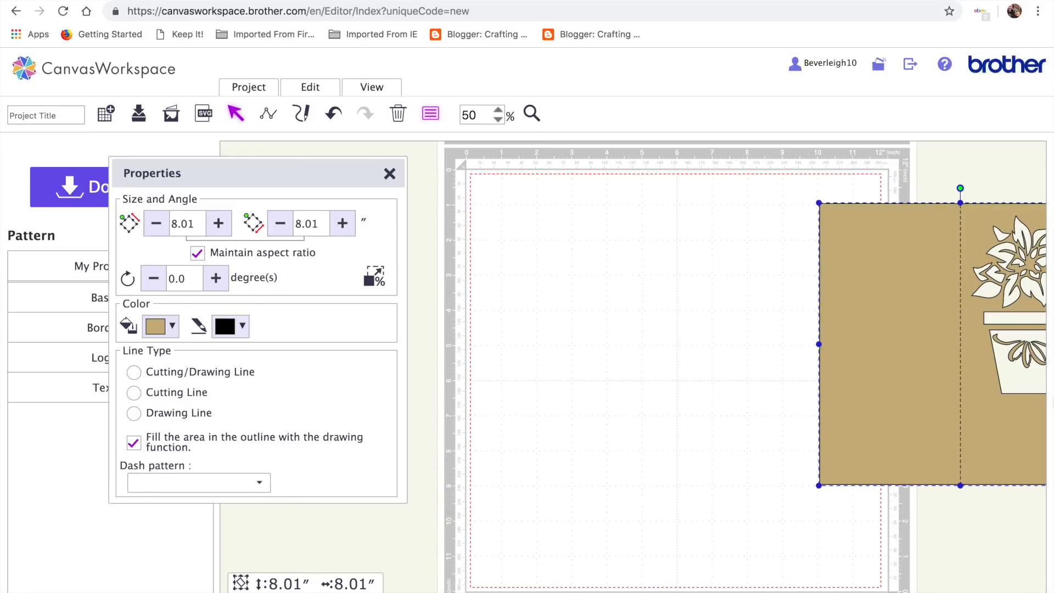
{"action": "left_click_drag", "start_coordinate": [904, 407], "coordinate": [1049, 401]}
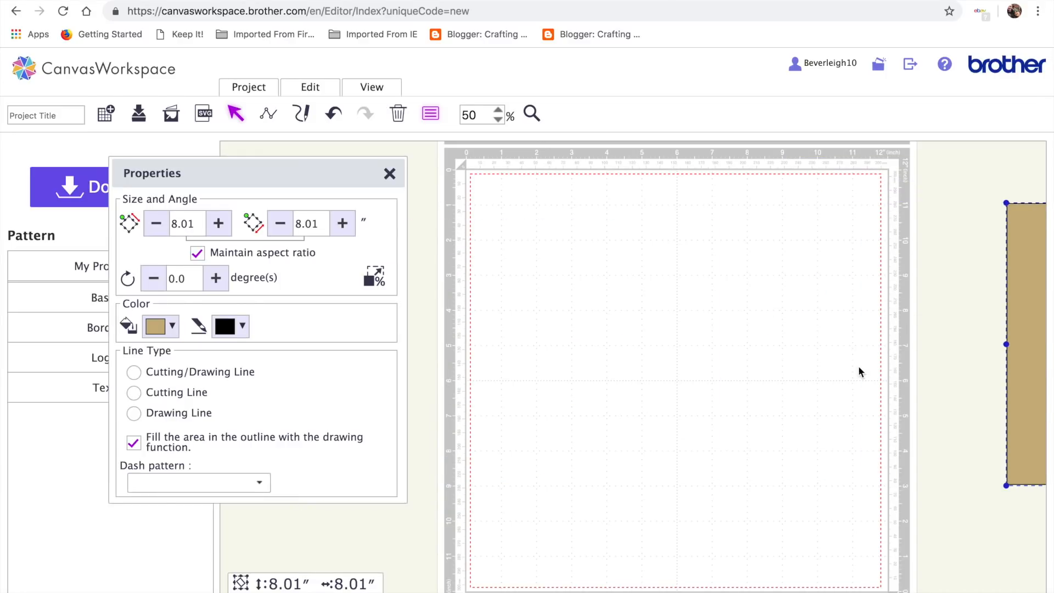
{"action": "left_click", "coordinate": [390, 175]}
{"action": "left_click_drag", "start_coordinate": [1013, 335], "coordinate": [225, 386]}
{"action": "left_click_drag", "start_coordinate": [416, 500], "coordinate": [347, 392]}
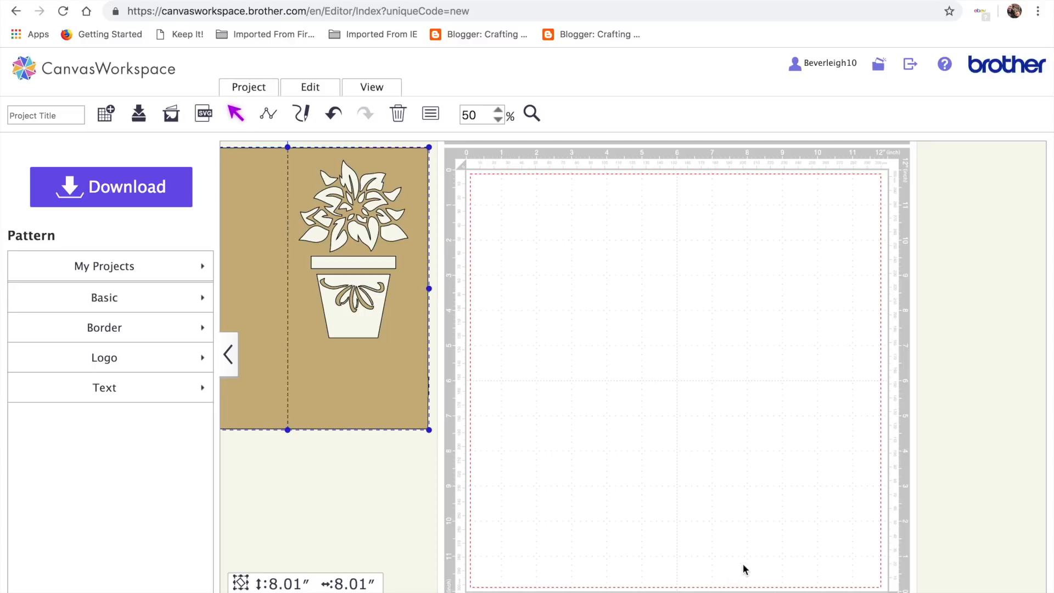
{"action": "left_click", "coordinate": [761, 558]}
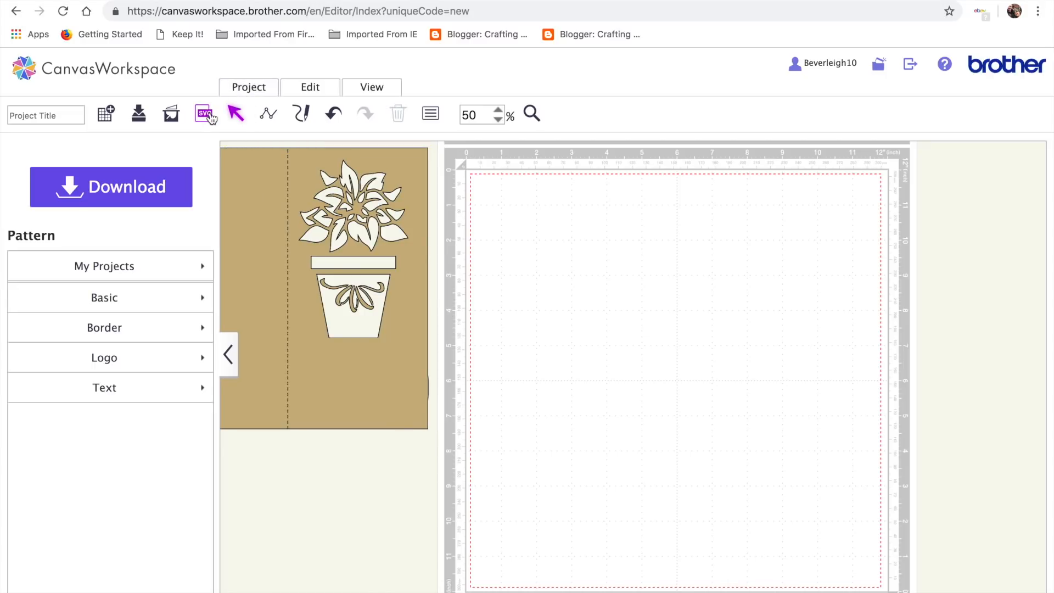
Step: Load poinsettia stencil.jpg from the photos folder for image tracing, and cancel the SVG/DXF/FCM import dialog
{"action": "left_click", "coordinate": [172, 115]}
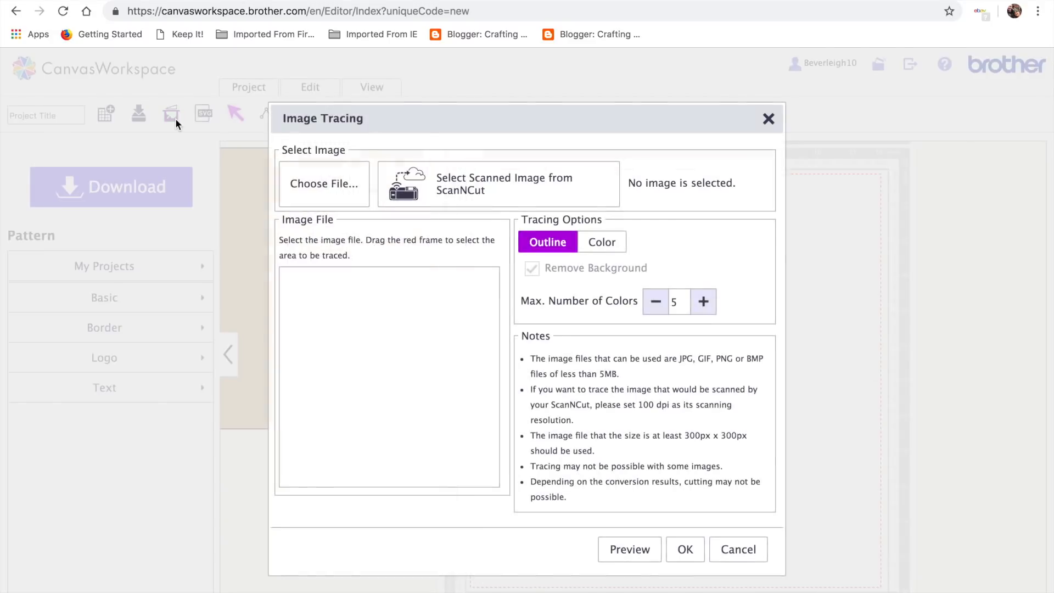
{"action": "left_click", "coordinate": [340, 196]}
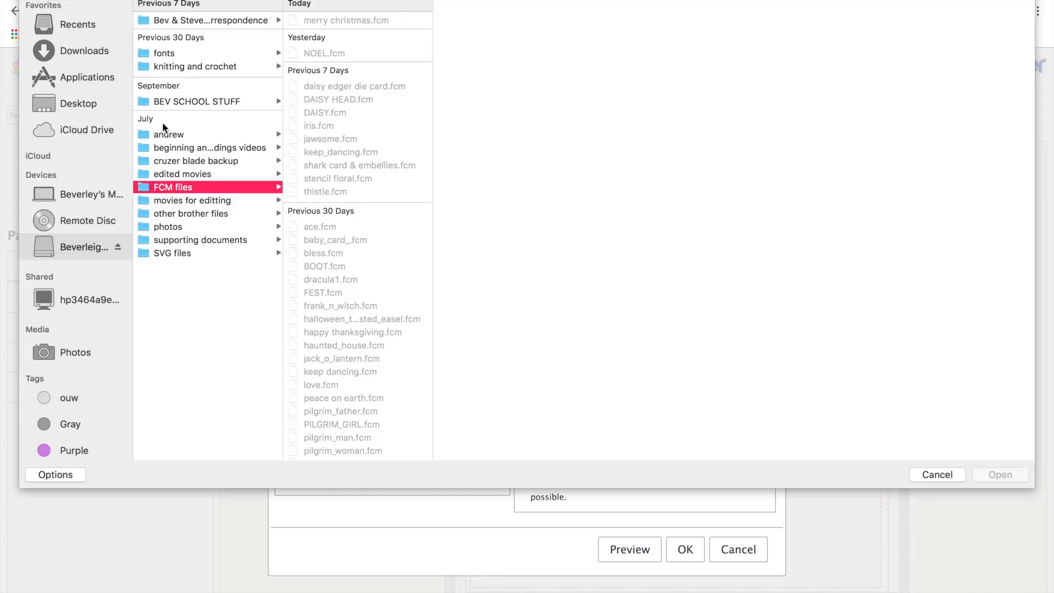
{"action": "left_click", "coordinate": [165, 226]}
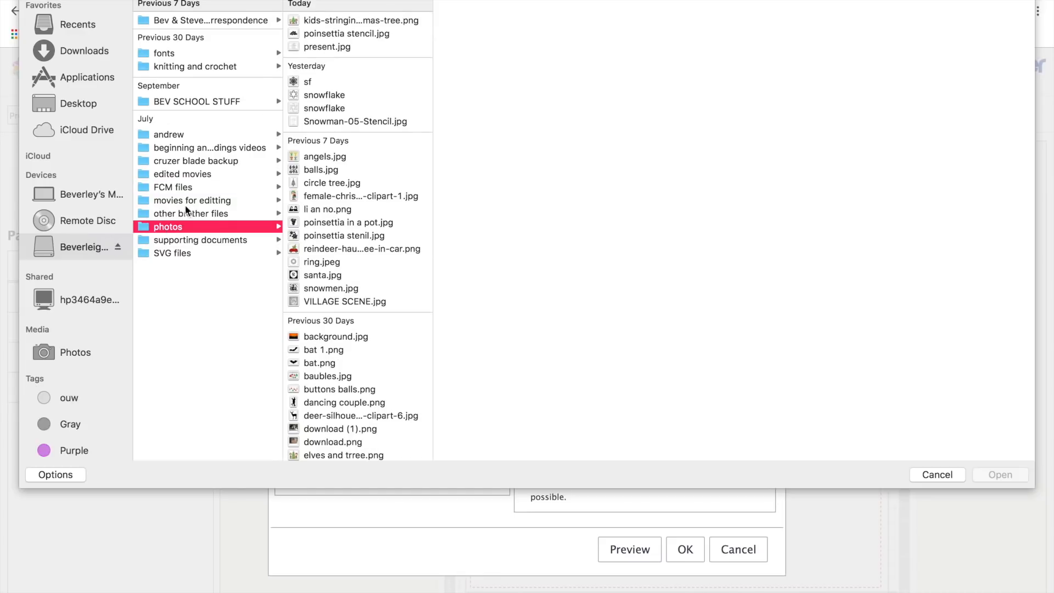
{"action": "left_click", "coordinate": [337, 33]}
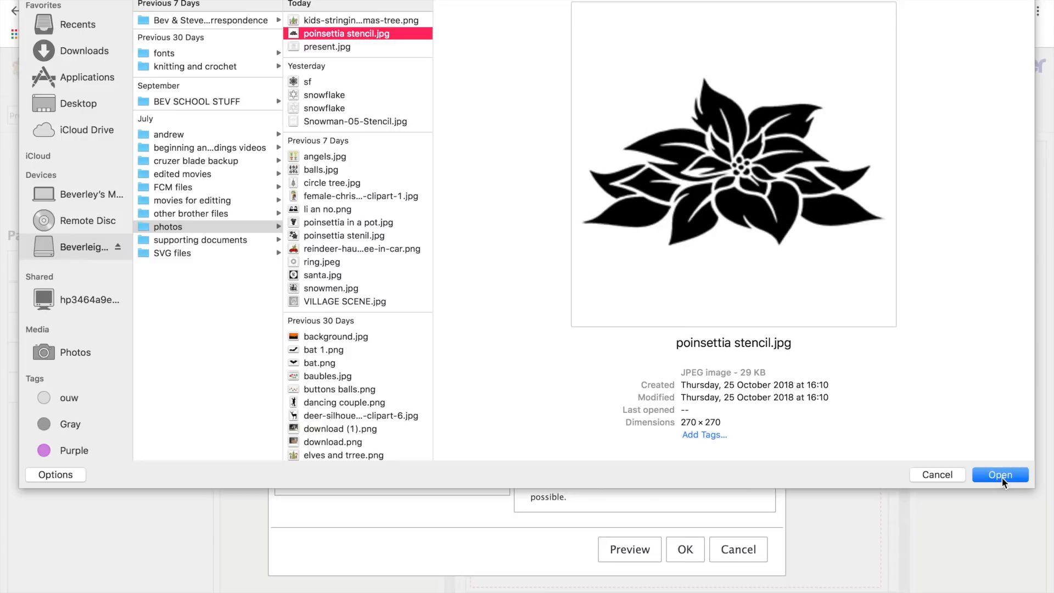
{"action": "left_click", "coordinate": [1001, 476]}
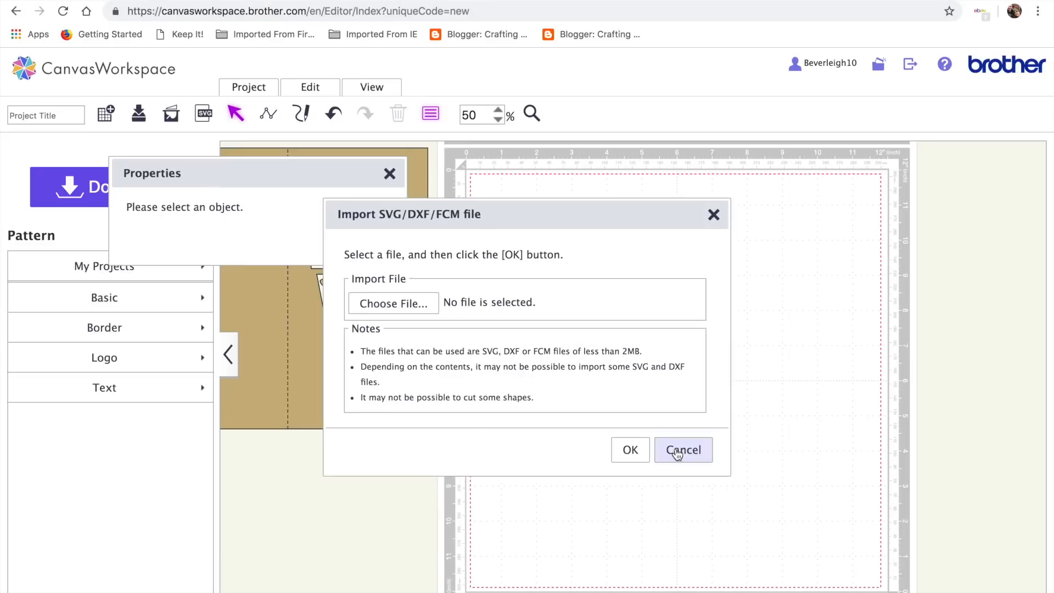
{"action": "left_click", "coordinate": [683, 449]}
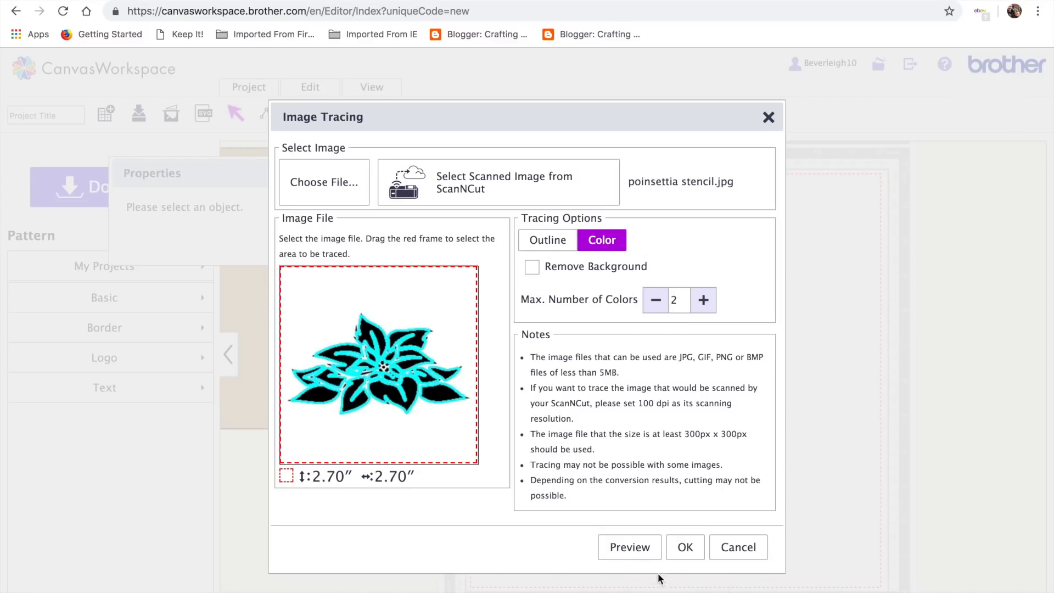
Step: Trace the poinsettia in color with a maximum of 4 colors and place only the trace, without pasting the source image
{"action": "left_click", "coordinate": [702, 300]}
{"action": "left_click", "coordinate": [702, 300]}
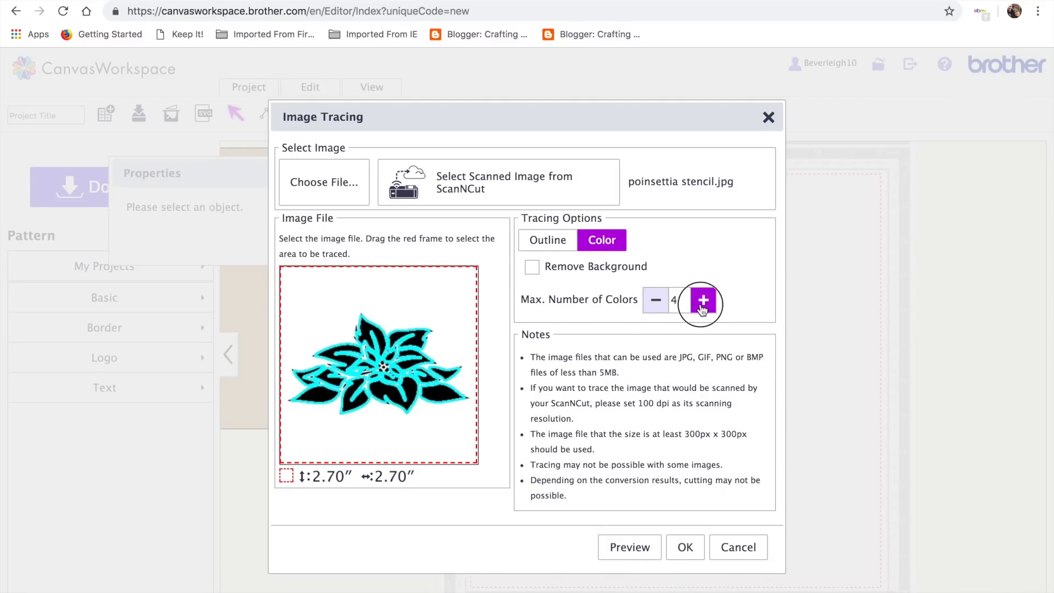
{"action": "left_click", "coordinate": [630, 548]}
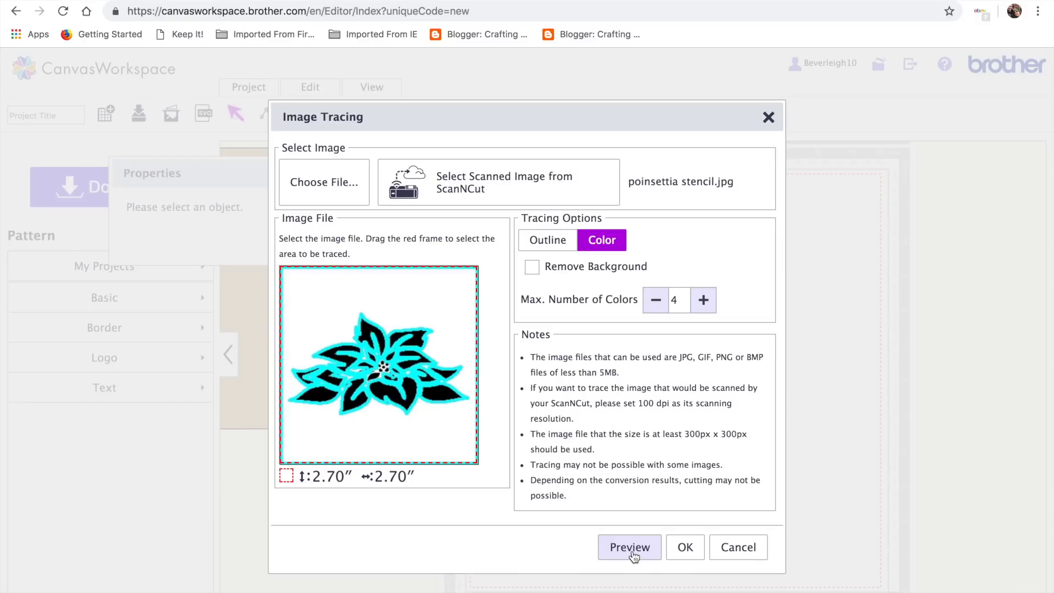
{"action": "left_click", "coordinate": [692, 543]}
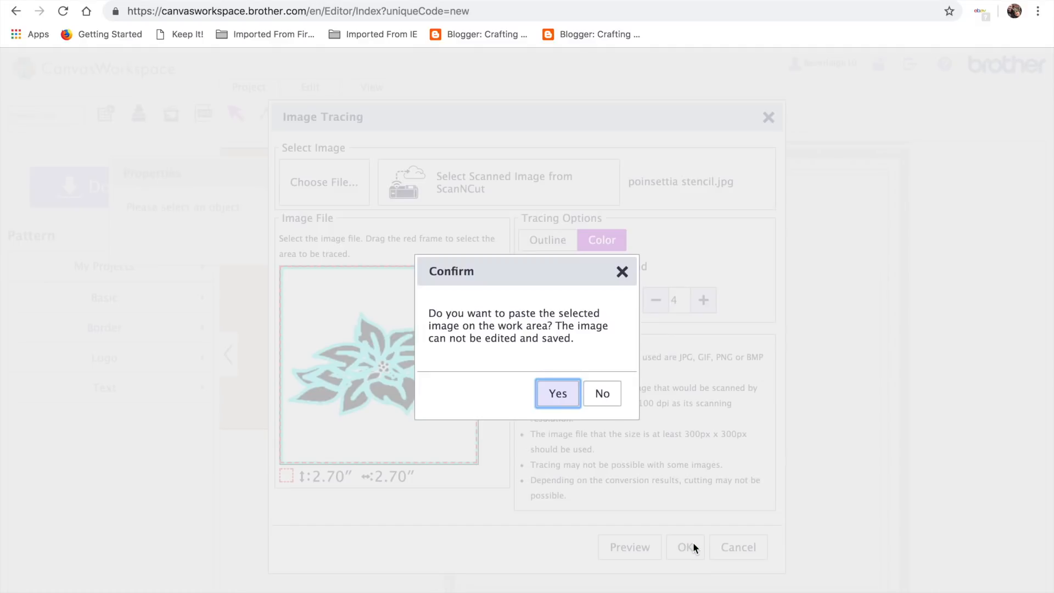
{"action": "left_click", "coordinate": [594, 391]}
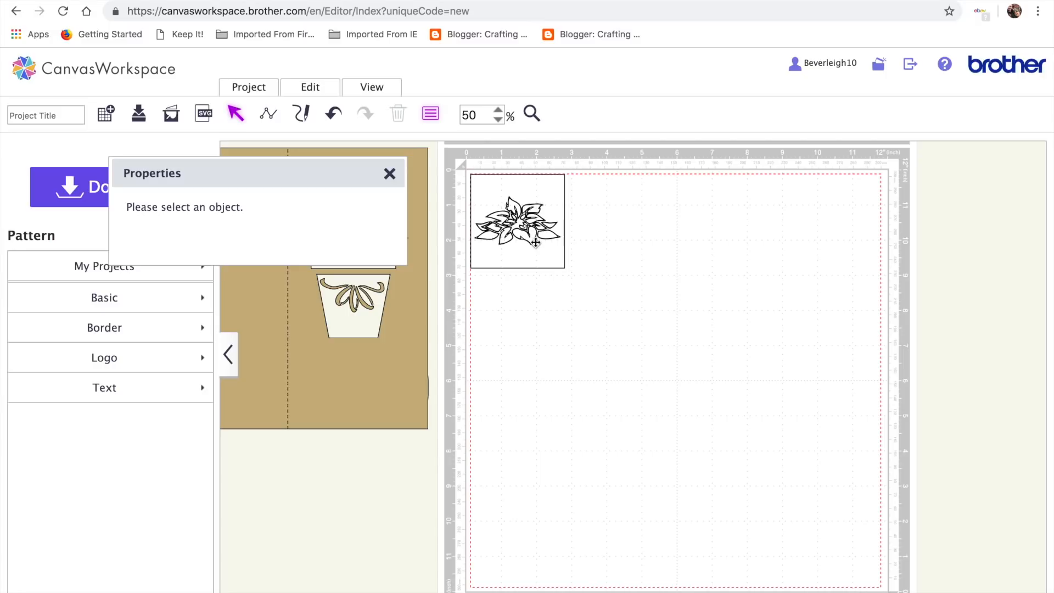
Step: Move the square-framed poinsettia trace away from the loose petals, and fill those petals with red
{"action": "left_click_drag", "start_coordinate": [563, 268], "coordinate": [653, 335]}
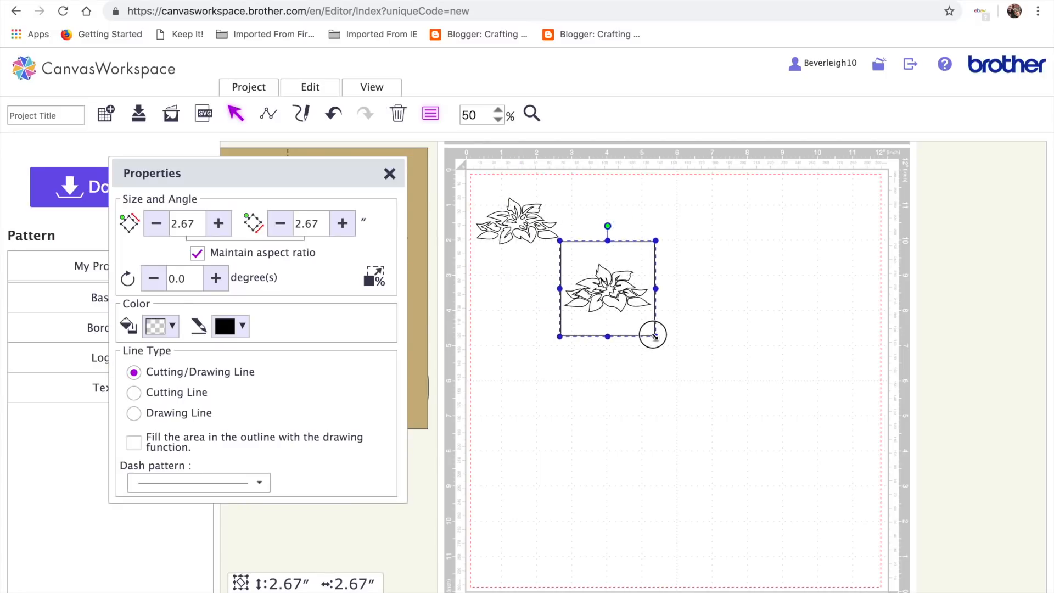
{"action": "left_click_drag", "start_coordinate": [461, 175], "coordinate": [571, 240]}
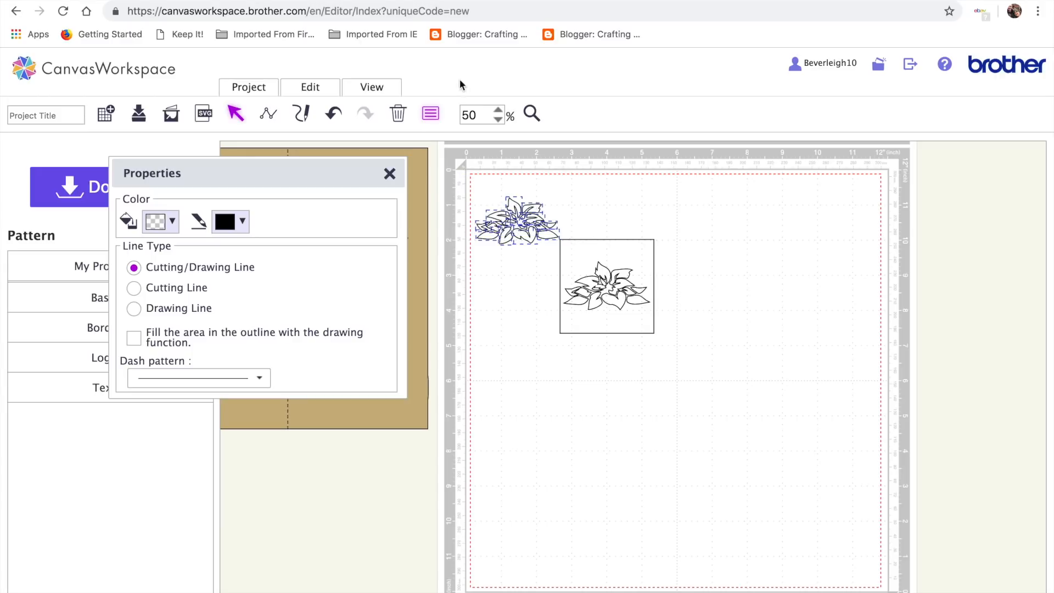
{"action": "left_click", "coordinate": [431, 113]}
{"action": "left_click", "coordinate": [430, 112]}
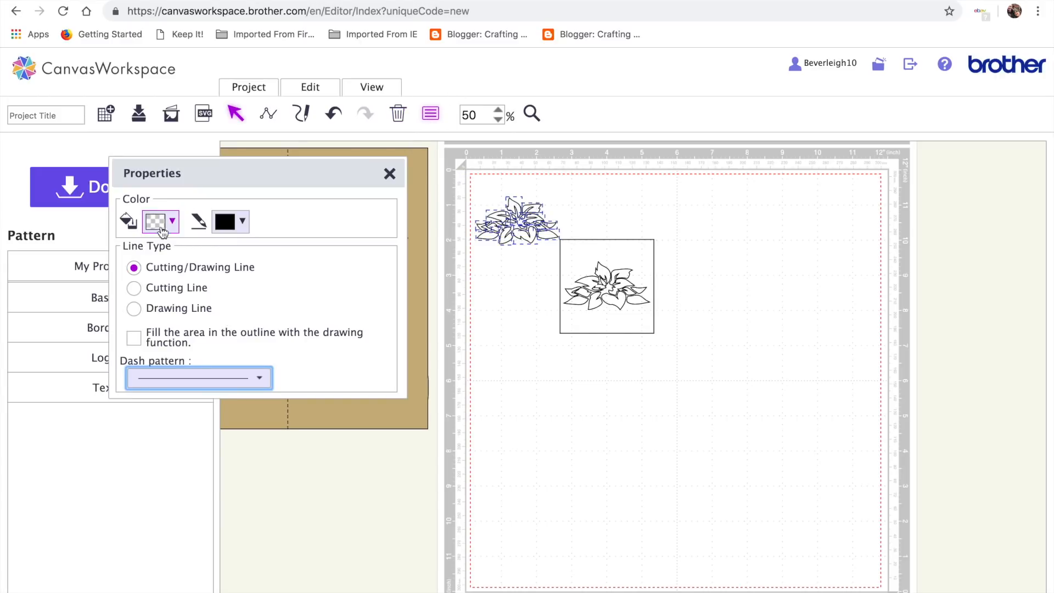
{"action": "left_click", "coordinate": [161, 222]}
{"action": "left_click", "coordinate": [248, 256]}
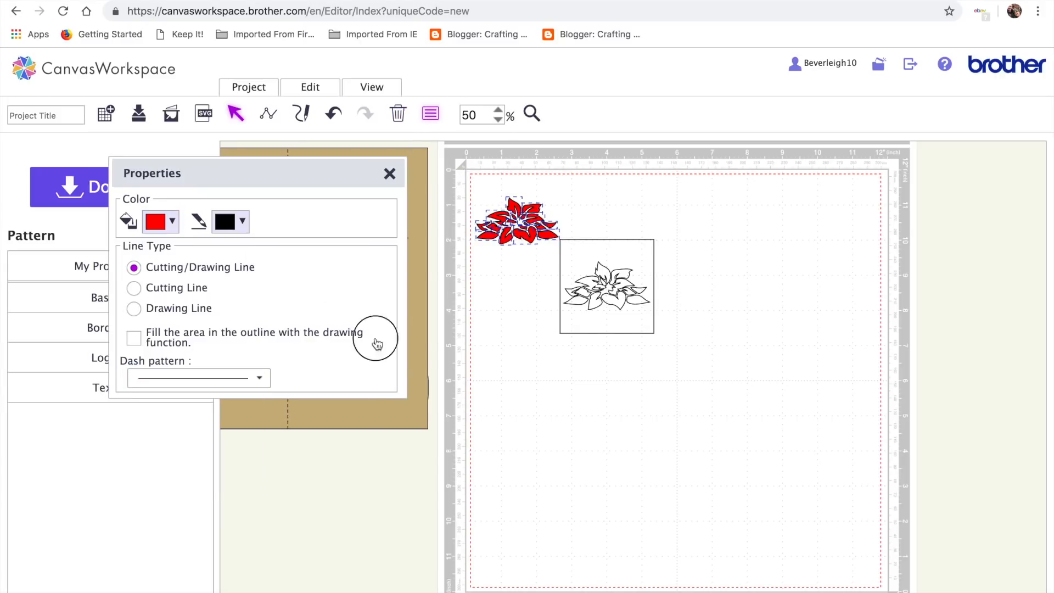
{"action": "left_click", "coordinate": [563, 373]}
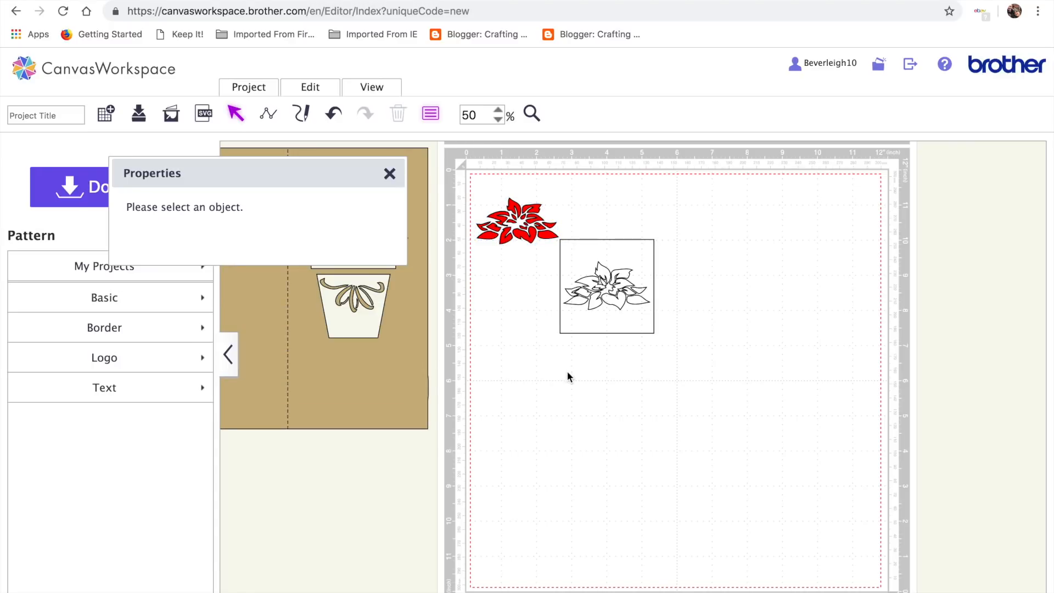
Step: Delete the square-framed poinsettia trace and group all the red petals into one object
{"action": "left_click", "coordinate": [589, 333]}
{"action": "key", "text": "Delete"}
{"action": "left_click", "coordinate": [533, 239]}
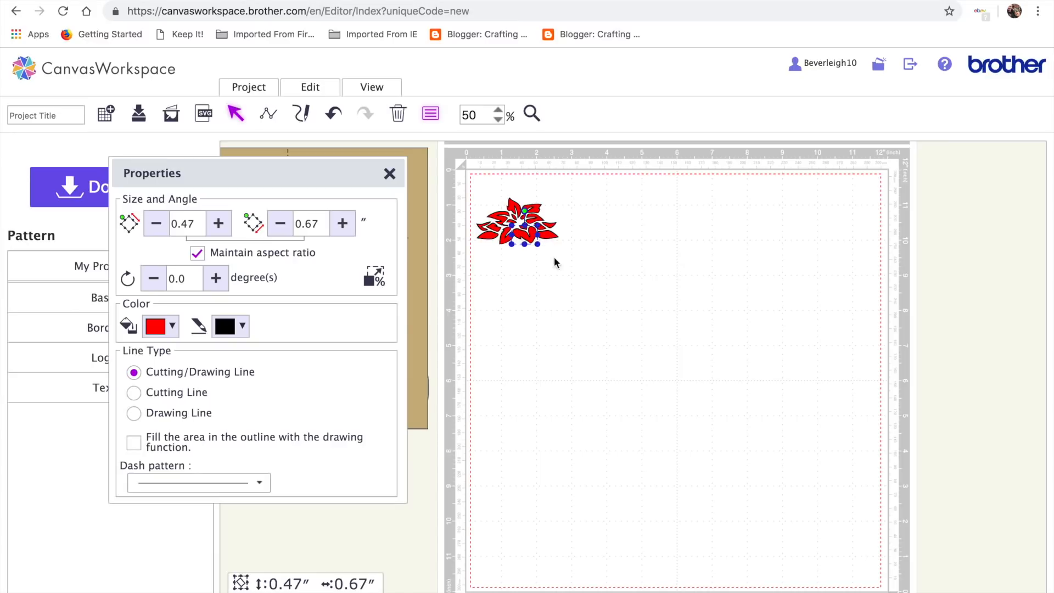
{"action": "left_click_drag", "start_coordinate": [483, 183], "coordinate": [595, 268]}
{"action": "left_click", "coordinate": [310, 86]}
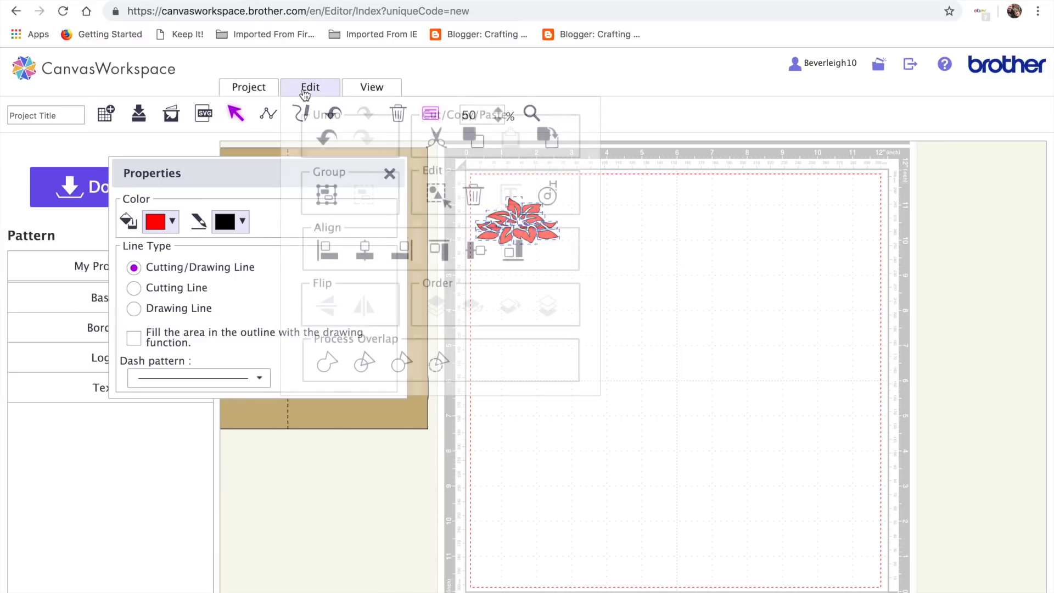
{"action": "left_click", "coordinate": [326, 194]}
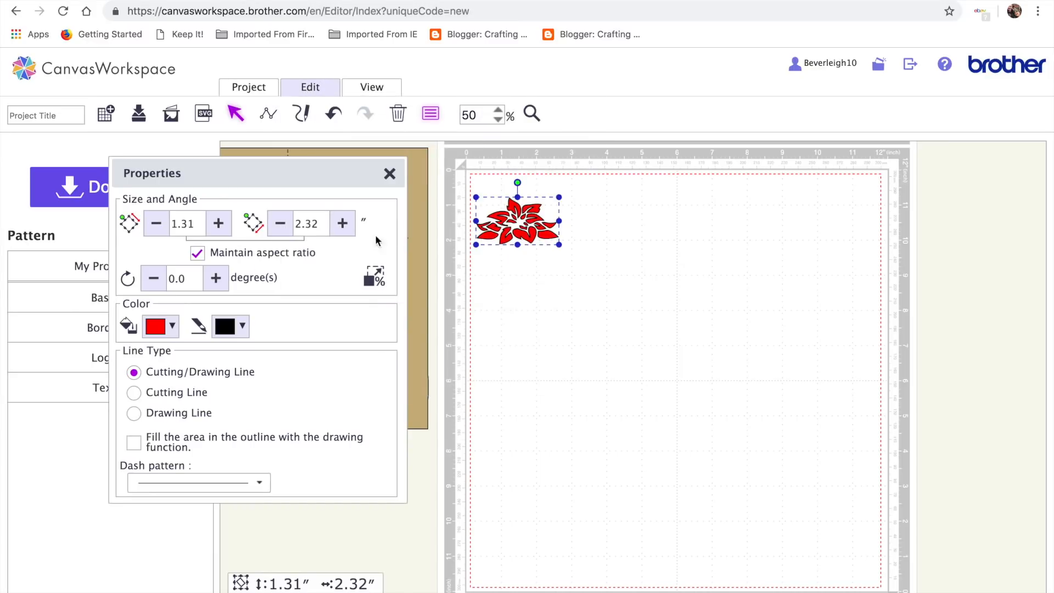
Step: Enlarge and stretch the red poinsettia group to about 3.66 by 4.38 inches, moving the properties clear of the card base
{"action": "left_click_drag", "start_coordinate": [557, 245], "coordinate": [672, 345]}
{"action": "left_click_drag", "start_coordinate": [705, 262], "coordinate": [695, 300]}
{"action": "left_click", "coordinate": [336, 166]}
{"action": "left_click_drag", "start_coordinate": [335, 166], "coordinate": [455, 411]}
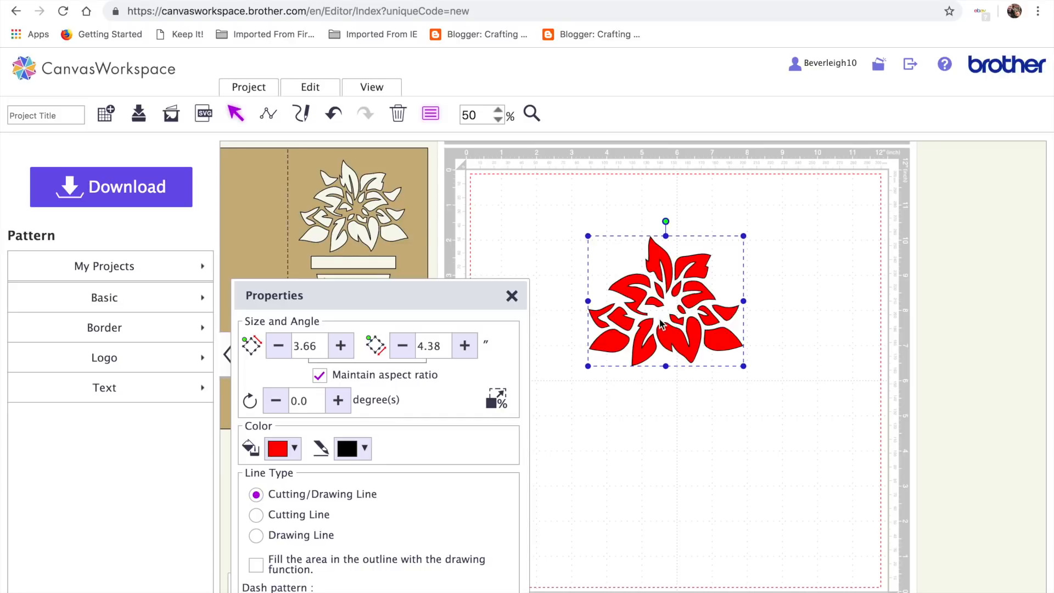
Step: Ungroup the enlarged poinsettia into separate petals and leave them deselected
{"action": "left_click", "coordinate": [310, 87]}
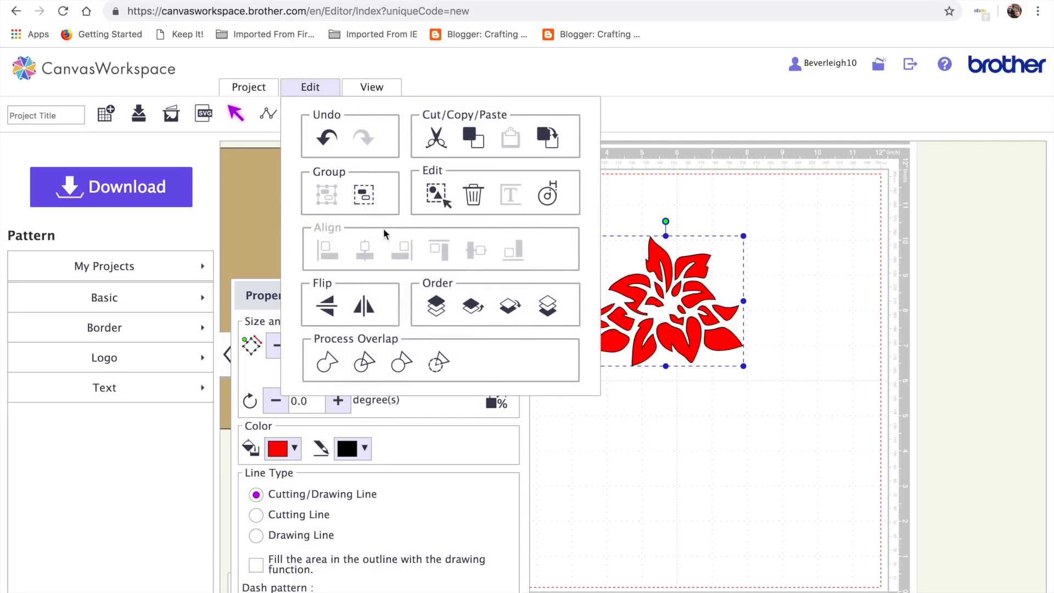
{"action": "left_click", "coordinate": [364, 195]}
{"action": "left_click", "coordinate": [612, 415]}
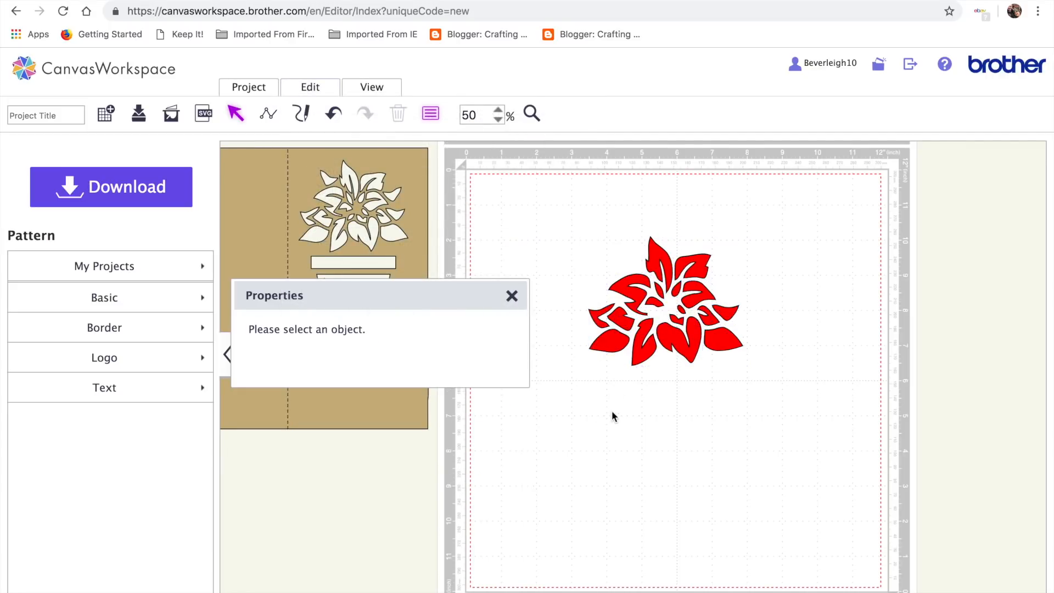
Step: Duplicate the small petal above the flower's centre, rotate the copy to about 199.4 degrees, and fit it into the gap in the centre
{"action": "left_click", "coordinate": [674, 289]}
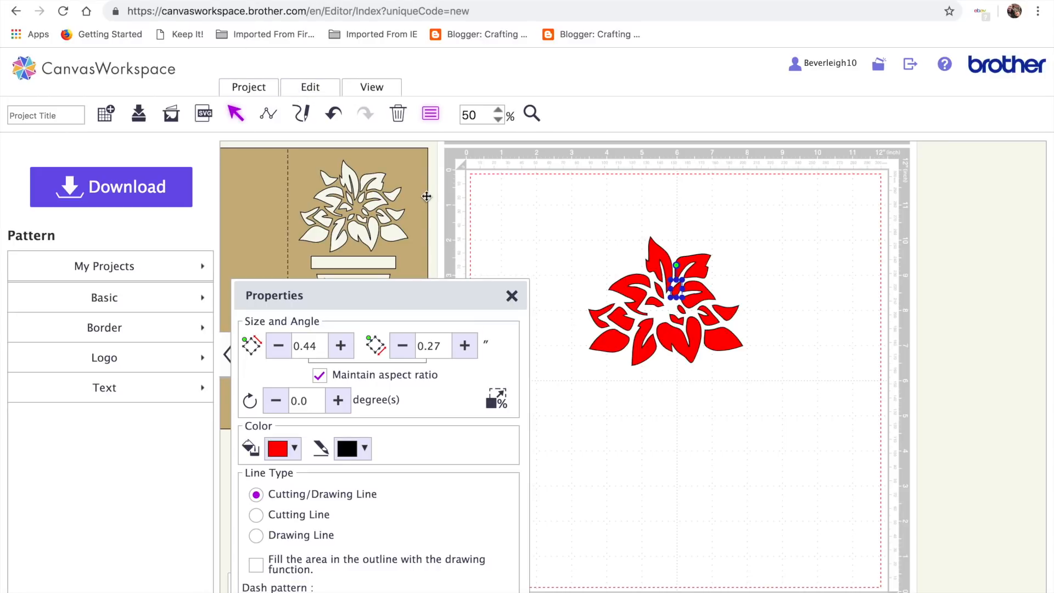
{"action": "key", "text": "super+v"}
{"action": "left_click_drag", "start_coordinate": [695, 282], "coordinate": [678, 342]}
{"action": "left_click_drag", "start_coordinate": [691, 305], "coordinate": [665, 312]}
{"action": "left_click", "coordinate": [690, 439]}
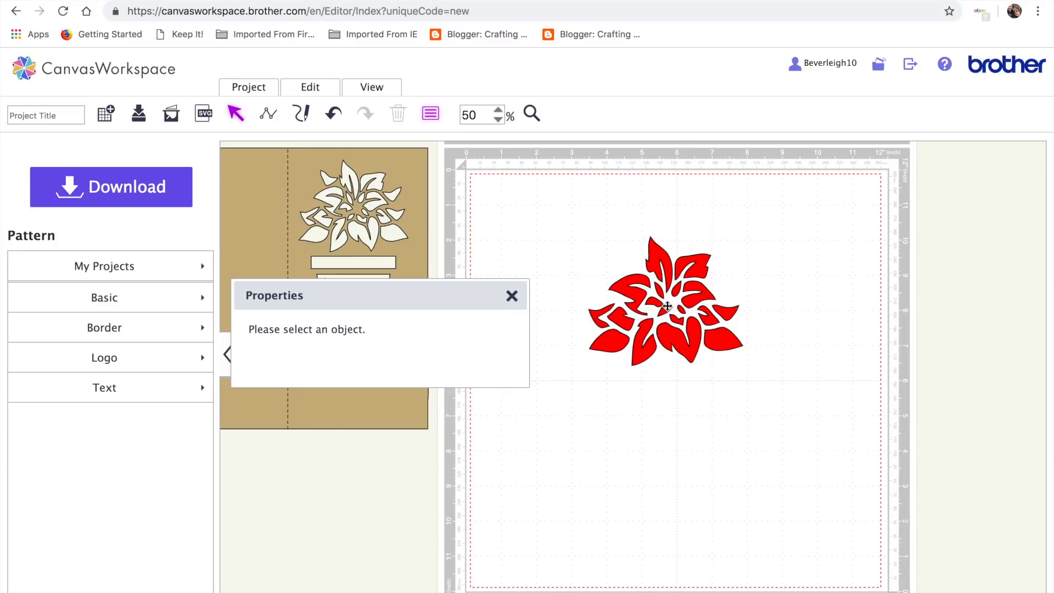
{"action": "left_click", "coordinate": [665, 310]}
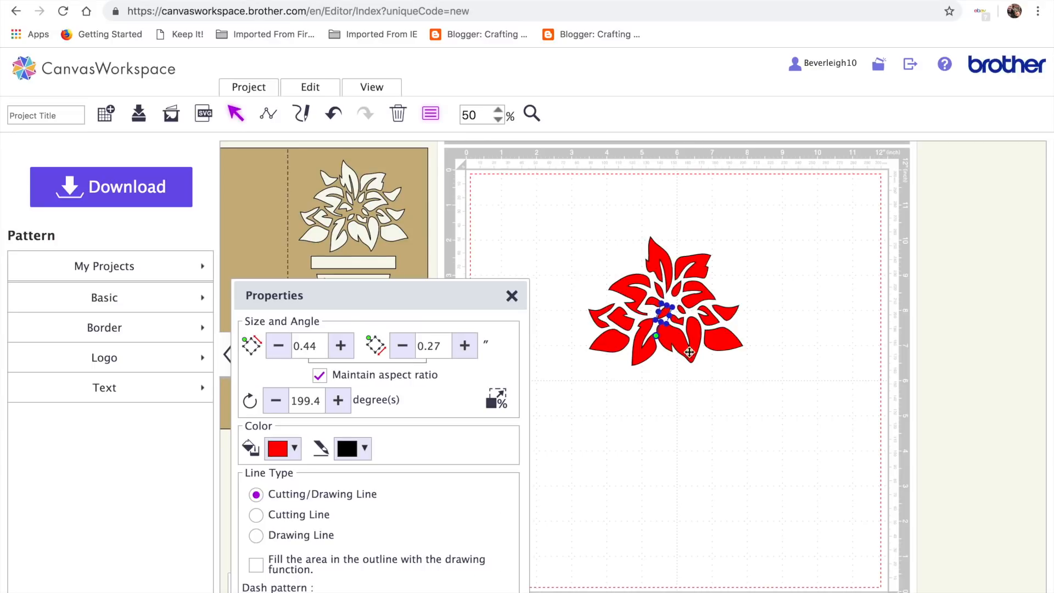
{"action": "left_click", "coordinate": [715, 394]}
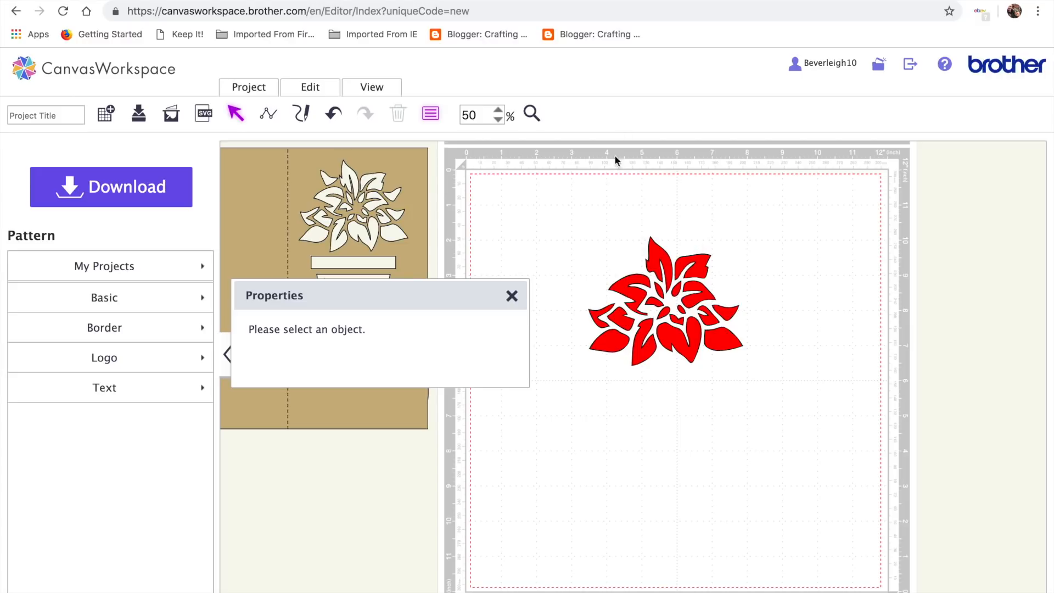
Step: Select every petal of the red poinsettia, including the added centre petal, and group them
{"action": "left_click", "coordinate": [689, 348]}
{"action": "left_click_drag", "start_coordinate": [607, 224], "coordinate": [826, 416]}
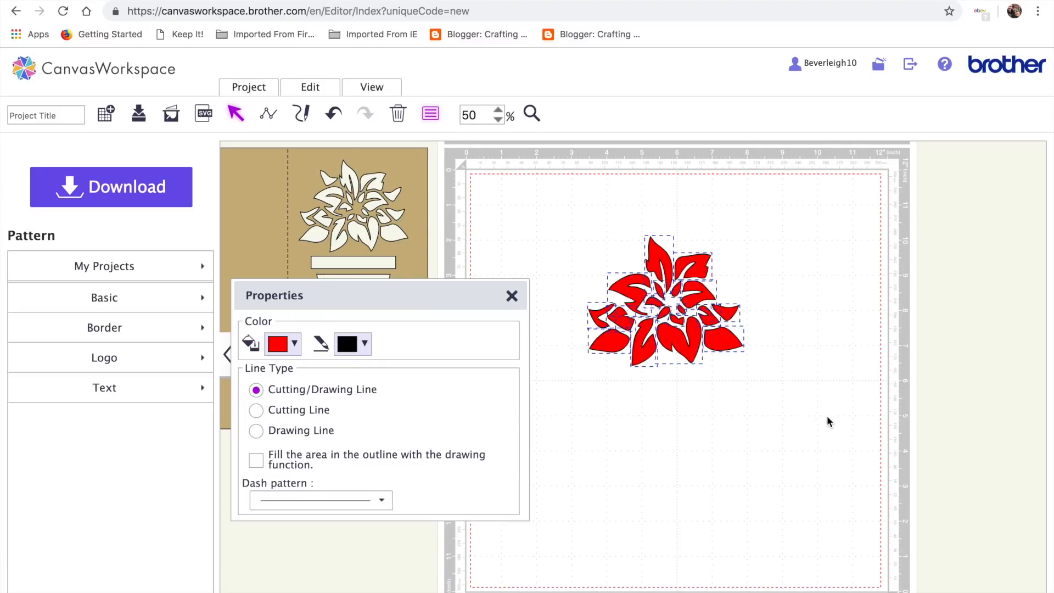
{"action": "left_click", "coordinate": [336, 88]}
{"action": "left_click", "coordinate": [329, 197]}
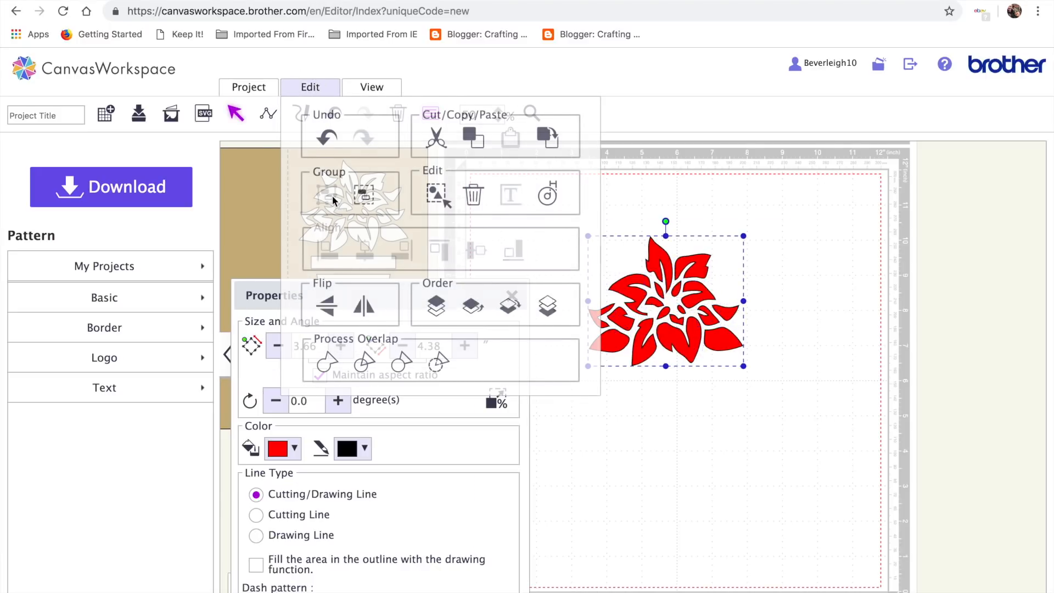
Step: Duplicate the grouped poinsettia and place the copy over the mat's right edge
{"action": "key", "text": "ctrl+c"}
{"action": "key", "text": "ctrl+v"}
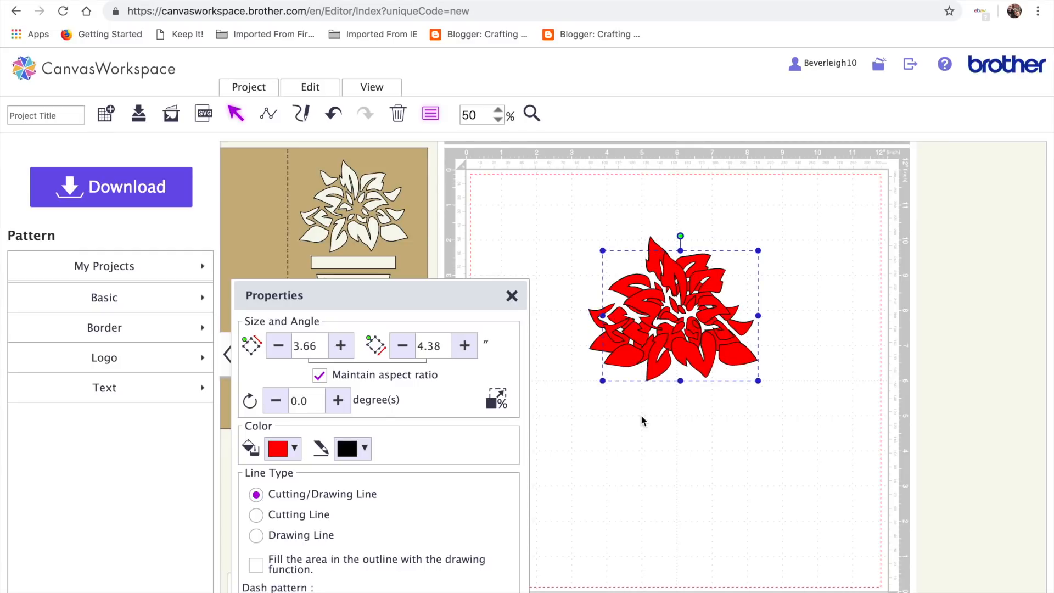
{"action": "left_click_drag", "start_coordinate": [679, 383], "coordinate": [910, 386]}
{"action": "left_click", "coordinate": [808, 464]}
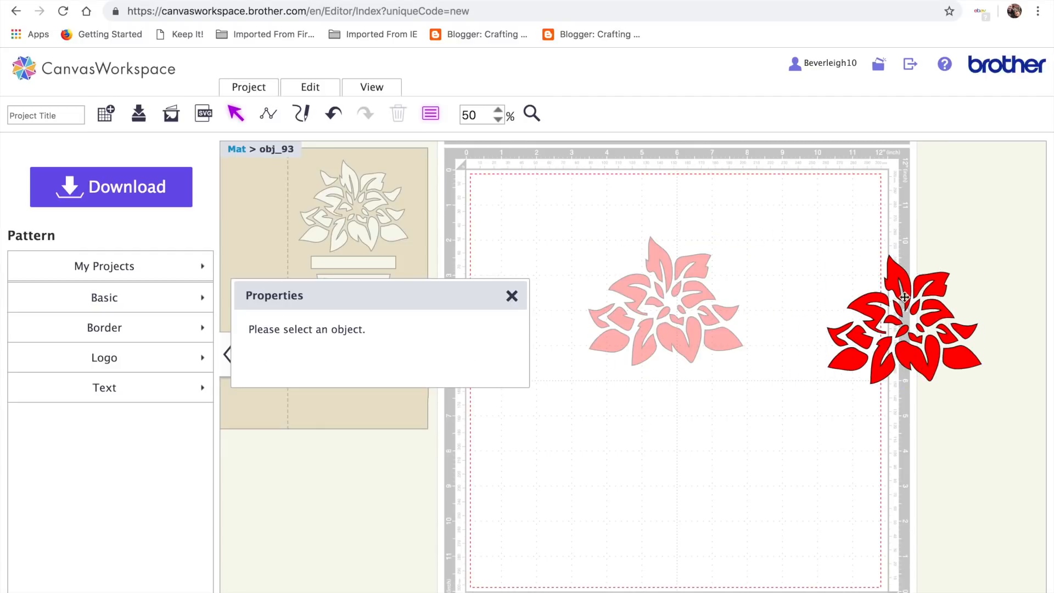
Step: Ungroup the poinsettia copy and place a duplicate of one of its small petals, rotated to about 304.2 degrees, at the original's upper left
{"action": "left_click", "coordinate": [939, 356]}
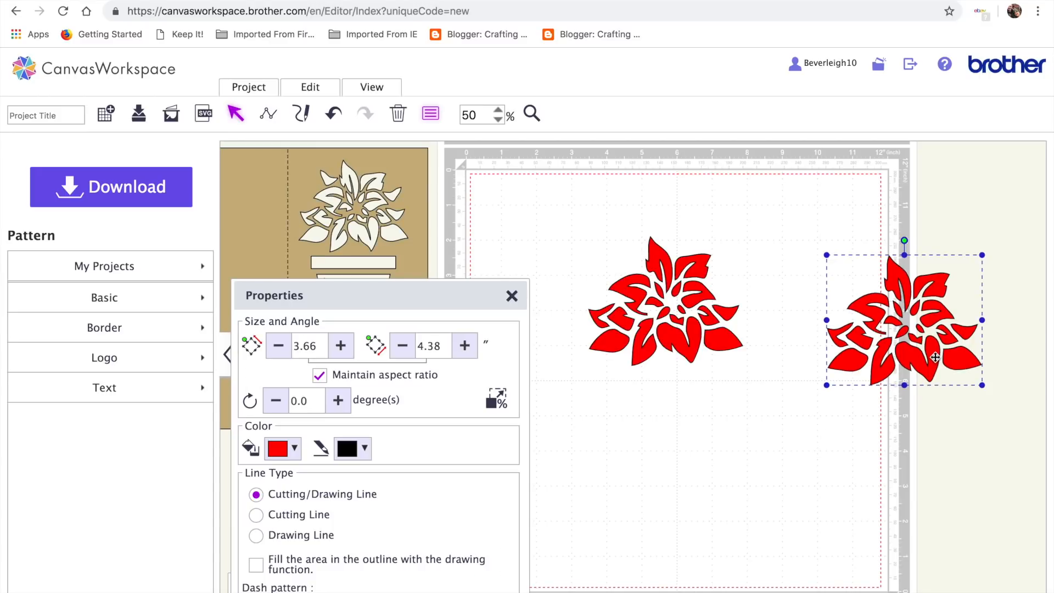
{"action": "left_click", "coordinate": [321, 88]}
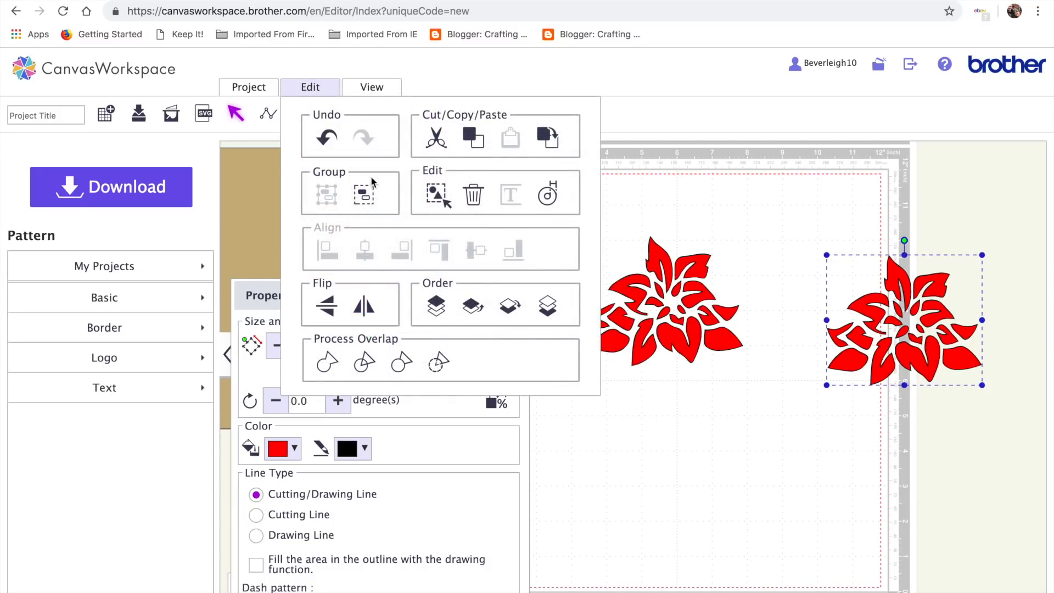
{"action": "left_click", "coordinate": [732, 558]}
{"action": "left_click_drag", "start_coordinate": [967, 332], "coordinate": [632, 264]}
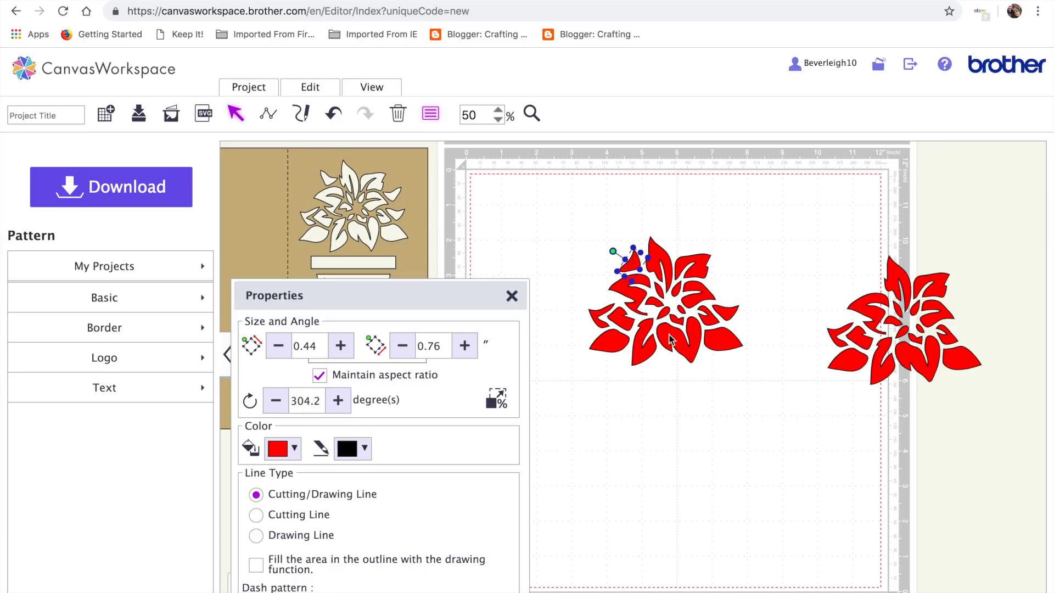
{"action": "left_click", "coordinate": [721, 412]}
Step: Rotate the extra upper-left petal to about 29 degrees, settle it beside the top petal, and close the properties
{"action": "left_click", "coordinate": [634, 267]}
{"action": "left_click_drag", "start_coordinate": [614, 251], "coordinate": [630, 269]}
{"action": "left_click", "coordinate": [707, 377]}
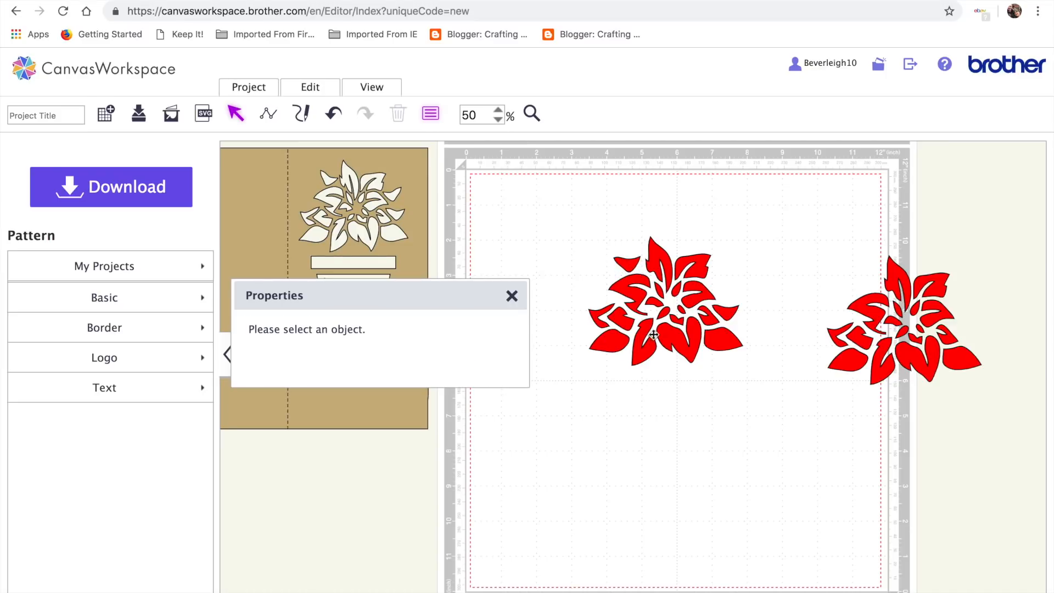
{"action": "left_click", "coordinate": [626, 261]}
{"action": "left_click_drag", "start_coordinate": [626, 237], "coordinate": [626, 264]}
{"action": "left_click", "coordinate": [719, 417]}
{"action": "left_click", "coordinate": [623, 267]}
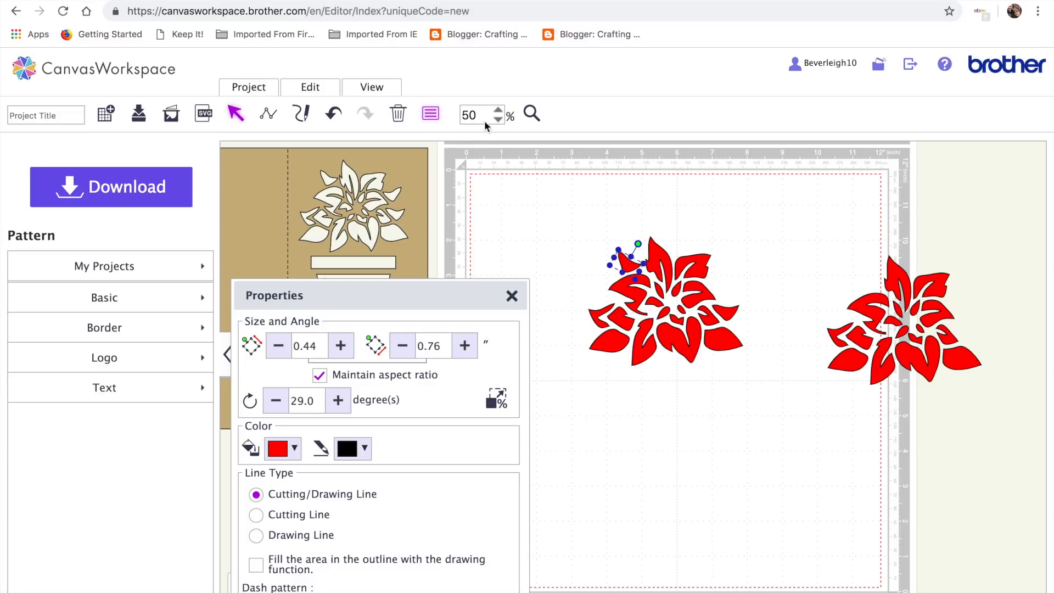
{"action": "left_click", "coordinate": [431, 113]}
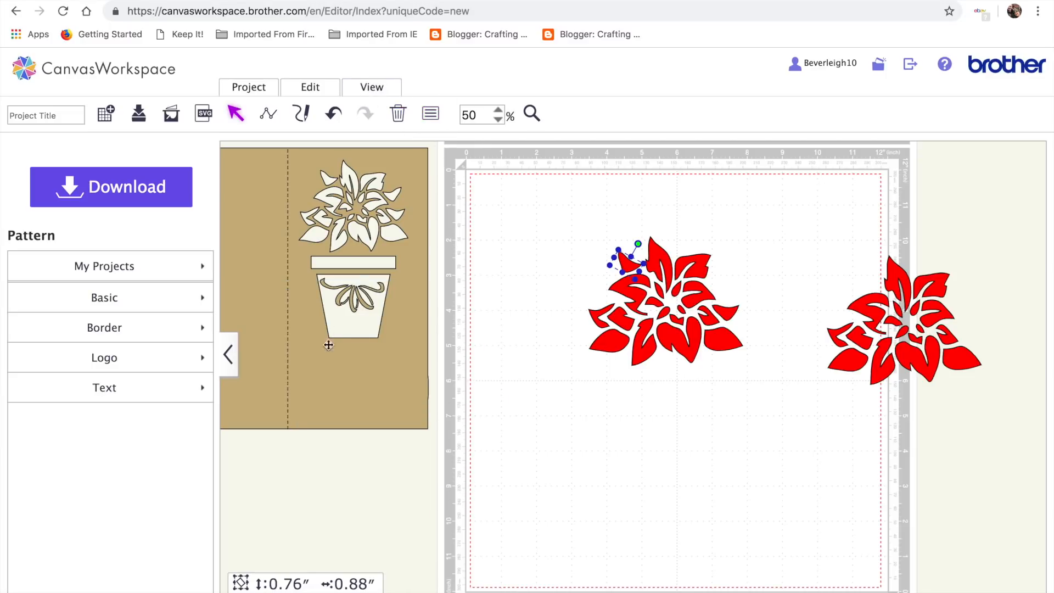
Step: Fill the extra petal at the poinsettia's upper left with dark green
{"action": "left_click", "coordinate": [432, 115]}
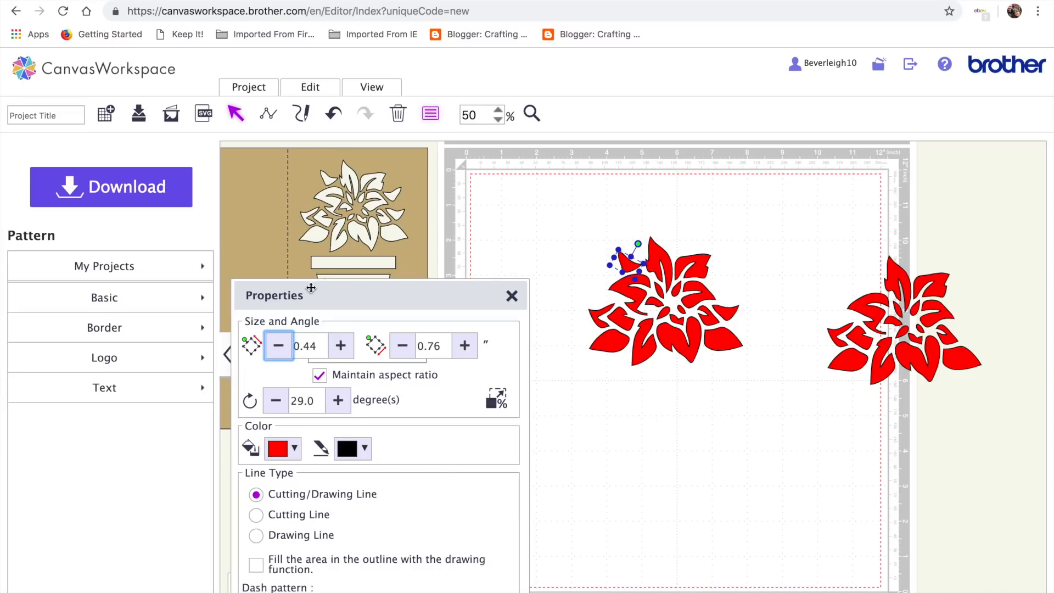
{"action": "left_click", "coordinate": [284, 449]}
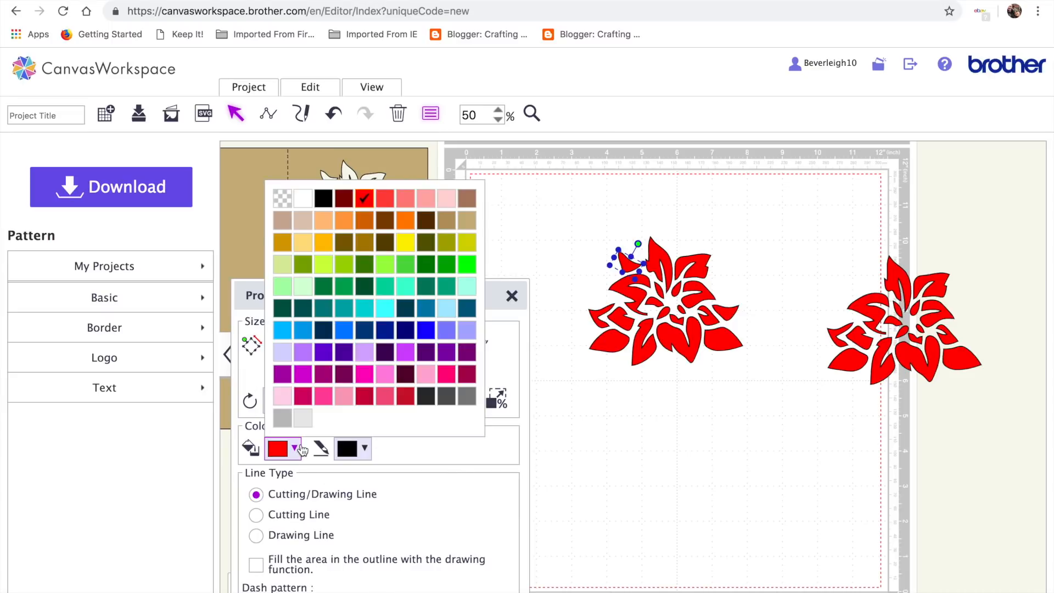
{"action": "left_click", "coordinate": [426, 264]}
{"action": "left_click", "coordinate": [548, 409]}
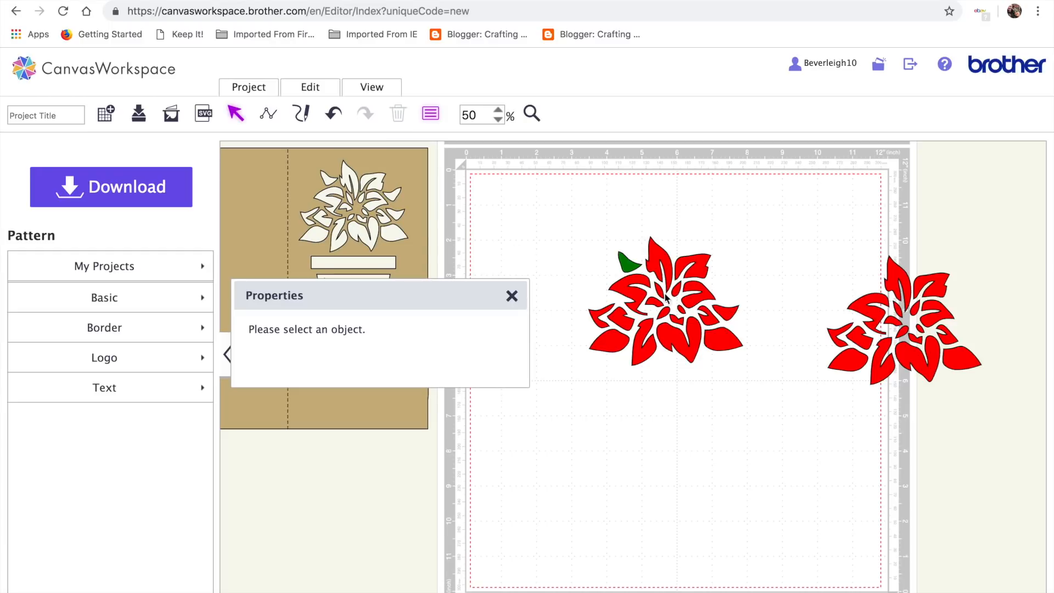
Step: Ungroup the central red poinsettia and fill its small outer petal on the right side with dark green
{"action": "left_click", "coordinate": [715, 309]}
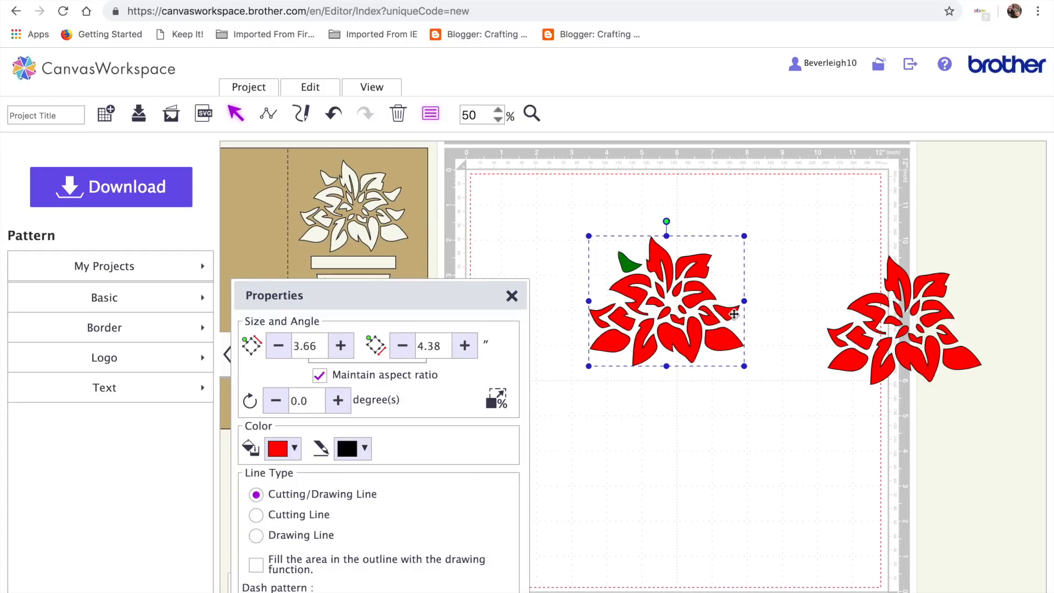
{"action": "left_click", "coordinate": [312, 86]}
{"action": "left_click", "coordinate": [658, 481]}
{"action": "left_click", "coordinate": [723, 311]}
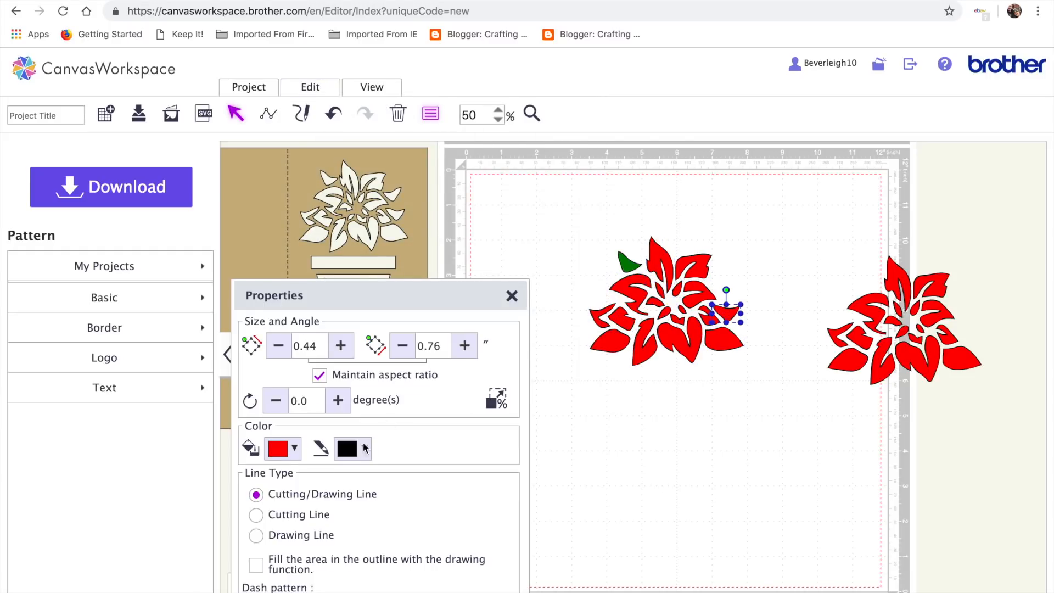
{"action": "left_click", "coordinate": [295, 448]}
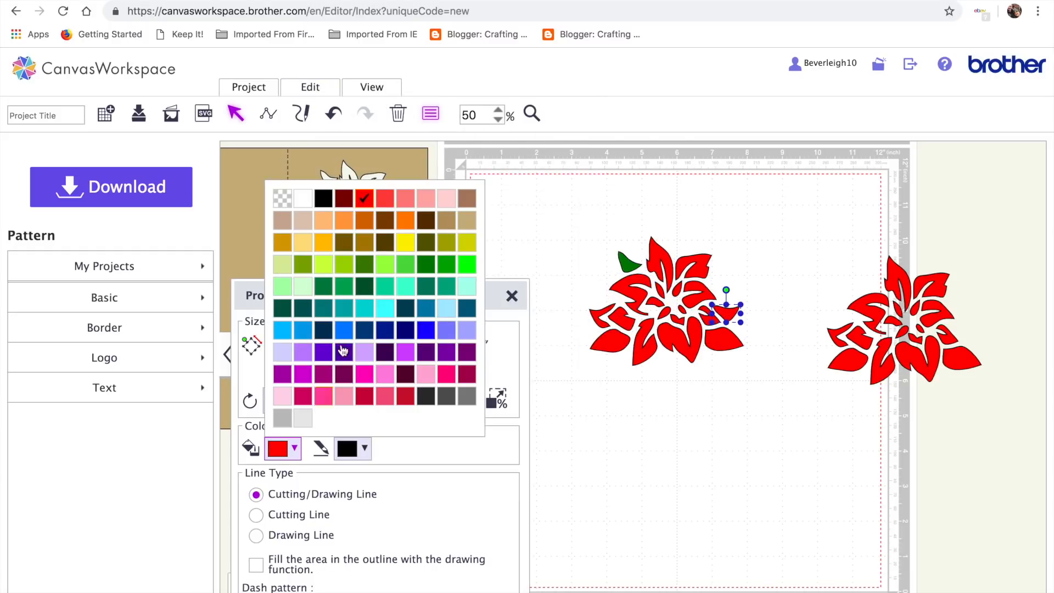
{"action": "left_click", "coordinate": [424, 268]}
Step: Fill the two large outer petals at the poinsettia's lower left and lower right with dark green
{"action": "left_click", "coordinate": [607, 343]}
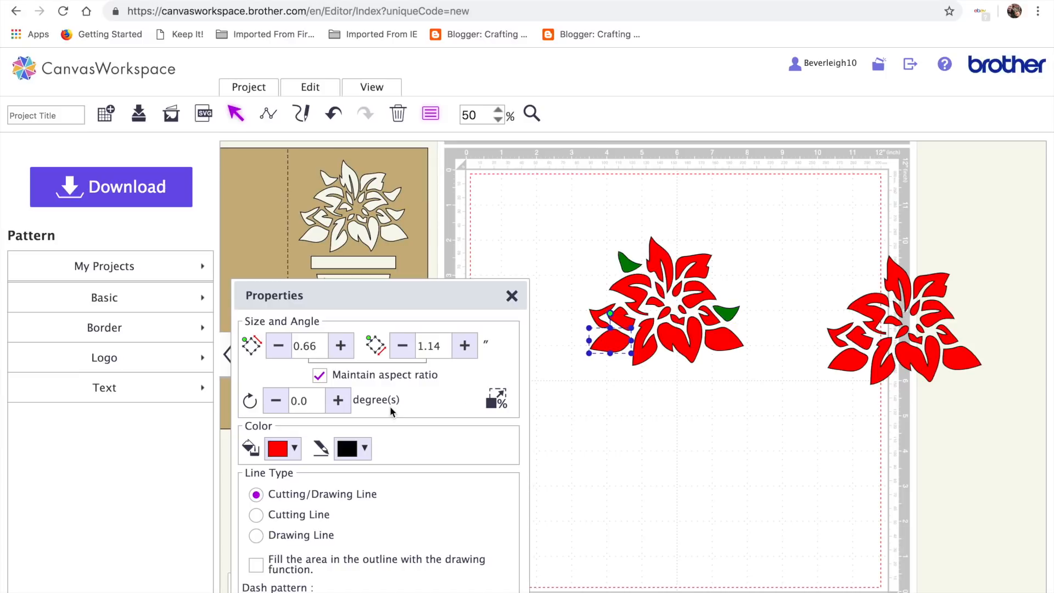
{"action": "left_click", "coordinate": [294, 448]}
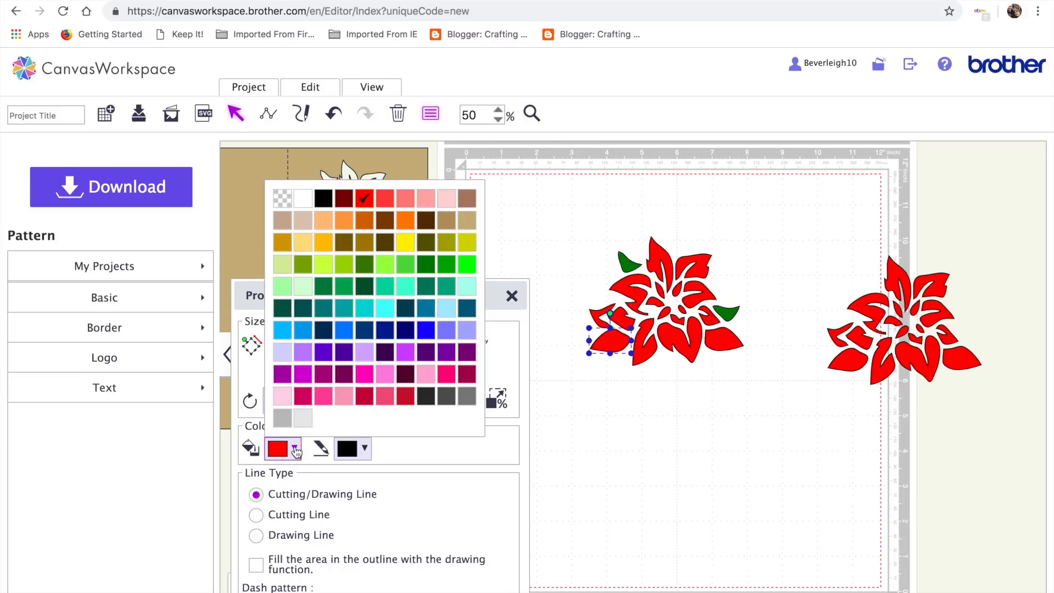
{"action": "left_click", "coordinate": [424, 266]}
{"action": "left_click", "coordinate": [719, 354]}
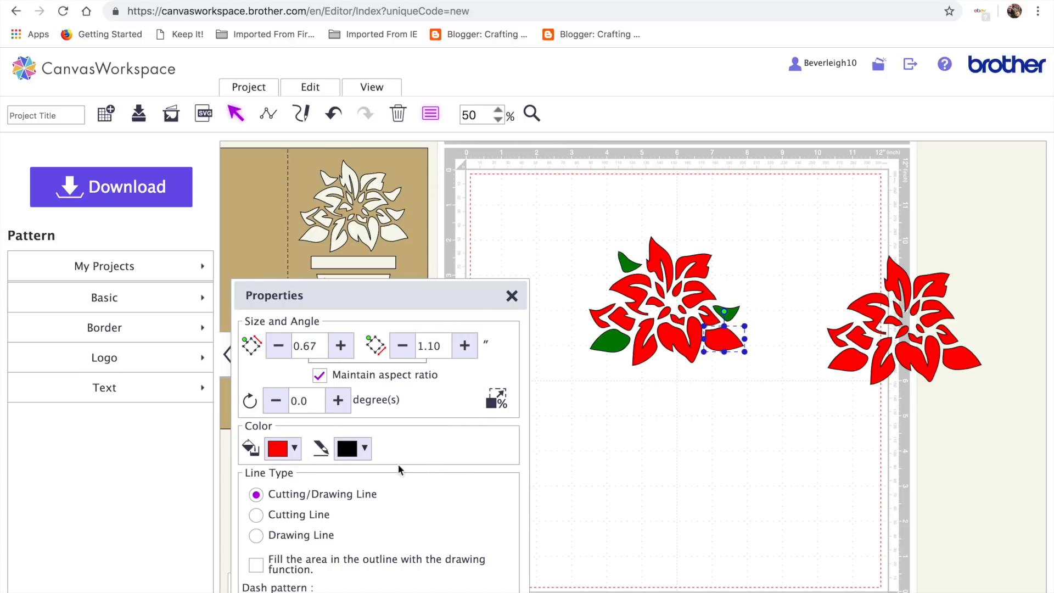
{"action": "left_click", "coordinate": [294, 448]}
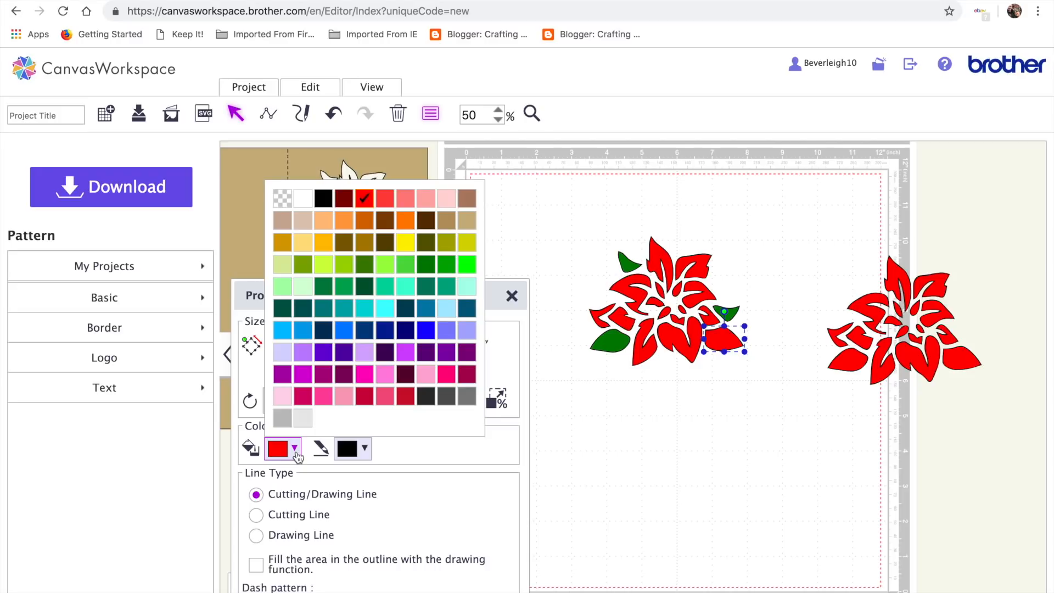
{"action": "left_click", "coordinate": [425, 266]}
Step: Move the small green right-hand petal up into the gap beneath the flower's upper-right petal
{"action": "left_click", "coordinate": [697, 528]}
{"action": "mouse_move", "coordinate": [728, 313]}
{"action": "left_mouse_down"}
{"action": "mouse_move", "coordinate": [728, 288]}
{"action": "mouse_move", "coordinate": [715, 312]}
{"action": "left_mouse_up"}
{"action": "left_click", "coordinate": [654, 558]}
{"action": "left_click", "coordinate": [701, 401]}
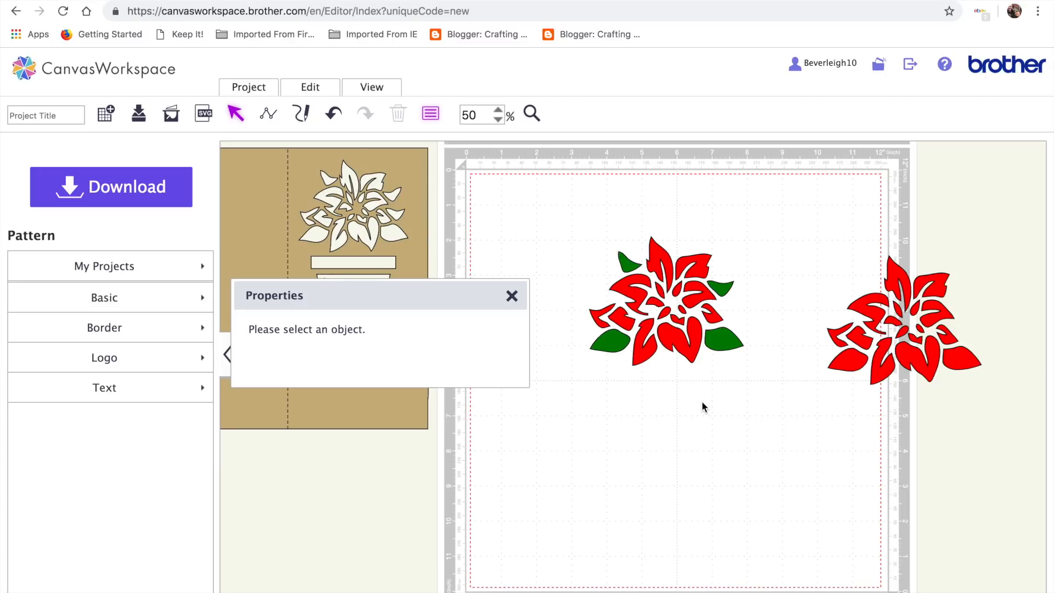
Step: Group all petals of the red-and-green poinsettia and delete the all-red copy over the mat's right edge
{"action": "left_click_drag", "start_coordinate": [588, 225], "coordinate": [795, 413]}
{"action": "left_click", "coordinate": [326, 86]}
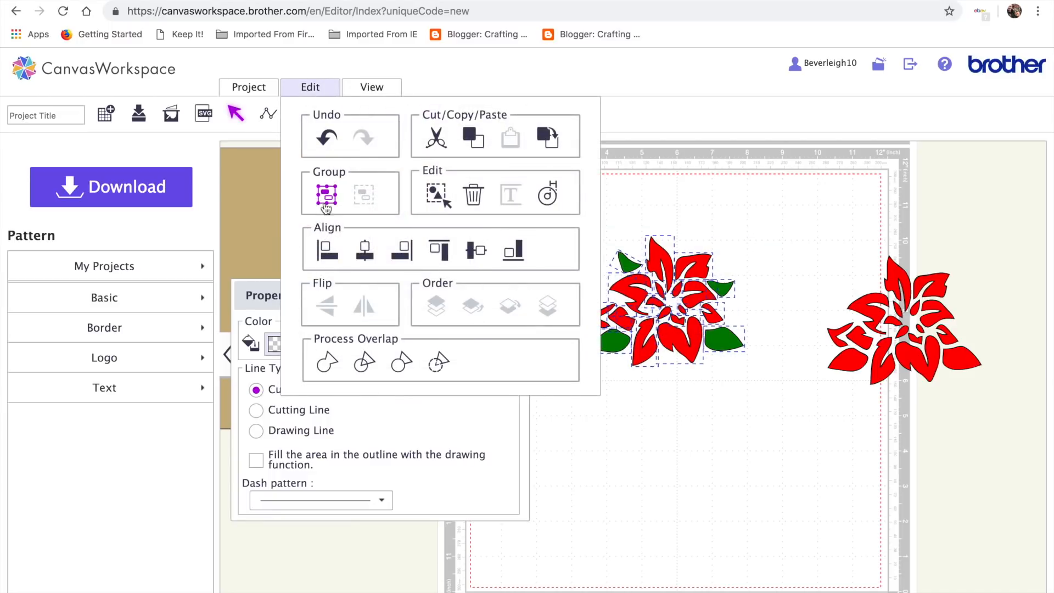
{"action": "left_click", "coordinate": [326, 207]}
{"action": "left_click_drag", "start_coordinate": [812, 265], "coordinate": [1006, 518]}
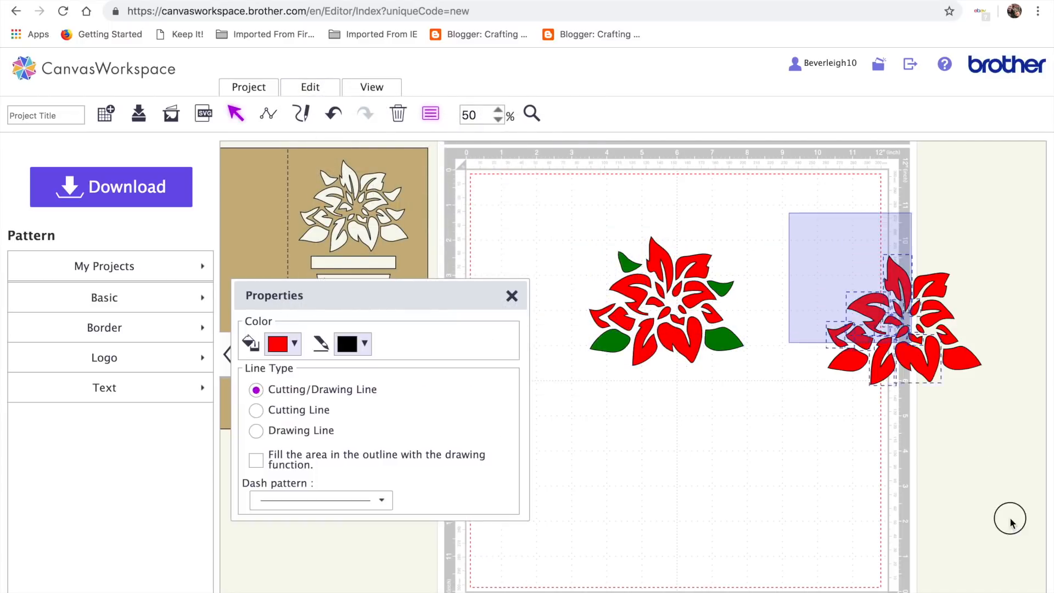
{"action": "key", "text": "Delete"}
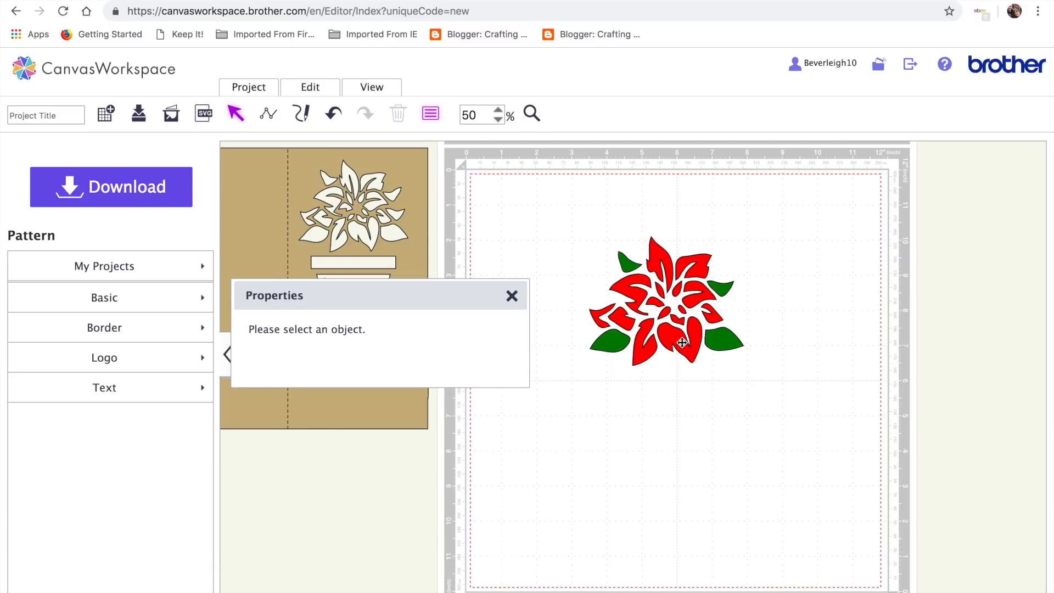
Step: Duplicate the grouped red-and-green poinsettia, place the copy over the mat's upper right edge, and move the properties window off the card
{"action": "left_click", "coordinate": [682, 342]}
{"action": "left_click_drag", "start_coordinate": [699, 358], "coordinate": [965, 278]}
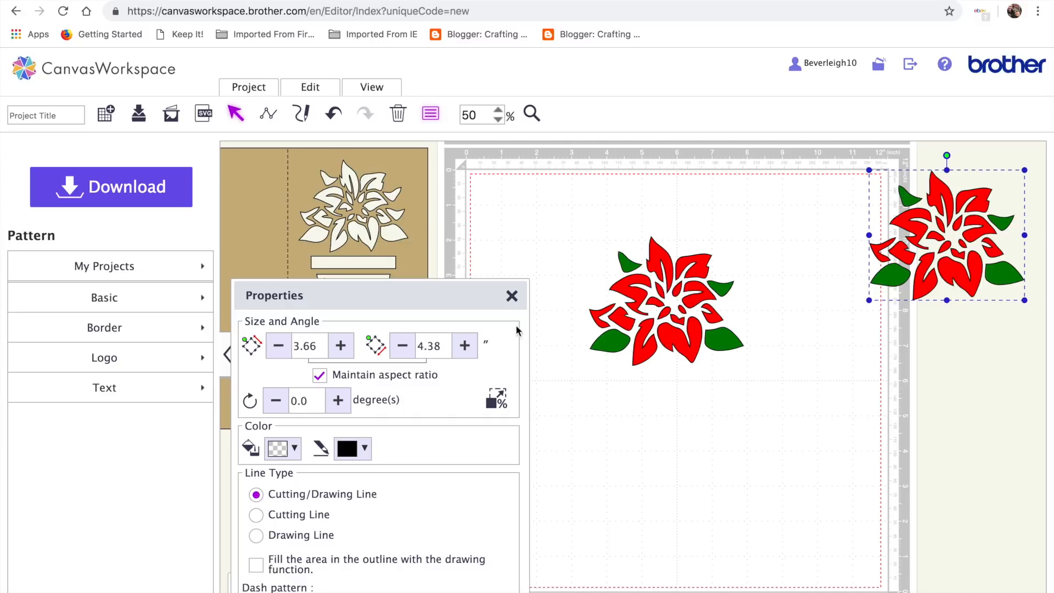
{"action": "left_click_drag", "start_coordinate": [390, 296], "coordinate": [712, 375]}
{"action": "left_click_drag", "start_coordinate": [749, 283], "coordinate": [906, 290]}
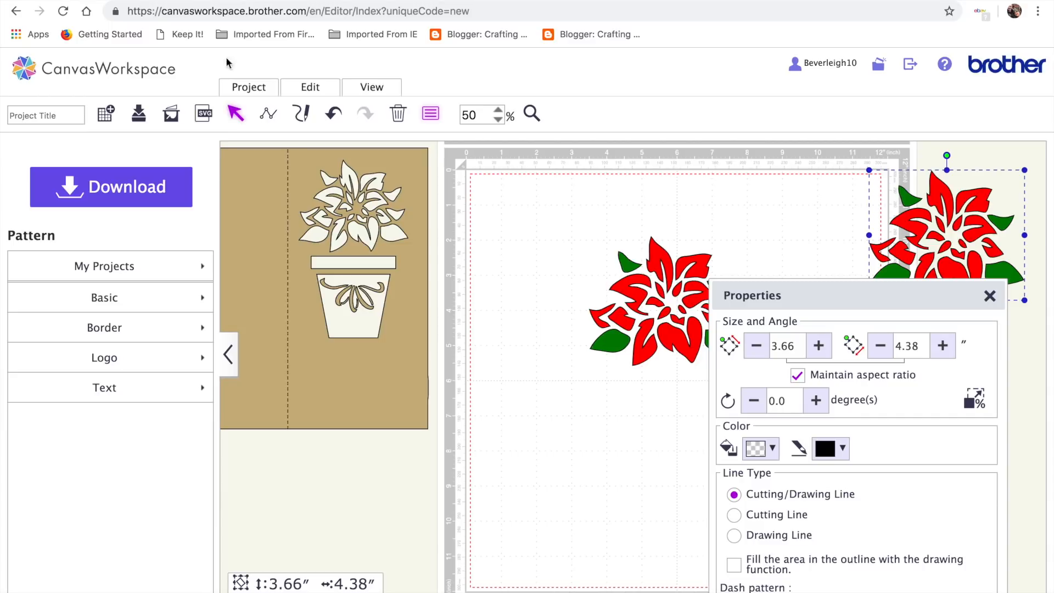
{"action": "left_click", "coordinate": [172, 114]}
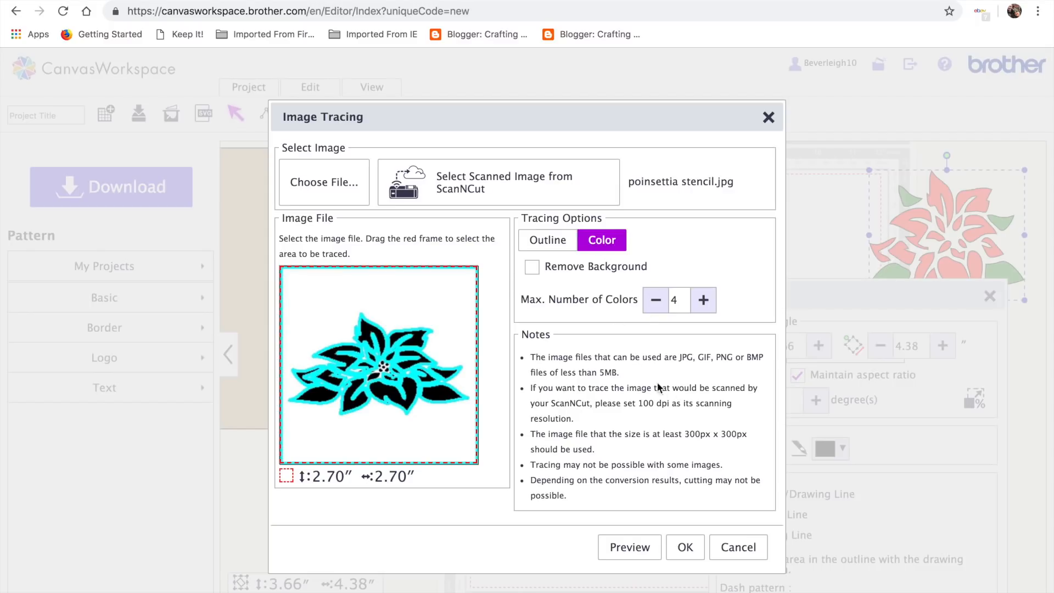
{"action": "left_click", "coordinate": [738, 549]}
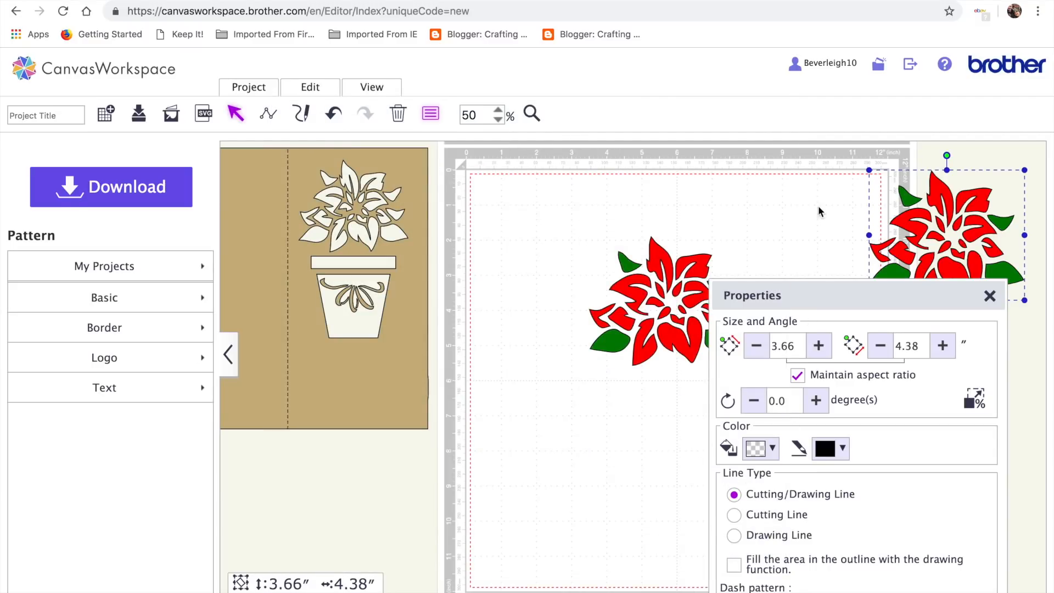
{"action": "left_click", "coordinate": [990, 296]}
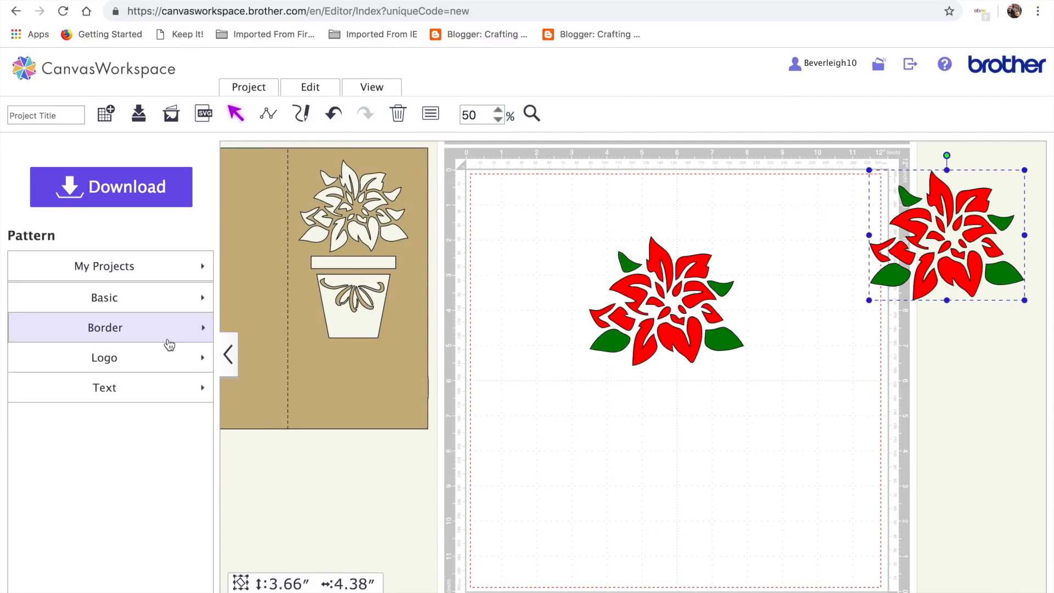
Step: Insert the basic shape with V-notched upper and lower edges and place it on the mat below the poinsettia
{"action": "left_click", "coordinate": [141, 296]}
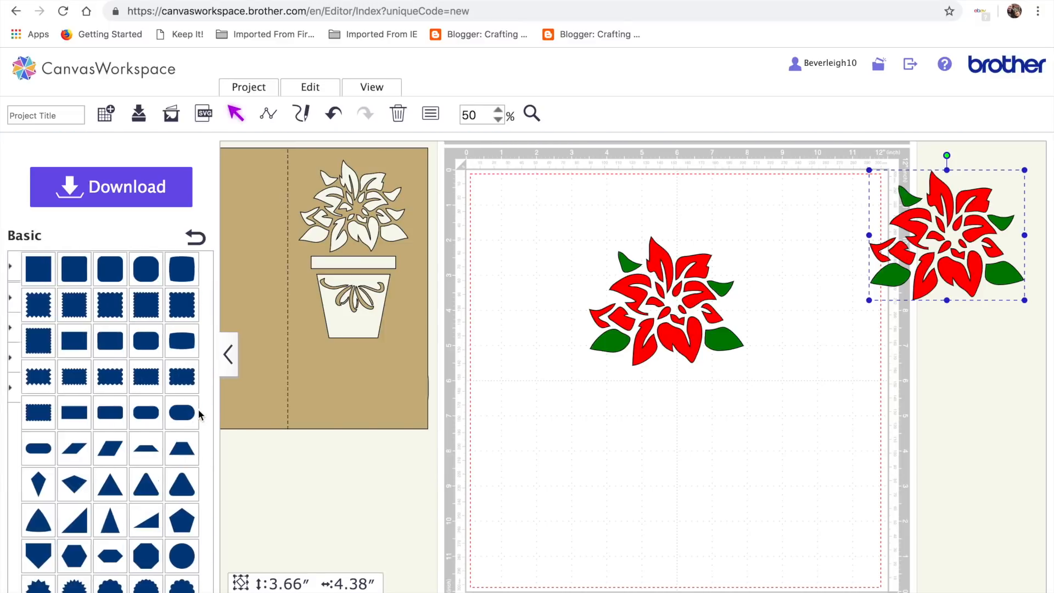
{"action": "scroll", "coordinate": [100, 543], "scroll_direction": "down", "scroll_amount": 10}
{"action": "scroll", "coordinate": [99, 532], "scroll_direction": "down", "scroll_amount": 2}
{"action": "left_click", "coordinate": [168, 490]}
{"action": "left_click_drag", "start_coordinate": [566, 230], "coordinate": [632, 465]}
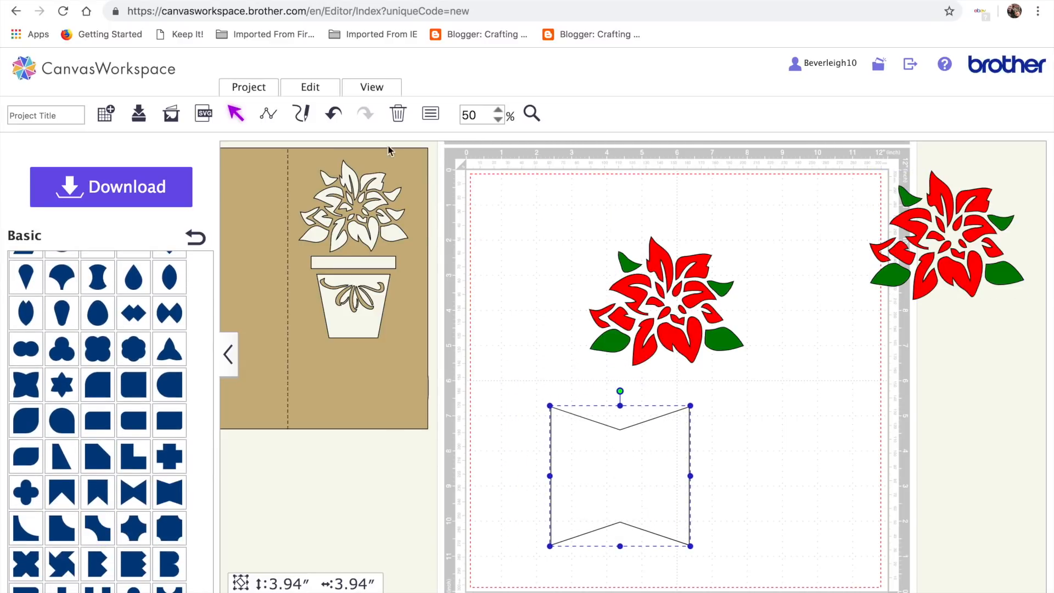
Step: Set the notched shape's height to 4 inches with the aspect ratio maintained
{"action": "left_click", "coordinate": [427, 114]}
{"action": "left_click", "coordinate": [796, 339]}
{"action": "type", "text": "4"}
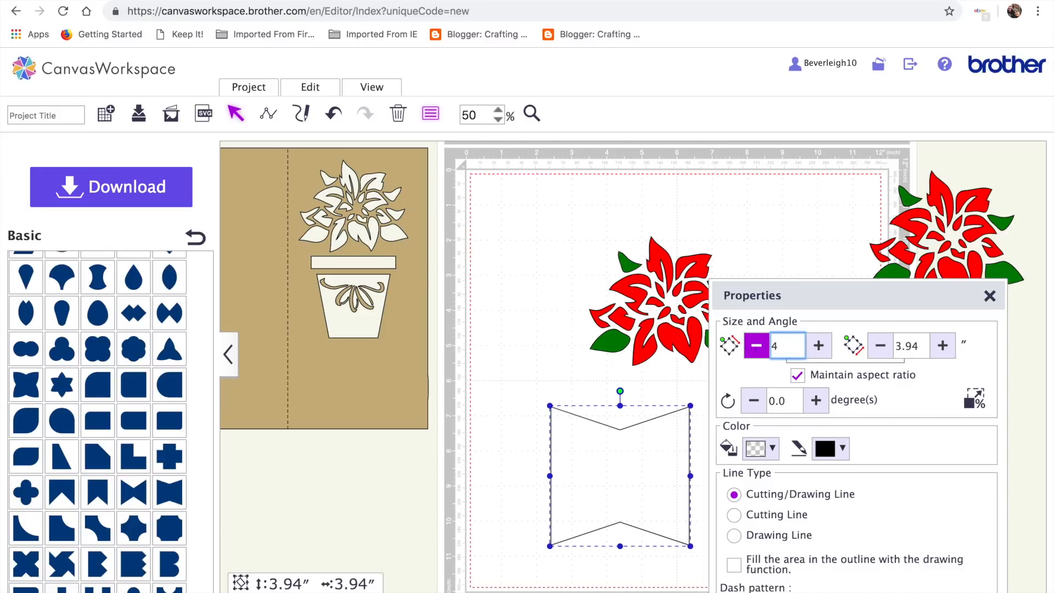
{"action": "key", "text": "Return"}
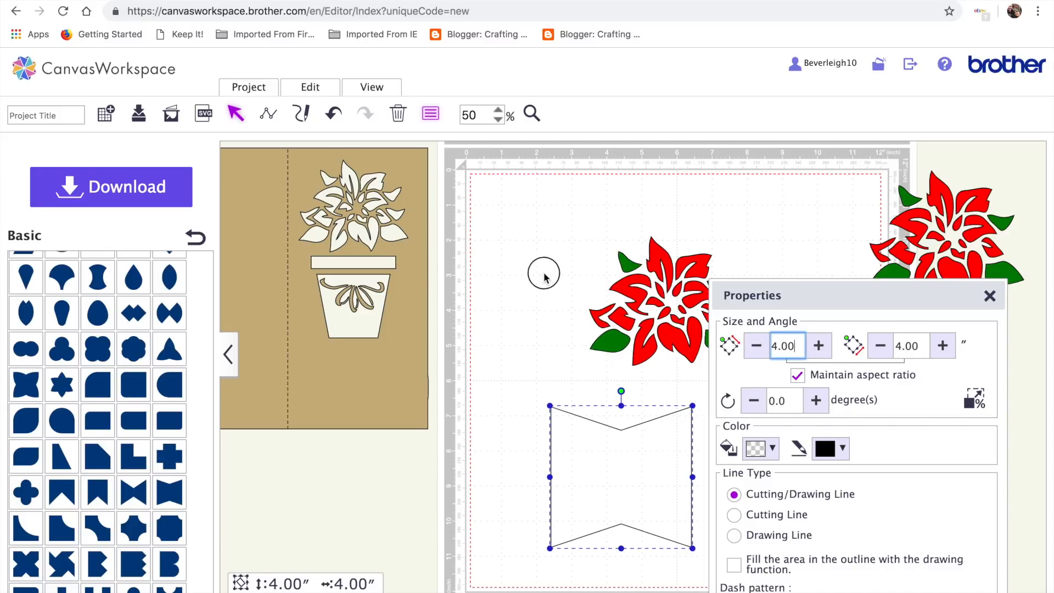
{"action": "left_click", "coordinate": [543, 271]}
Step: Insert a basic square and set its height to 4 inches
{"action": "scroll", "coordinate": [51, 370], "scroll_direction": "up", "scroll_amount": 10}
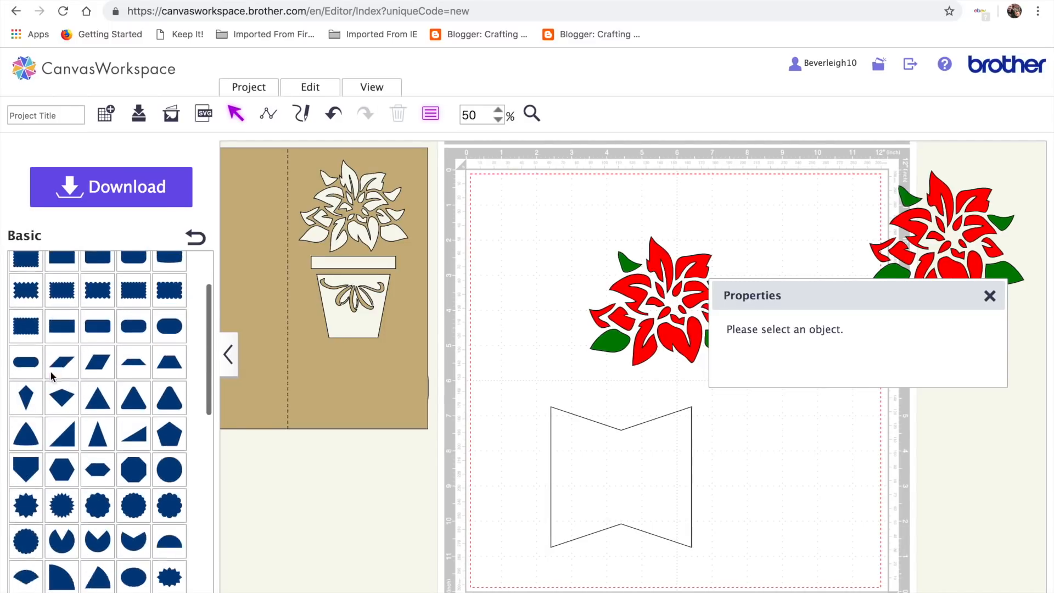
{"action": "scroll", "coordinate": [66, 399], "scroll_direction": "up", "scroll_amount": 2}
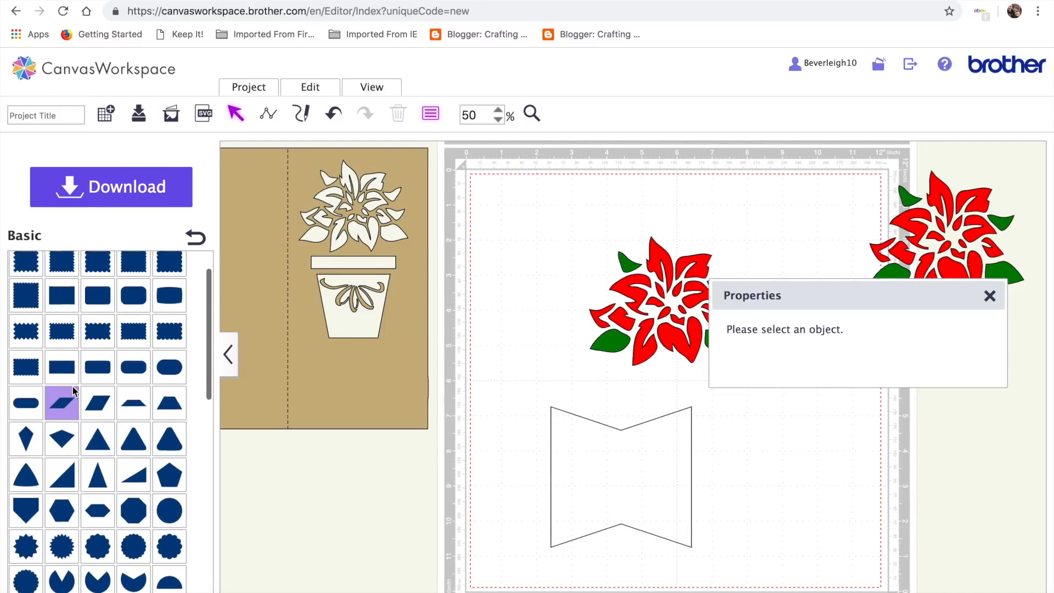
{"action": "left_click", "coordinate": [24, 267]}
{"action": "left_click", "coordinate": [785, 346]}
{"action": "type", "text": "4"}
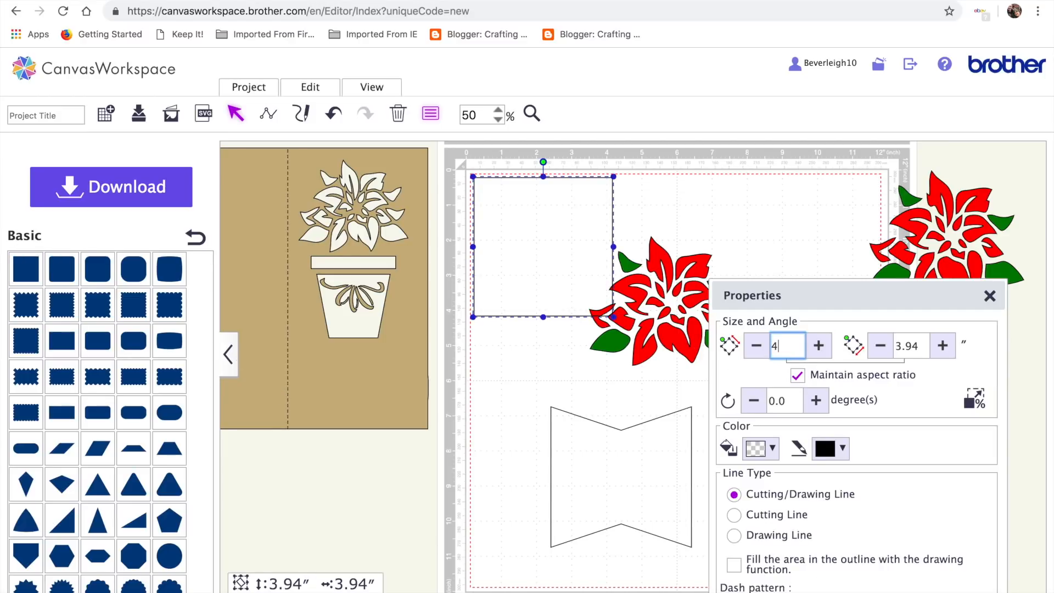
{"action": "left_click", "coordinate": [916, 346]}
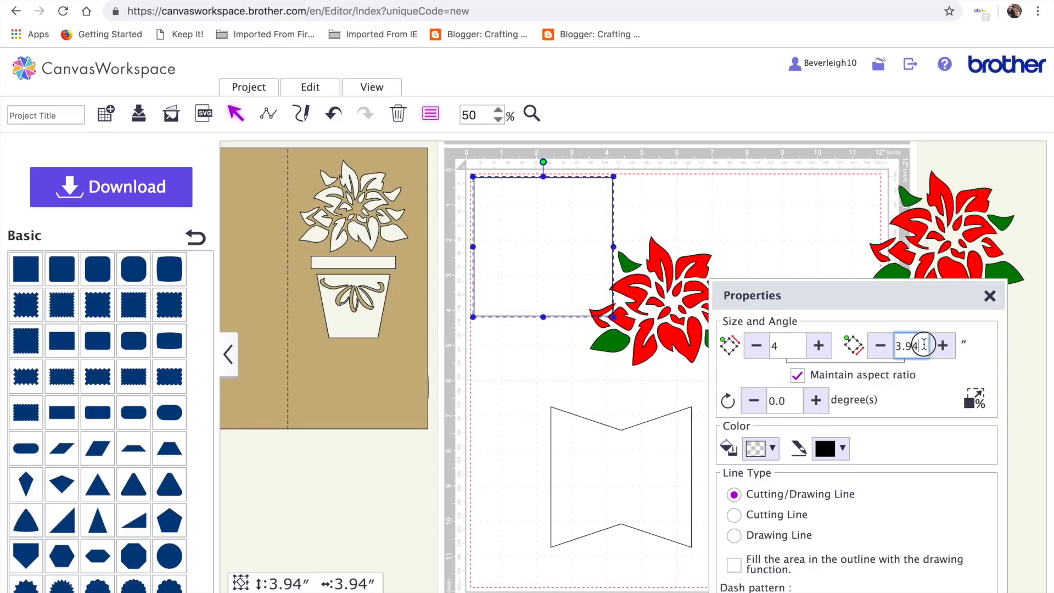
Step: Turn off the square's aspect ratio lock and set its width to 2 inches
{"action": "left_click", "coordinate": [798, 376]}
{"action": "left_click", "coordinate": [901, 347]}
{"action": "left_click_drag", "start_coordinate": [902, 347], "coordinate": [857, 351]}
{"action": "type", "text": "2"}
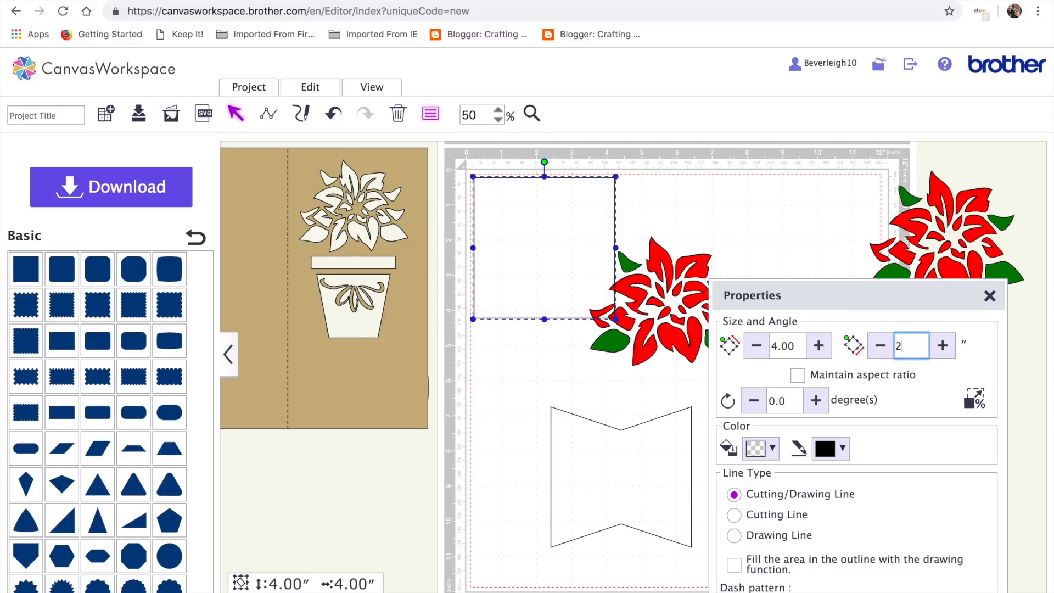
{"action": "key", "text": "Return"}
Step: Place the rectangle over the notched shape's left half, align both shapes left and top, and cut away the covered half
{"action": "left_click_drag", "start_coordinate": [479, 262], "coordinate": [548, 503]}
{"action": "left_click_drag", "start_coordinate": [501, 387], "coordinate": [683, 562]}
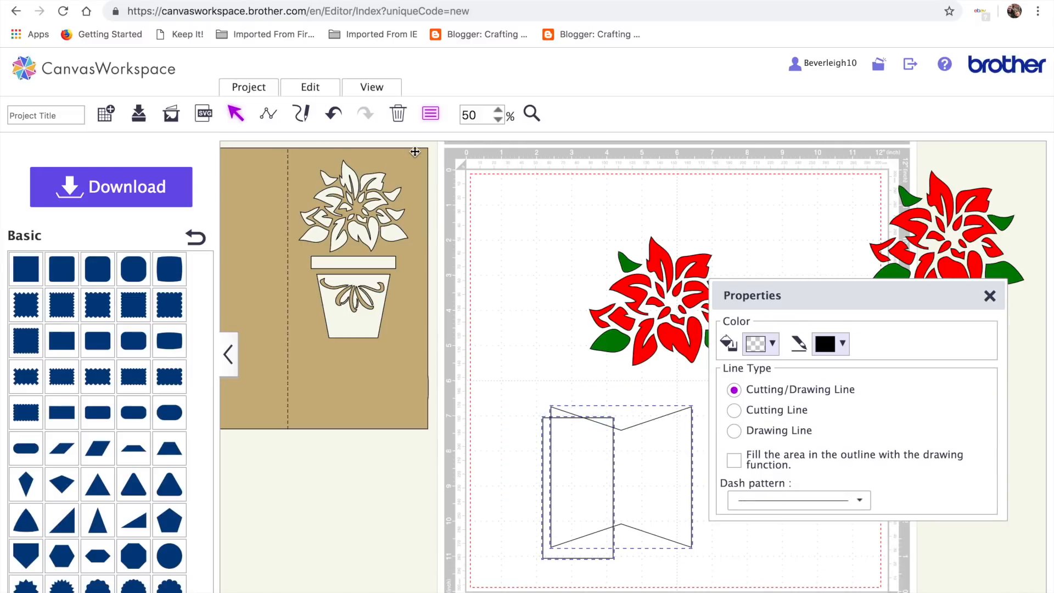
{"action": "left_click", "coordinate": [321, 91]}
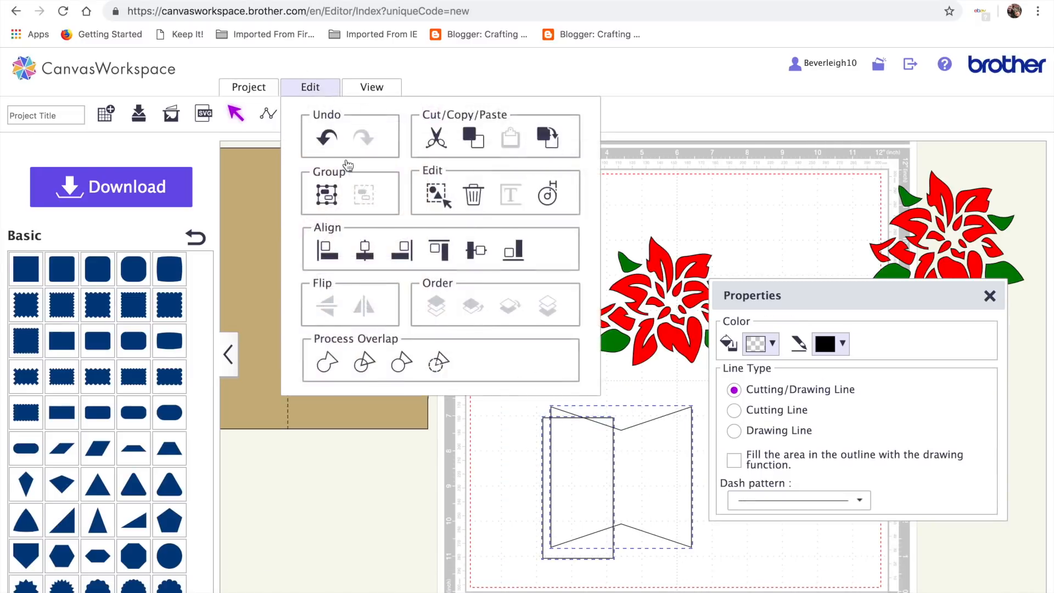
{"action": "left_click", "coordinate": [328, 252]}
{"action": "left_click", "coordinate": [303, 90]}
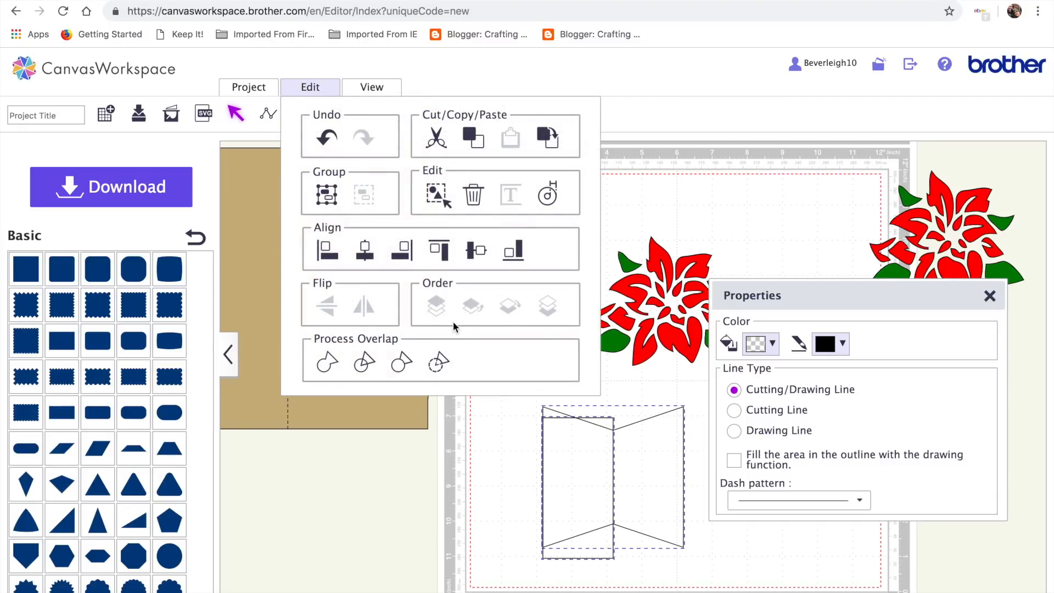
{"action": "left_click", "coordinate": [440, 266]}
Step: Rotate the remaining trapezoid 90 degrees and flip it vertically so its wide edge is on top like a flowerpot
{"action": "left_click", "coordinate": [635, 461]}
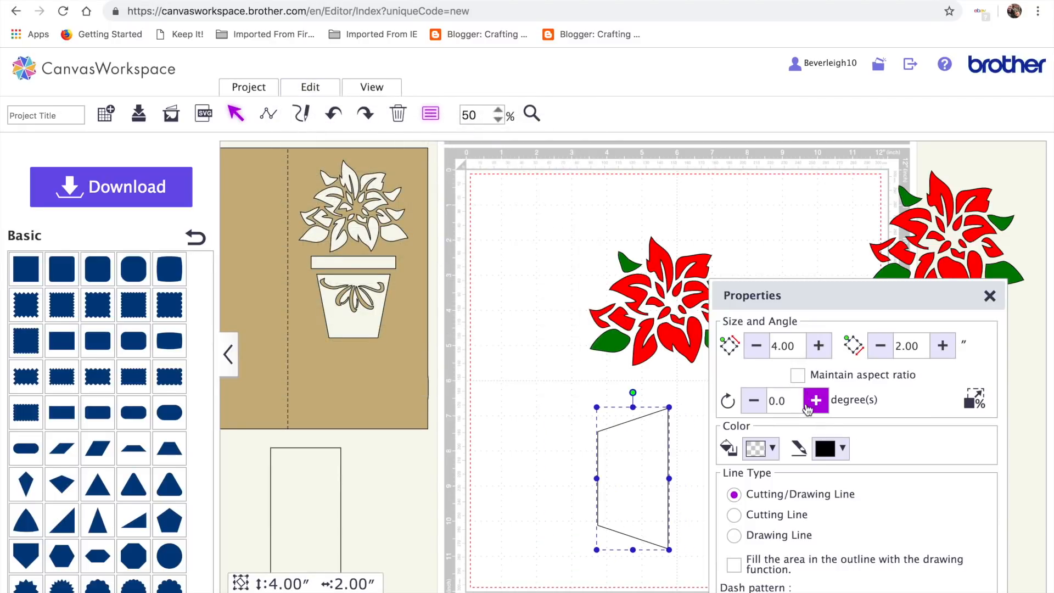
{"action": "type", "text": "90.0"}
{"action": "key", "text": "Return"}
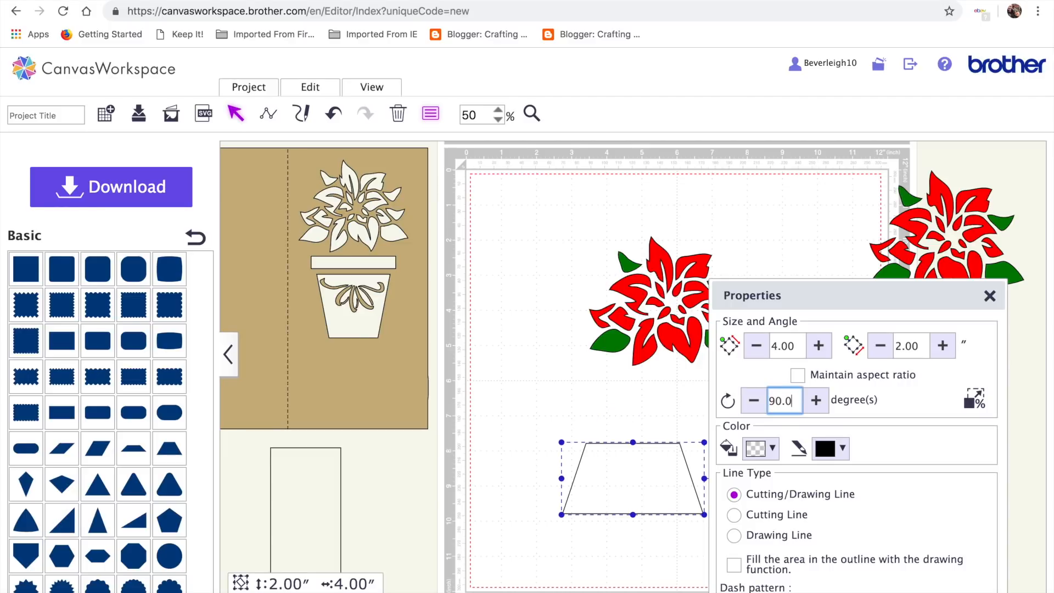
{"action": "left_click", "coordinate": [310, 86]}
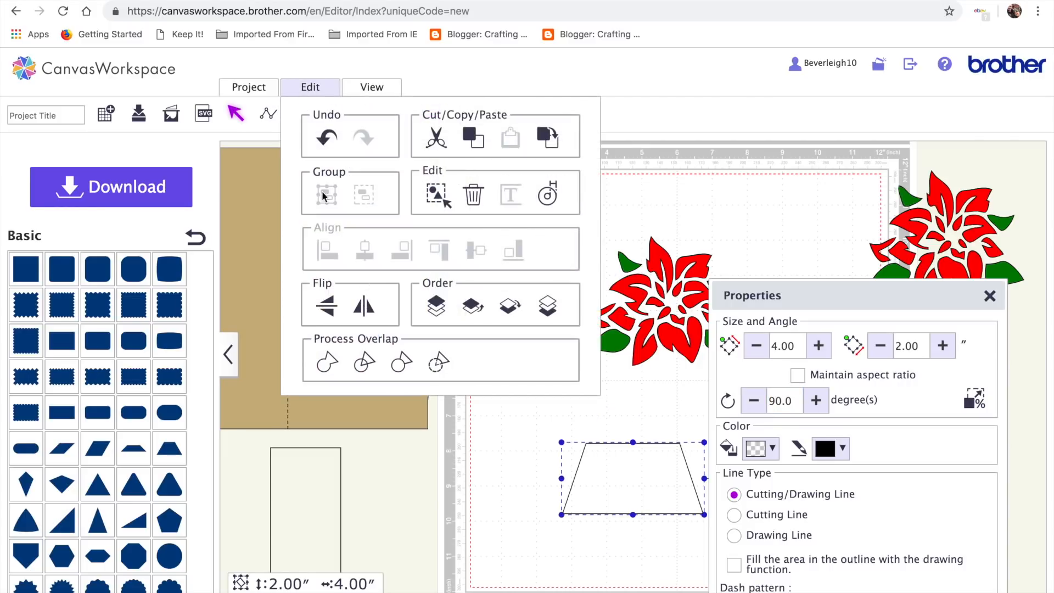
{"action": "left_click", "coordinate": [327, 320]}
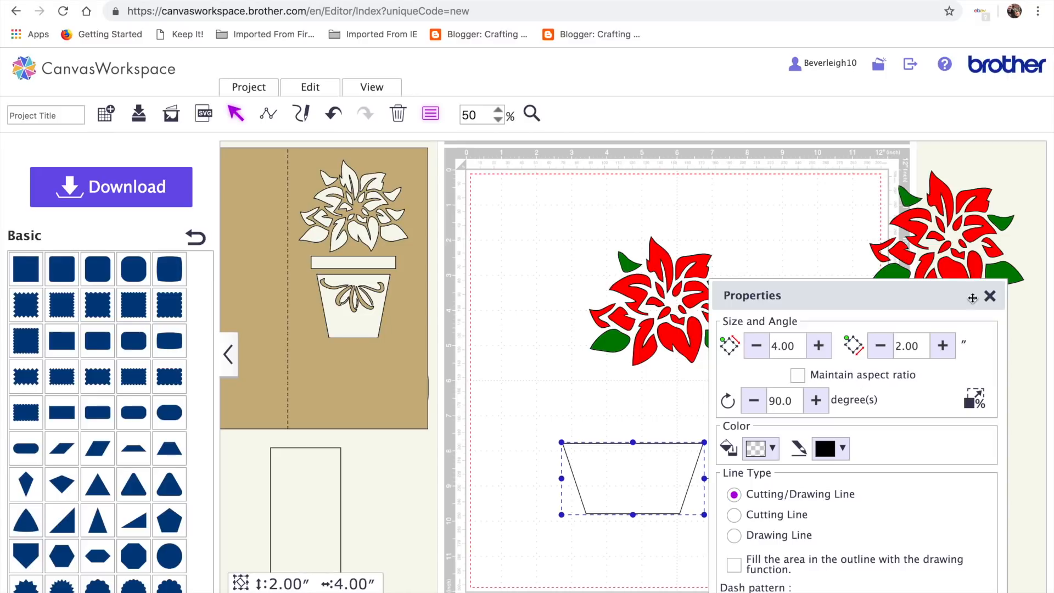
Step: Narrow the flowerpot trapezoid to about 2.02 inches wide, keeping its height
{"action": "left_click", "coordinate": [990, 296]}
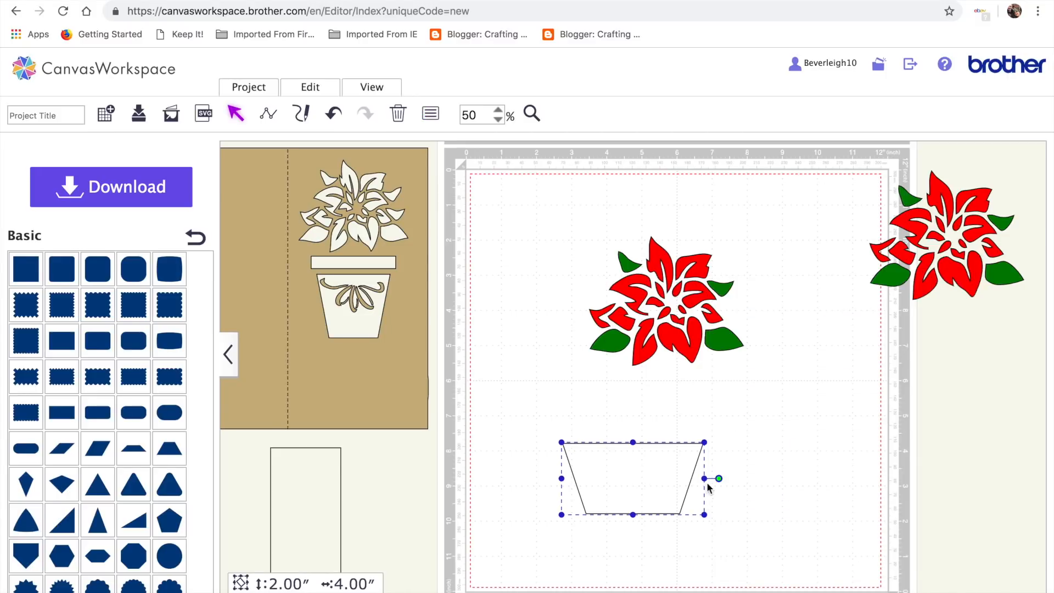
{"action": "left_click_drag", "start_coordinate": [704, 478], "coordinate": [634, 477]}
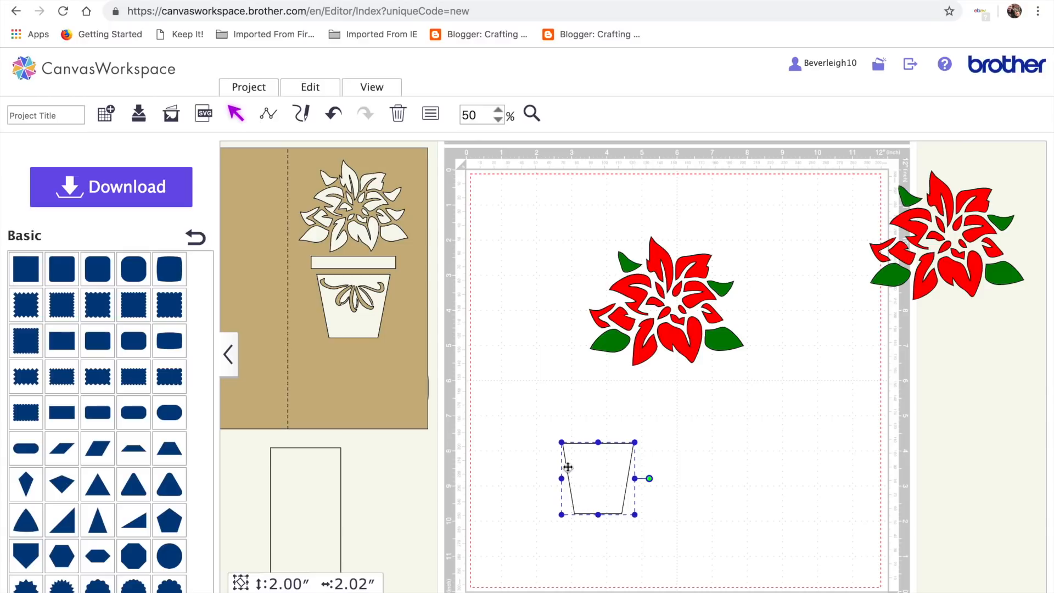
Step: Rotate the tall rectangle below the tan card 90 degrees
{"action": "left_click", "coordinate": [321, 512]}
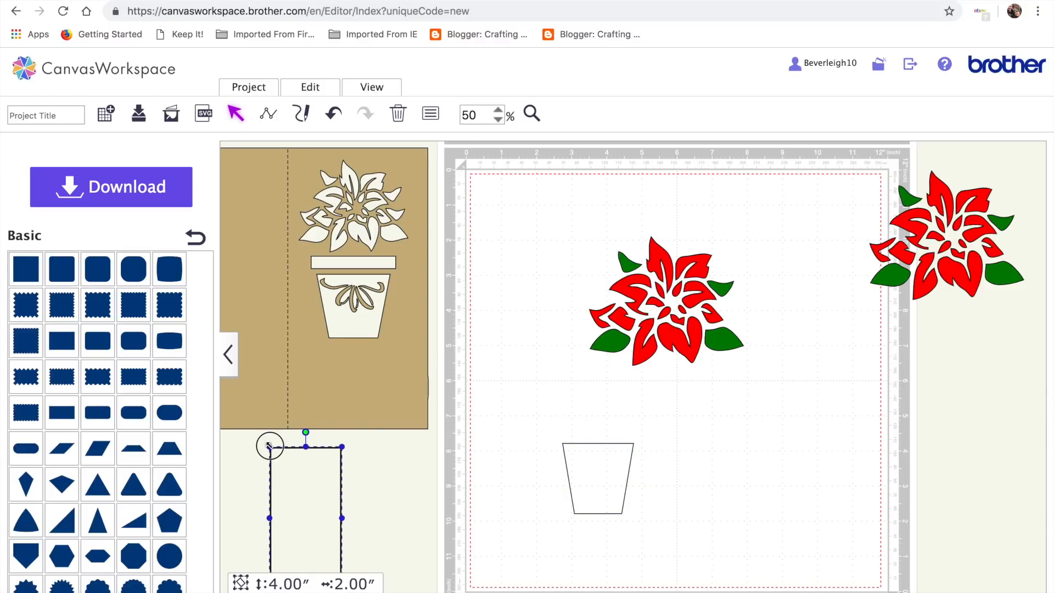
{"action": "double_click", "coordinate": [280, 447]}
{"action": "left_click", "coordinate": [429, 114]}
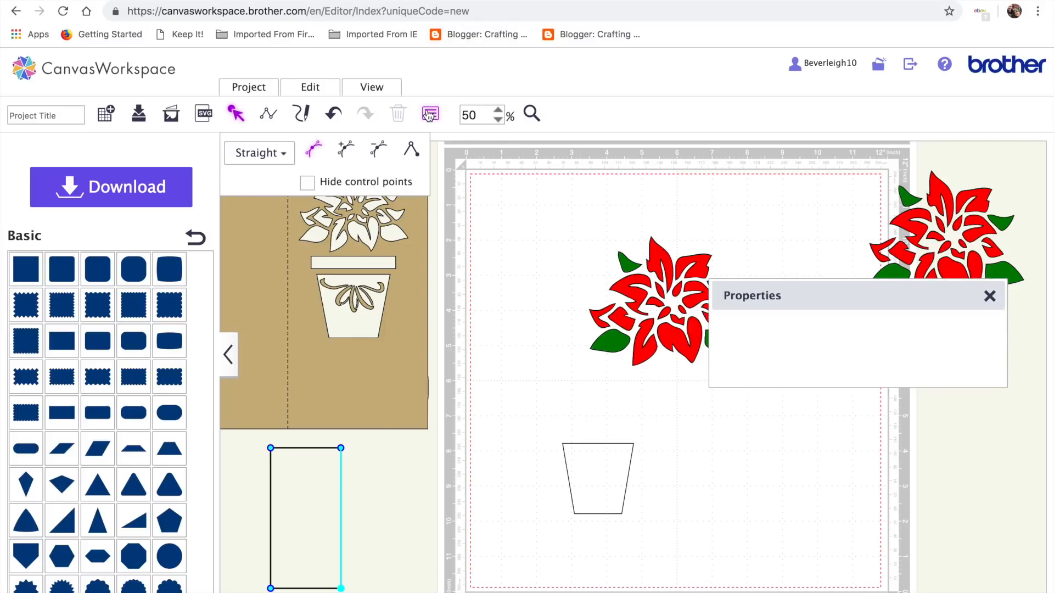
{"action": "left_click", "coordinate": [299, 472]}
{"action": "left_click", "coordinate": [784, 401]}
{"action": "type", "text": "90"}
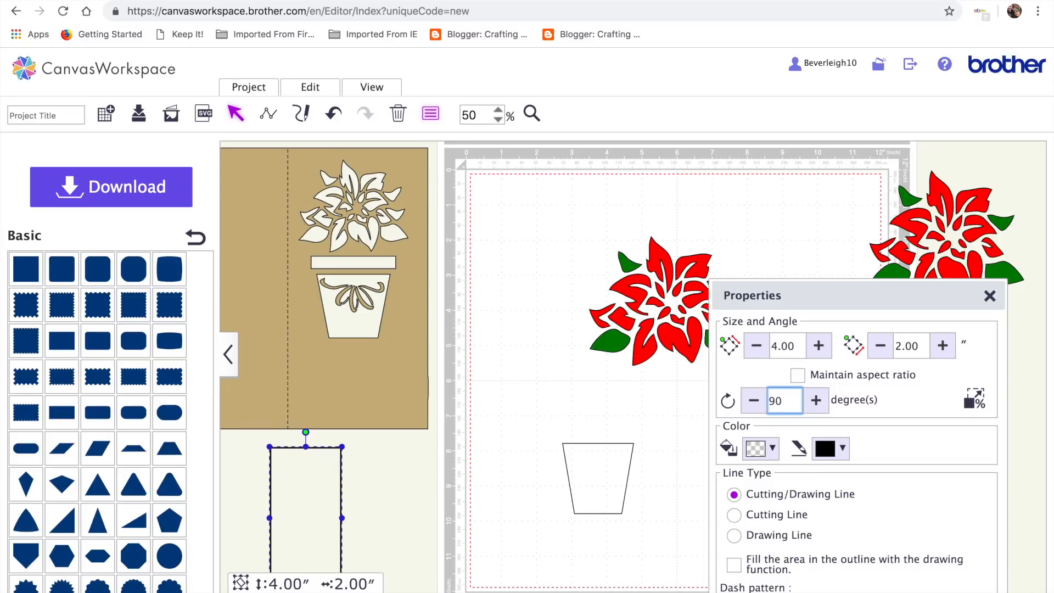
{"action": "key", "text": "Return"}
Step: Place the rotated rectangle just above the trapezoid as a rim, sized about 2.44 inches wide by 0.37 inches high
{"action": "left_click_drag", "start_coordinate": [305, 480], "coordinate": [598, 421]}
{"action": "left_click_drag", "start_coordinate": [670, 428], "coordinate": [603, 433]}
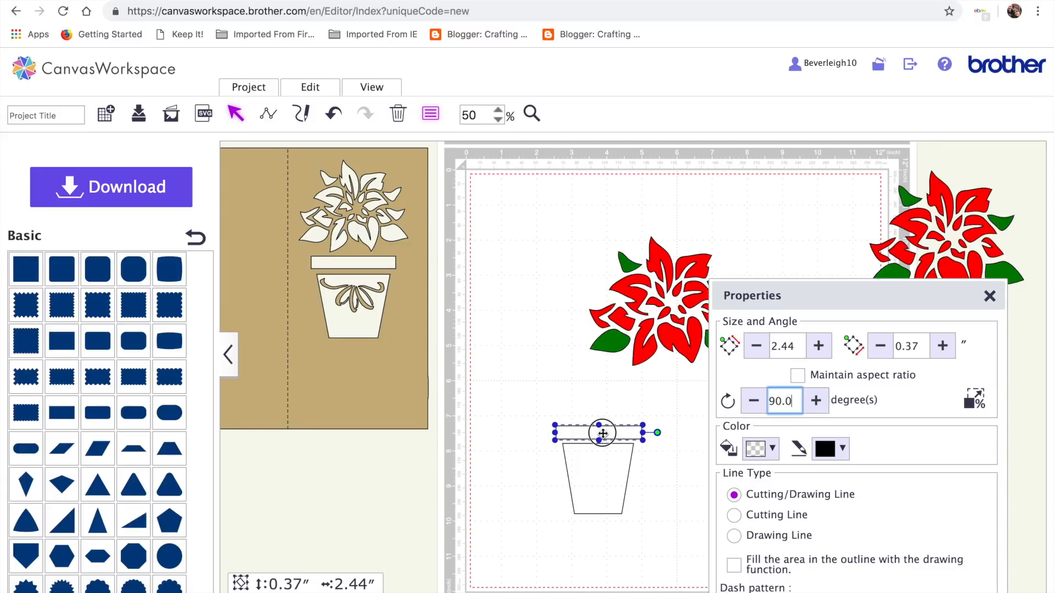
{"action": "left_click", "coordinate": [650, 508]}
{"action": "left_click", "coordinate": [587, 432]}
{"action": "left_click_drag", "start_coordinate": [588, 432], "coordinate": [587, 431]}
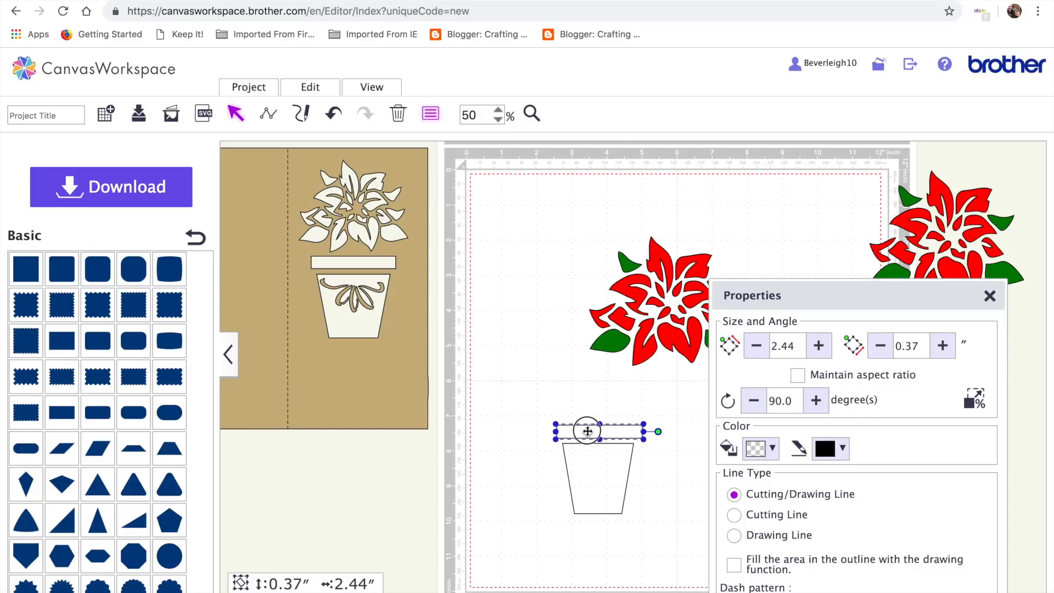
Step: Center the rim and the pot body on each other horizontally and group them
{"action": "left_click", "coordinate": [651, 544]}
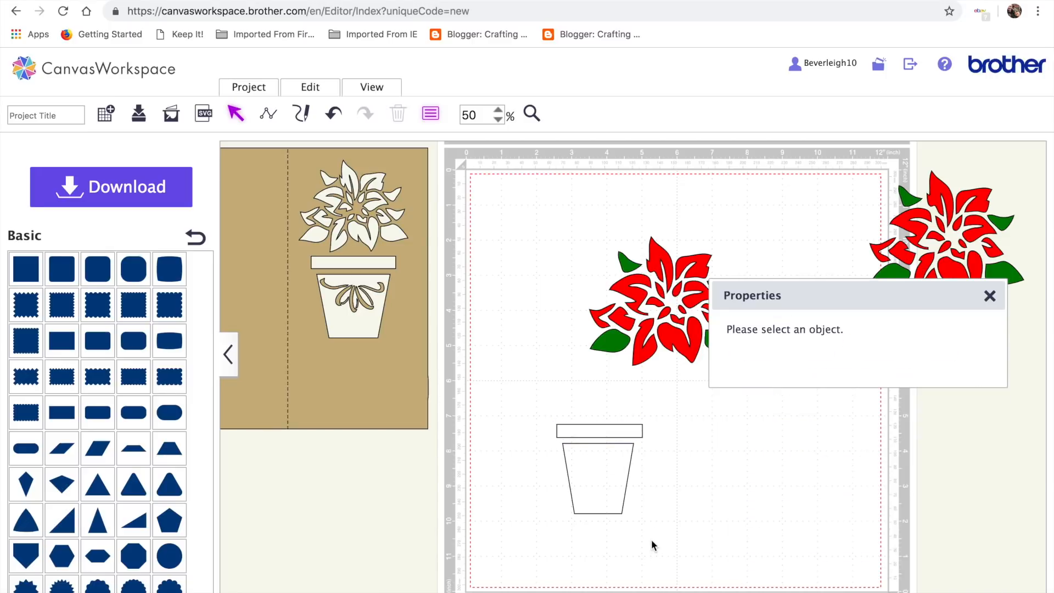
{"action": "left_click_drag", "start_coordinate": [532, 422], "coordinate": [667, 546]}
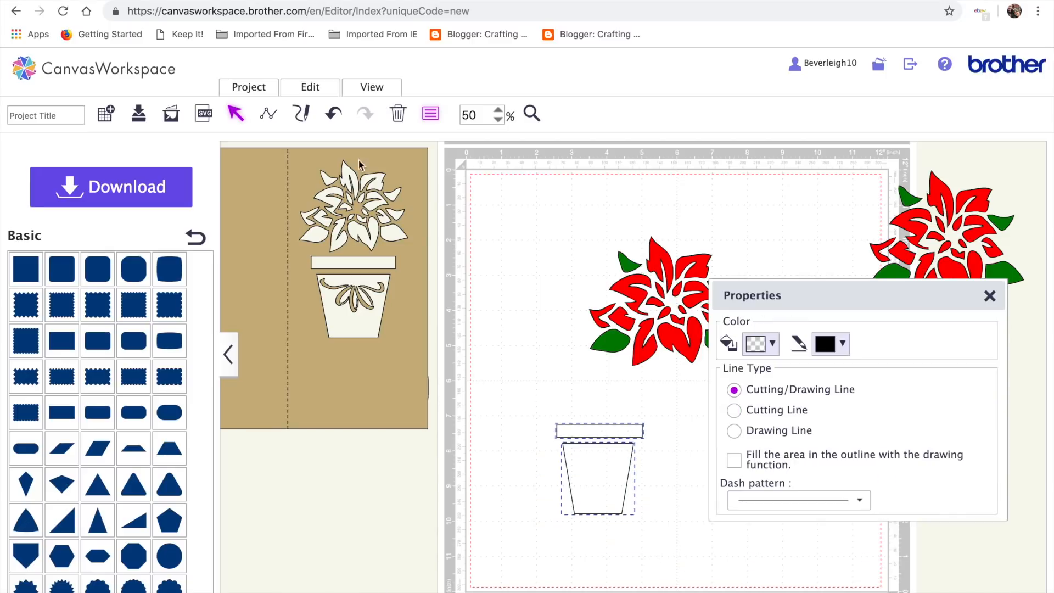
{"action": "left_click", "coordinate": [310, 94]}
{"action": "left_click", "coordinate": [367, 254]}
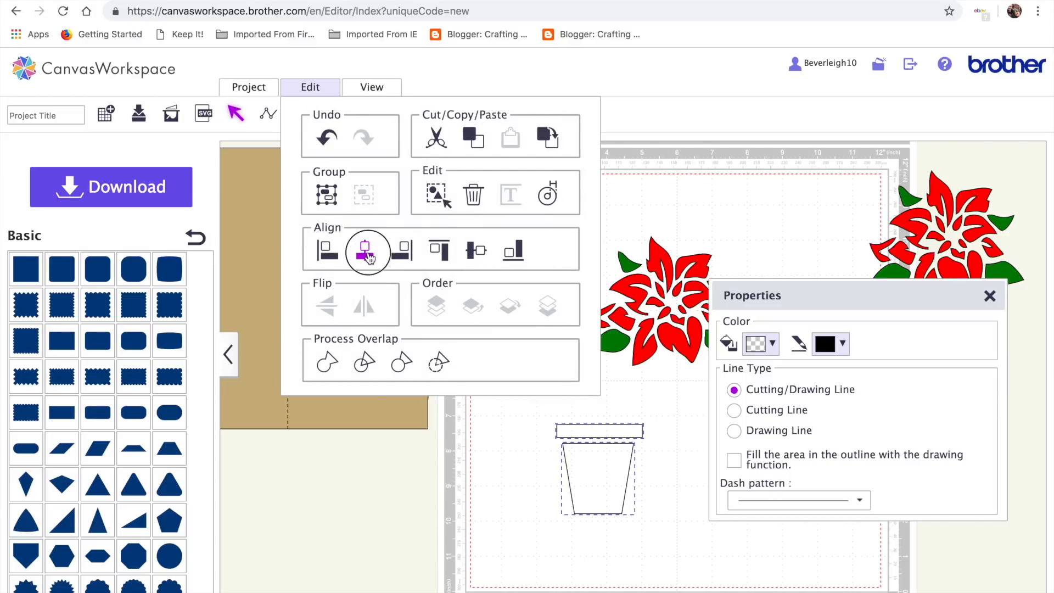
{"action": "left_click", "coordinate": [525, 587]}
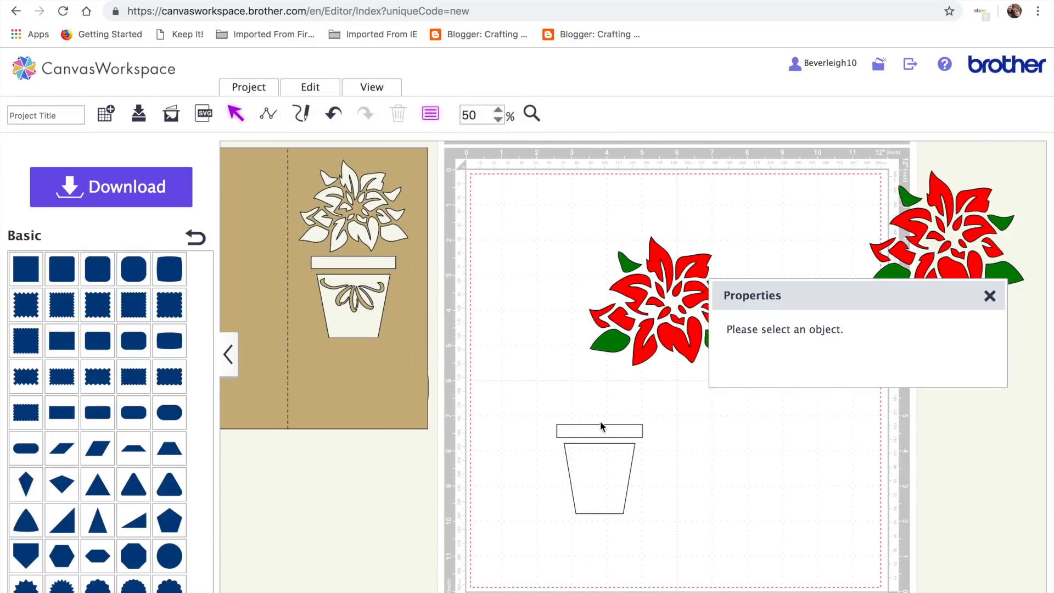
{"action": "left_click_drag", "start_coordinate": [536, 395], "coordinate": [659, 543]}
{"action": "left_click", "coordinate": [321, 88]}
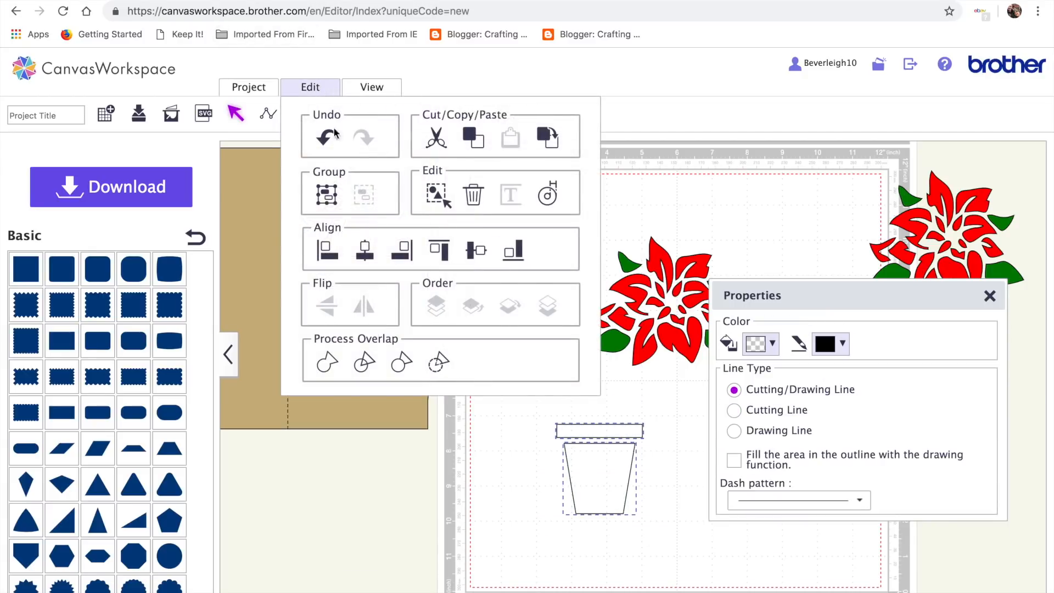
{"action": "left_click", "coordinate": [327, 196]}
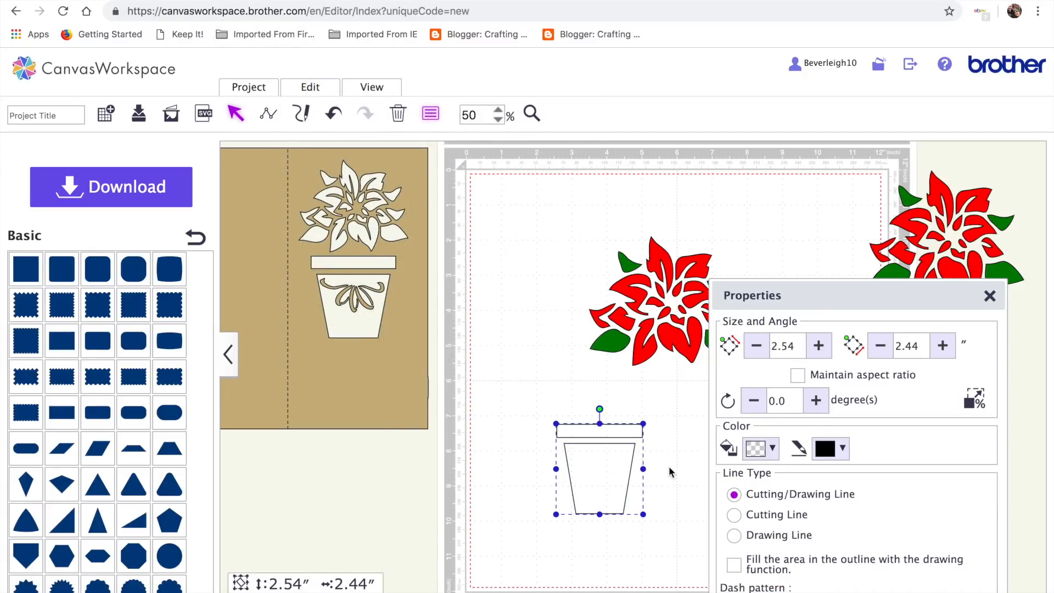
Step: Fill the grouped flowerpot with a dark terracotta orange
{"action": "left_click", "coordinate": [771, 448]}
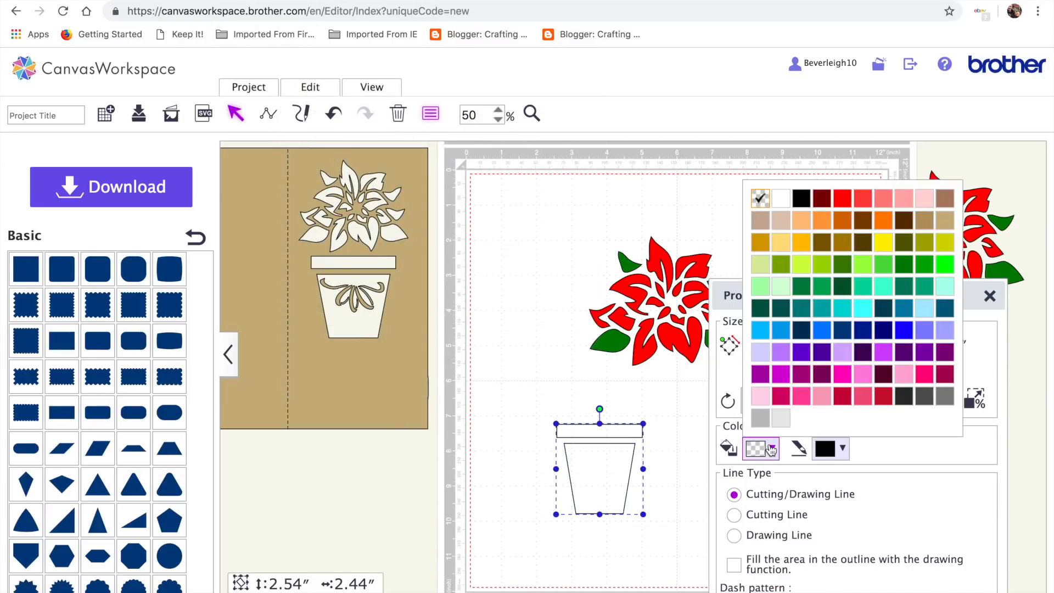
{"action": "left_click", "coordinate": [843, 244]}
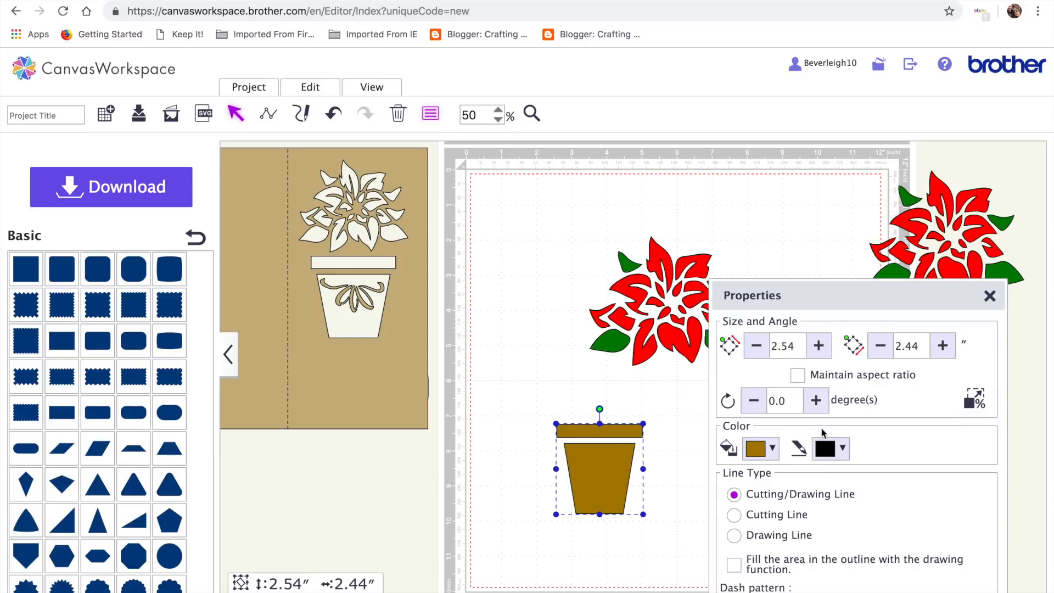
{"action": "left_click", "coordinate": [771, 449]}
{"action": "left_click", "coordinate": [845, 222]}
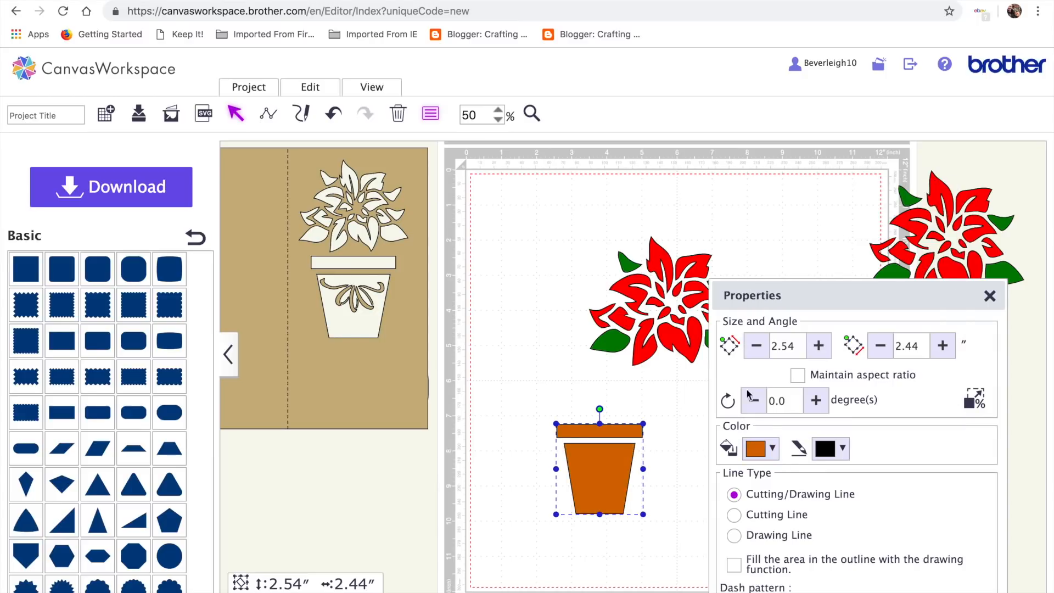
Step: Move the pot directly beneath the poinsettia on the mat and enlarge it to about 2.89 inches high by 2.77 inches wide
{"action": "left_click_drag", "start_coordinate": [596, 478], "coordinate": [663, 429]}
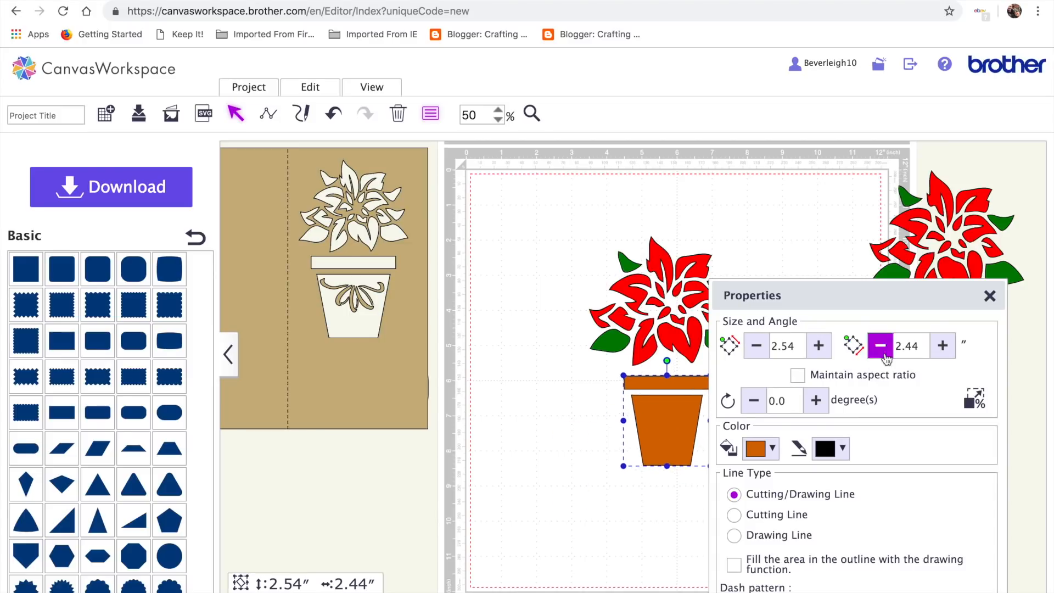
{"action": "left_click", "coordinate": [990, 295]}
{"action": "left_click_drag", "start_coordinate": [669, 430], "coordinate": [671, 426]}
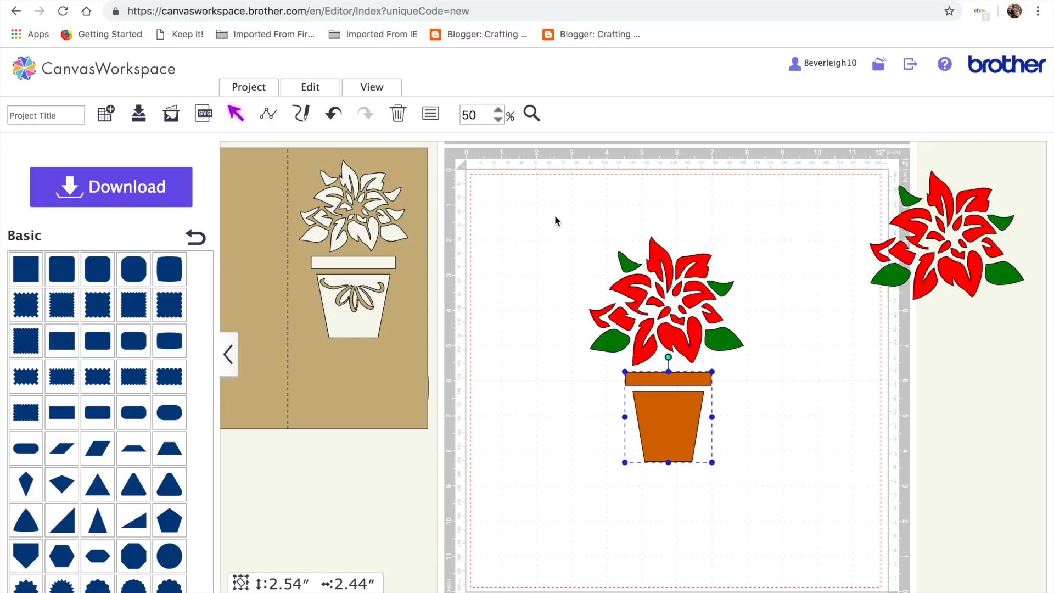
{"action": "left_click_drag", "start_coordinate": [548, 228], "coordinate": [769, 526]}
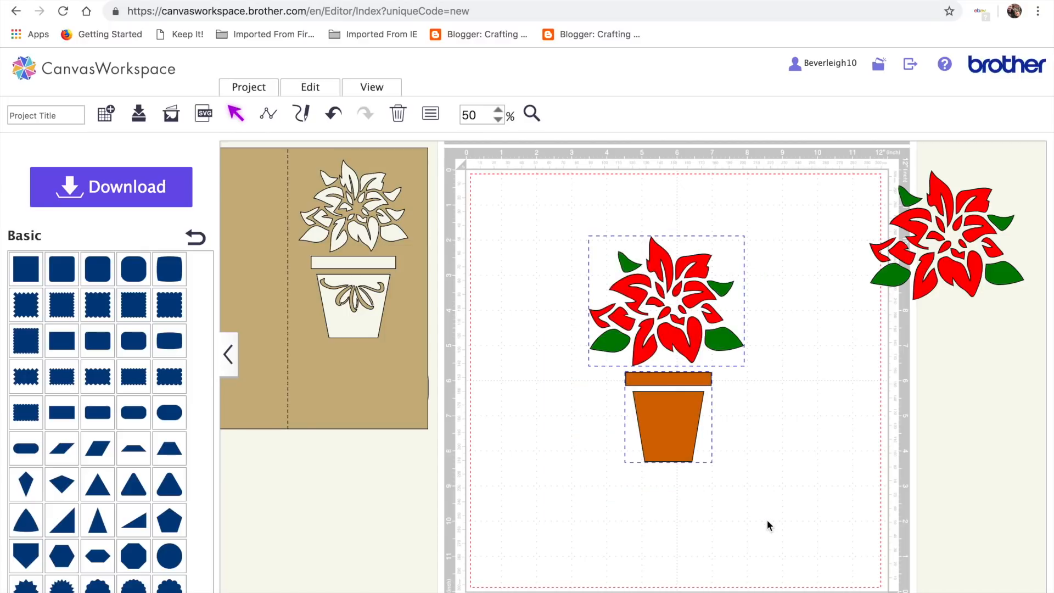
{"action": "left_click", "coordinate": [660, 439]}
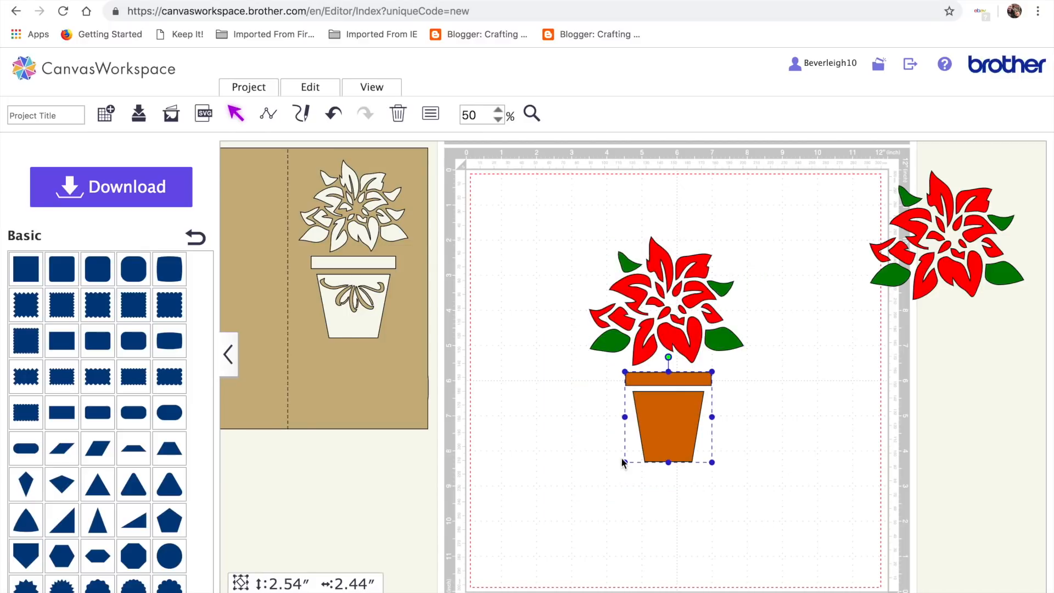
{"action": "left_click_drag", "start_coordinate": [623, 463], "coordinate": [611, 472]}
{"action": "left_click_drag", "start_coordinate": [665, 443], "coordinate": [679, 448]}
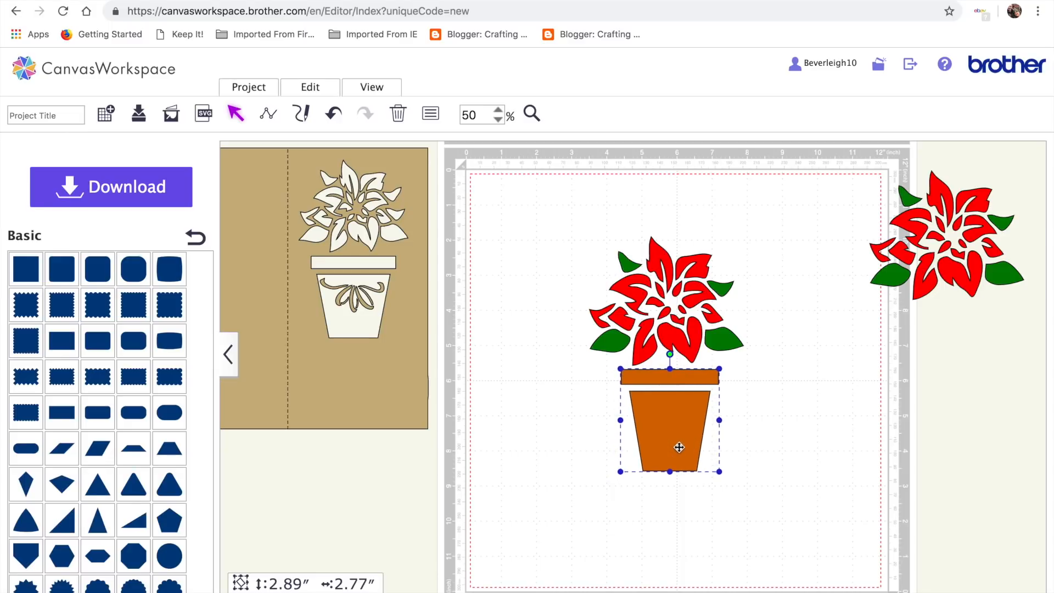
Step: Center the poinsettia and the pot on each other horizontally and group them into one design
{"action": "left_click_drag", "start_coordinate": [538, 217], "coordinate": [763, 524]}
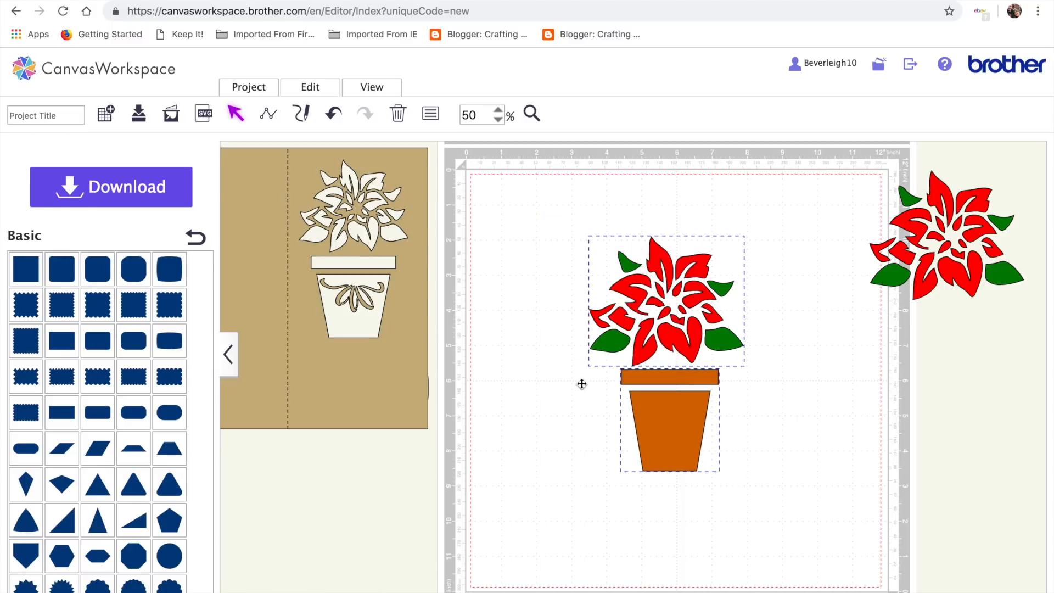
{"action": "left_click", "coordinate": [309, 88]}
{"action": "left_click", "coordinate": [375, 254]}
{"action": "left_click", "coordinate": [587, 511]}
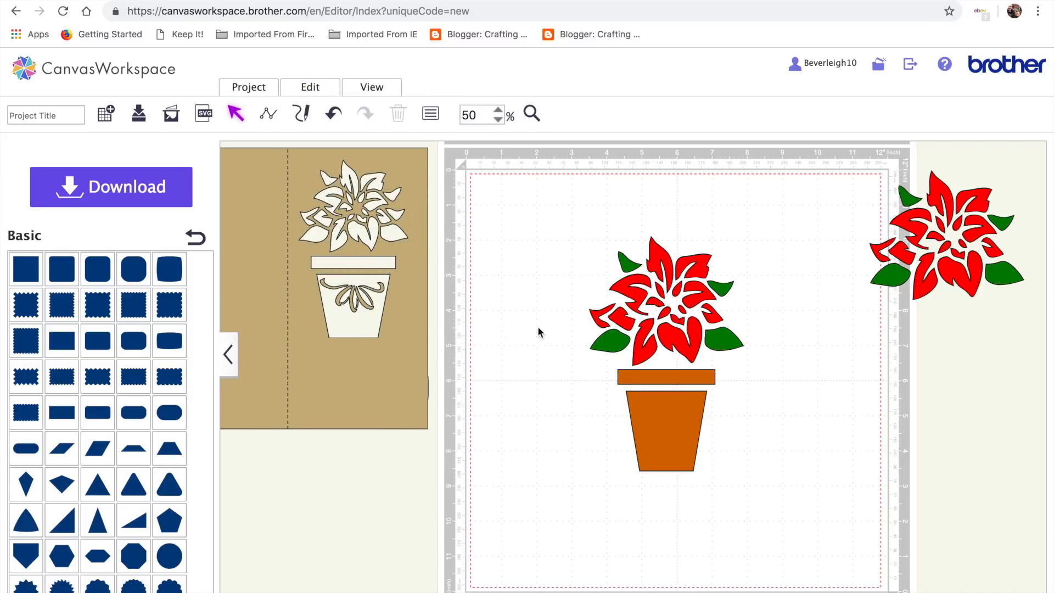
{"action": "left_click_drag", "start_coordinate": [542, 219], "coordinate": [788, 544]}
{"action": "left_click", "coordinate": [310, 87]}
{"action": "left_click", "coordinate": [329, 201]}
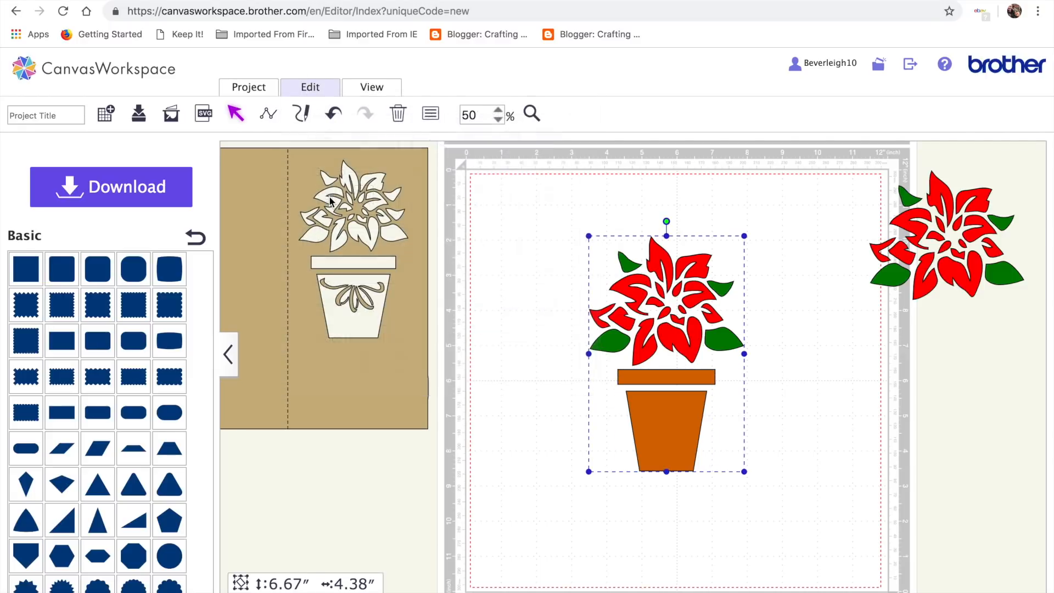
Step: Duplicate the potted poinsettia and place the copy off the mat, below the spare flower
{"action": "key", "text": "ctrl+c"}
{"action": "key", "text": "ctrl+v"}
{"action": "left_click_drag", "start_coordinate": [653, 439], "coordinate": [973, 518]}
{"action": "left_click", "coordinate": [732, 501]}
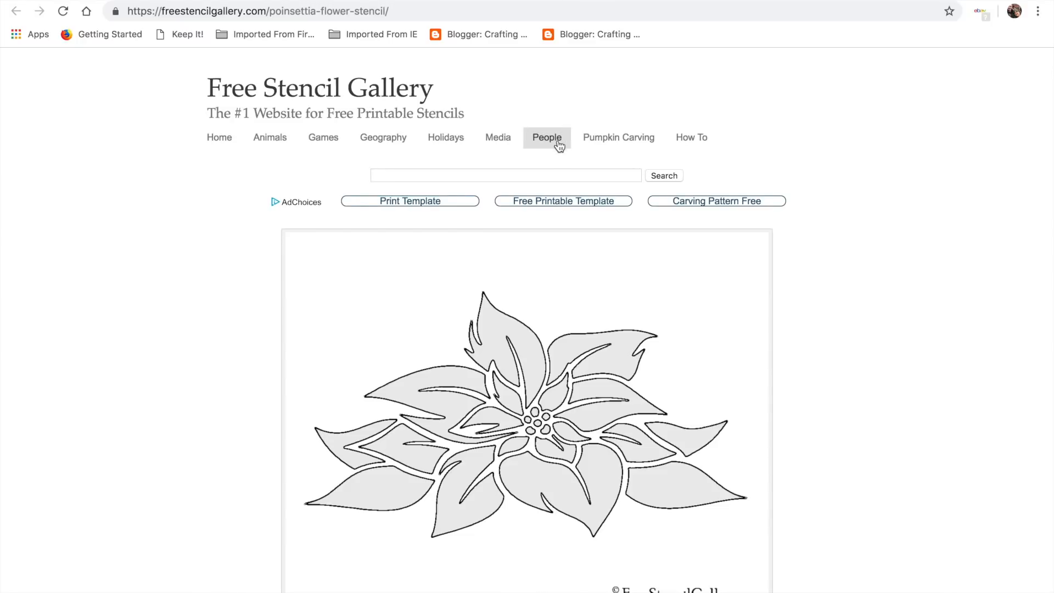
Step: Search Free Stencil Gallery for "bow" and look through the results for a ribbon design such as the Present Stencil
{"action": "left_click", "coordinate": [440, 175]}
{"action": "type", "text": "bow"}
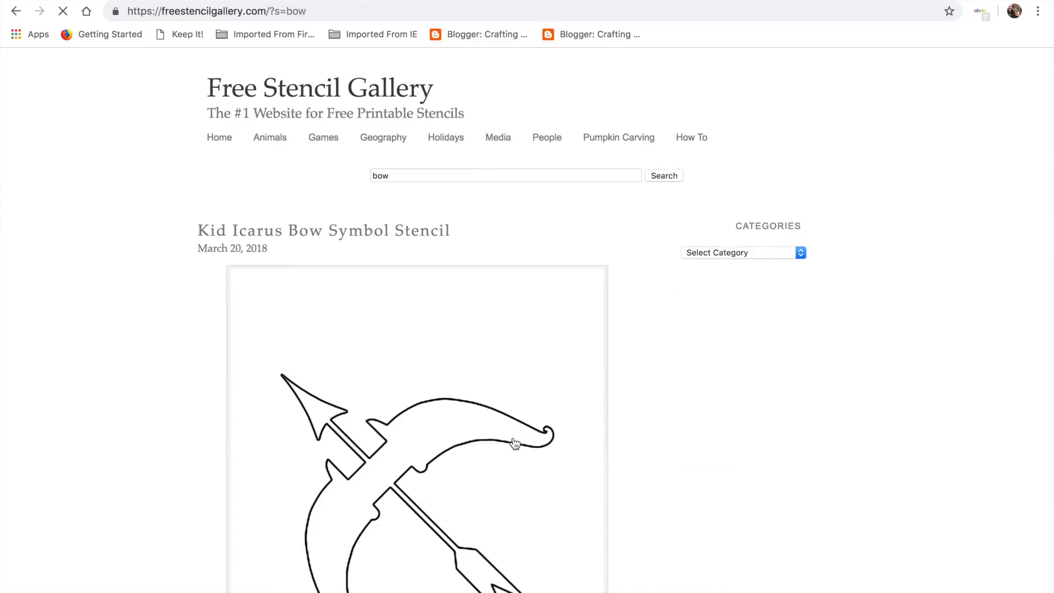
{"action": "scroll", "coordinate": [515, 442], "scroll_direction": "down", "scroll_amount": 12}
{"action": "scroll", "coordinate": [514, 443], "scroll_direction": "down", "scroll_amount": 12}
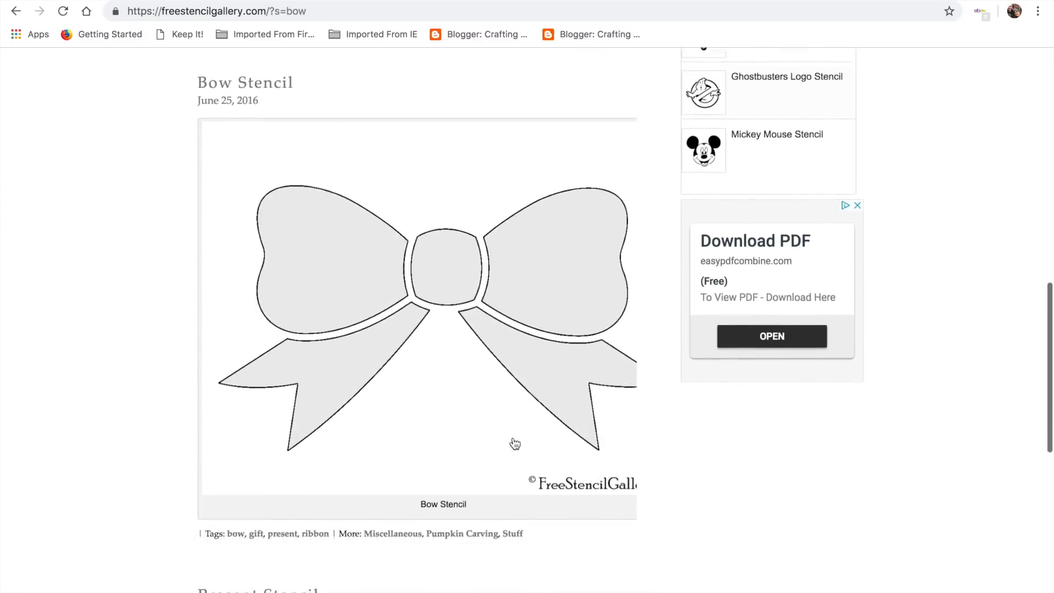
{"action": "scroll", "coordinate": [511, 439], "scroll_direction": "up", "scroll_amount": 3}
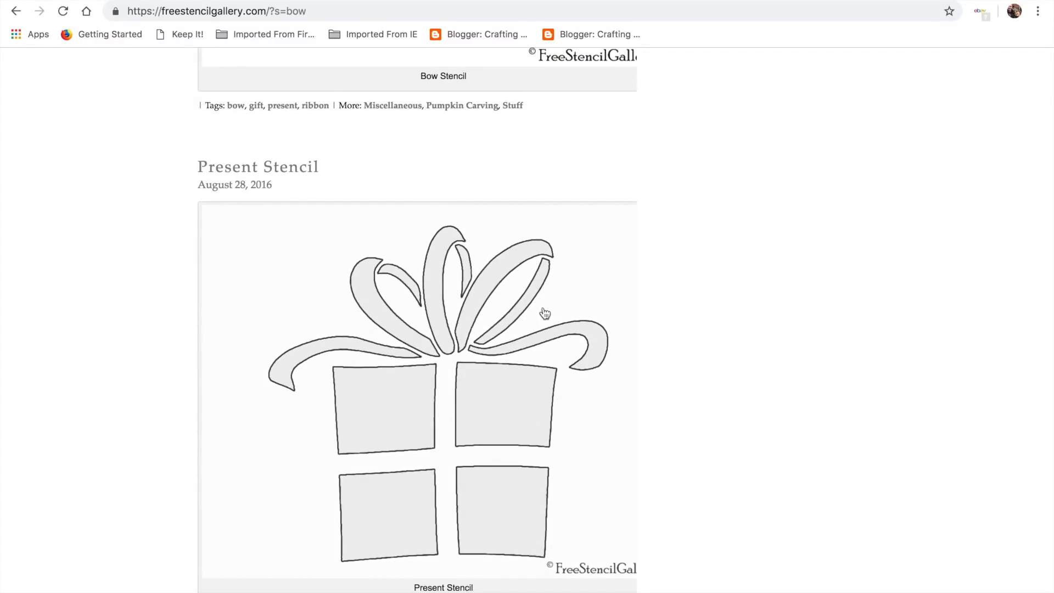
Step: Save the full-size Present Stencil image as present.jpg and return to CanvasWorkspace
{"action": "right_click", "coordinate": [507, 368]}
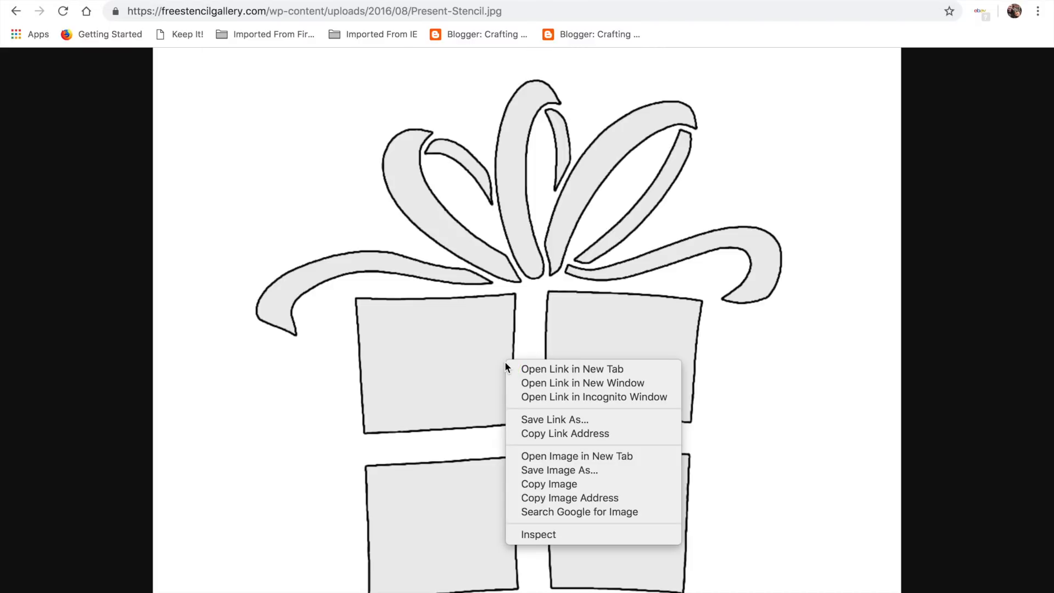
{"action": "left_click", "coordinate": [18, 12]}
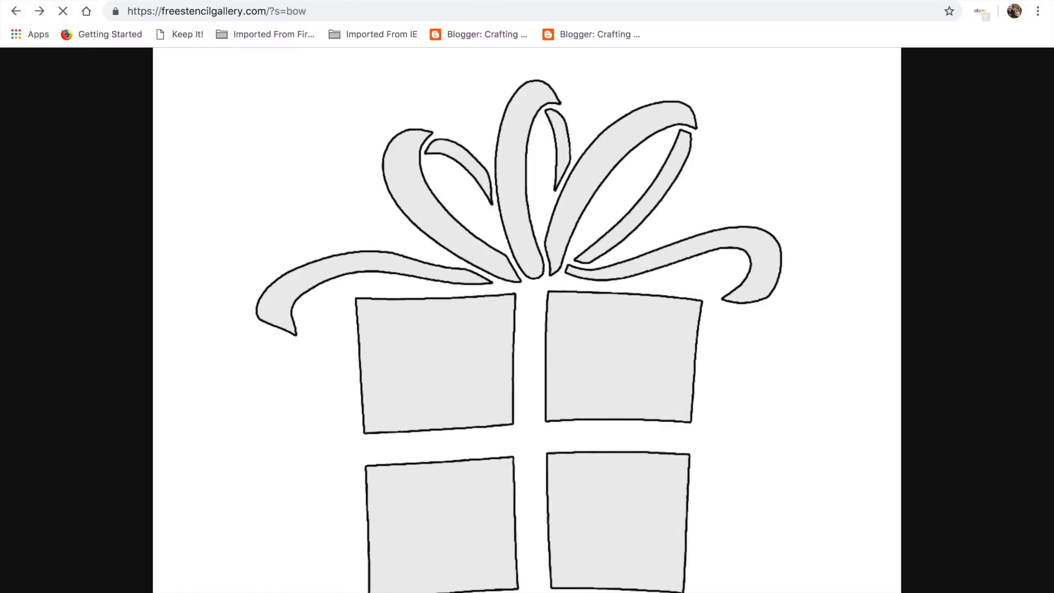
{"action": "left_click", "coordinate": [80, 1]}
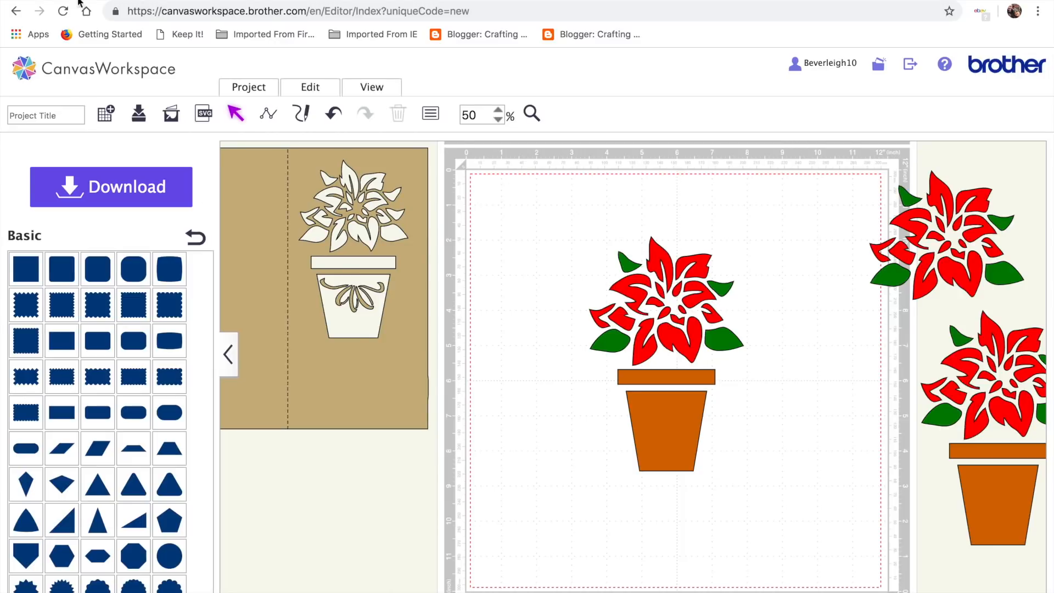
{"action": "left_click", "coordinate": [173, 116]}
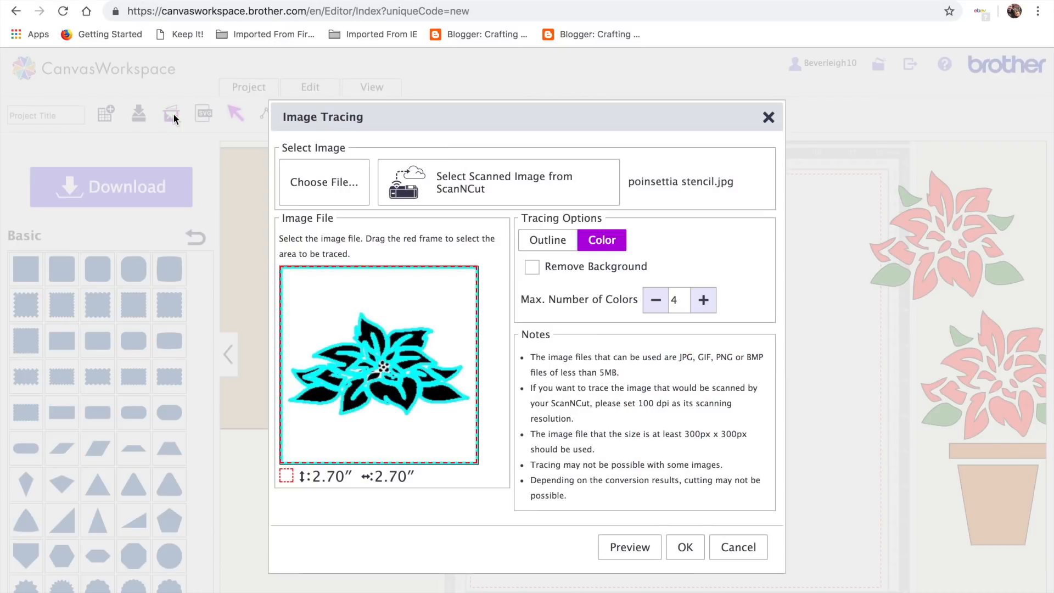
{"action": "left_click", "coordinate": [328, 198]}
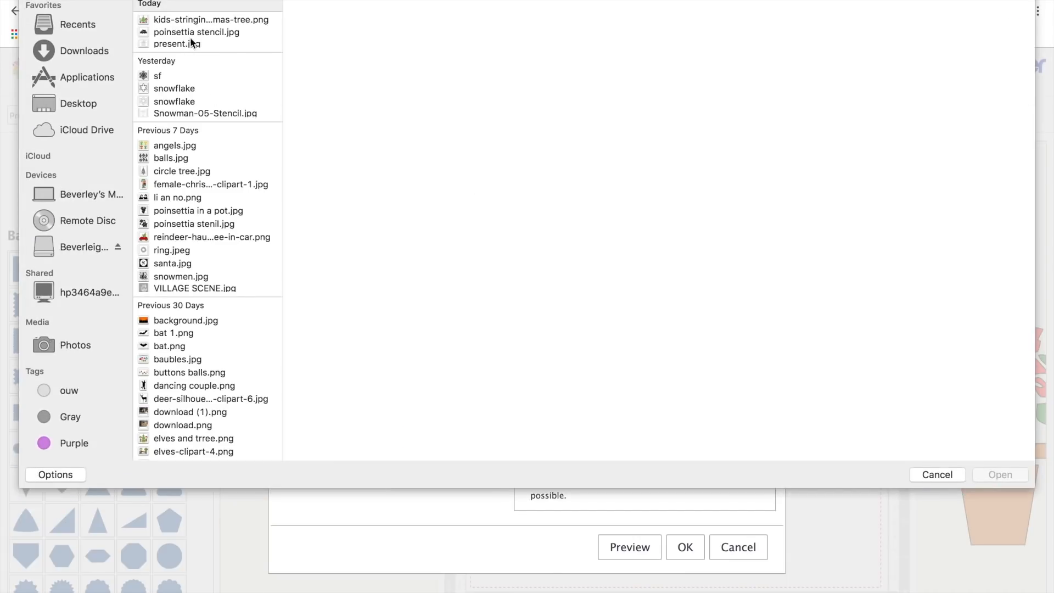
{"action": "left_click", "coordinate": [188, 44]}
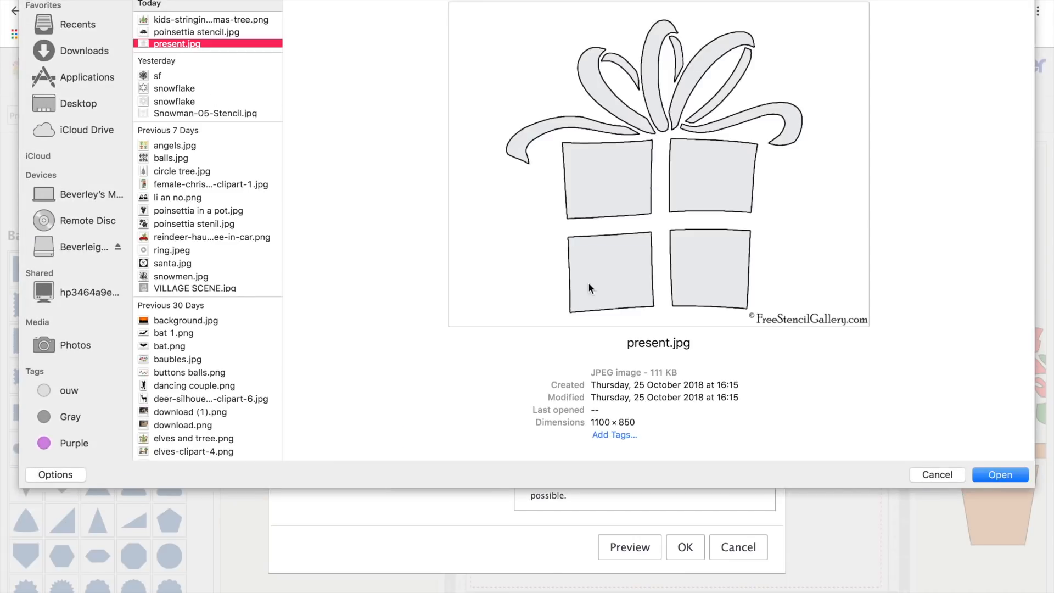
{"action": "left_click", "coordinate": [938, 474]}
{"action": "left_click", "coordinate": [736, 548]}
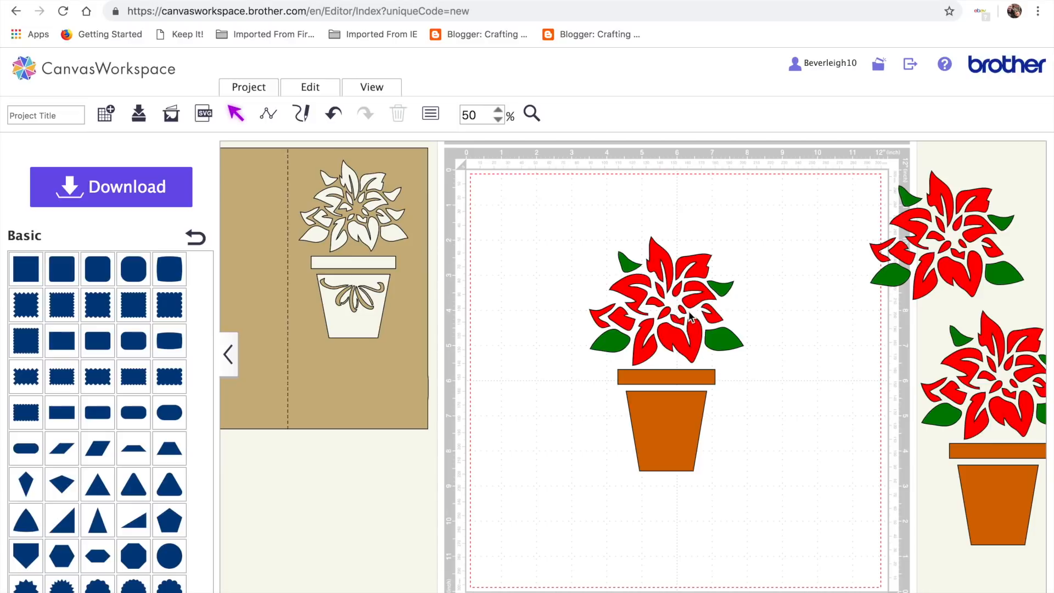
Step: Move the potted poinsettia off the mat onto the reference card and trace present.jpg as an outline with 3 colors, without pasting the image
{"action": "left_click_drag", "start_coordinate": [682, 301], "coordinate": [359, 365]}
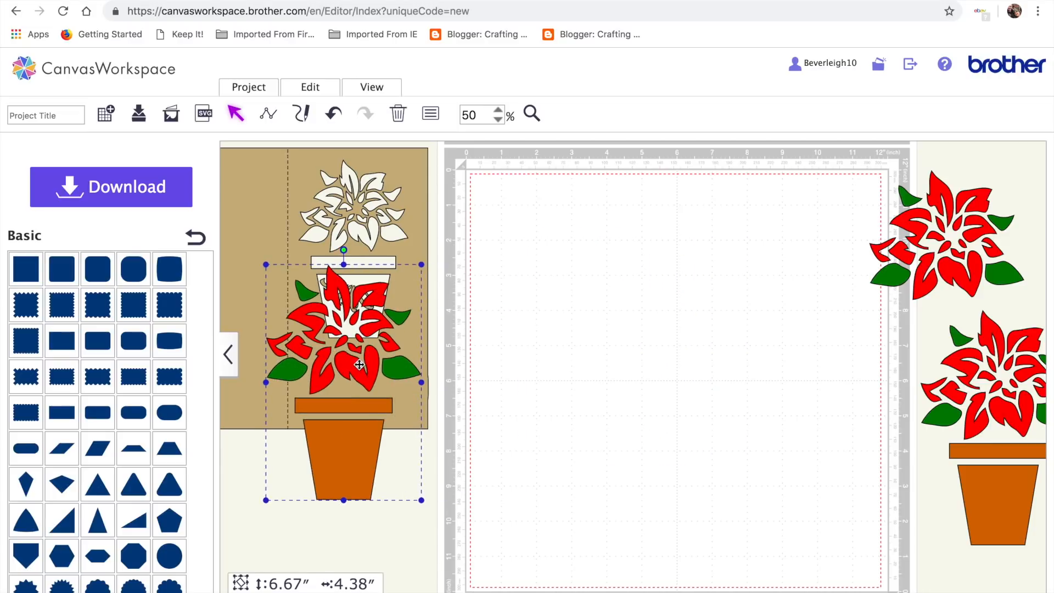
{"action": "left_click", "coordinate": [171, 114]}
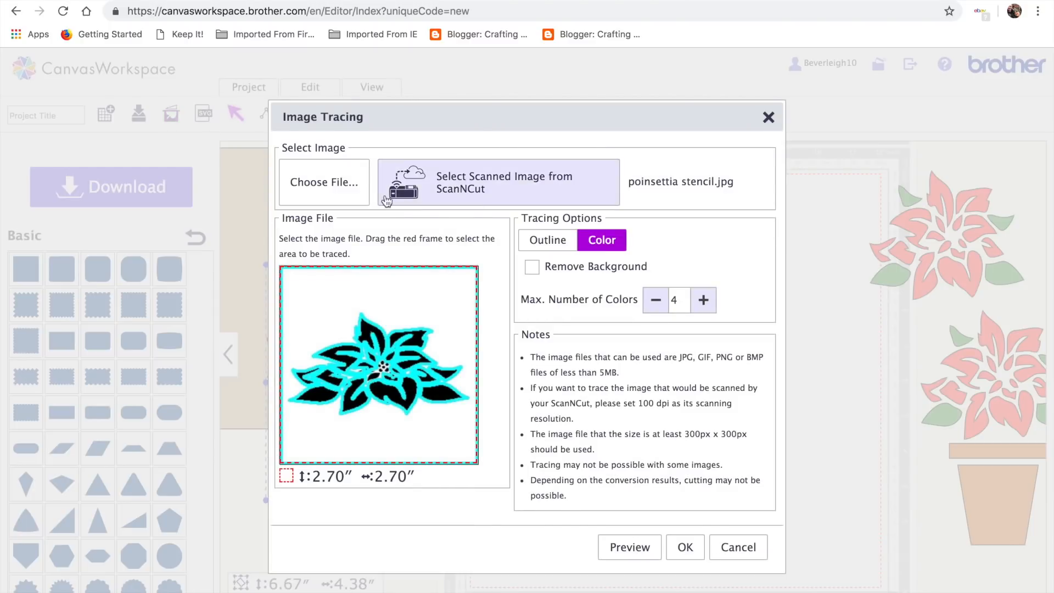
{"action": "left_click", "coordinate": [336, 186]}
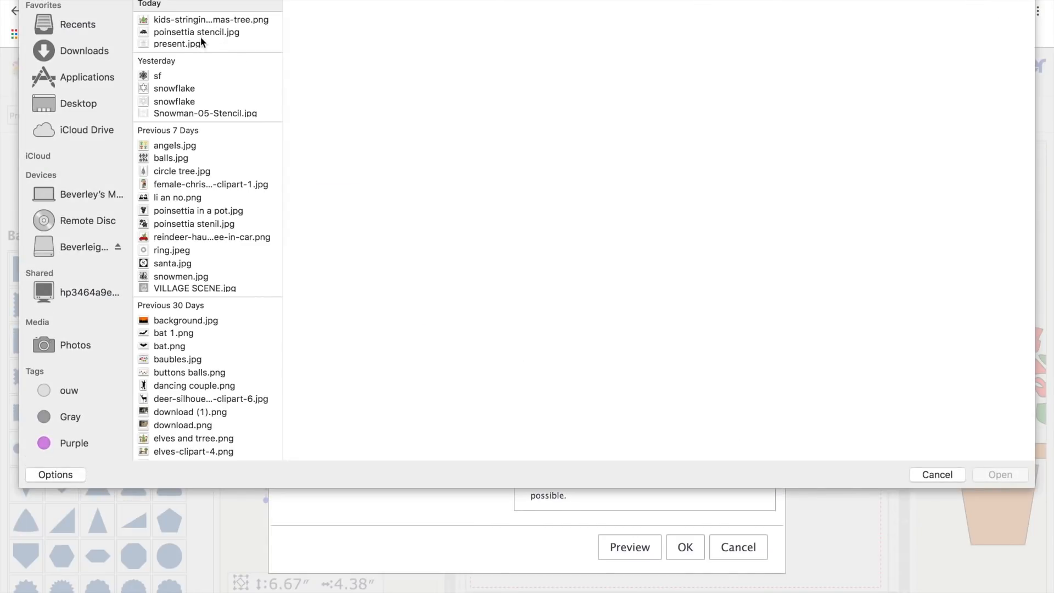
{"action": "double_click", "coordinate": [194, 45]}
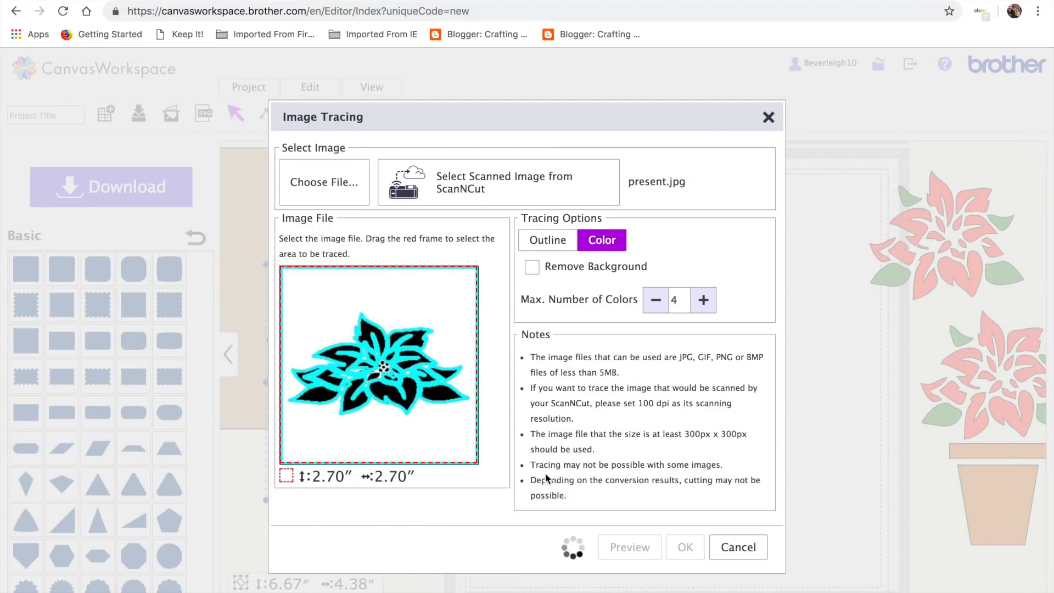
{"action": "left_click", "coordinate": [561, 240]}
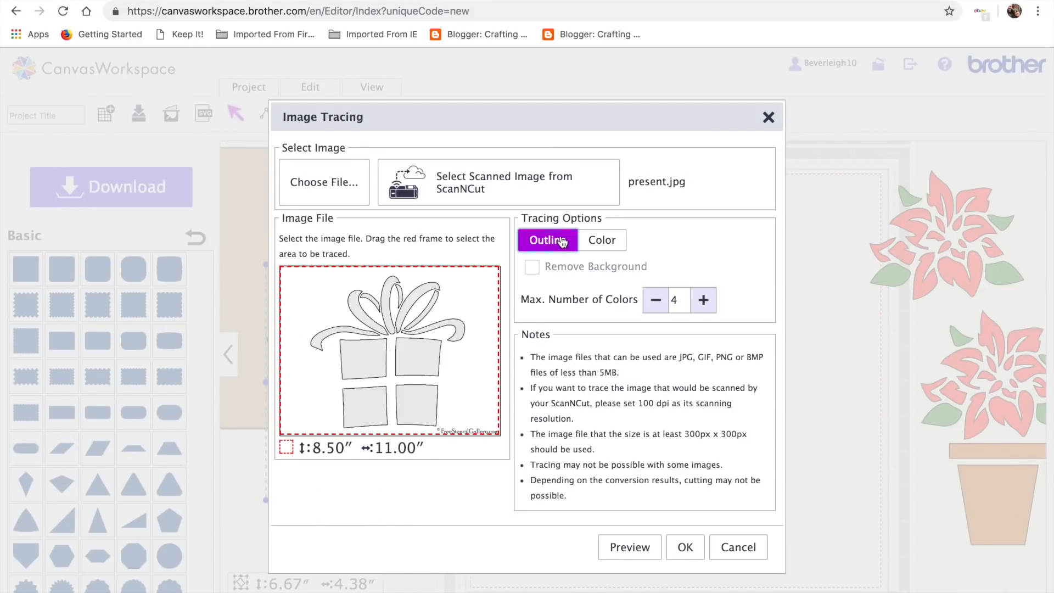
{"action": "left_click", "coordinate": [656, 301]}
{"action": "left_click", "coordinate": [634, 552]}
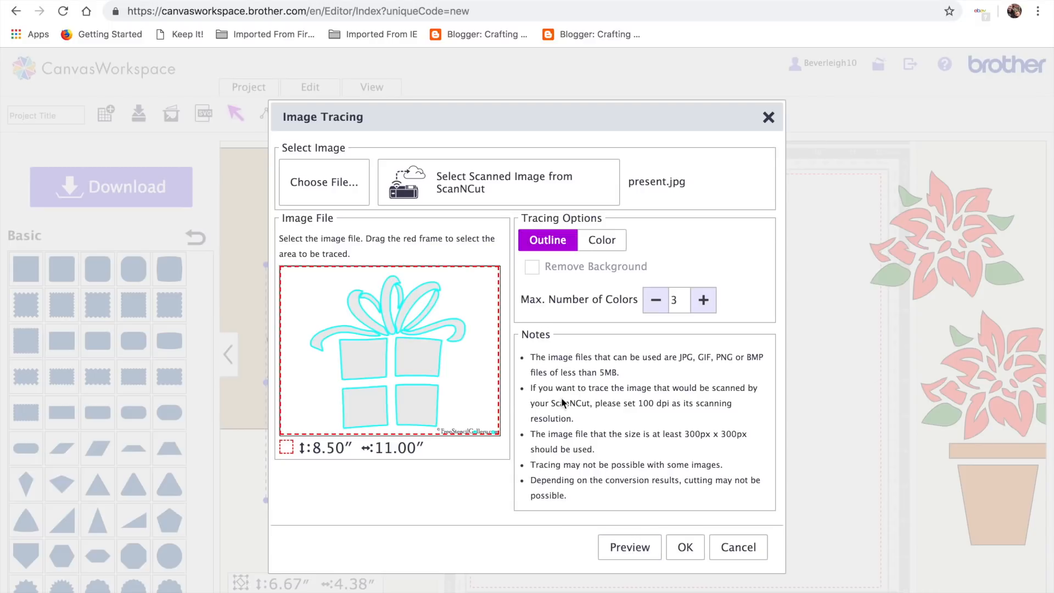
{"action": "left_click", "coordinate": [685, 547]}
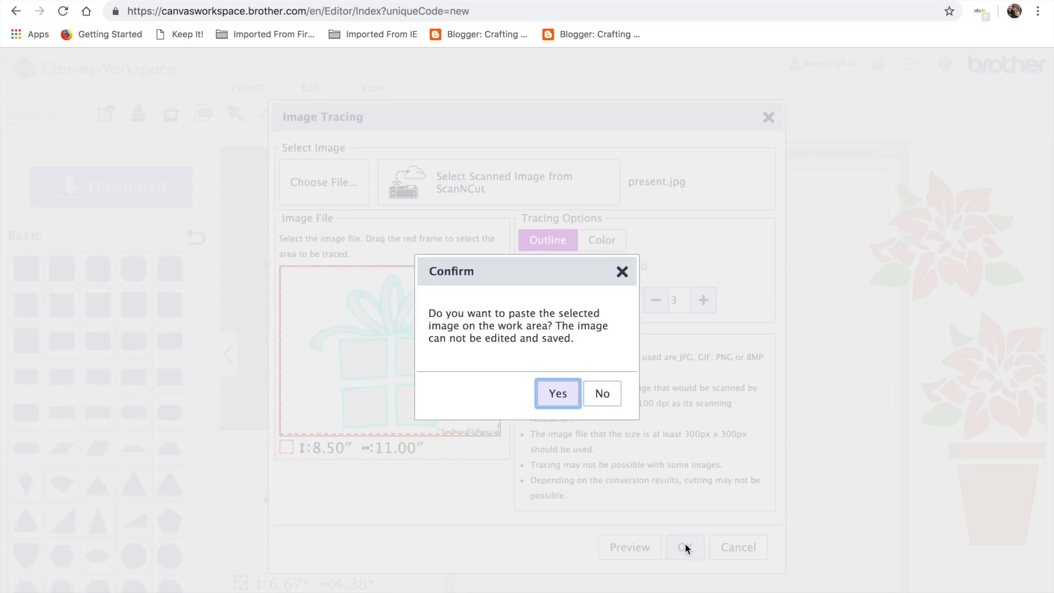
{"action": "left_click", "coordinate": [600, 393]}
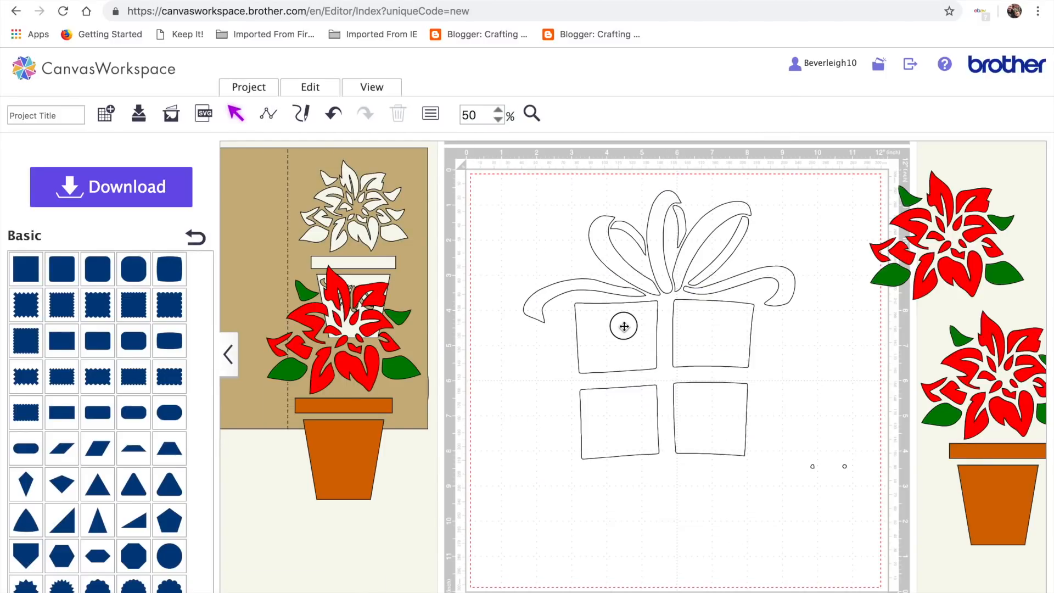
Step: Delete the four present squares and the small stray marks, keeping only the bow pieces
{"action": "left_click_drag", "start_coordinate": [624, 326], "coordinate": [623, 393]}
{"action": "left_click_drag", "start_coordinate": [687, 341], "coordinate": [692, 419]}
{"action": "left_click_drag", "start_coordinate": [794, 455], "coordinate": [855, 483]}
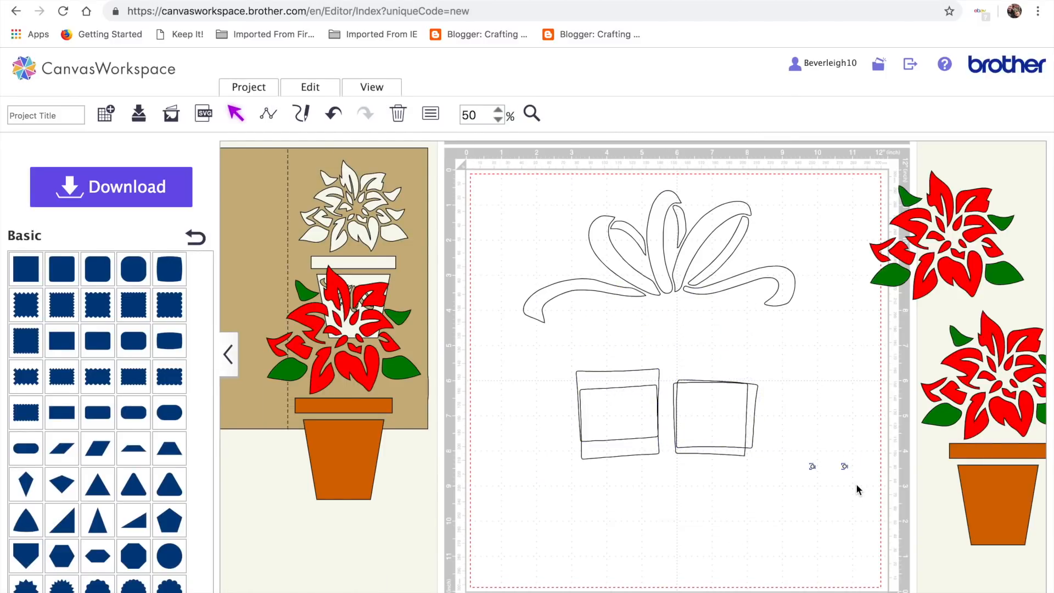
{"action": "left_click_drag", "start_coordinate": [758, 426], "coordinate": [842, 505]}
{"action": "key", "text": "Delete"}
Step: Group all the bow pieces into one object
{"action": "left_click_drag", "start_coordinate": [491, 183], "coordinate": [834, 406]}
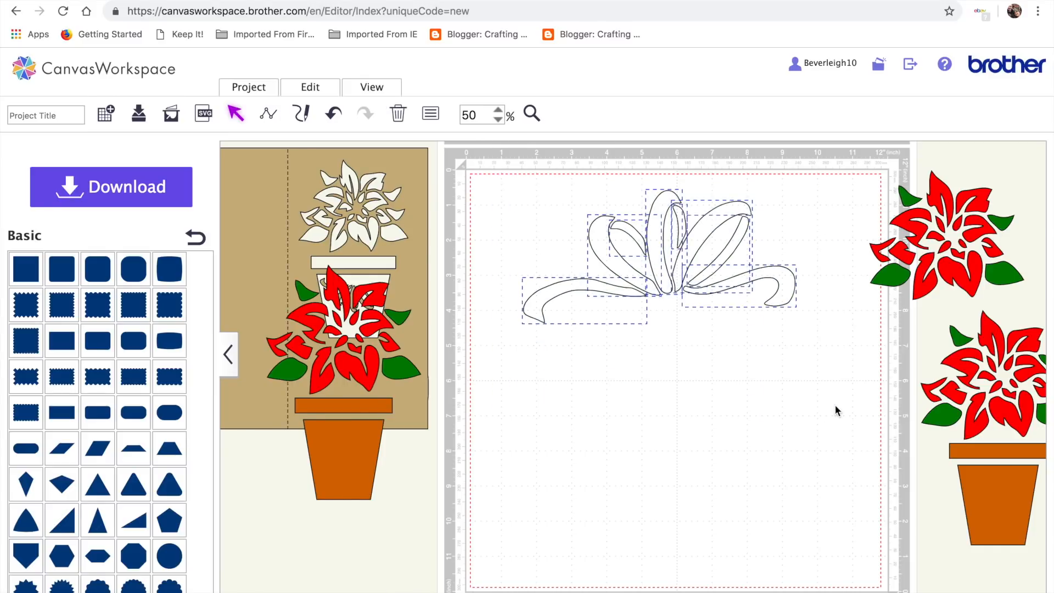
{"action": "left_click", "coordinate": [319, 88]}
{"action": "left_click", "coordinate": [328, 193]}
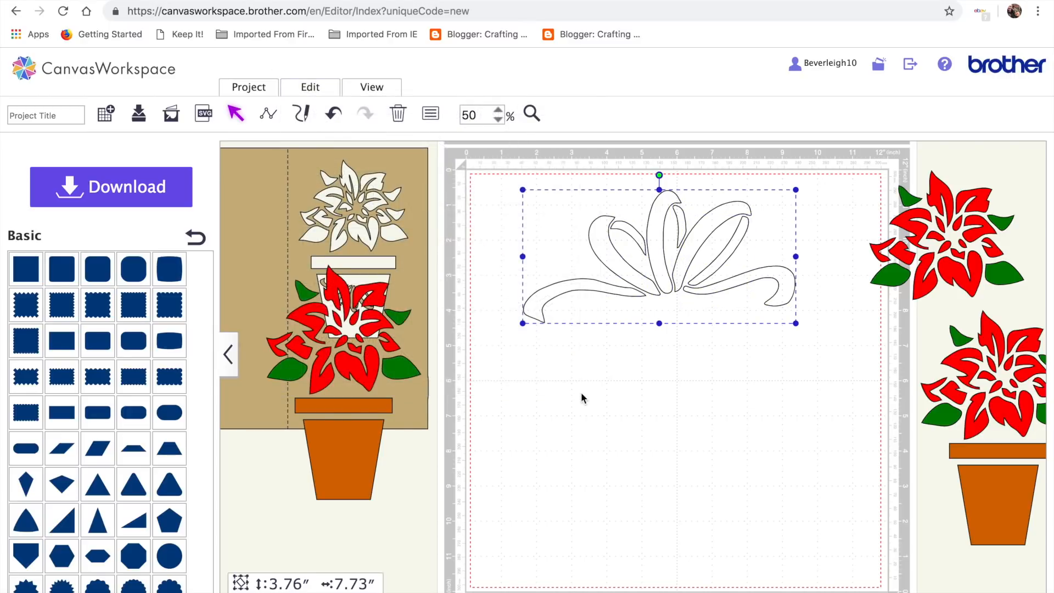
Step: Shrink the bow to about 1.14 by 1.71 inches and position it on the pot beside the mat
{"action": "left_click_drag", "start_coordinate": [523, 189], "coordinate": [699, 251]}
{"action": "left_click_drag", "start_coordinate": [798, 300], "coordinate": [350, 446]}
{"action": "left_click", "coordinate": [735, 365]}
{"action": "left_click", "coordinate": [463, 526]}
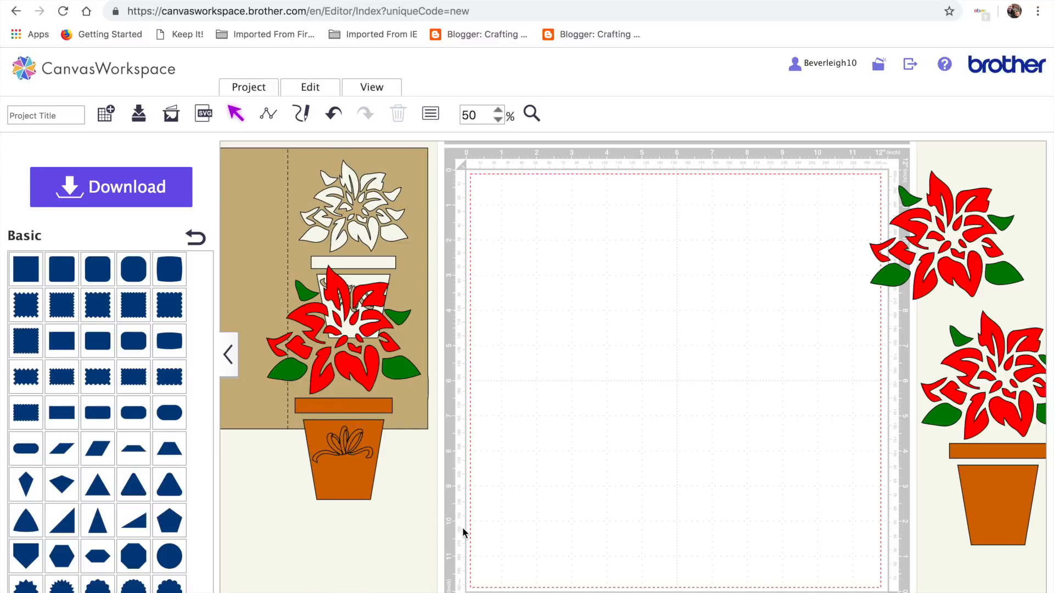
{"action": "left_click", "coordinate": [342, 440]}
{"action": "left_click_drag", "start_coordinate": [343, 426], "coordinate": [343, 422]}
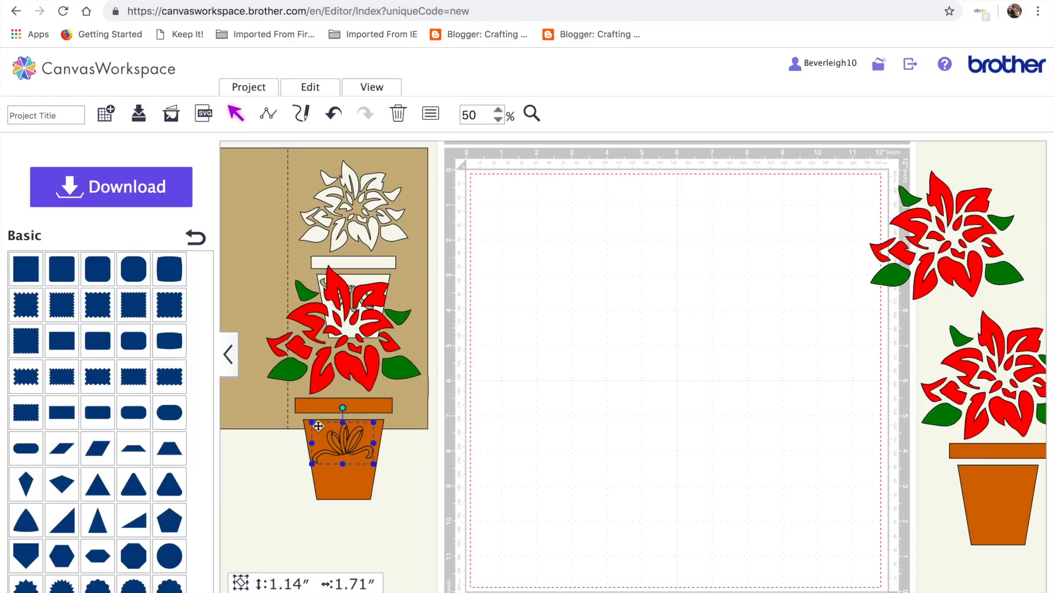
Step: Bring the potted poinsettia back onto the upper part of the mat and place the bow just below it
{"action": "left_click", "coordinate": [339, 443]}
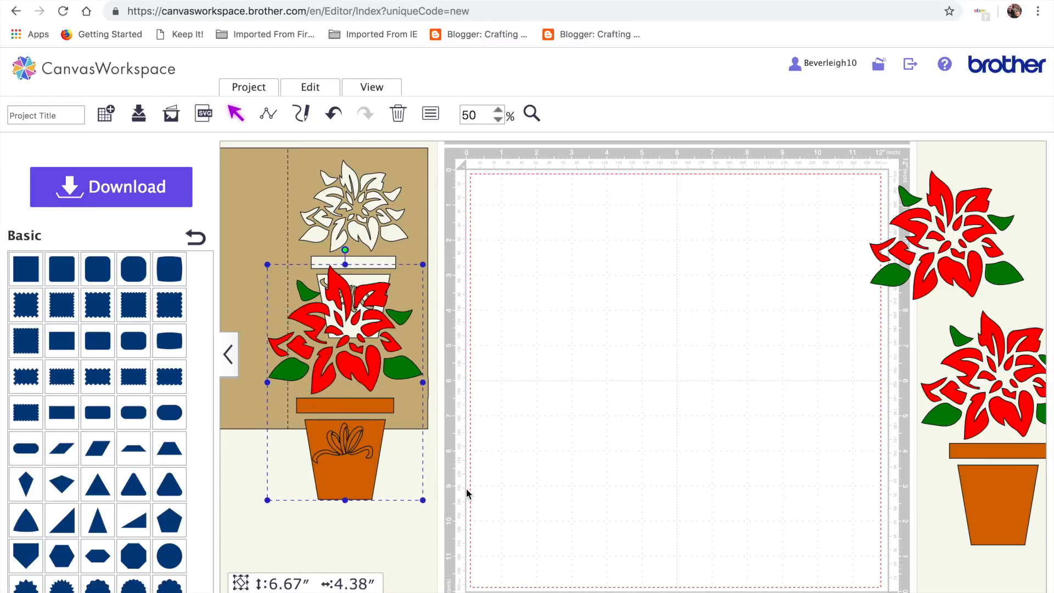
{"action": "left_click_drag", "start_coordinate": [349, 462], "coordinate": [684, 373]}
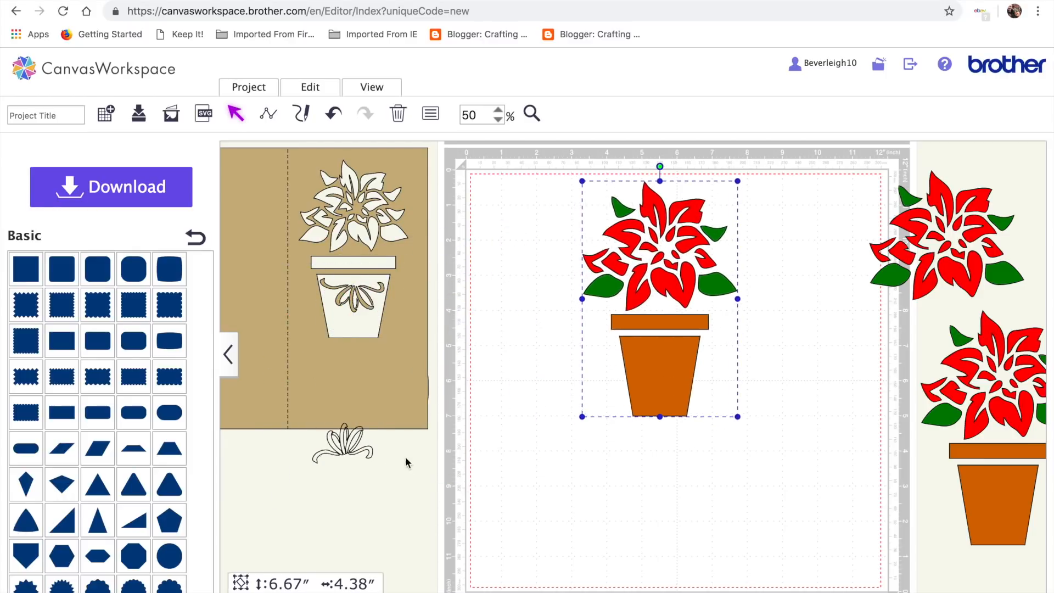
{"action": "left_click", "coordinate": [347, 448]}
{"action": "left_click", "coordinate": [354, 445]}
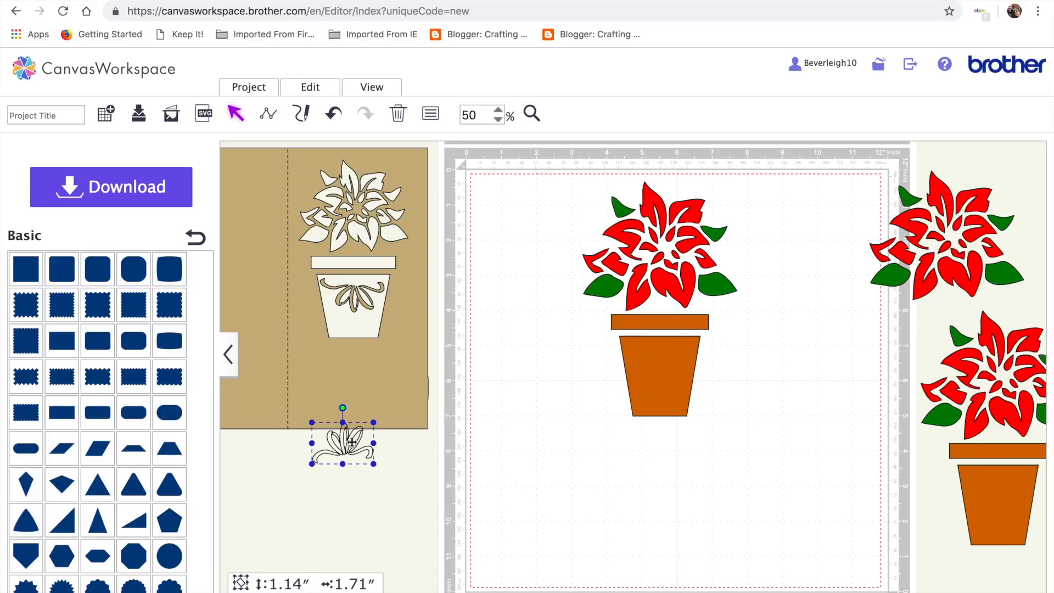
{"action": "left_click_drag", "start_coordinate": [348, 443], "coordinate": [612, 473]}
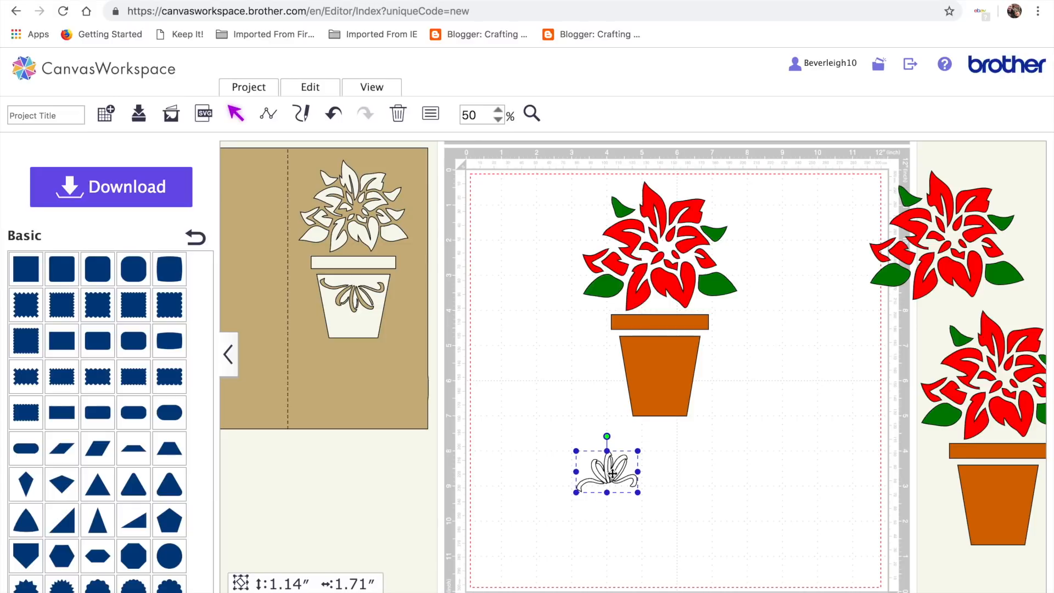
Step: Duplicate the bow and place the copy at the mat's edge, clear of the potted poinsettia
{"action": "key", "text": "ctrl+c"}
{"action": "key", "text": "ctrl+v"}
{"action": "left_click_drag", "start_coordinate": [621, 486], "coordinate": [863, 457]}
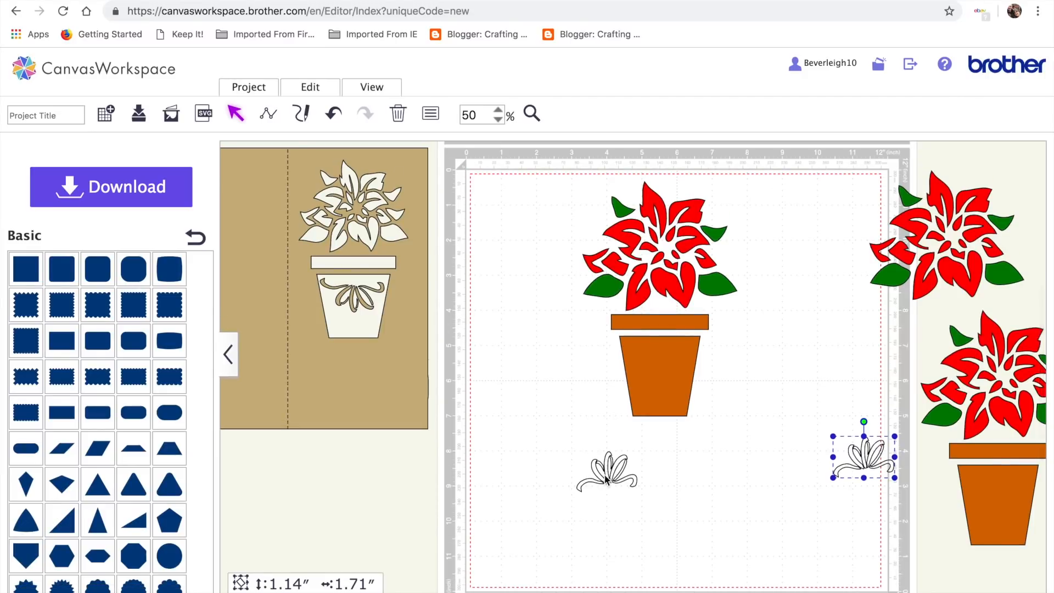
Step: Ungroup the flower from the pot and place the original bow centrally on the upper part of the pot
{"action": "left_click_drag", "start_coordinate": [604, 469], "coordinate": [669, 371]}
{"action": "left_click", "coordinate": [649, 305]}
{"action": "left_click", "coordinate": [675, 293]}
{"action": "left_click", "coordinate": [308, 89]}
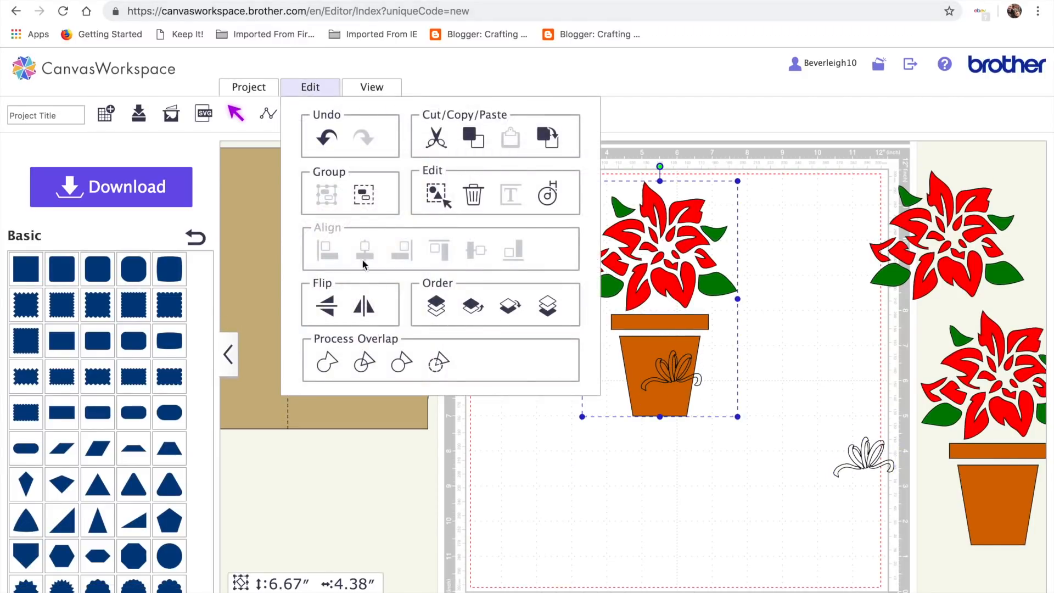
{"action": "left_click", "coordinate": [367, 197]}
{"action": "left_click", "coordinate": [629, 546]}
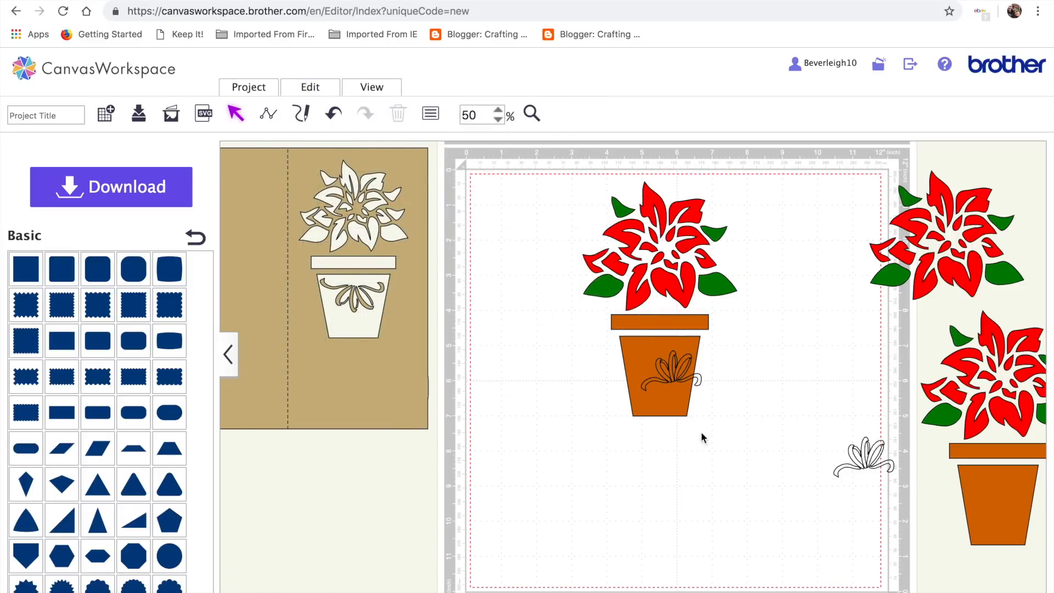
{"action": "left_click", "coordinate": [675, 375]}
{"action": "left_click_drag", "start_coordinate": [675, 375], "coordinate": [663, 366]}
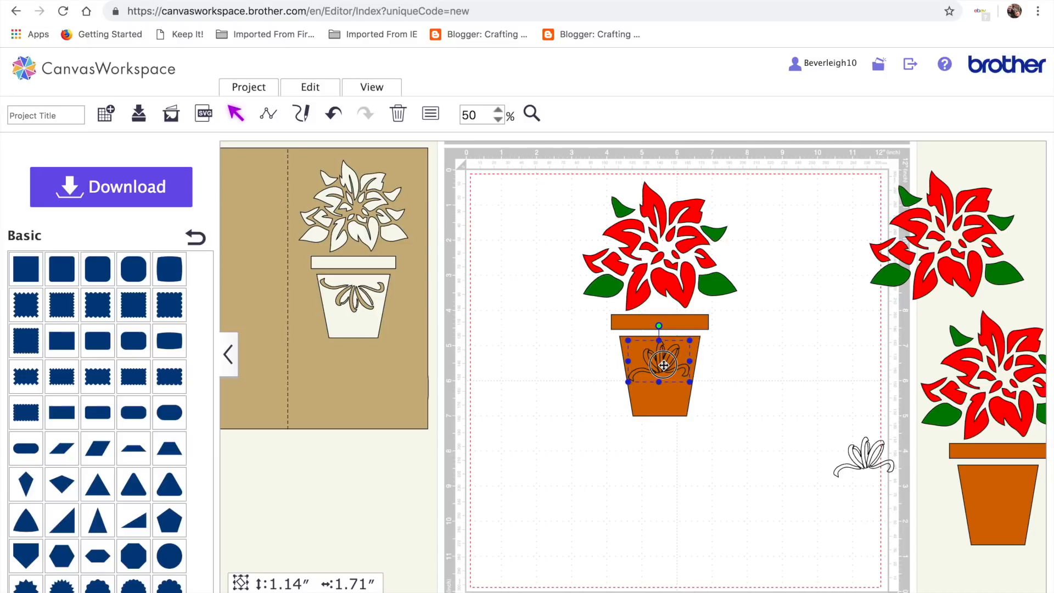
Step: Try to cut the bow out of the grouped pot and rim, and undo the cut
{"action": "left_click", "coordinate": [667, 407], "text": "shift"}
{"action": "left_click", "coordinate": [307, 88]}
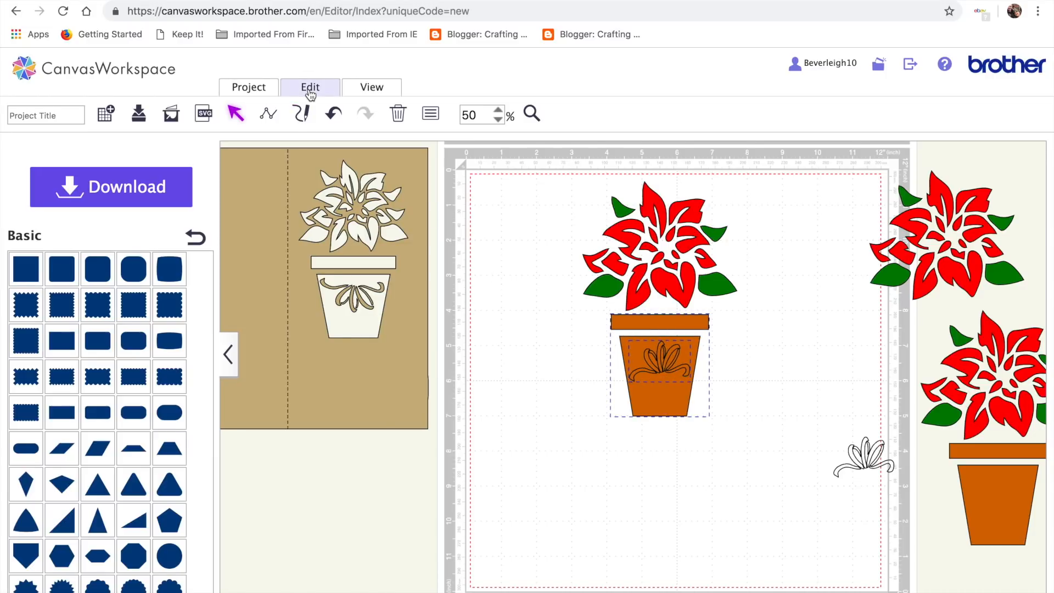
{"action": "left_click", "coordinate": [440, 365]}
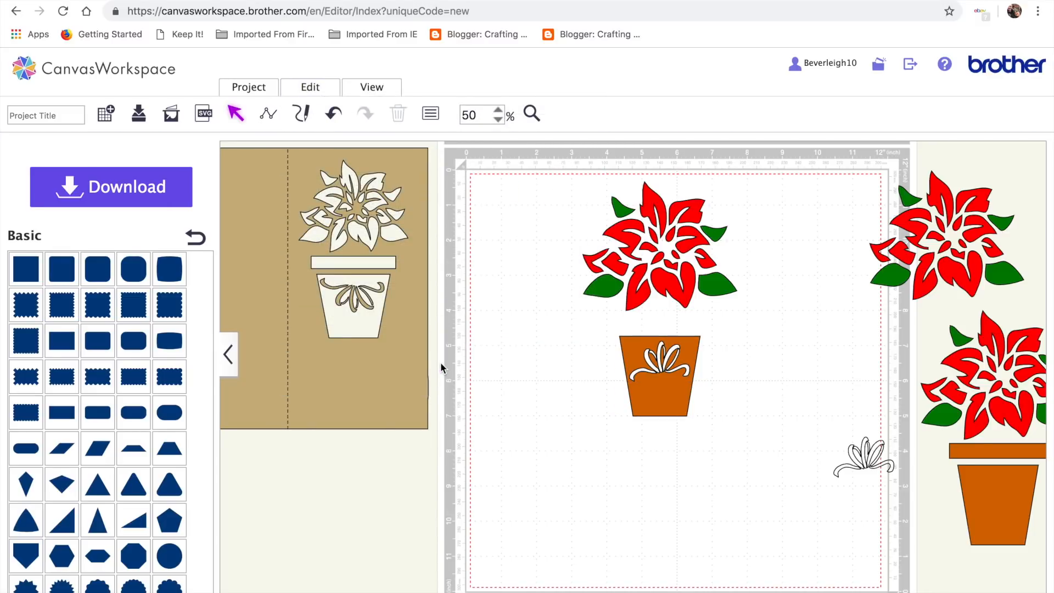
{"action": "left_click", "coordinate": [332, 113]}
Step: Ungroup the pot so its rim and body are separate objects
{"action": "left_click", "coordinate": [659, 321]}
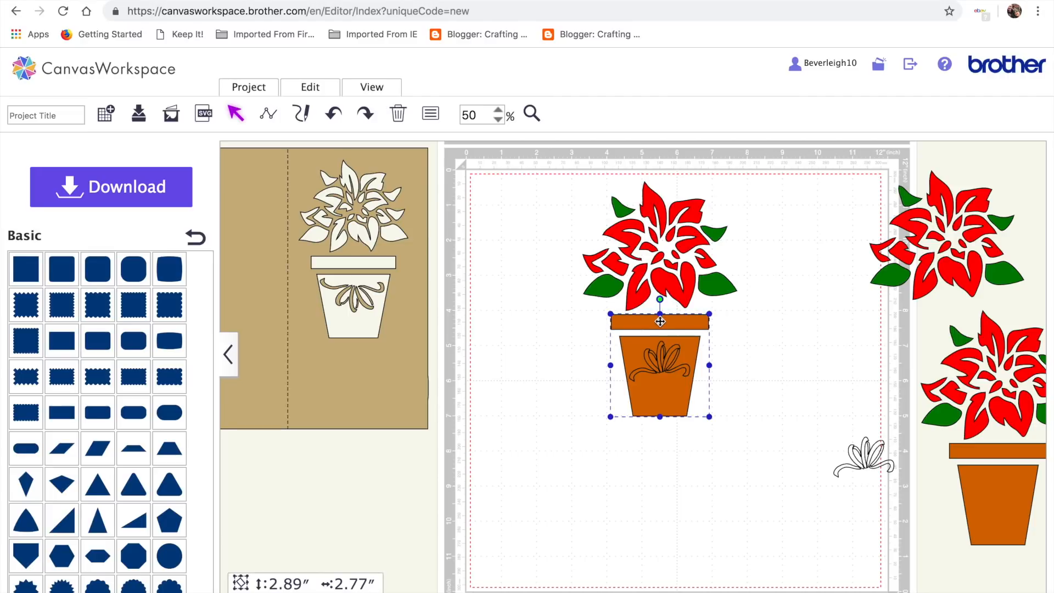
{"action": "left_click", "coordinate": [321, 89]}
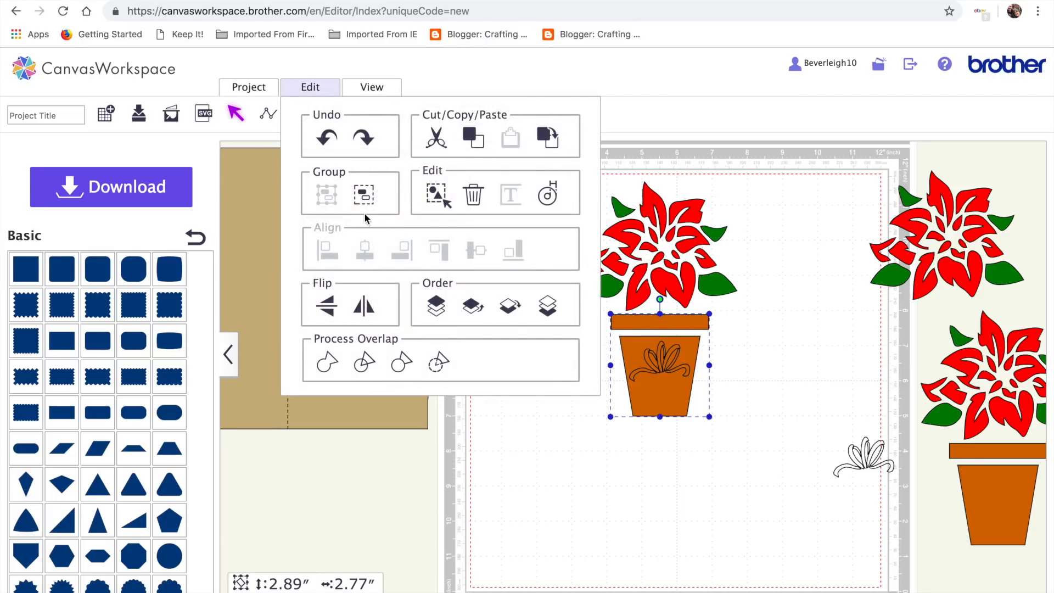
{"action": "left_click", "coordinate": [364, 197]}
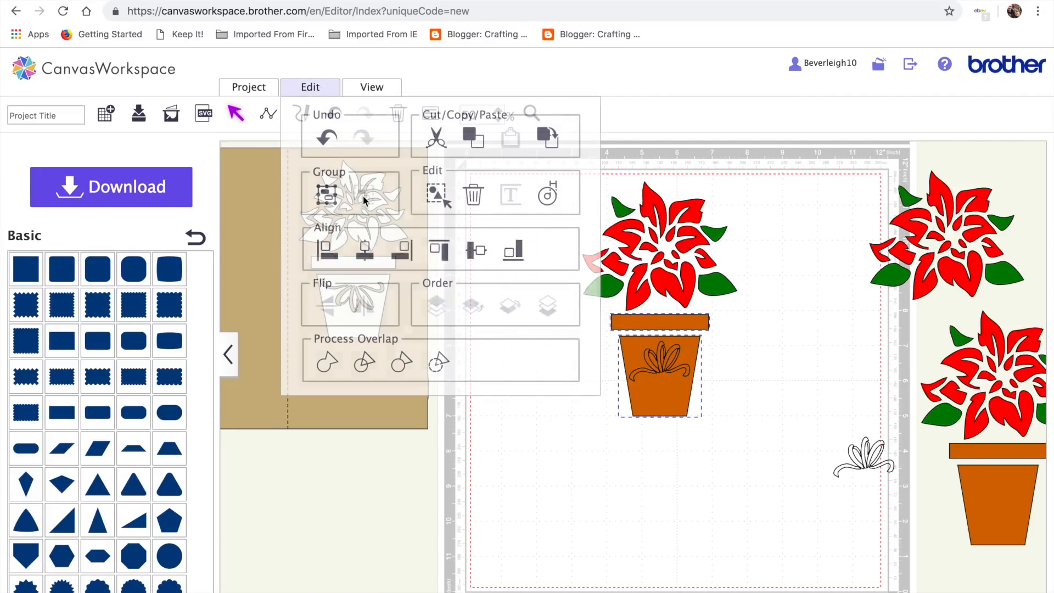
{"action": "left_click", "coordinate": [665, 398]}
{"action": "double_click", "coordinate": [672, 364]}
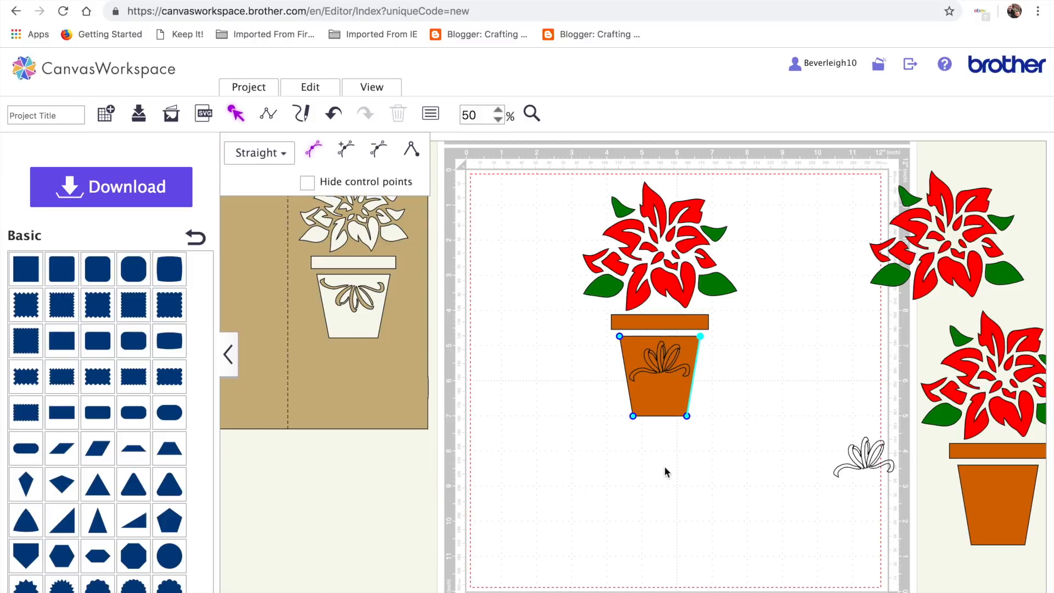
{"action": "left_click", "coordinate": [664, 447]}
{"action": "left_click", "coordinate": [667, 395]}
Step: Cut the bow shape out of the pot body alone with Process Overlap
{"action": "left_click", "coordinate": [669, 363]}
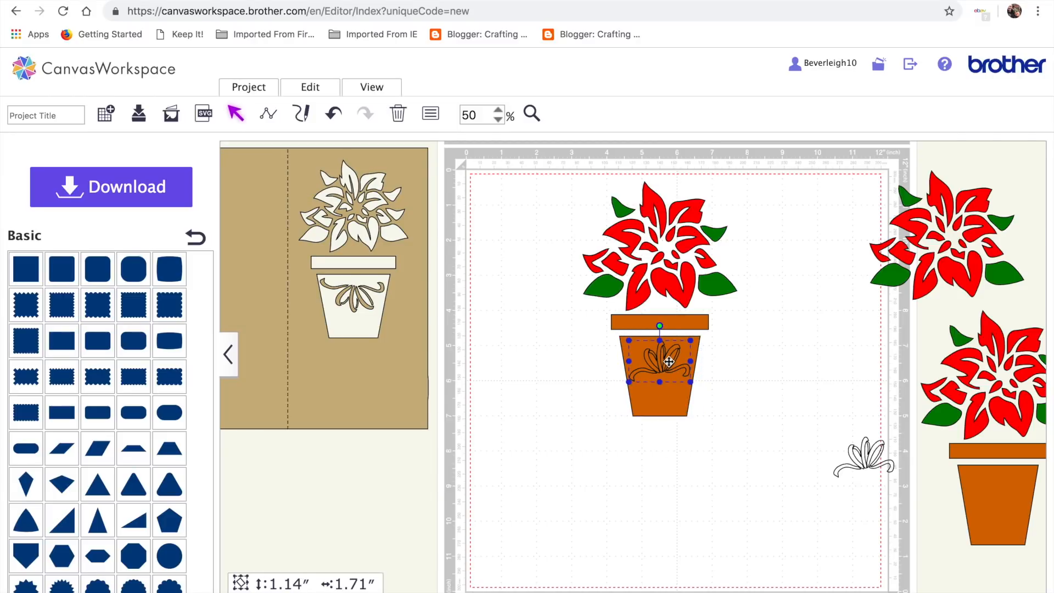
{"action": "left_click", "coordinate": [675, 399], "text": "shift"}
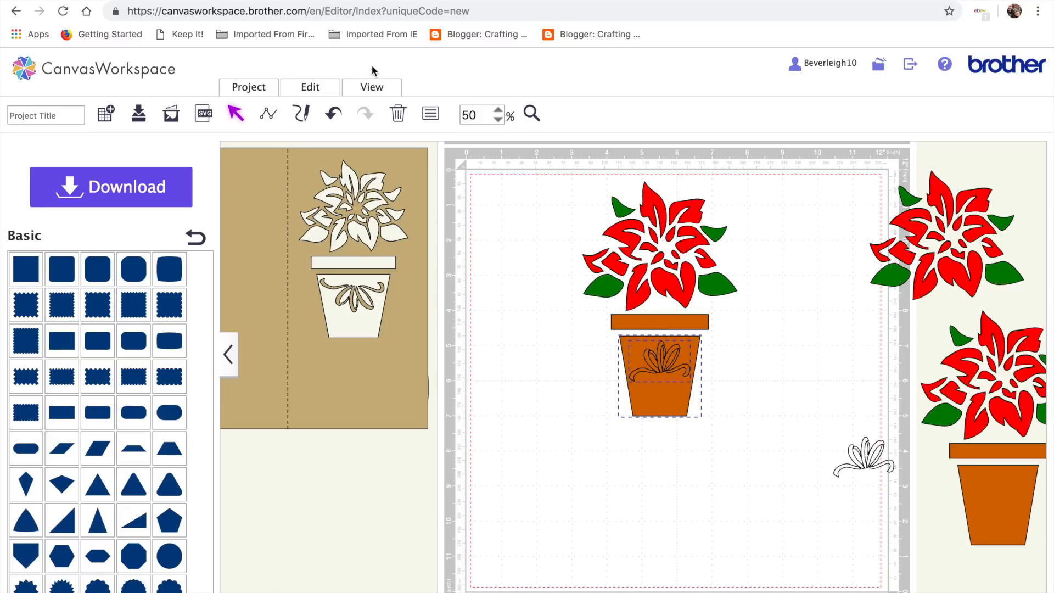
{"action": "left_click", "coordinate": [311, 86]}
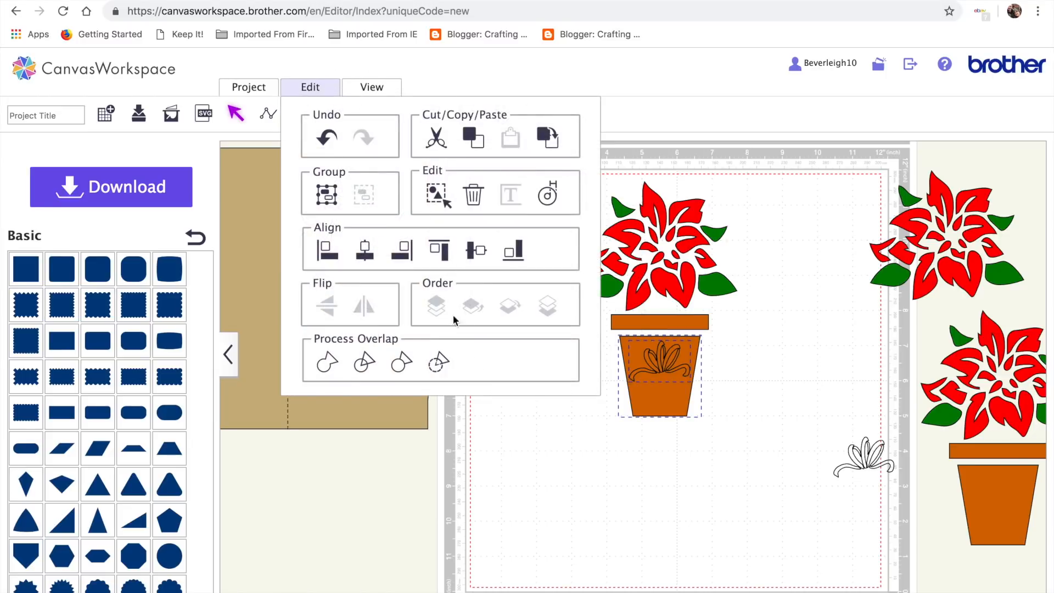
{"action": "left_click", "coordinate": [435, 363]}
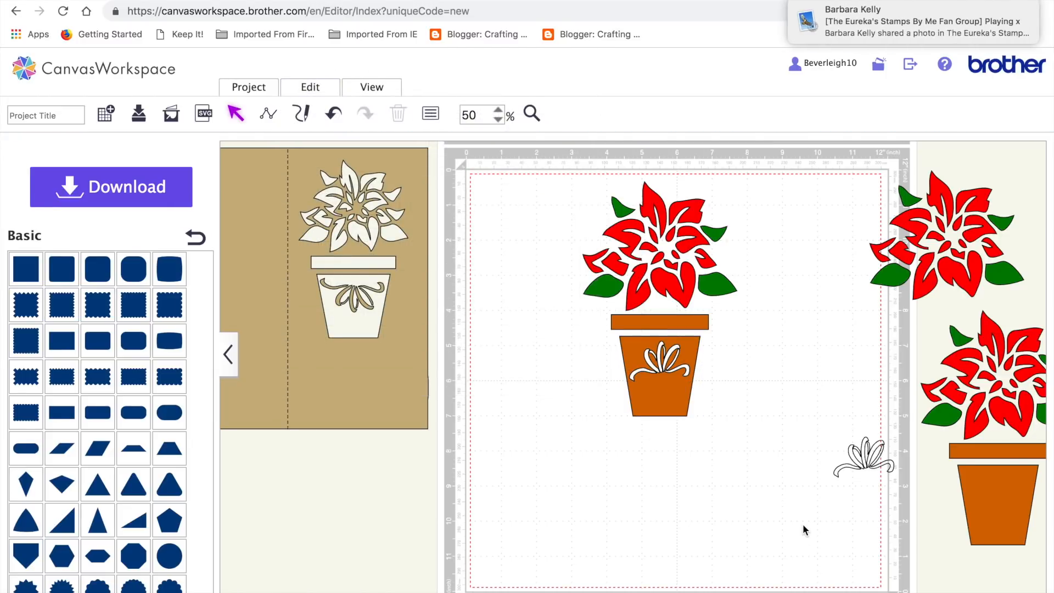
Step: Group the poinsettia, the rim and the cut-out pot body into one design
{"action": "left_click_drag", "start_coordinate": [732, 447], "coordinate": [502, 165]}
{"action": "left_click", "coordinate": [315, 89]}
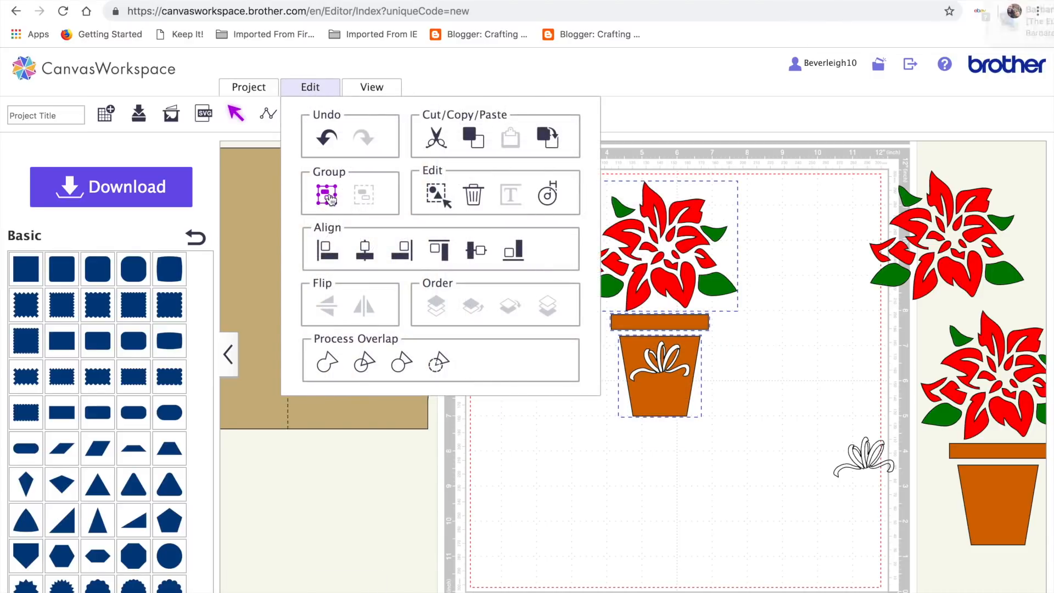
{"action": "left_click", "coordinate": [329, 194]}
{"action": "left_click", "coordinate": [672, 503]}
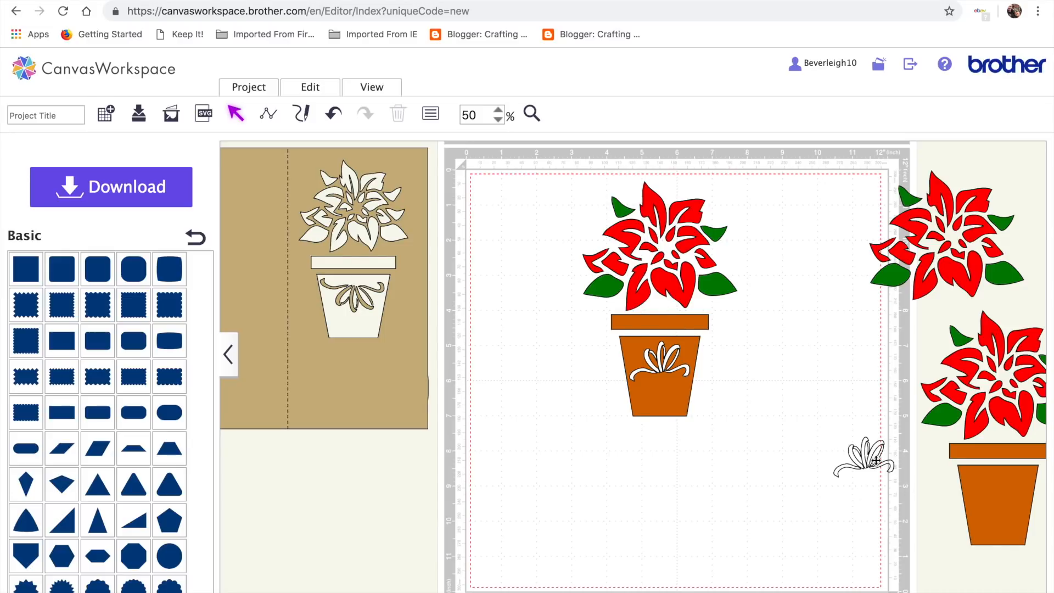
Step: Place the loose bow outline on the pot of the spare, uncut poinsettia design
{"action": "left_click_drag", "start_coordinate": [865, 456], "coordinate": [1000, 490]}
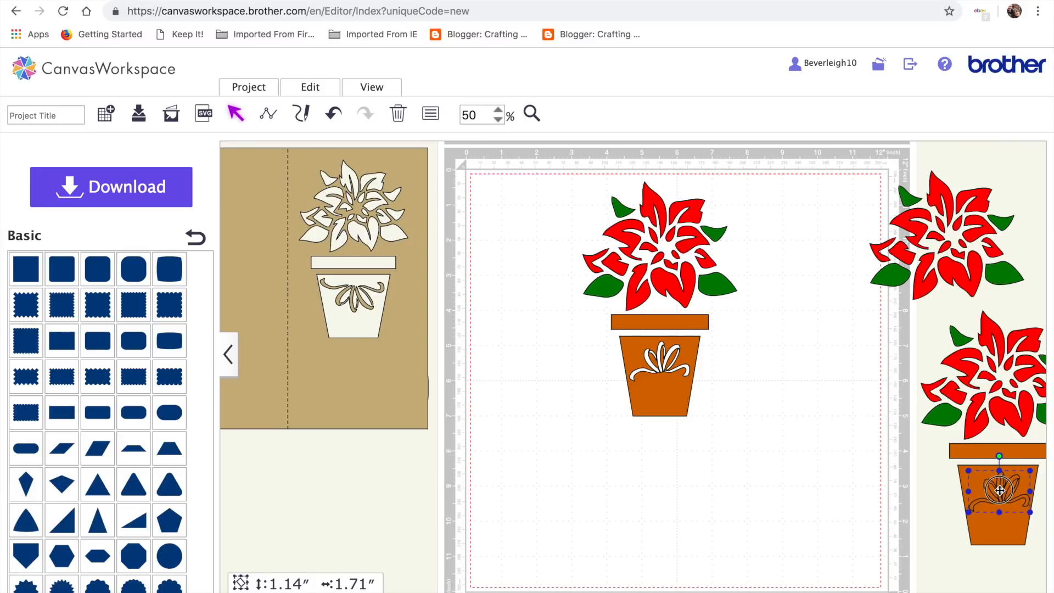
{"action": "left_click_drag", "start_coordinate": [928, 302], "coordinate": [1043, 496]}
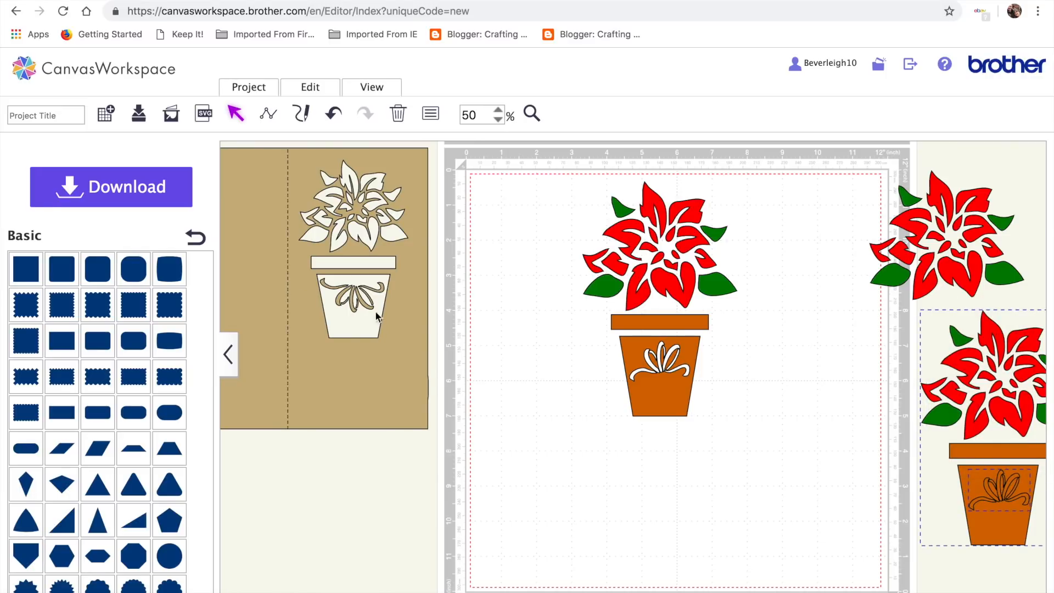
Step: Delete the brown card and move the poinsettia design with the cut-out bow off the mat into its place
{"action": "left_click", "coordinate": [343, 384]}
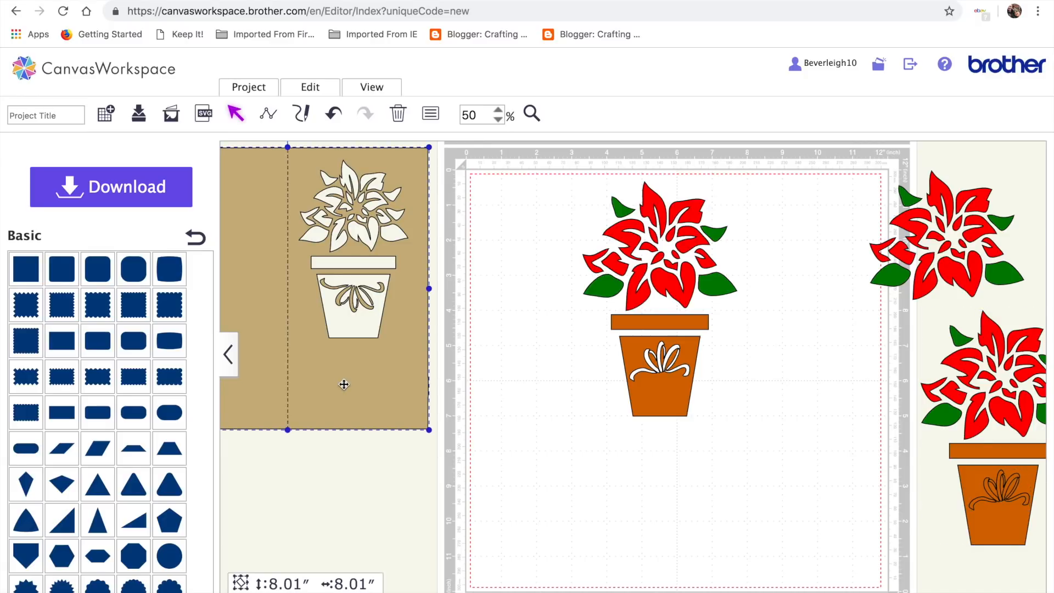
{"action": "key", "text": "Delete"}
{"action": "left_click_drag", "start_coordinate": [664, 328], "coordinate": [326, 360]}
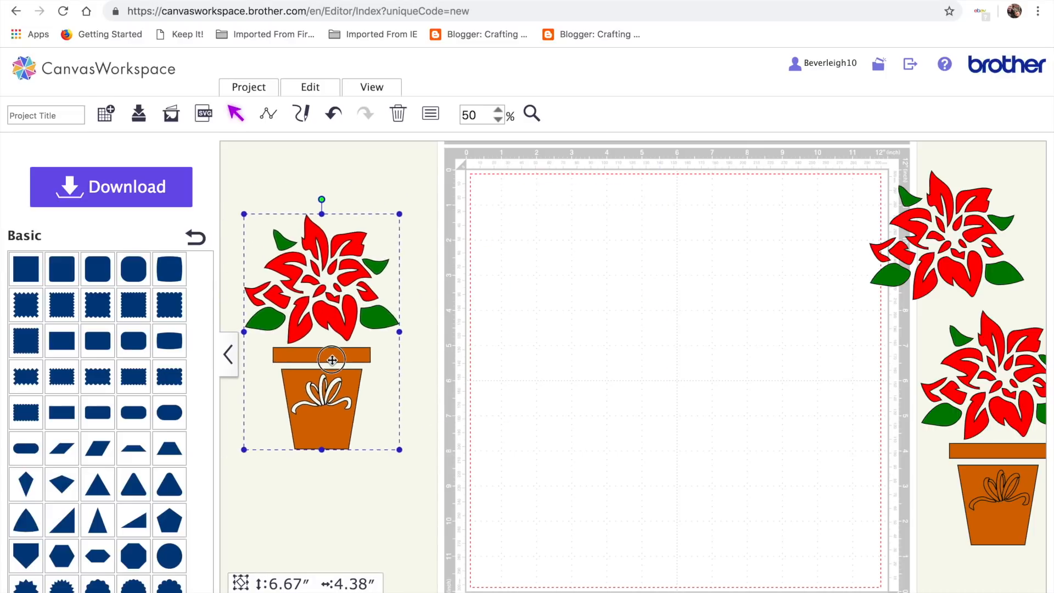
Step: Add a plain basic square and size it to 8 by 8 inches with the aspect ratio locked
{"action": "left_click", "coordinate": [26, 269]}
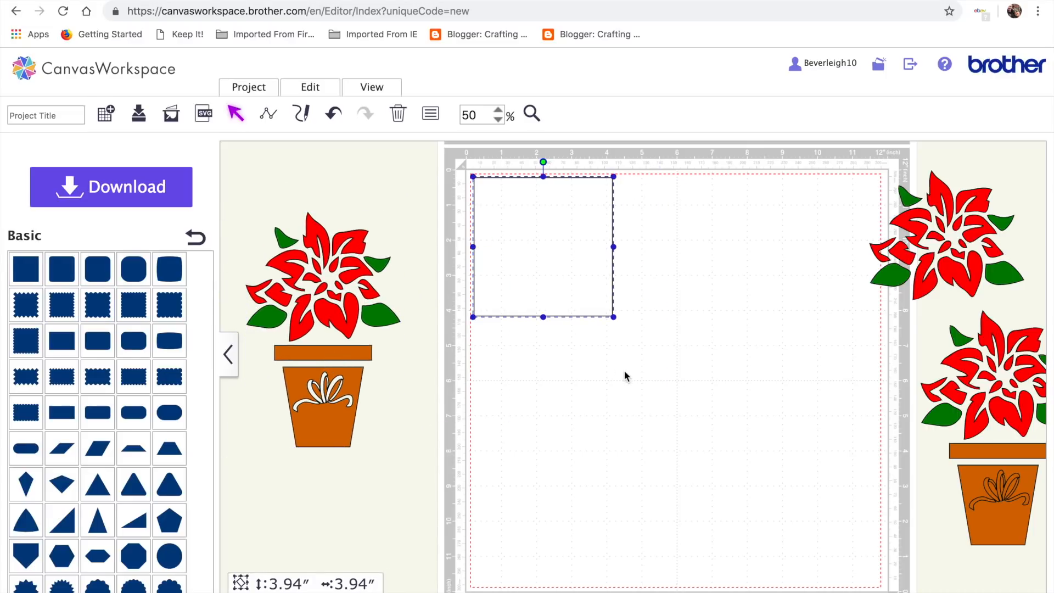
{"action": "left_click", "coordinate": [430, 114]}
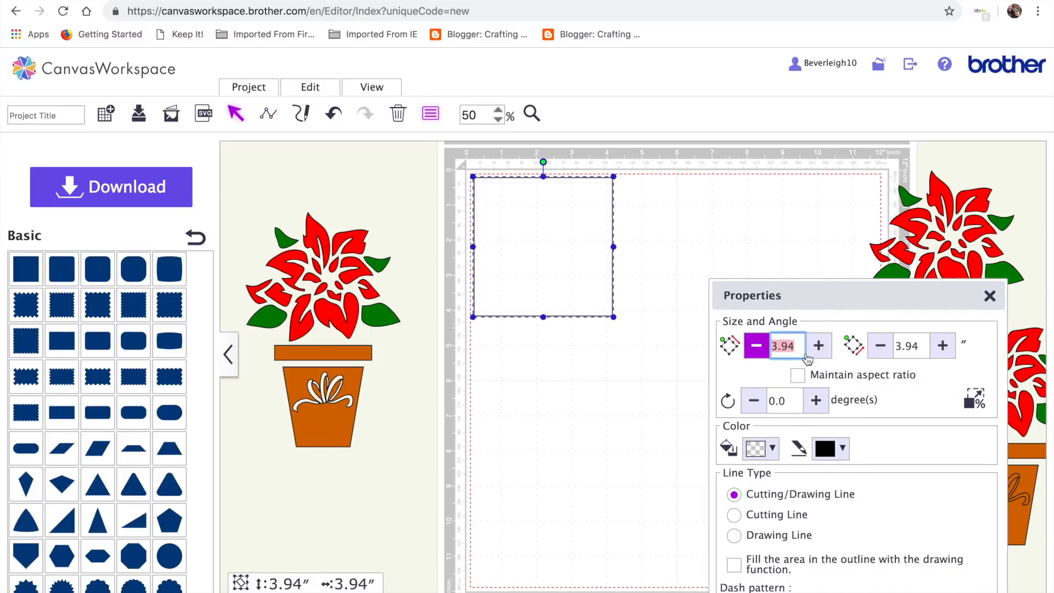
{"action": "left_click", "coordinate": [797, 376]}
{"action": "double_click", "coordinate": [796, 346]}
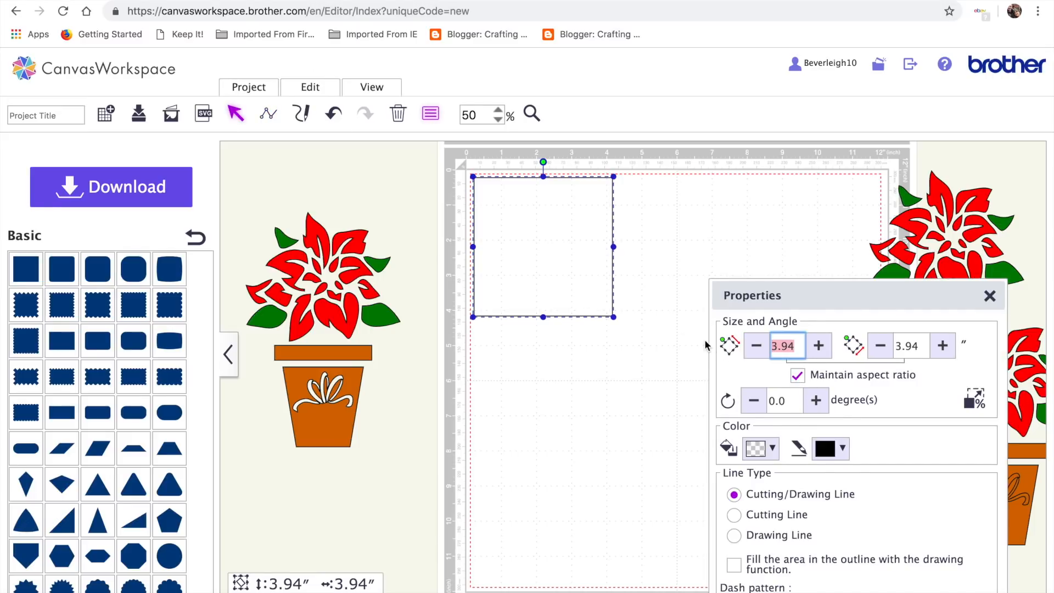
{"action": "type", "text": "8"}
{"action": "key", "text": "Tab"}
{"action": "key", "text": "Tab"}
{"action": "key", "text": "Tab"}
{"action": "type", "text": "8"}
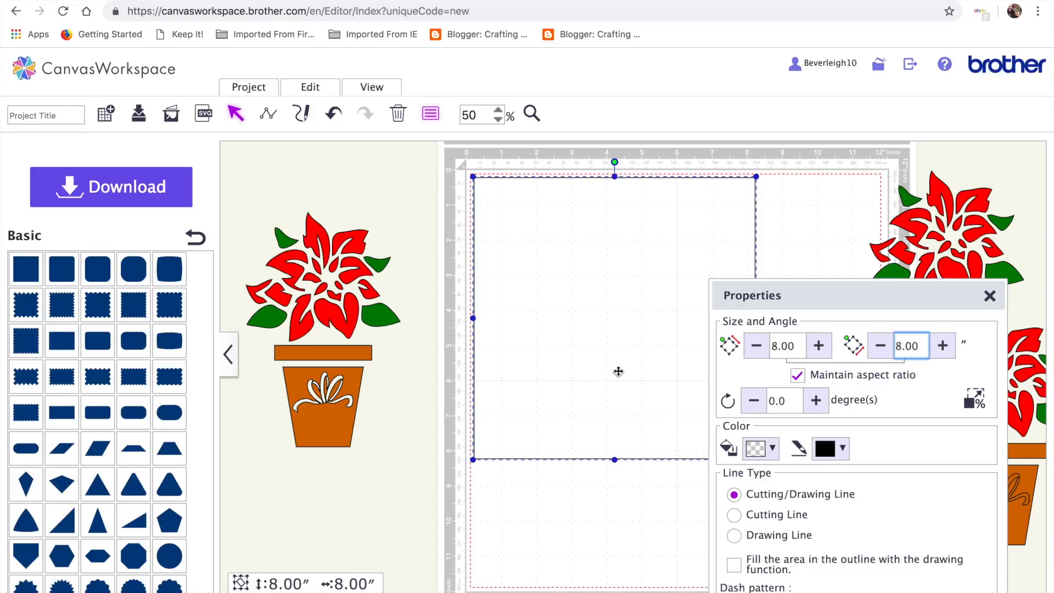
{"action": "left_click", "coordinate": [429, 116]}
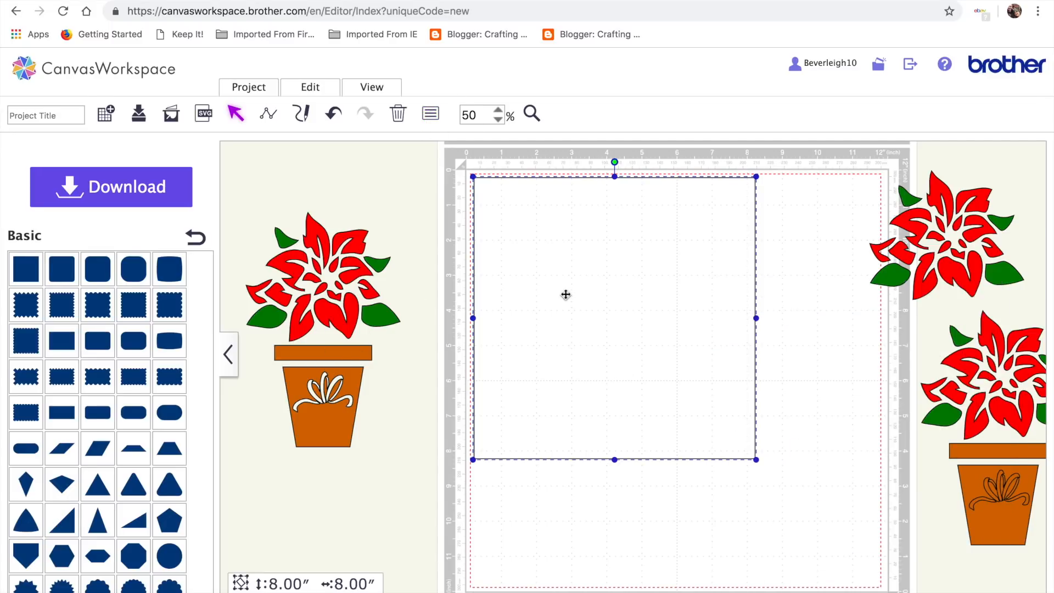
Step: Add a second plain square over the card, unlock its aspect ratio and set its height to 8 inches
{"action": "left_click", "coordinate": [25, 269]}
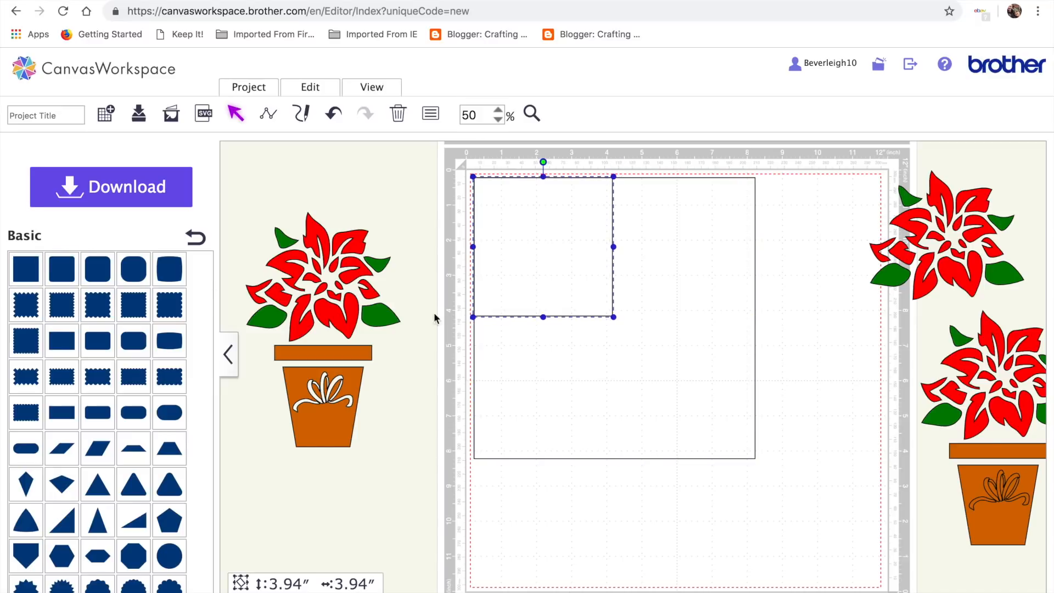
{"action": "right_click", "coordinate": [566, 294]}
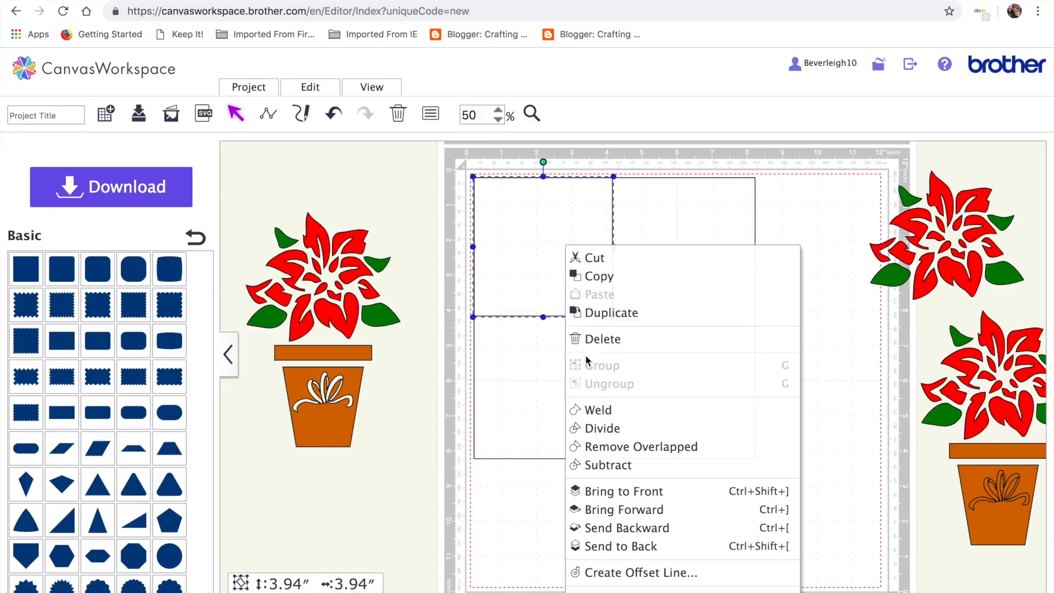
{"action": "left_click", "coordinate": [625, 589]}
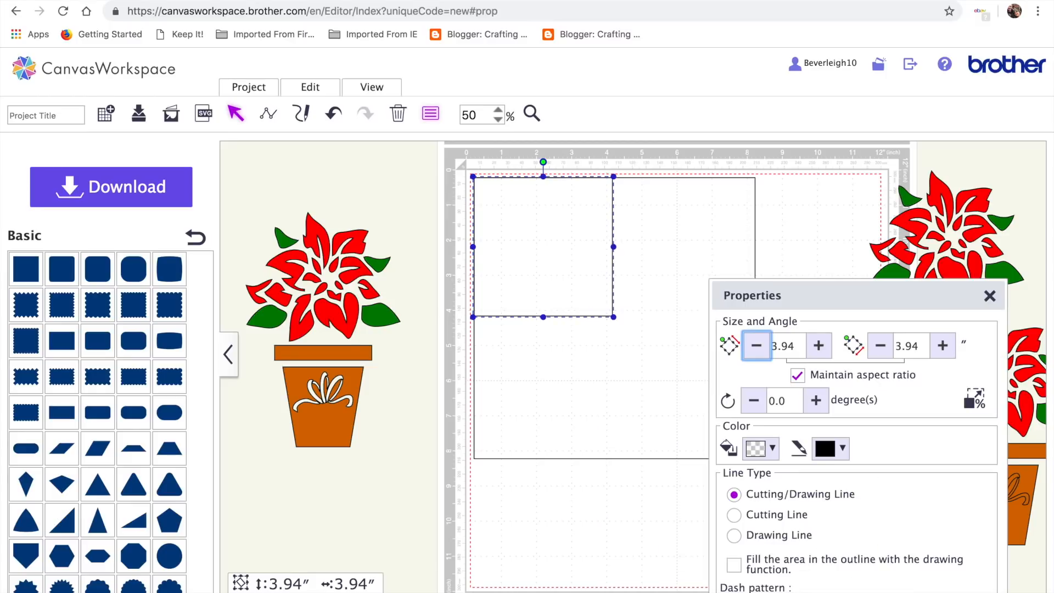
{"action": "left_click", "coordinate": [798, 377]}
{"action": "left_click", "coordinate": [799, 345]}
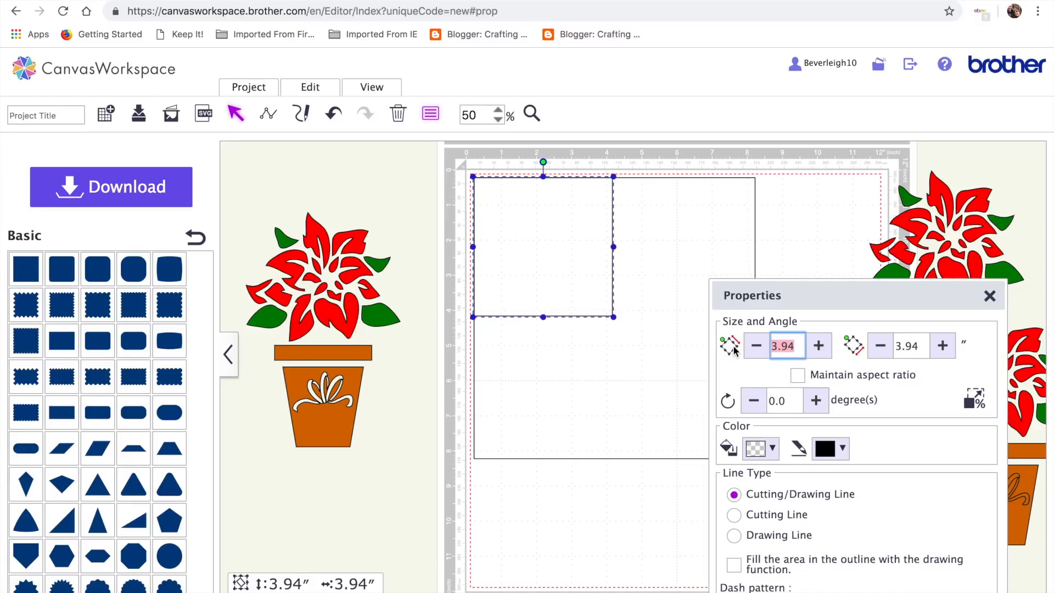
{"action": "type", "text": "8"}
Step: Set the second rectangle's width to 4 inches so that it covers the left half of the card
{"action": "left_click", "coordinate": [922, 346]}
{"action": "key", "text": "BackSpace"}
{"action": "key", "text": "BackSpace"}
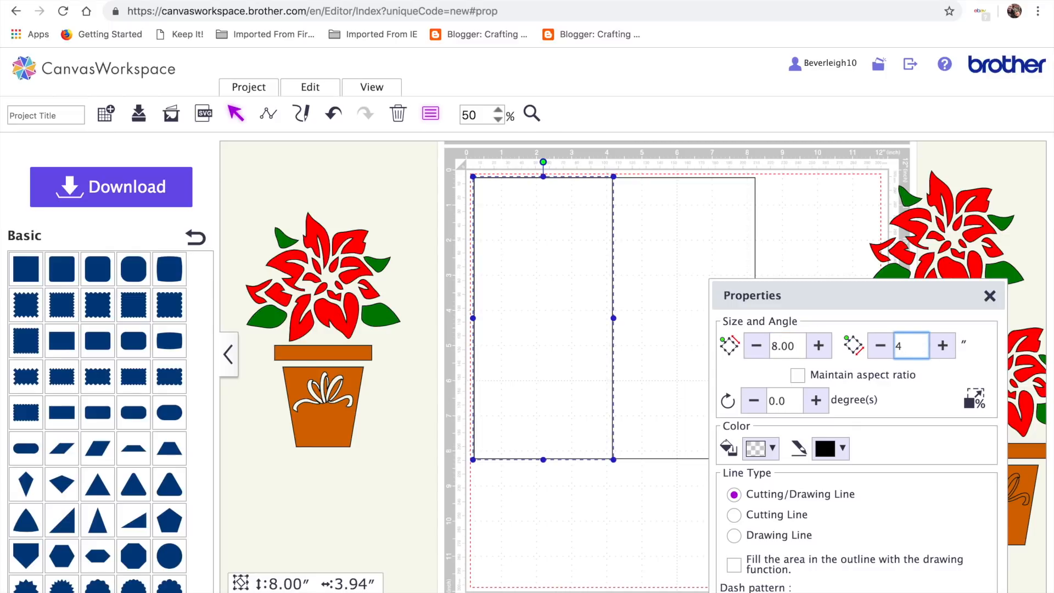
{"action": "key", "text": "Return"}
{"action": "left_click", "coordinate": [676, 537]}
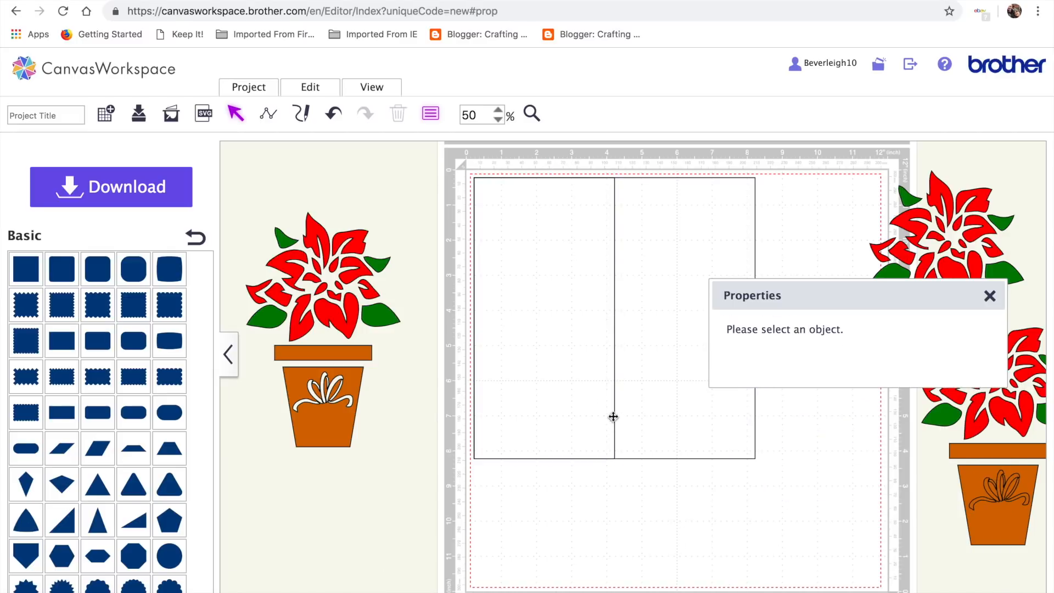
{"action": "left_click", "coordinate": [603, 385]}
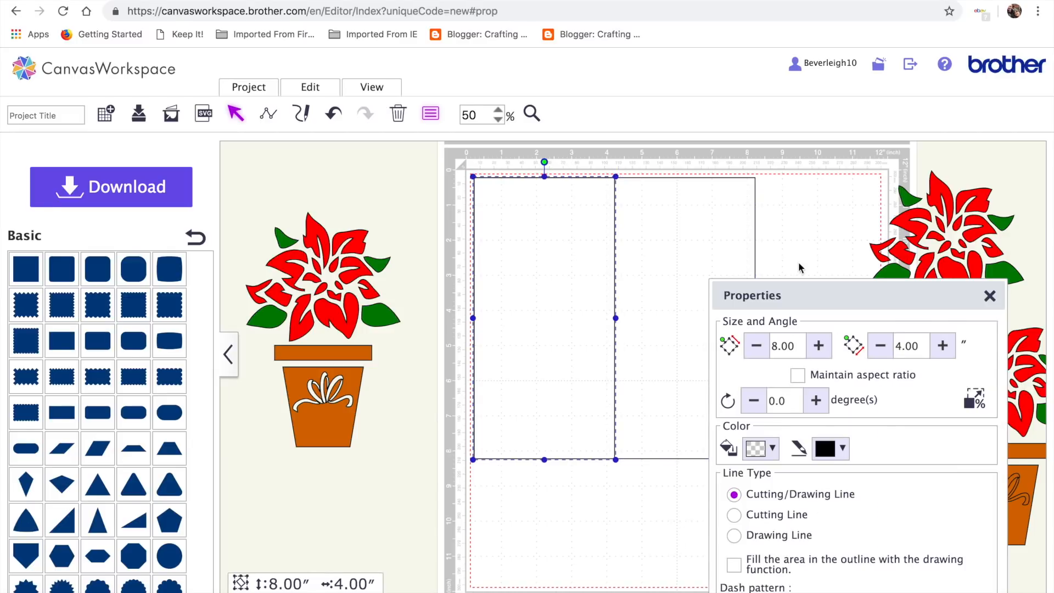
{"action": "left_click", "coordinate": [990, 295]}
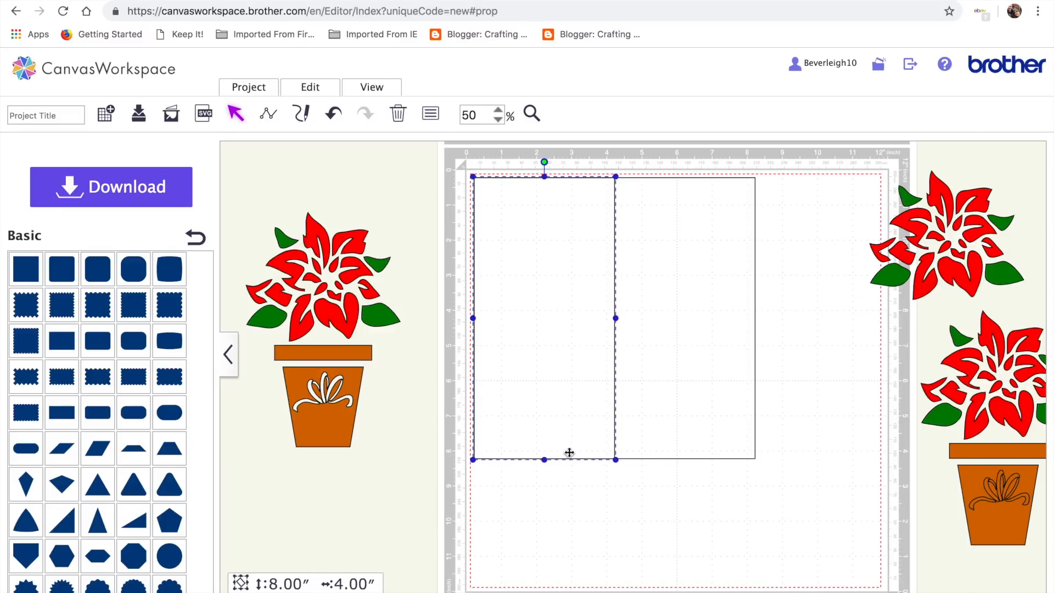
{"action": "left_click", "coordinate": [531, 532]}
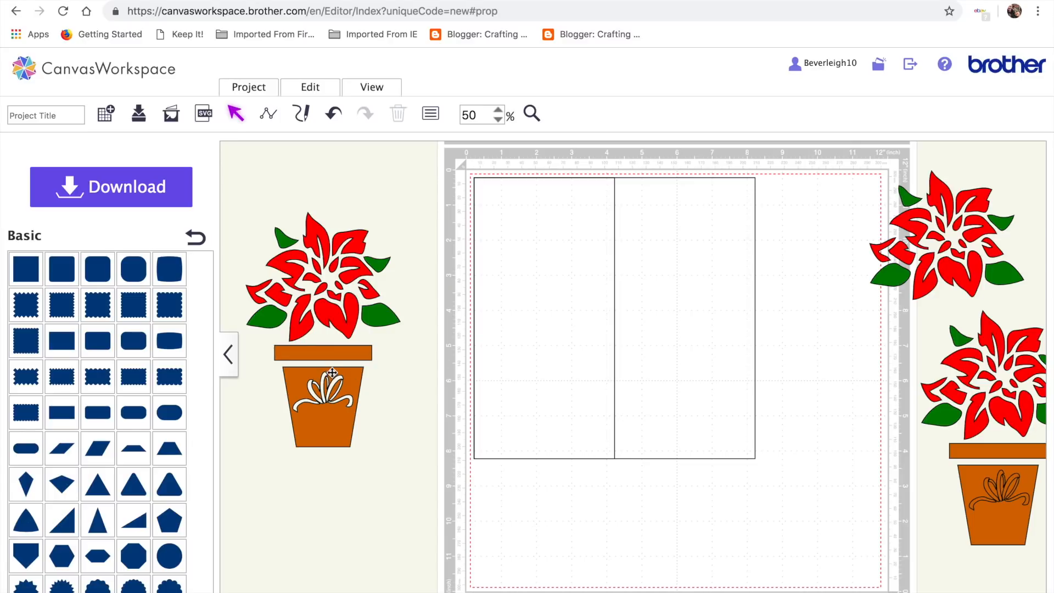
Step: Stack both poinsettia designs and the loose bow together on the mat, and shift the blank card out beyond the mat's left edge
{"action": "left_click_drag", "start_coordinate": [332, 373], "coordinate": [655, 468]}
{"action": "left_click_drag", "start_coordinate": [1015, 493], "coordinate": [670, 511]}
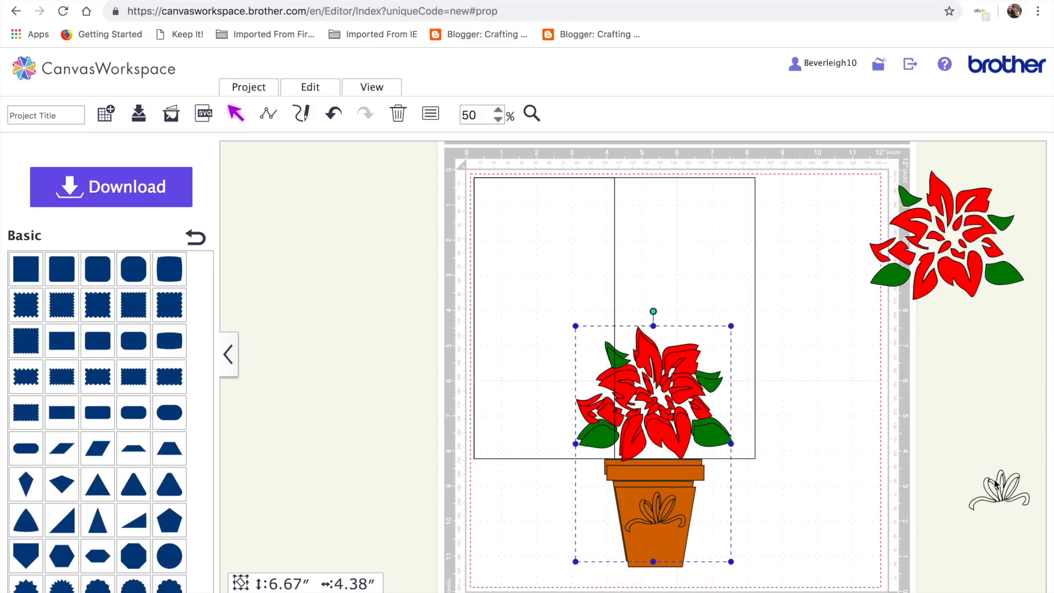
{"action": "left_click_drag", "start_coordinate": [1000, 482], "coordinate": [659, 499]}
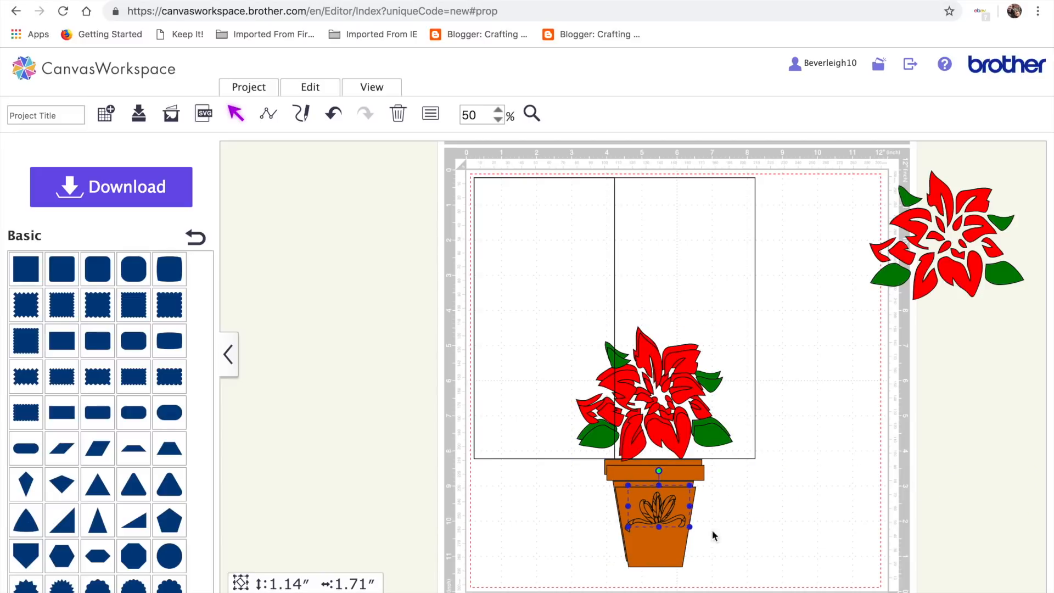
{"action": "left_click", "coordinate": [674, 235]}
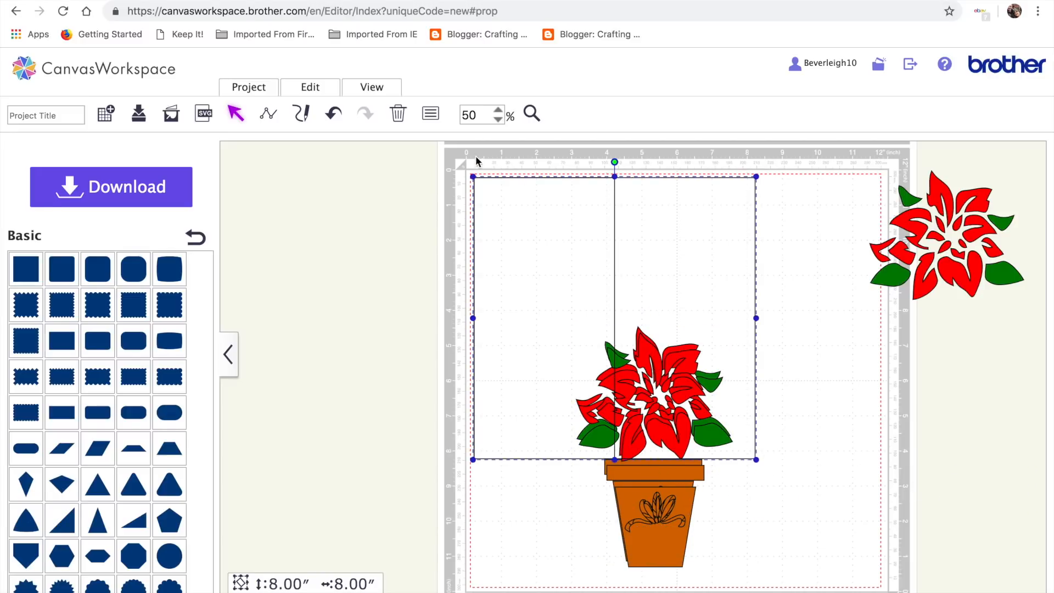
{"action": "left_click_drag", "start_coordinate": [621, 247], "coordinate": [387, 244]}
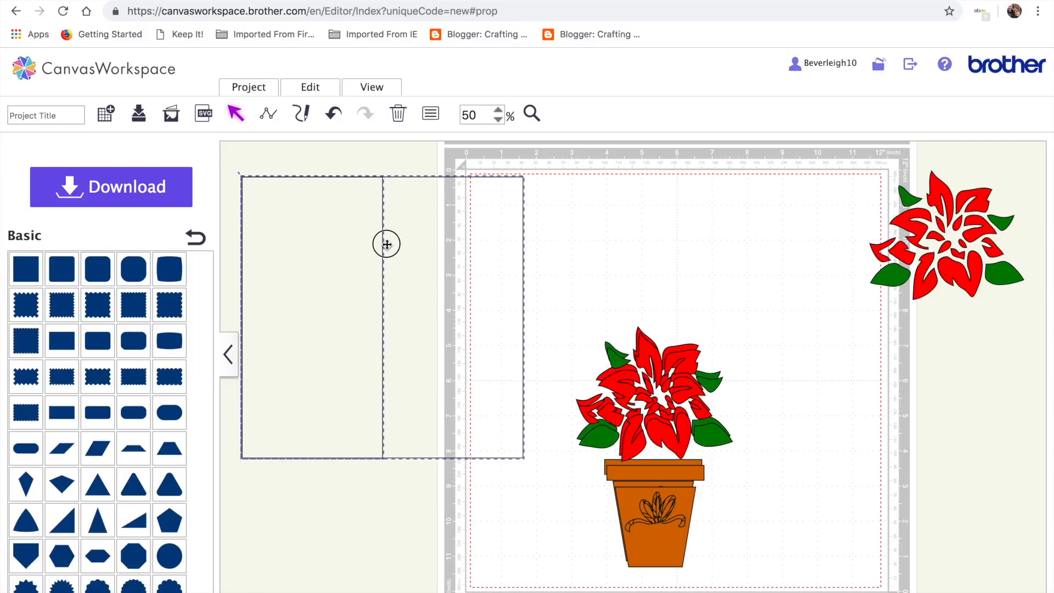
Step: Group the two stacked poinsettia designs and the bow into one object
{"action": "left_click_drag", "start_coordinate": [548, 252], "coordinate": [774, 554]}
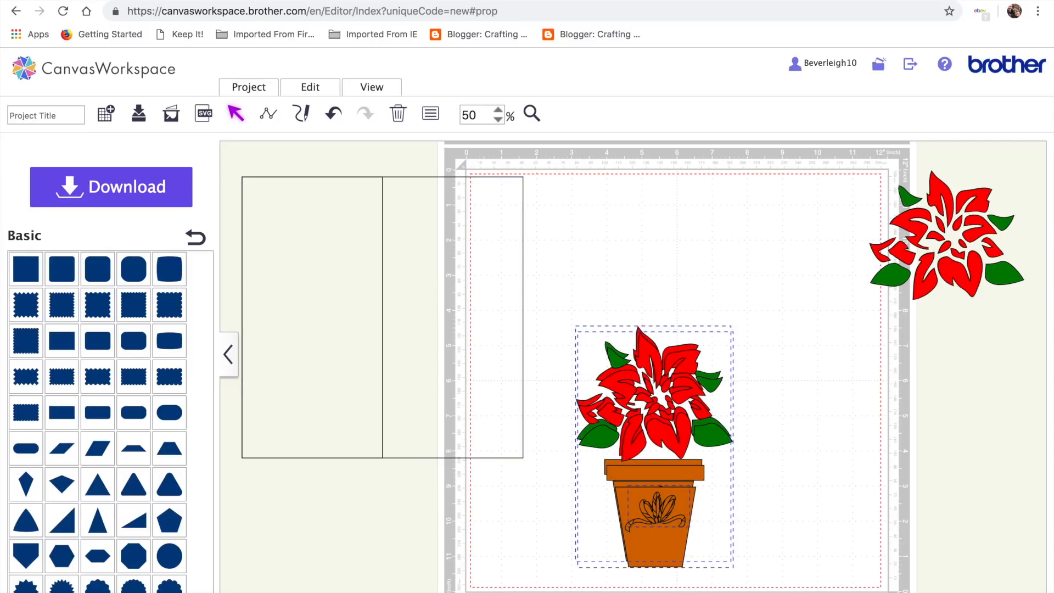
{"action": "left_click", "coordinate": [317, 98]}
{"action": "left_click", "coordinate": [327, 193]}
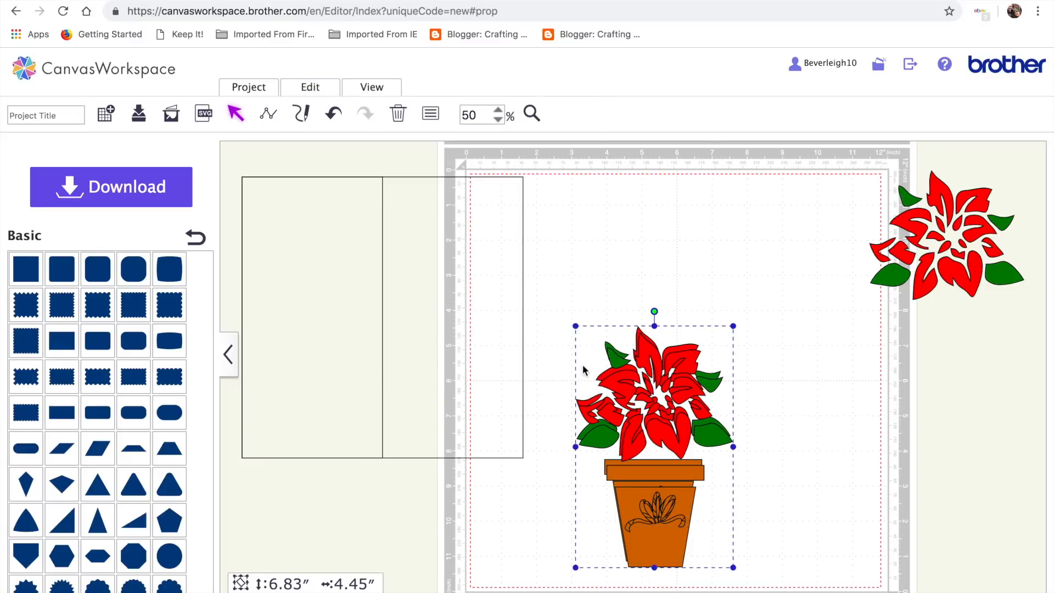
Step: Scale the grouped stack down to about 5.52 inches high by 3.90 inches wide, checking it against the card's half
{"action": "left_click_drag", "start_coordinate": [575, 326], "coordinate": [598, 338]}
{"action": "left_click_drag", "start_coordinate": [733, 463], "coordinate": [477, 288]}
{"action": "left_click", "coordinate": [688, 473]}
{"action": "left_click_drag", "start_coordinate": [602, 367], "coordinate": [685, 411]}
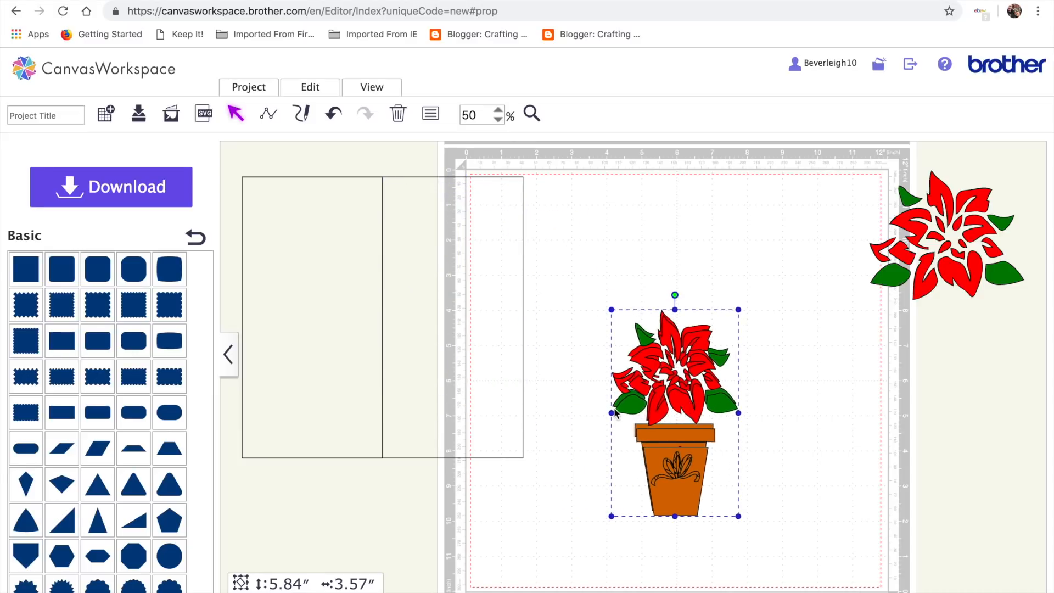
{"action": "left_click_drag", "start_coordinate": [611, 412], "coordinate": [639, 387]}
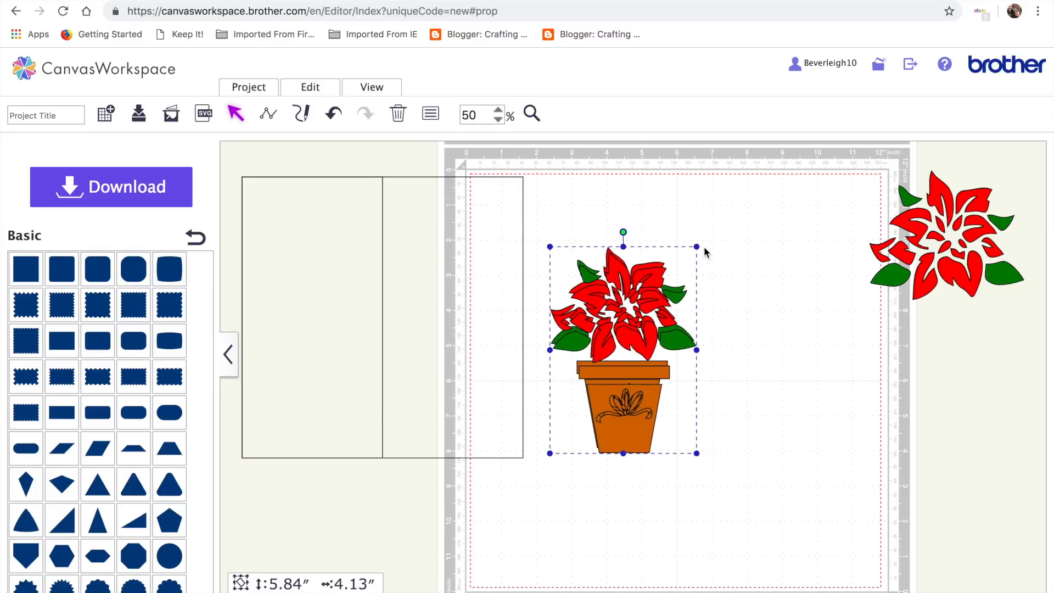
{"action": "left_click_drag", "start_coordinate": [697, 245], "coordinate": [688, 258]}
{"action": "left_click_drag", "start_coordinate": [651, 374], "coordinate": [729, 386]}
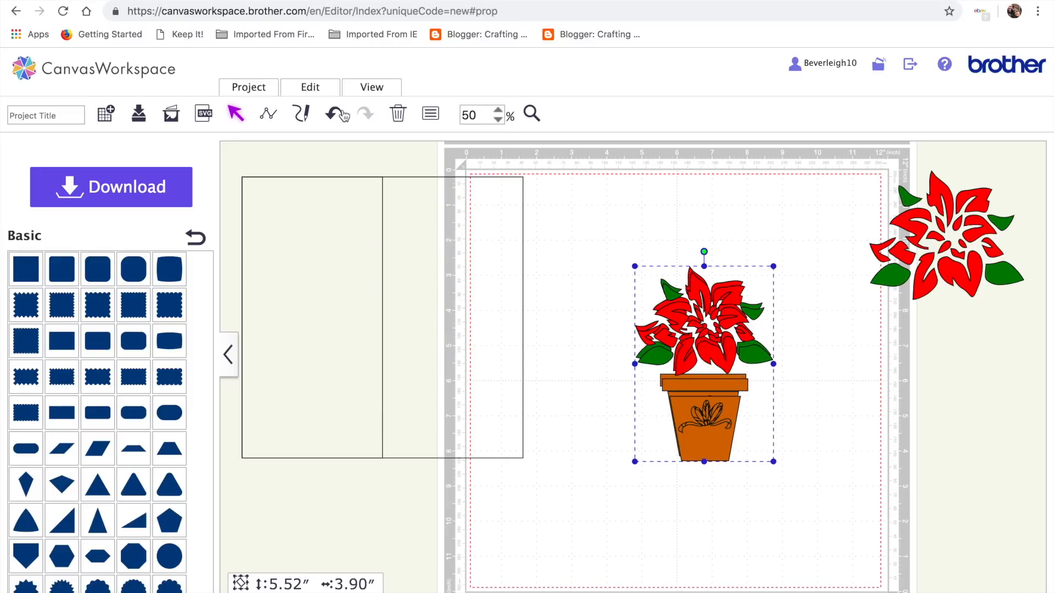
Step: Ungroup the stack and try the uncut poinsettia design on the right half of the card
{"action": "left_click", "coordinate": [310, 87]}
{"action": "left_click", "coordinate": [372, 203]}
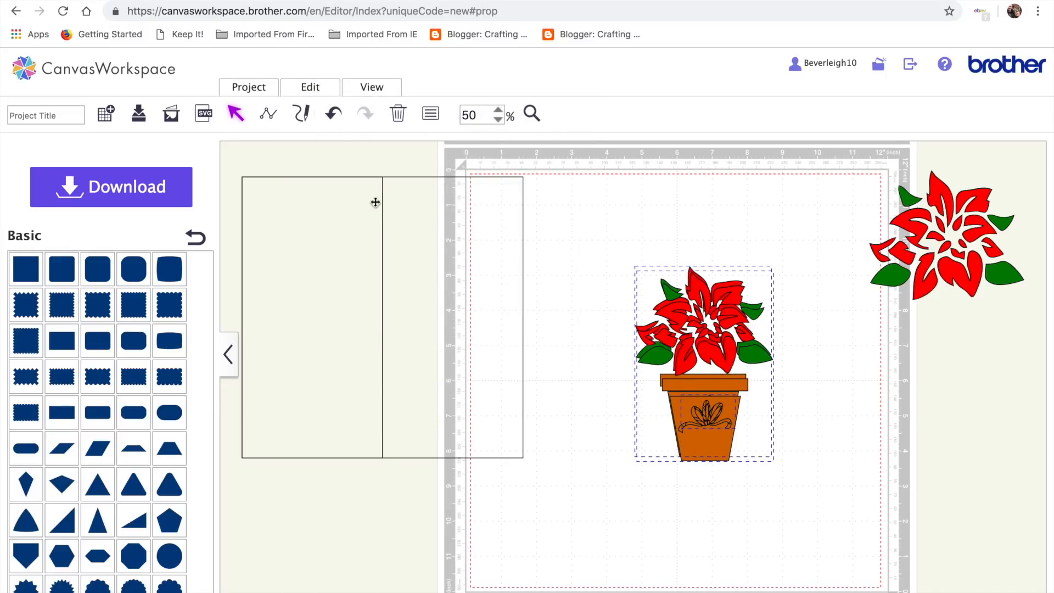
{"action": "left_click", "coordinate": [790, 453]}
{"action": "left_click_drag", "start_coordinate": [691, 295], "coordinate": [443, 243]}
{"action": "left_click", "coordinate": [557, 386]}
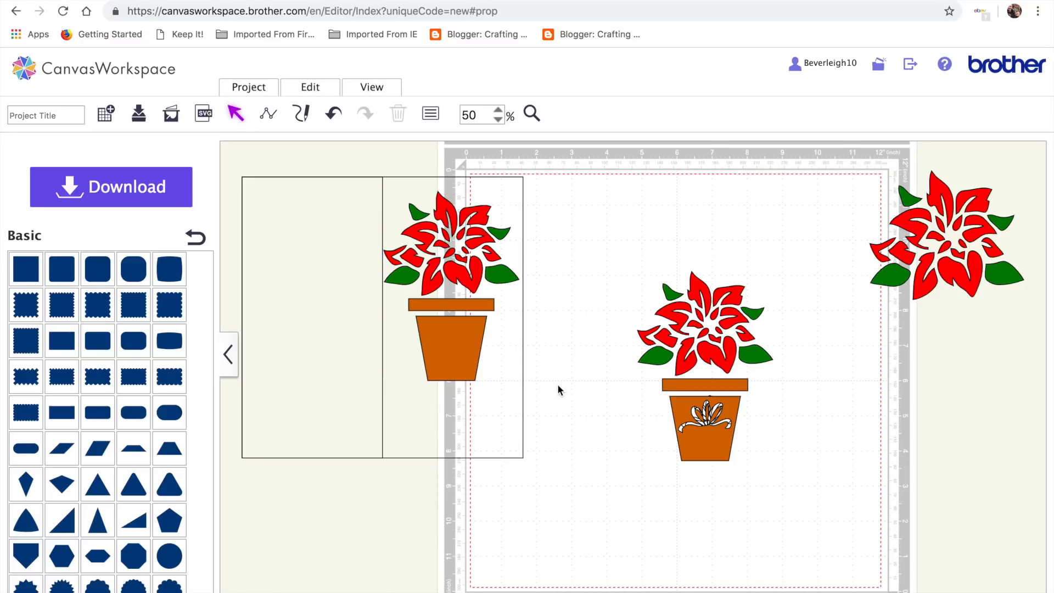
Step: Move the uncut poinsettia design from the card back onto the stack on the mat
{"action": "left_click_drag", "start_coordinate": [451, 243], "coordinate": [337, 229]}
{"action": "left_click", "coordinate": [333, 113]}
{"action": "left_click_drag", "start_coordinate": [464, 274], "coordinate": [714, 353]}
Step: Group the stacked poinsettia designs and bow, and scale the group to about 5.02 inches high by 3.57 inches wide
{"action": "left_click_drag", "start_coordinate": [605, 249], "coordinate": [798, 456]}
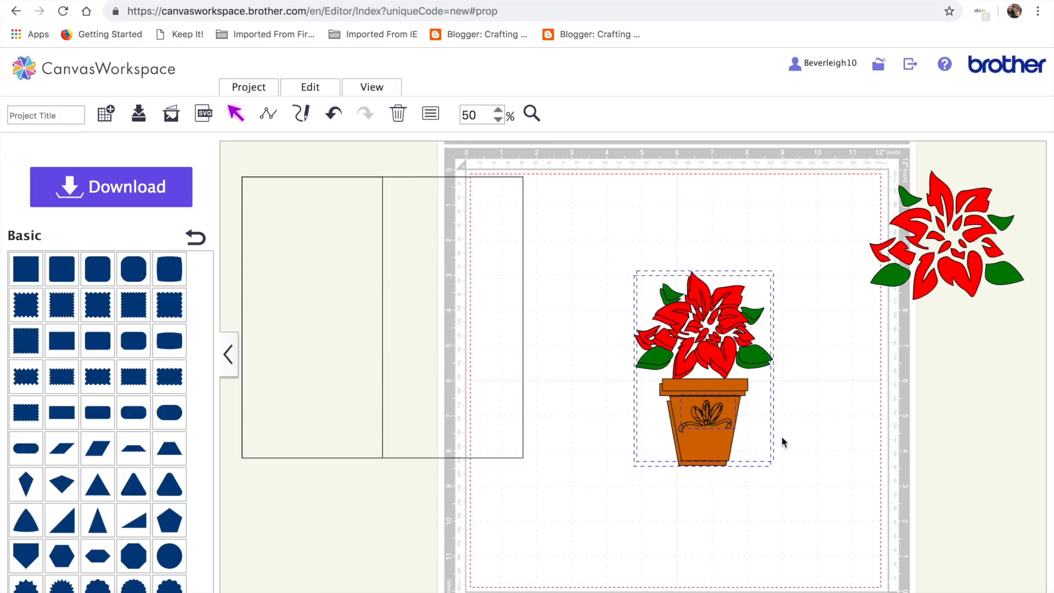
{"action": "left_click", "coordinate": [309, 88]}
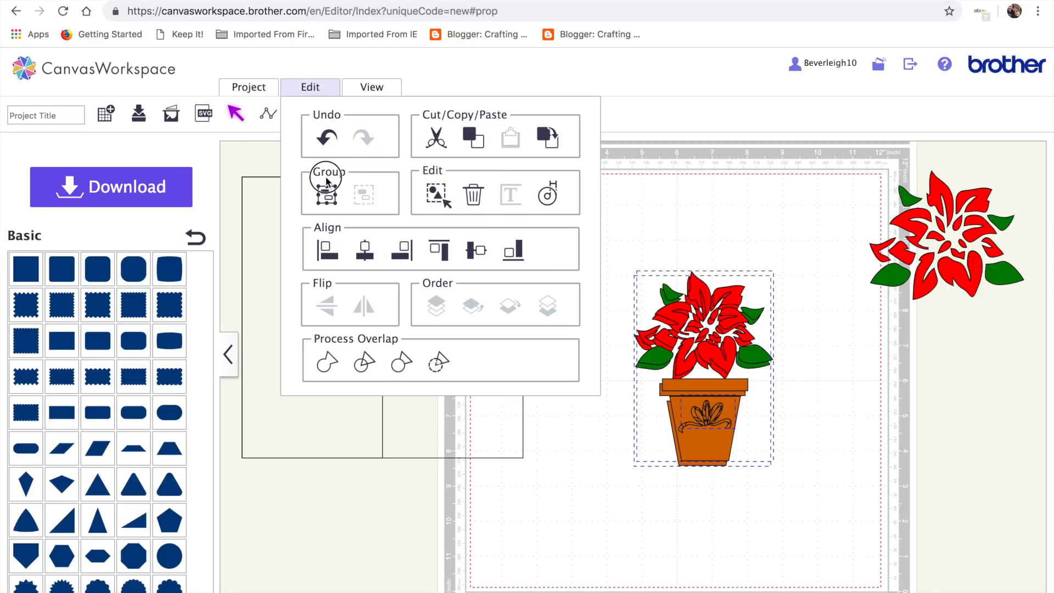
{"action": "left_click", "coordinate": [329, 202]}
{"action": "left_click_drag", "start_coordinate": [632, 269], "coordinate": [646, 284]}
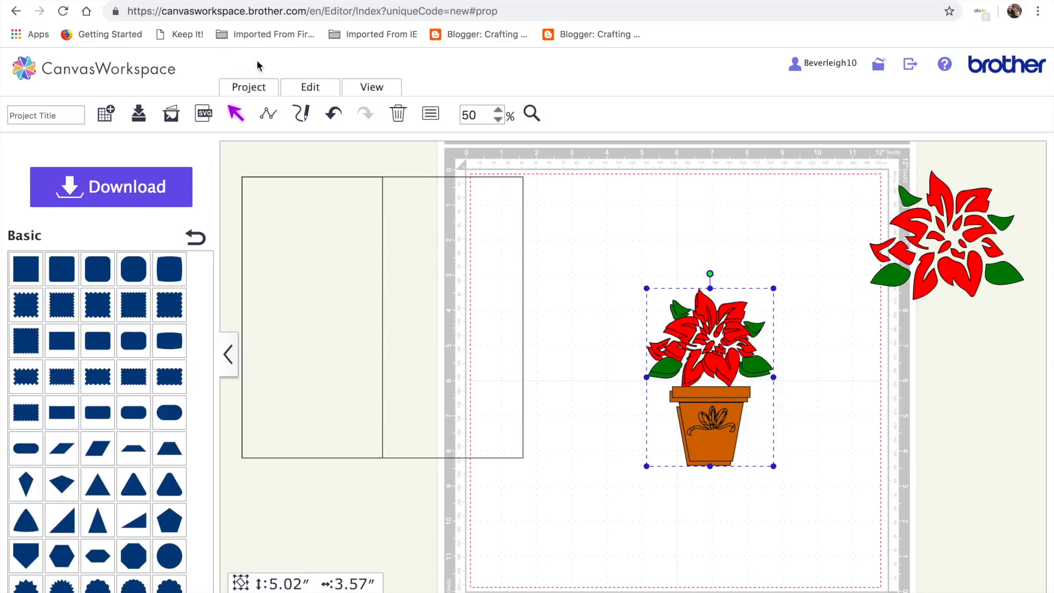
{"action": "left_click", "coordinate": [332, 111]}
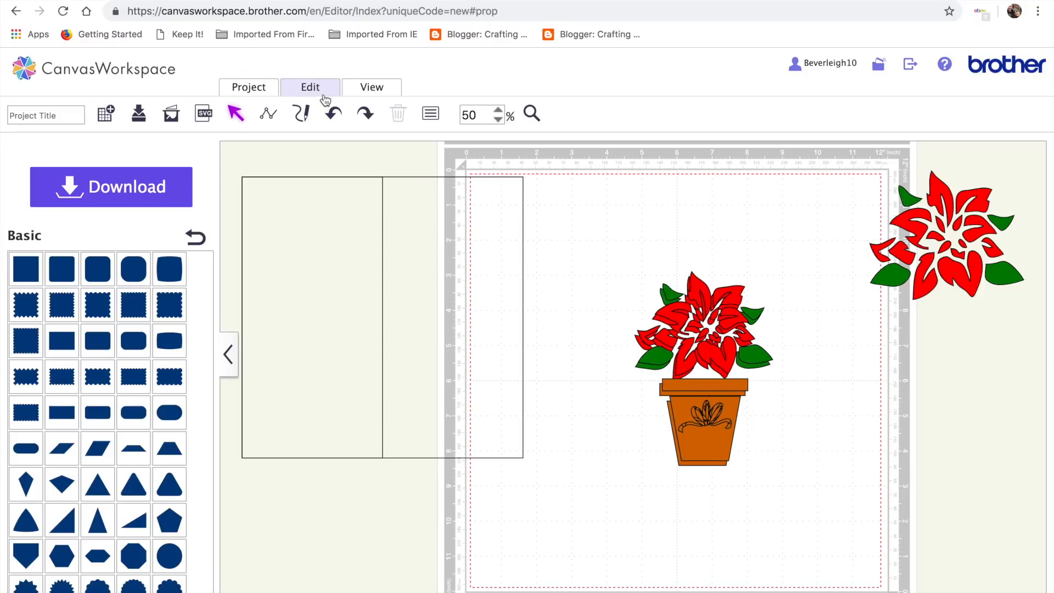
{"action": "left_click", "coordinate": [366, 113]}
{"action": "left_click", "coordinate": [320, 91]}
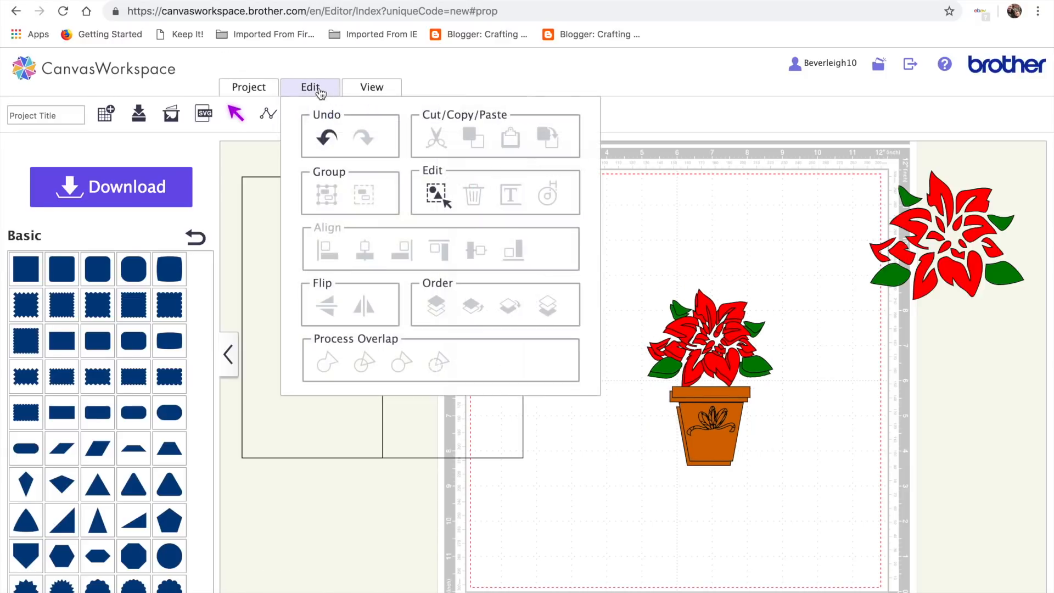
{"action": "left_click", "coordinate": [704, 358]}
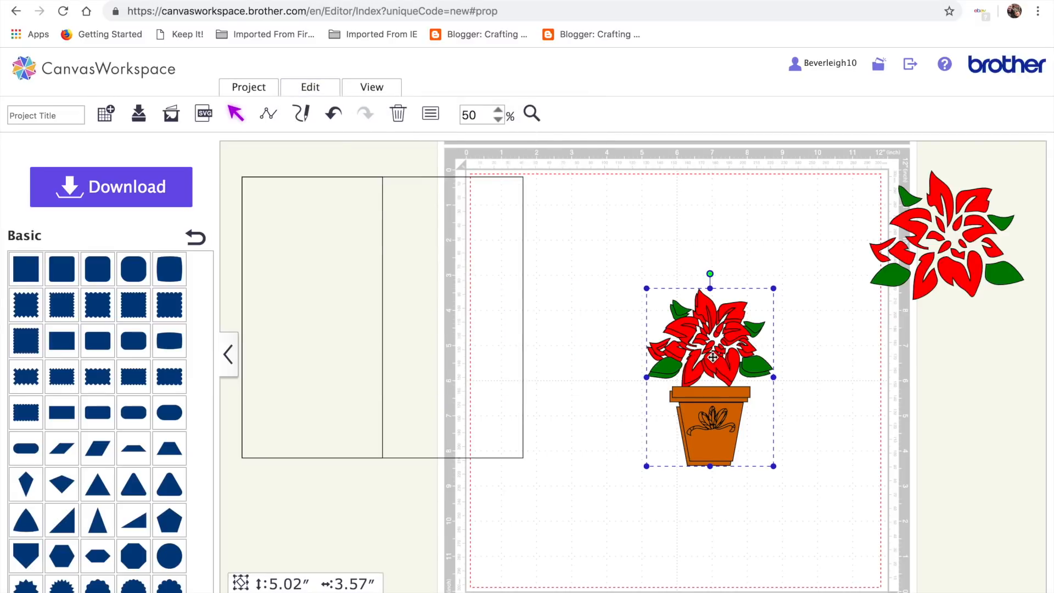
Step: Ungroup the stack and separate its layers, placing the flowerpot design with the bow on the card's right half
{"action": "left_click", "coordinate": [310, 86]}
{"action": "left_click", "coordinate": [365, 202]}
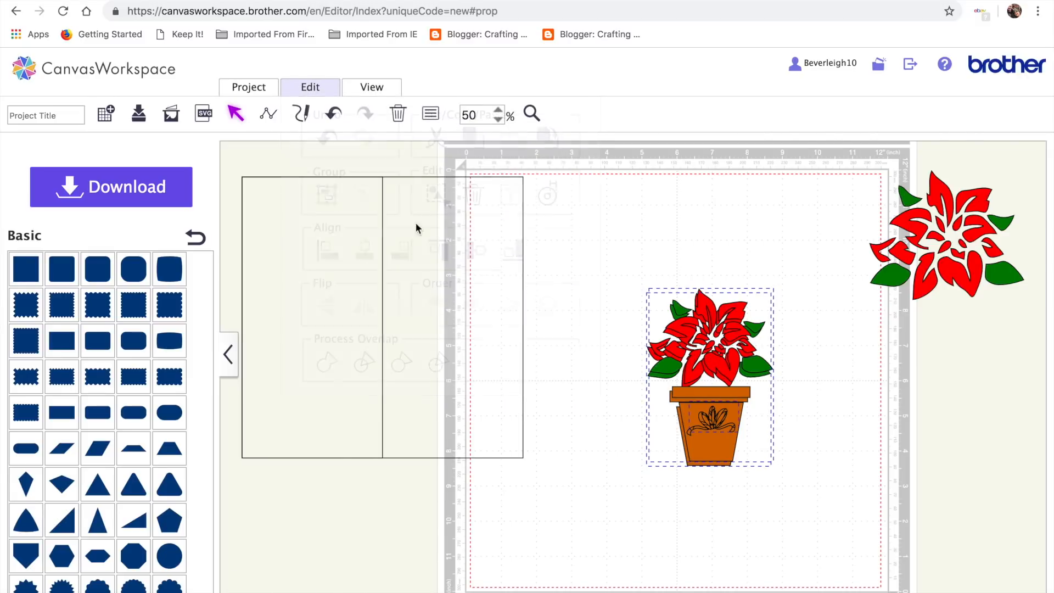
{"action": "left_click", "coordinate": [535, 179]}
{"action": "left_click_drag", "start_coordinate": [718, 401], "coordinate": [866, 425]}
{"action": "left_click_drag", "start_coordinate": [717, 448], "coordinate": [457, 371]}
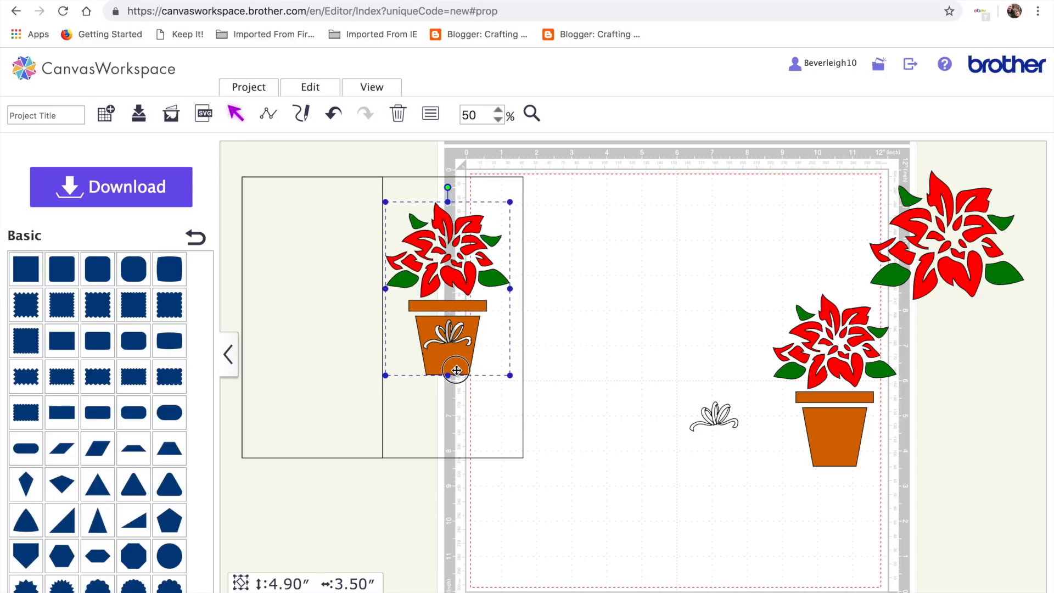
Step: Copy the flowerpot design with the bow onto the upper part of the mat and delete the flowerpot design without a bow
{"action": "key", "text": "ctrl+c"}
{"action": "key", "text": "ctrl+v"}
{"action": "left_click_drag", "start_coordinate": [463, 374], "coordinate": [697, 325]}
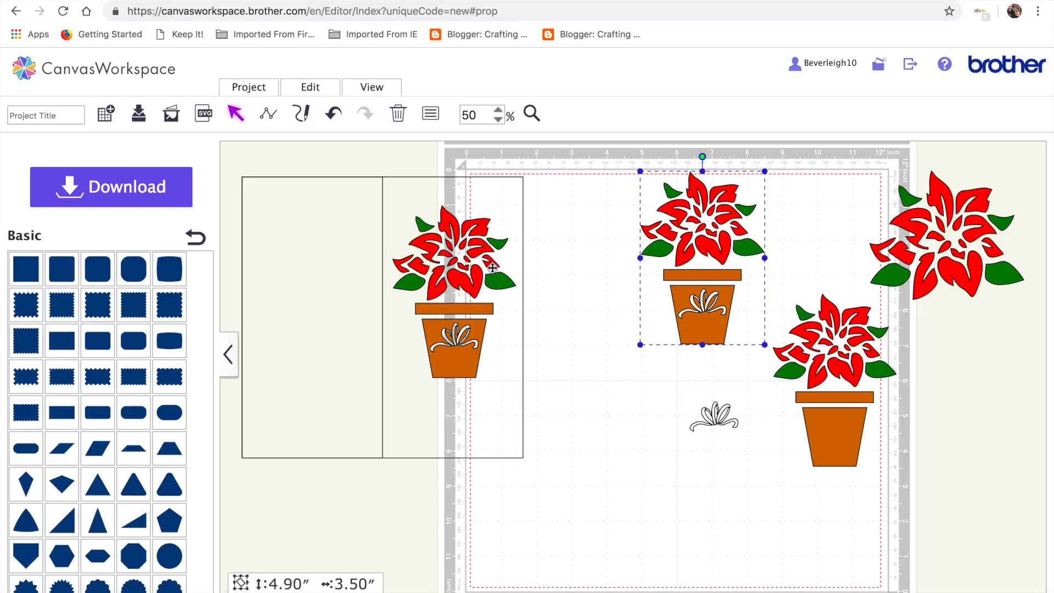
{"action": "left_click", "coordinate": [833, 433]}
{"action": "key", "text": "Delete"}
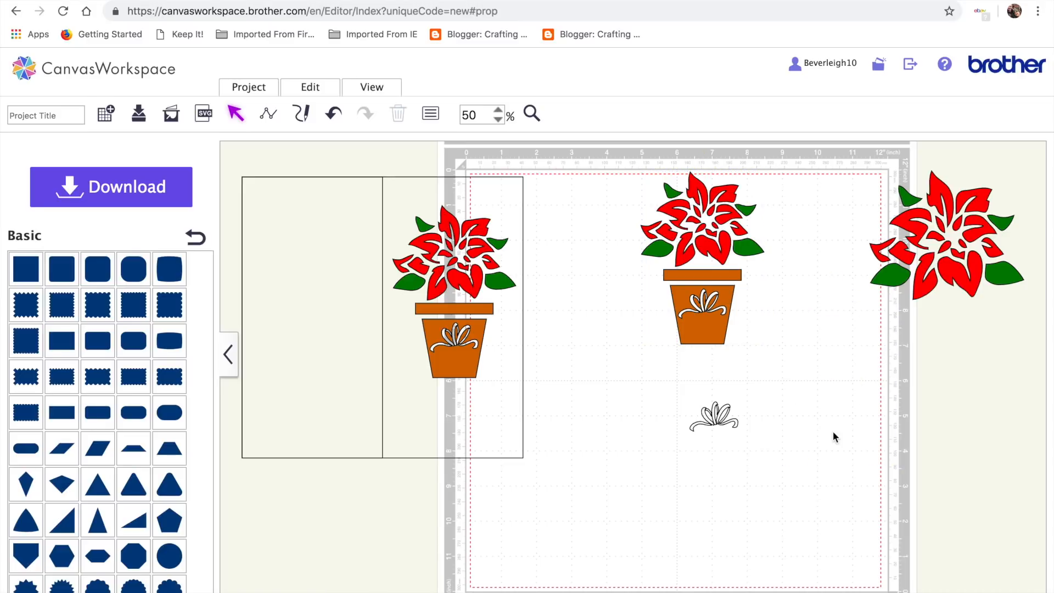
Step: Nudge the flowerpot design up slightly on the card and move its copy and the loose bow off the mat's right edge
{"action": "left_click", "coordinate": [684, 300]}
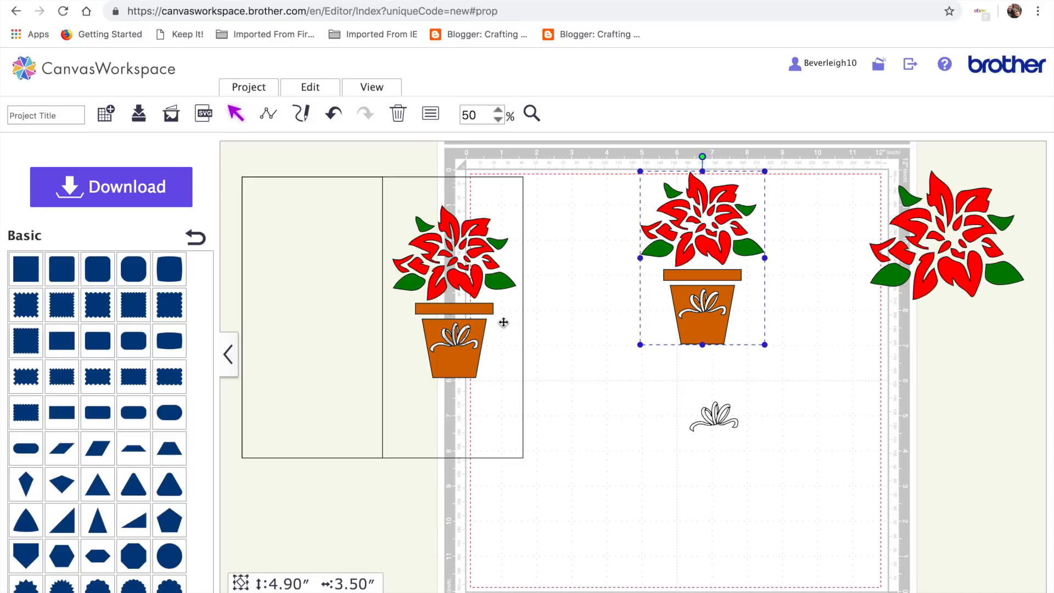
{"action": "left_click_drag", "start_coordinate": [462, 357], "coordinate": [459, 349]}
{"action": "left_click_drag", "start_coordinate": [619, 166], "coordinate": [796, 470]}
{"action": "left_click_drag", "start_coordinate": [764, 391], "coordinate": [987, 543]}
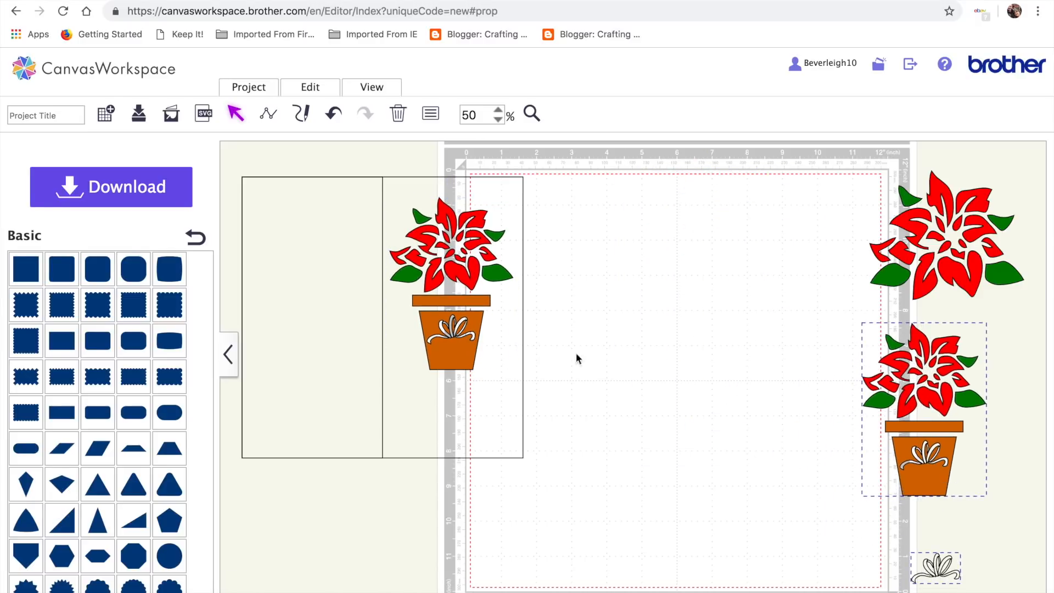
Step: Move the two-panel card together with its potted poinsettia onto the cutting mat and clear the selection
{"action": "left_click", "coordinate": [255, 154]}
{"action": "left_click_drag", "start_coordinate": [566, 375], "coordinate": [670, 321]}
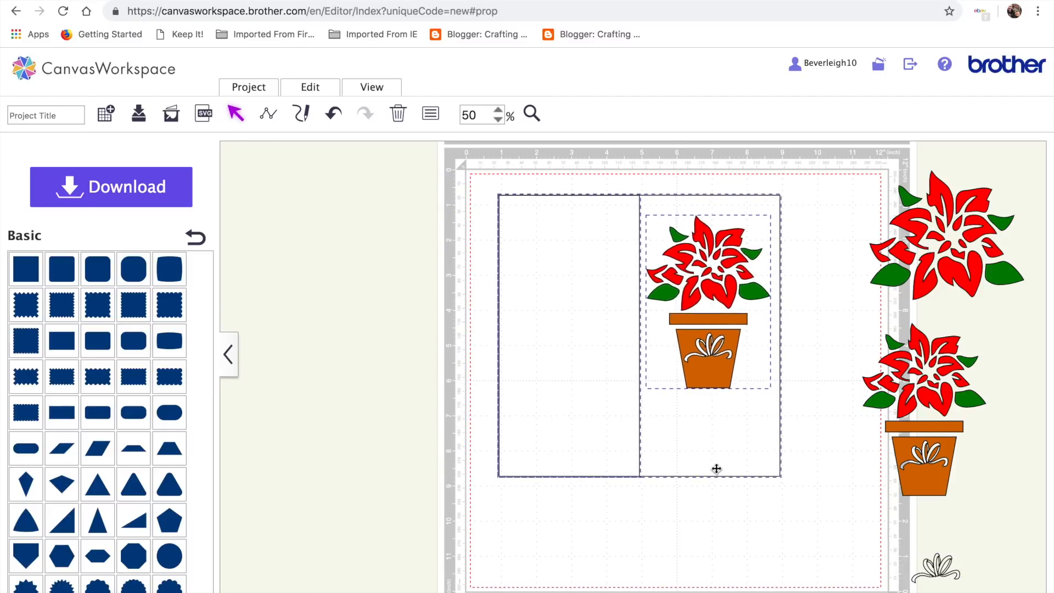
{"action": "left_click", "coordinate": [726, 532]}
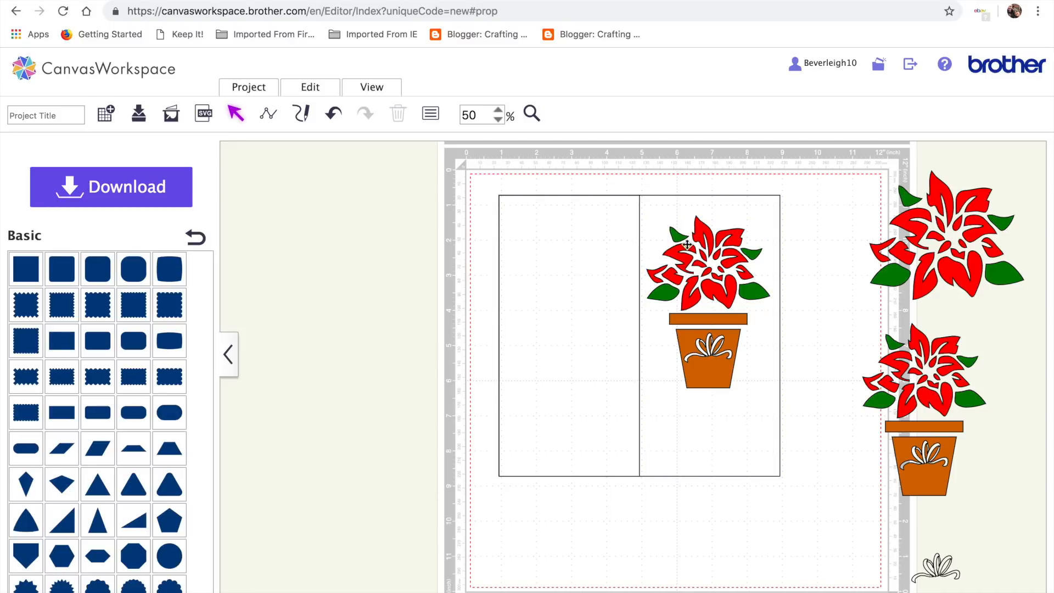
Step: Nudge the potted poinsettia slightly sideways to adjust its centering on the card's right-hand panel
{"action": "left_click", "coordinate": [611, 247]}
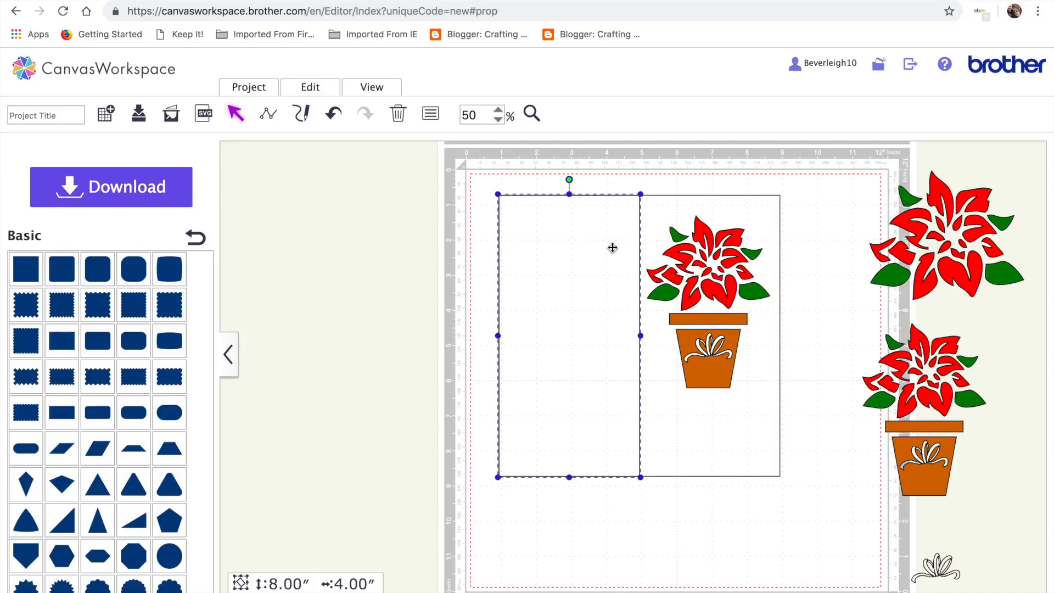
{"action": "left_click", "coordinate": [669, 550]}
{"action": "left_click", "coordinate": [707, 363]}
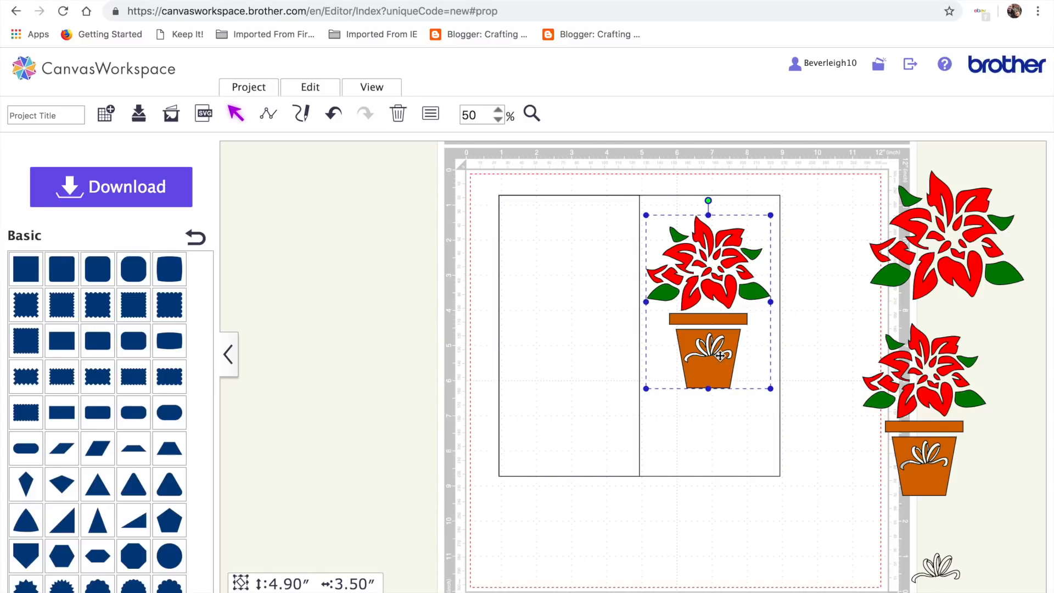
{"action": "left_click_drag", "start_coordinate": [719, 355], "coordinate": [720, 355]}
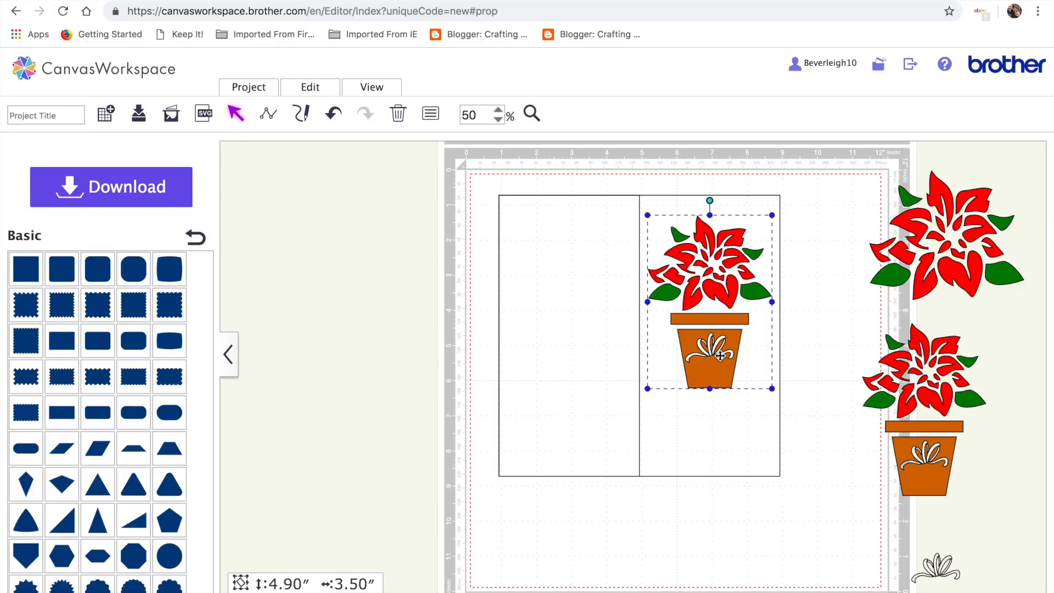
{"action": "key", "text": "Left"}
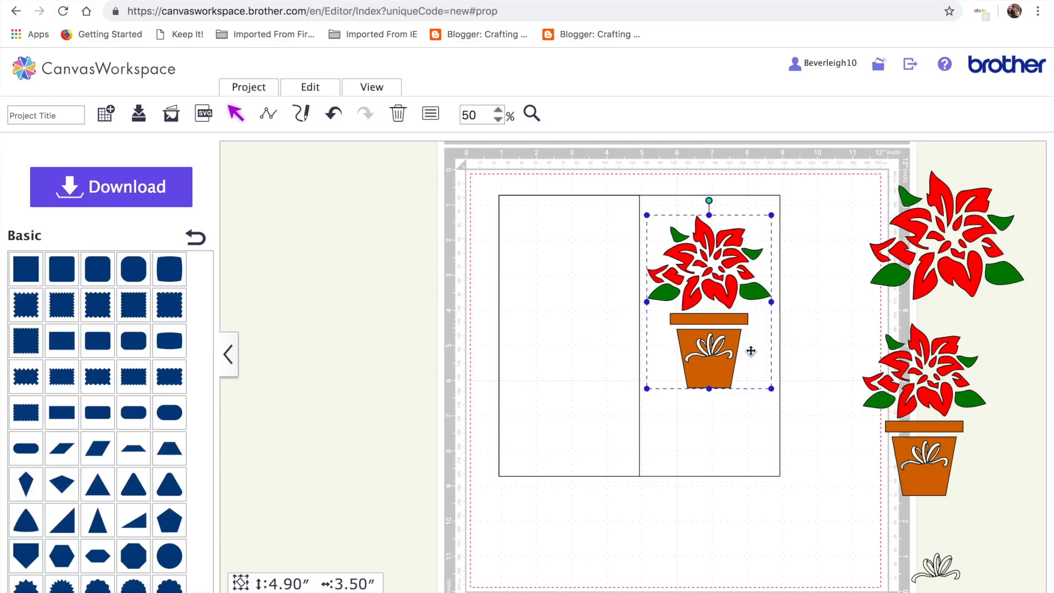
{"action": "left_click", "coordinate": [745, 573]}
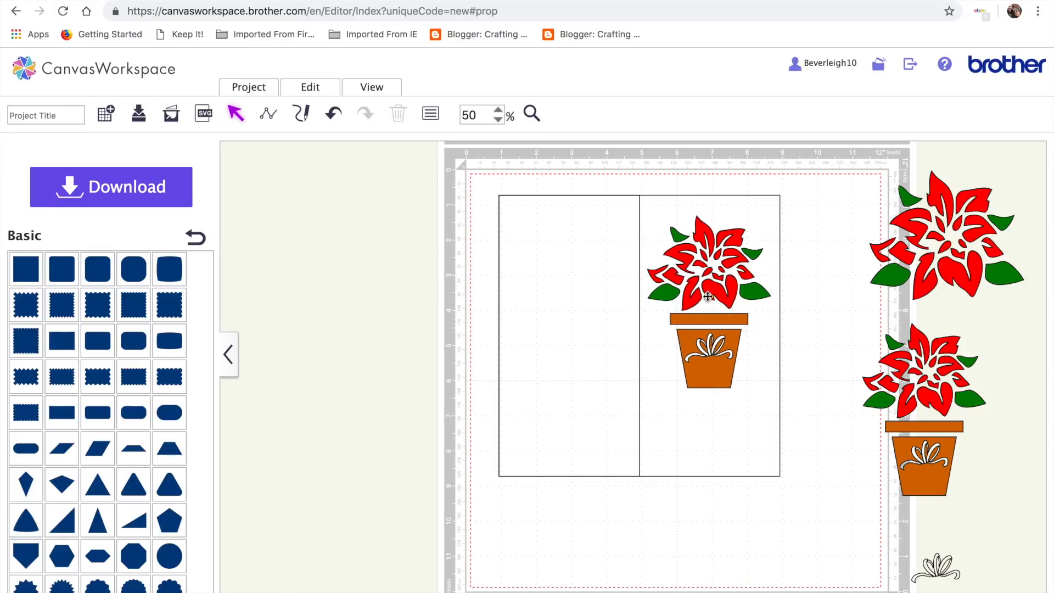
Step: Combine the 8 by 8 inch card base and its potted poinsettia with Process Overlap so the plant's shapes become cutouts
{"action": "left_click", "coordinate": [697, 420]}
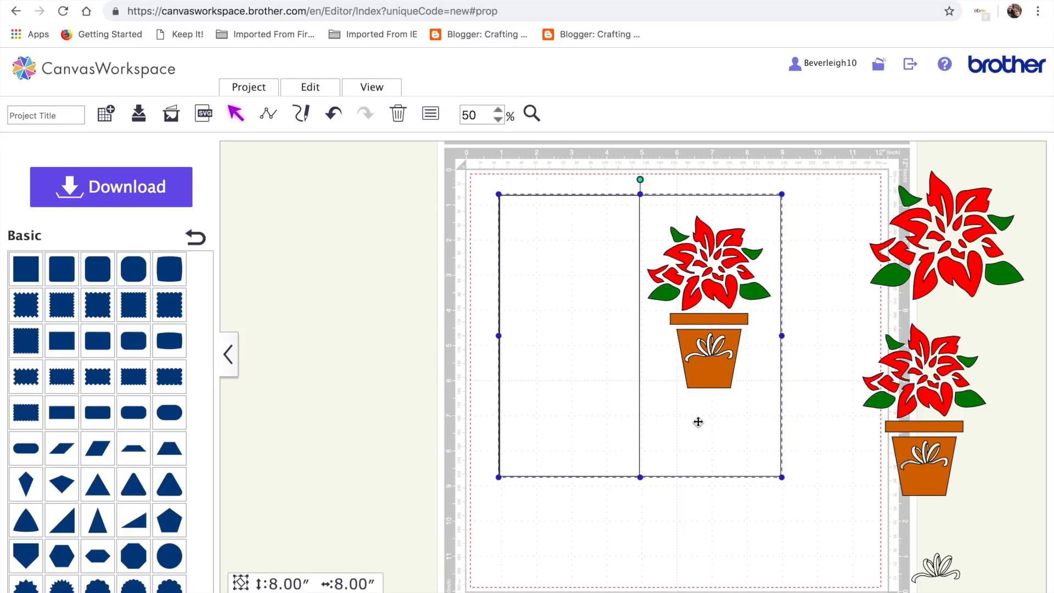
{"action": "left_click", "coordinate": [708, 519]}
{"action": "left_click", "coordinate": [710, 281]}
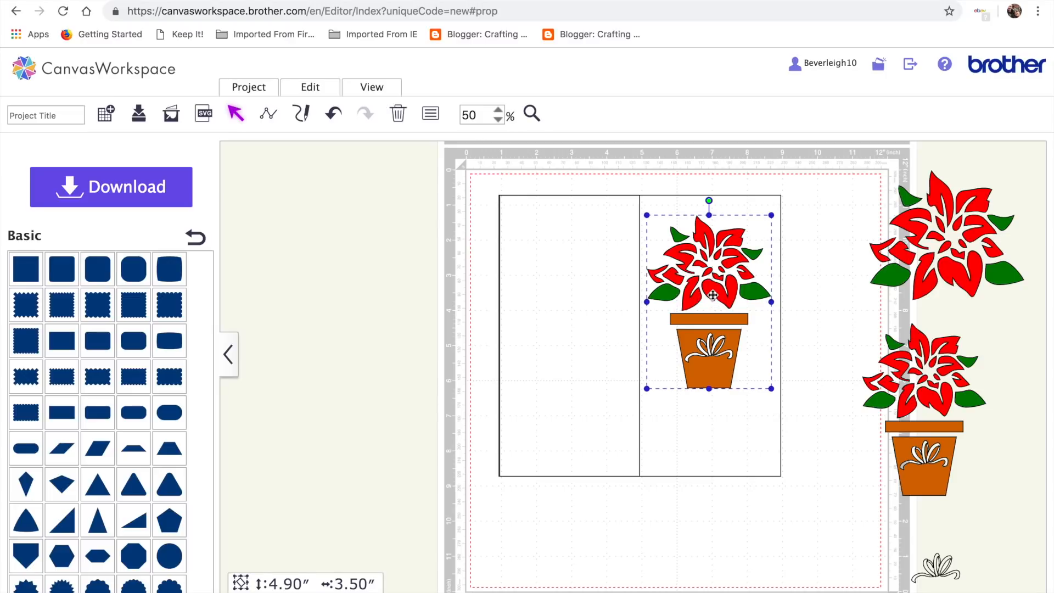
{"action": "left_click", "coordinate": [709, 431], "text": "shift"}
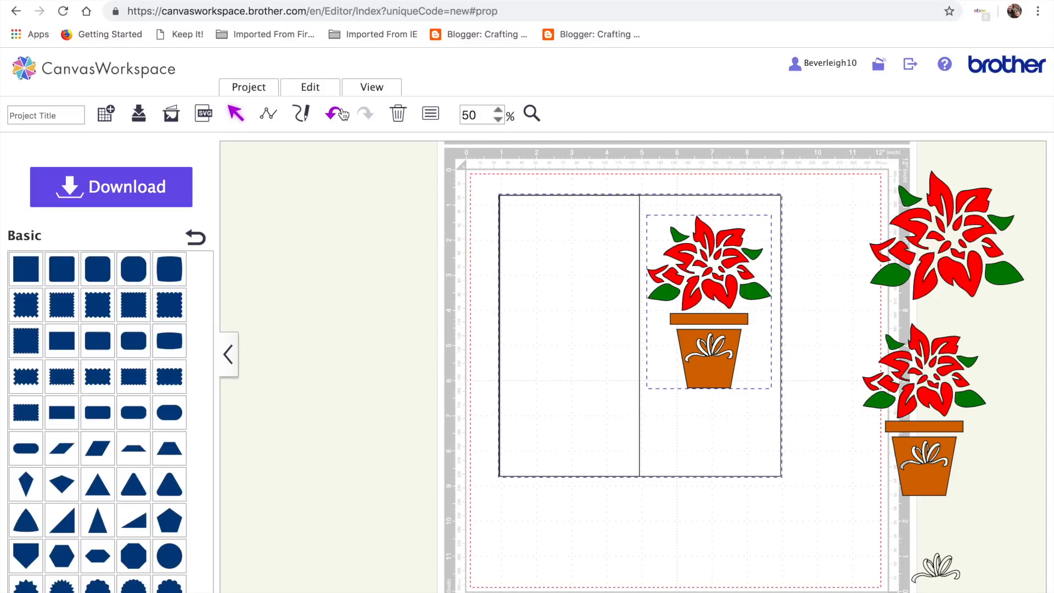
{"action": "left_click", "coordinate": [311, 88]}
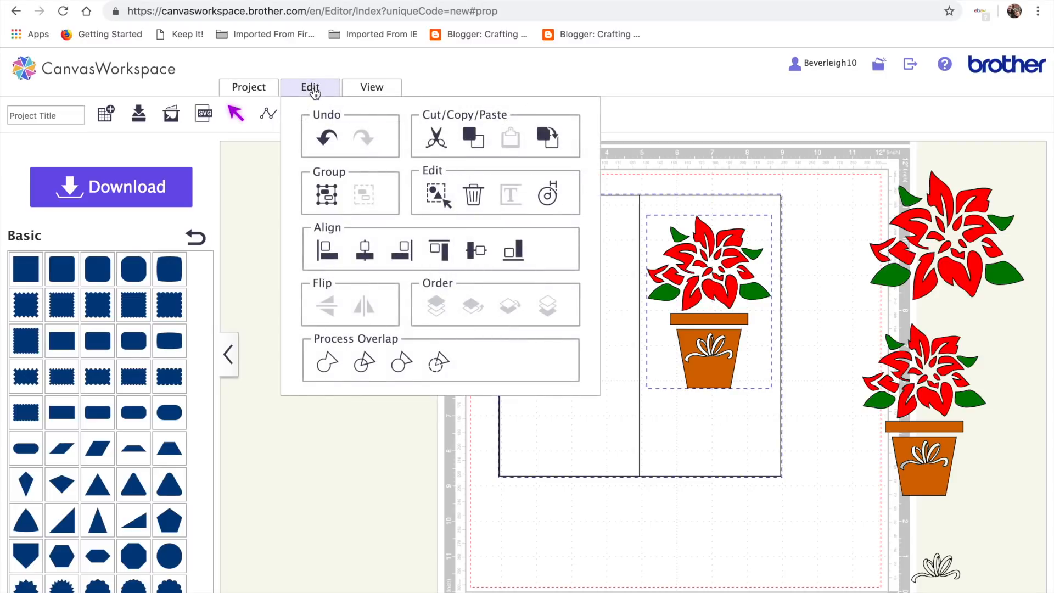
{"action": "left_click", "coordinate": [442, 368]}
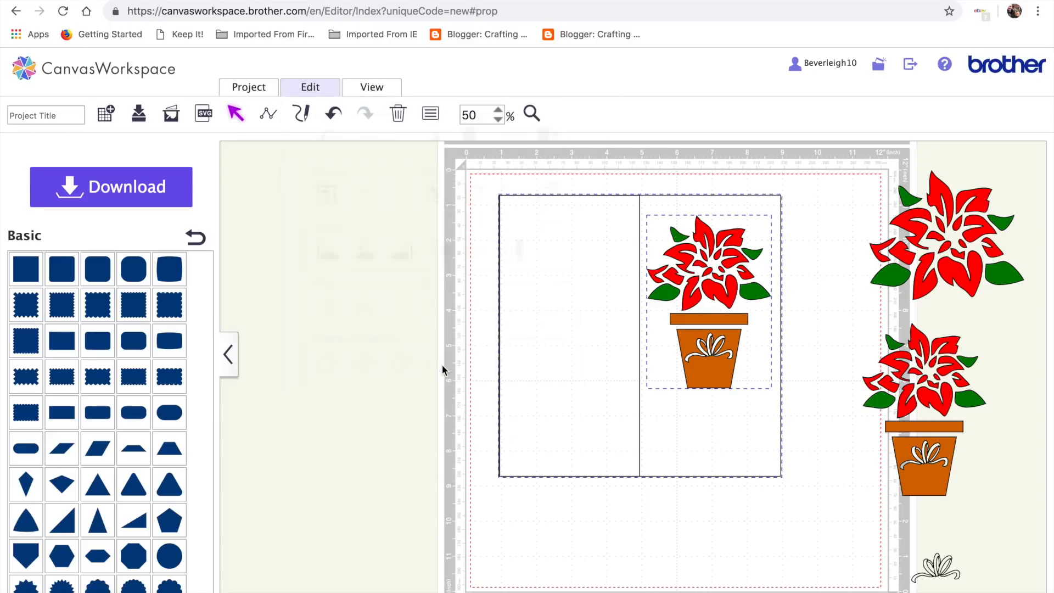
{"action": "left_click", "coordinate": [726, 421]}
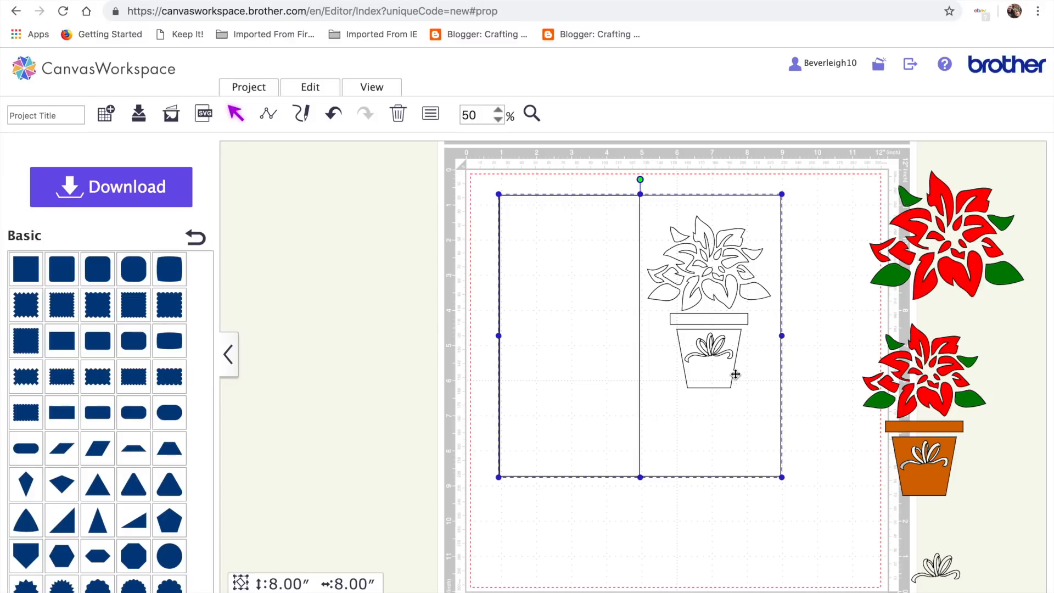
Step: Move the colored plant copy beside the mat slightly and examine the bow outlines on the card's pot at 200%
{"action": "mouse_move", "coordinate": [907, 450]}
{"action": "left_mouse_down"}
{"action": "mouse_move", "coordinate": [648, 305]}
{"action": "mouse_move", "coordinate": [919, 461]}
{"action": "left_mouse_up"}
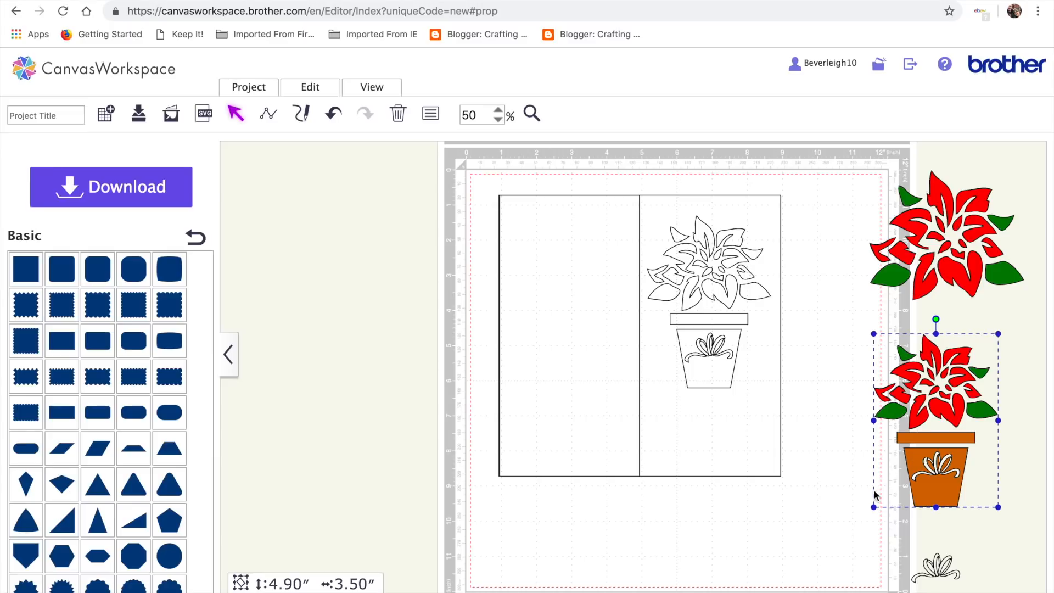
{"action": "left_click", "coordinate": [532, 114]}
{"action": "left_click", "coordinate": [704, 368]}
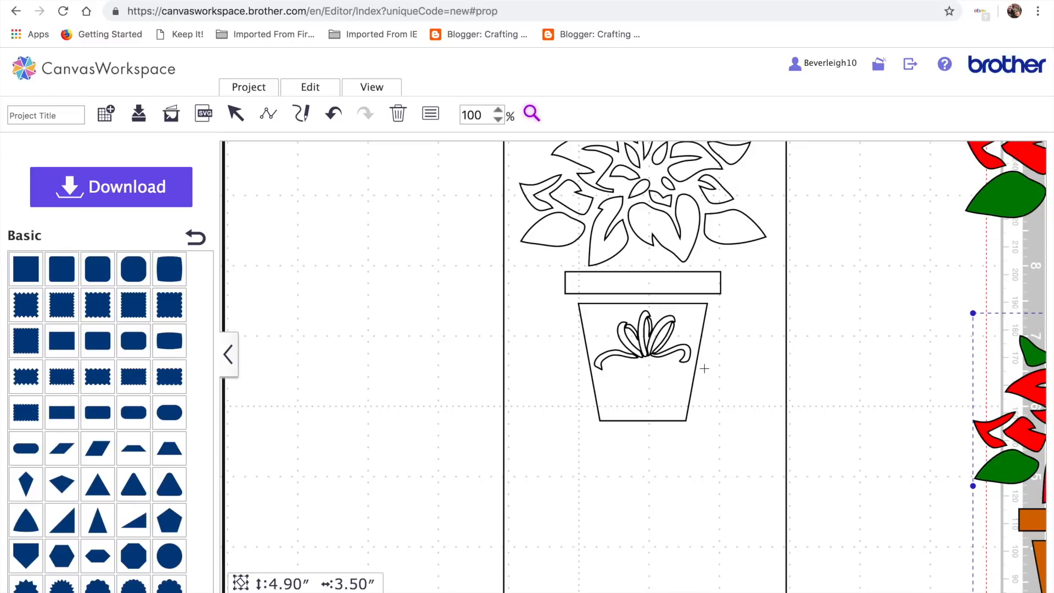
{"action": "left_click", "coordinate": [703, 367]}
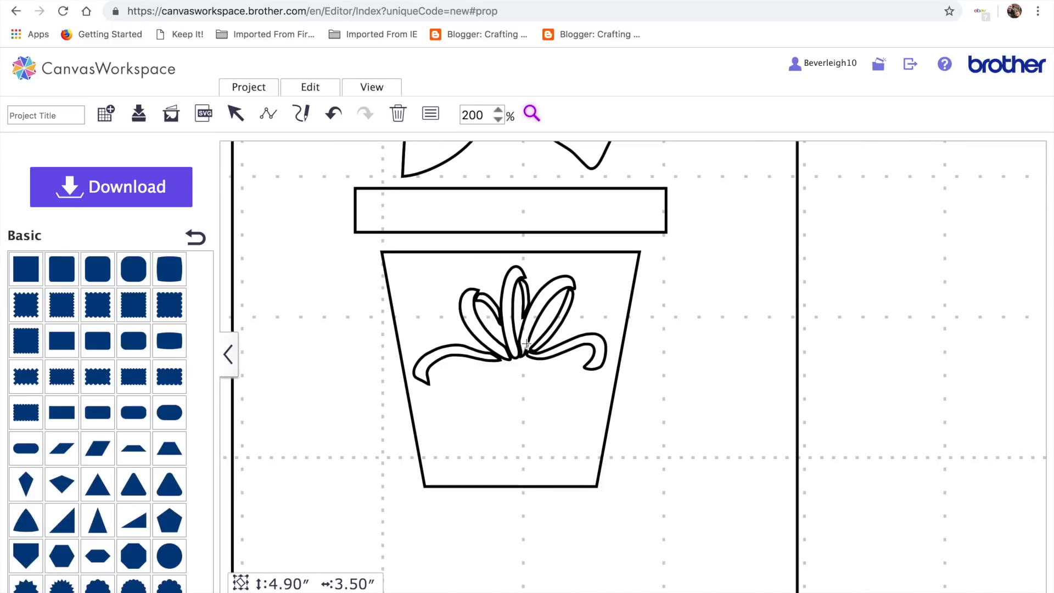
Step: Undo the plant copy's move and the overlap processing, redo the overlap processing, and fit the view to the mat
{"action": "left_click", "coordinate": [334, 113]}
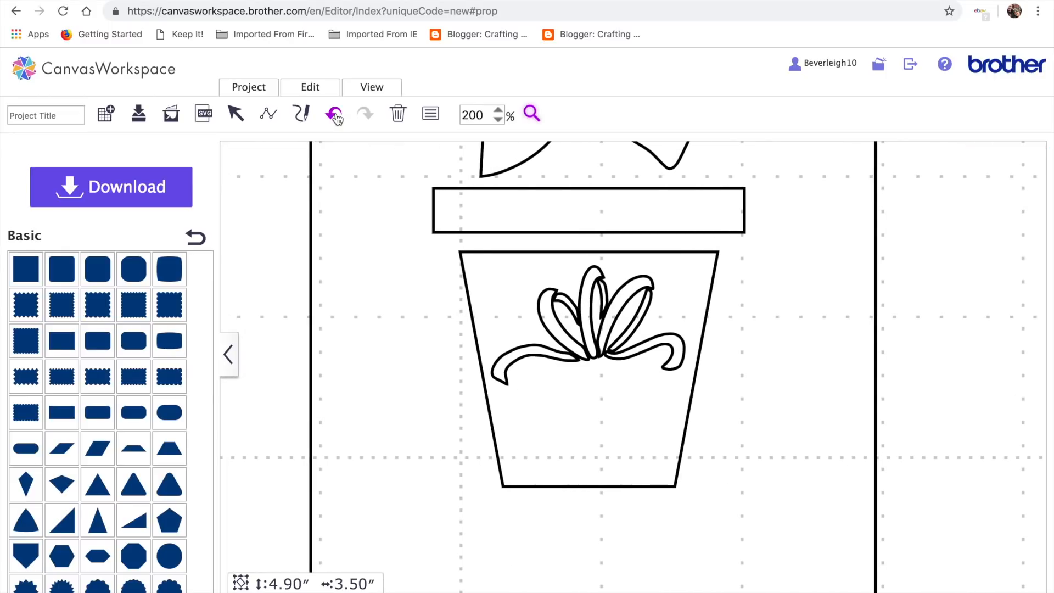
{"action": "left_click", "coordinate": [335, 115]}
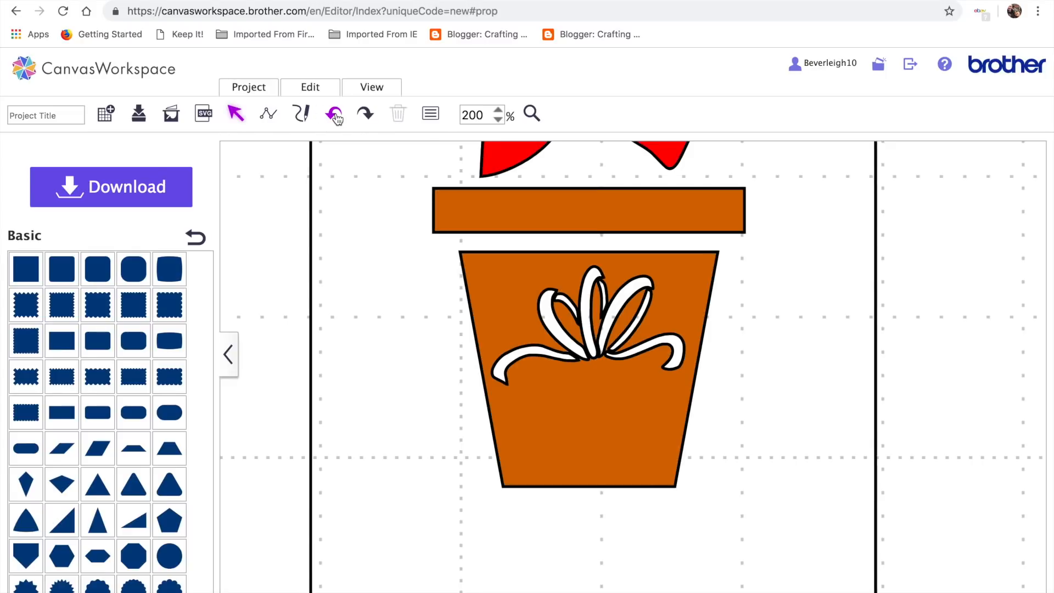
{"action": "left_click", "coordinate": [295, 85]}
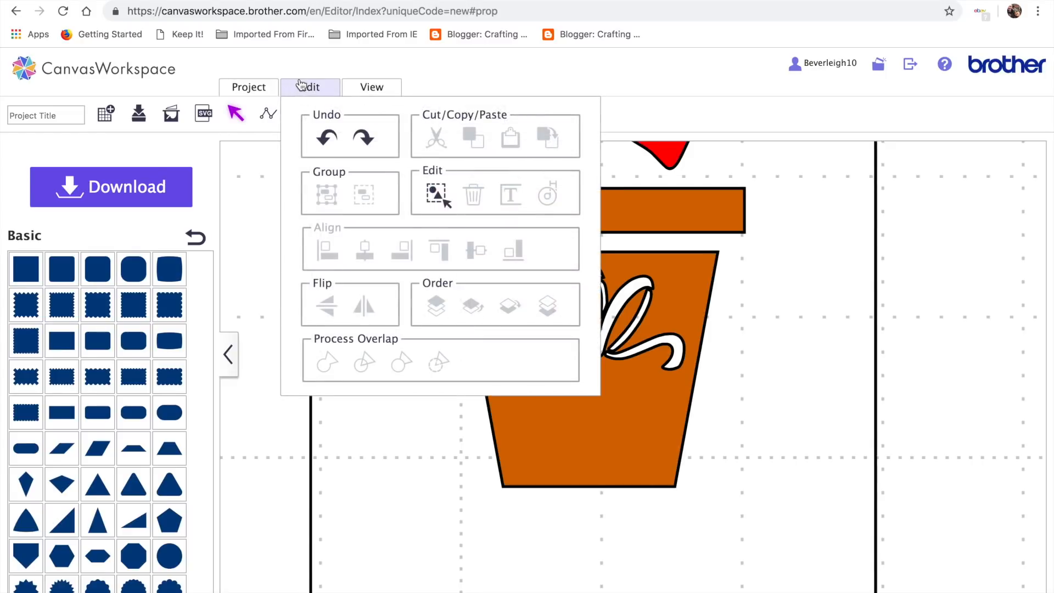
{"action": "left_click", "coordinate": [364, 139]}
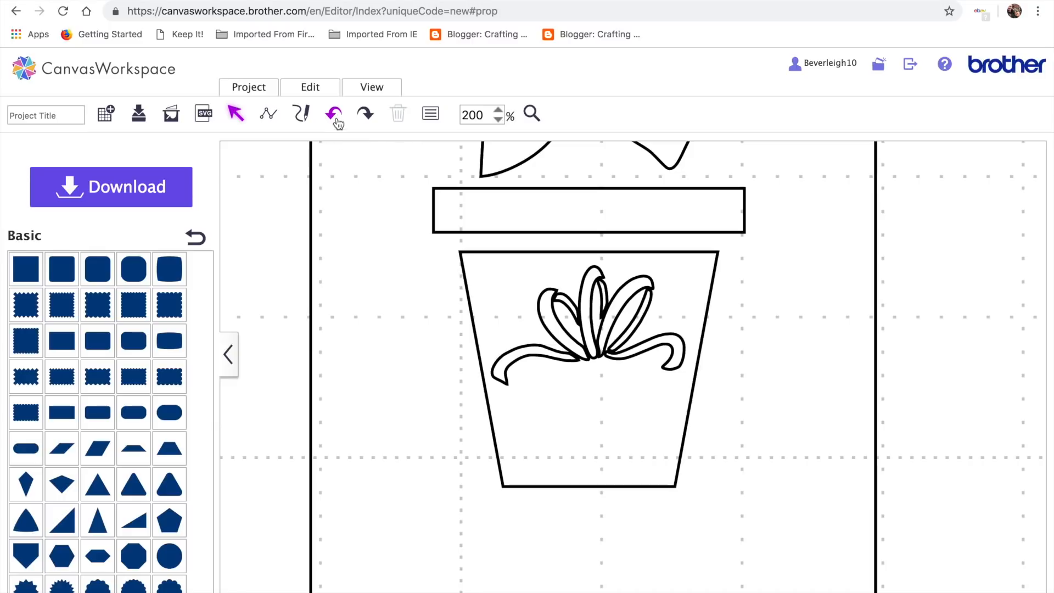
{"action": "left_click", "coordinate": [378, 87]}
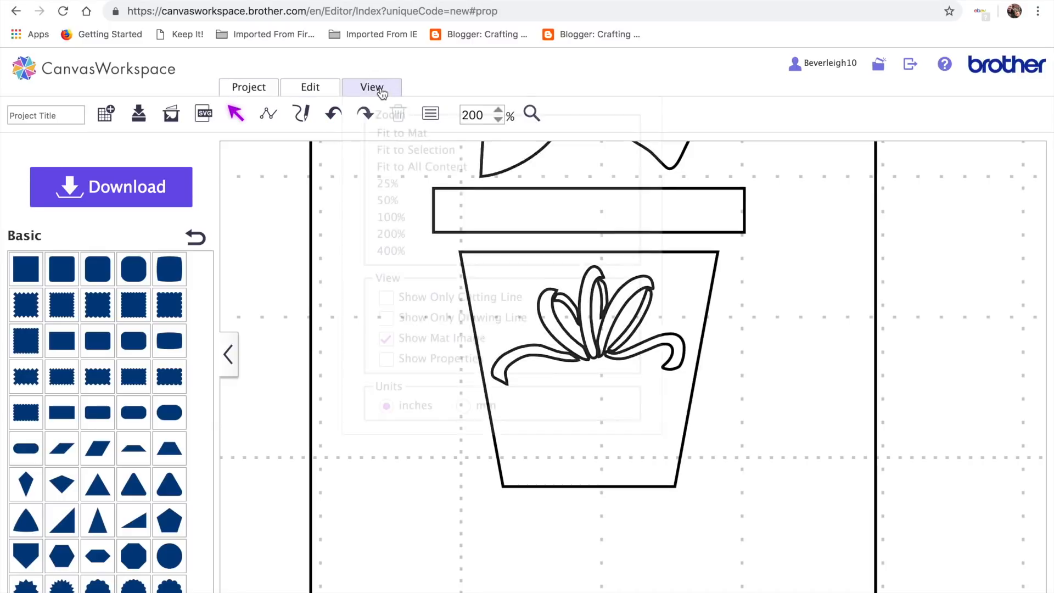
{"action": "left_click", "coordinate": [411, 134]}
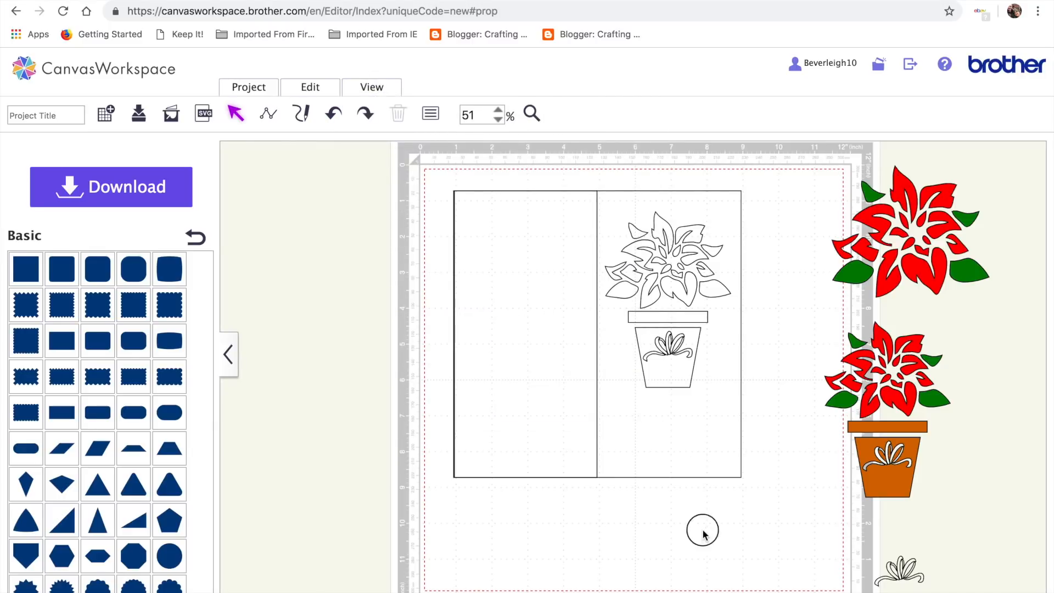
Step: Fill the 8 by 8 inch card base containing the plant cutouts with black
{"action": "left_click", "coordinate": [674, 422]}
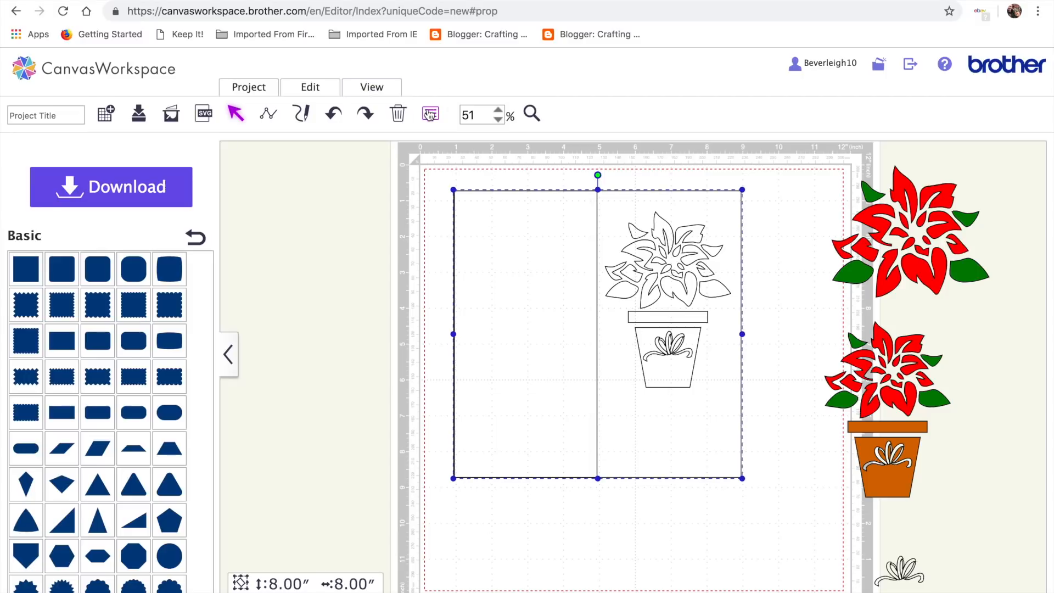
{"action": "left_click", "coordinate": [430, 113]}
{"action": "left_click", "coordinate": [773, 449]}
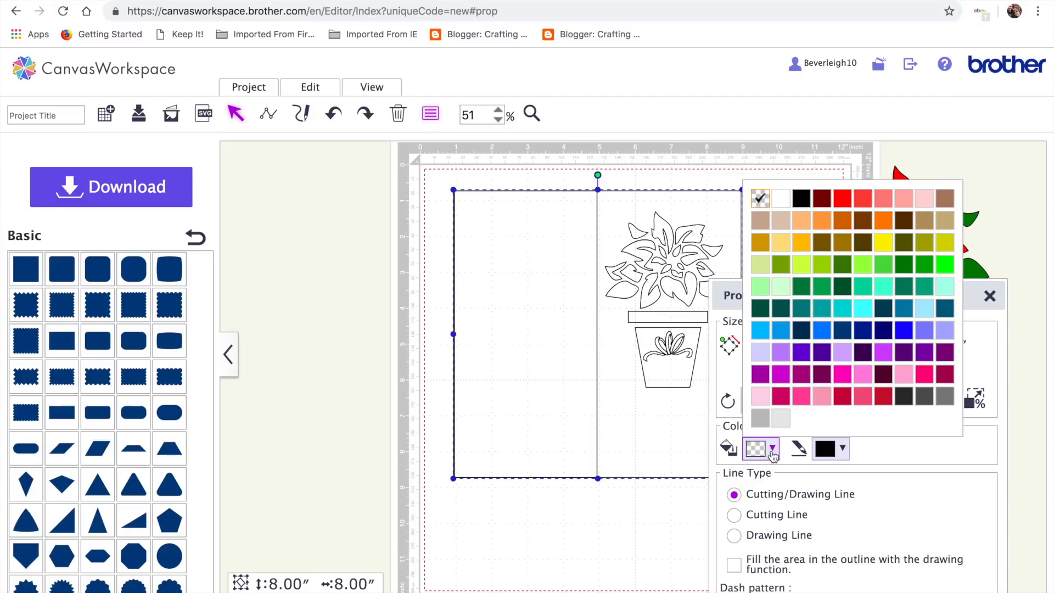
{"action": "left_click", "coordinate": [800, 196]}
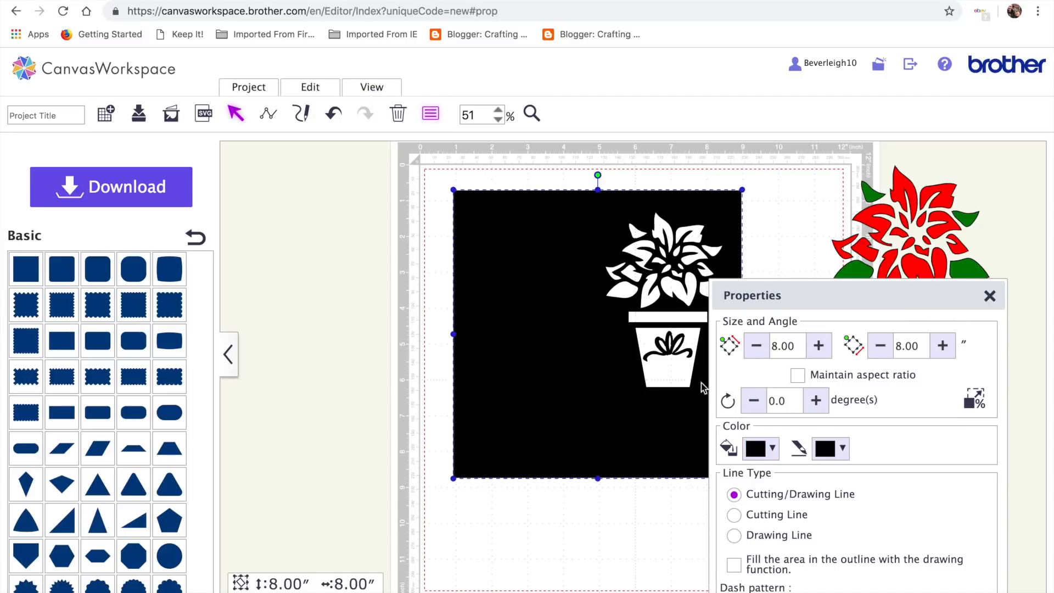
{"action": "left_click", "coordinate": [635, 515]}
{"action": "left_click", "coordinate": [544, 382]}
{"action": "left_click", "coordinate": [677, 522]}
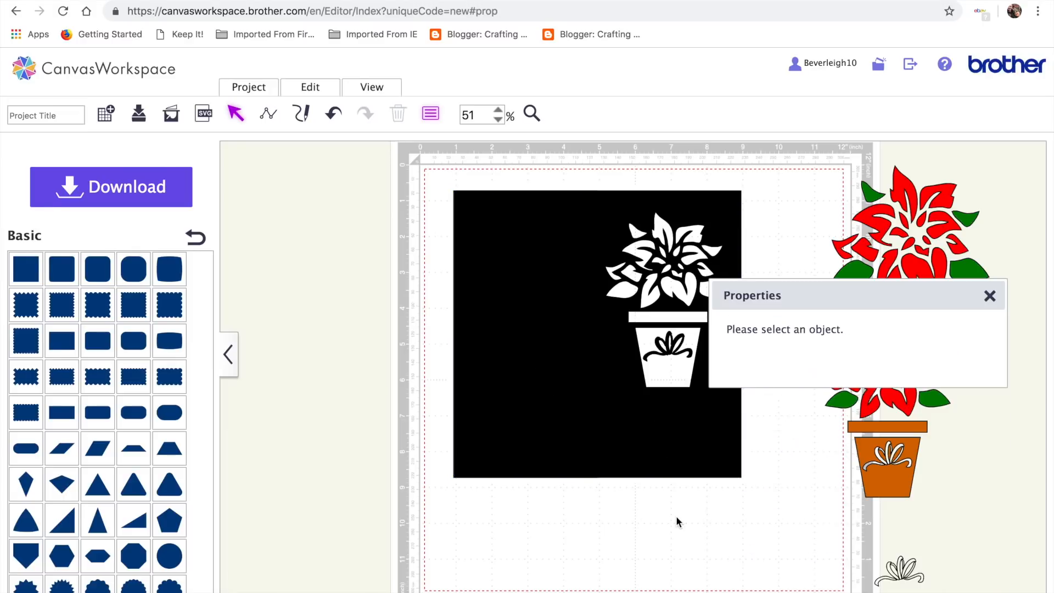
Step: Send the black card base backward so it sits behind the 4 by 8 inch panel
{"action": "left_click", "coordinate": [555, 412]}
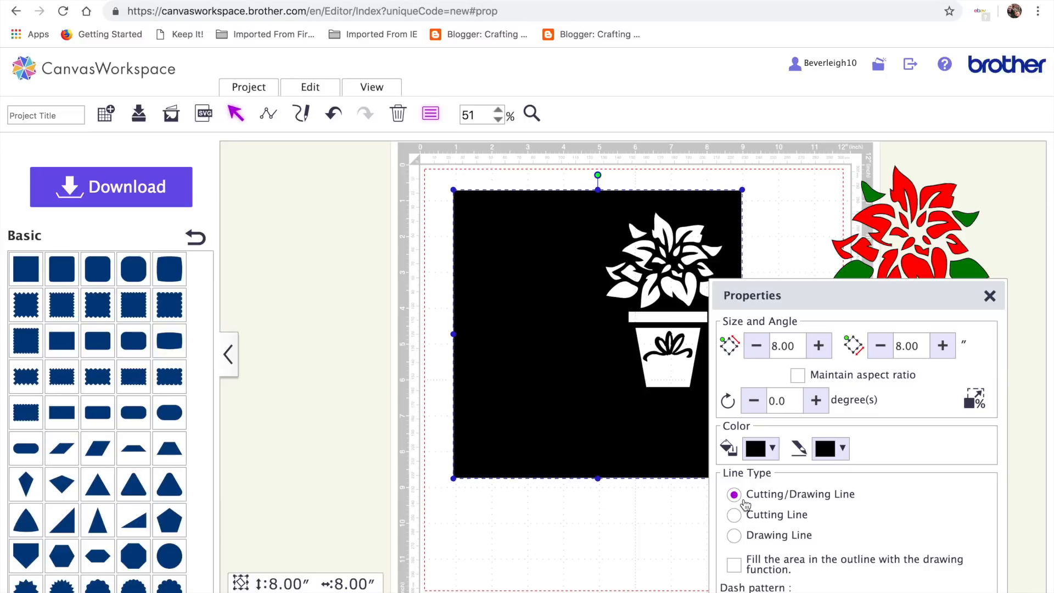
{"action": "left_click", "coordinate": [311, 89]}
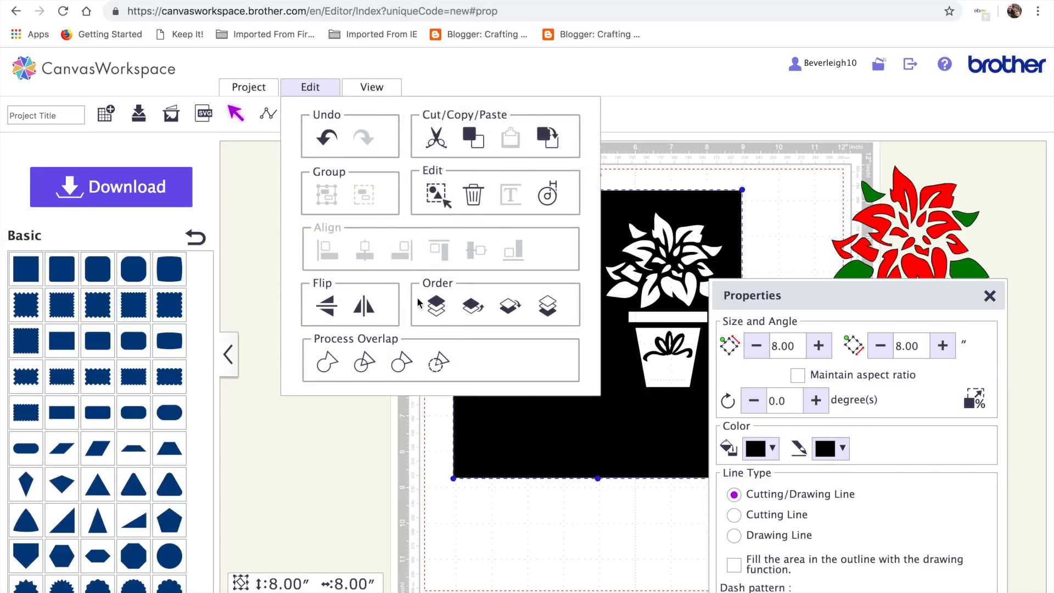
{"action": "left_click", "coordinate": [508, 311]}
{"action": "left_click", "coordinate": [578, 583]}
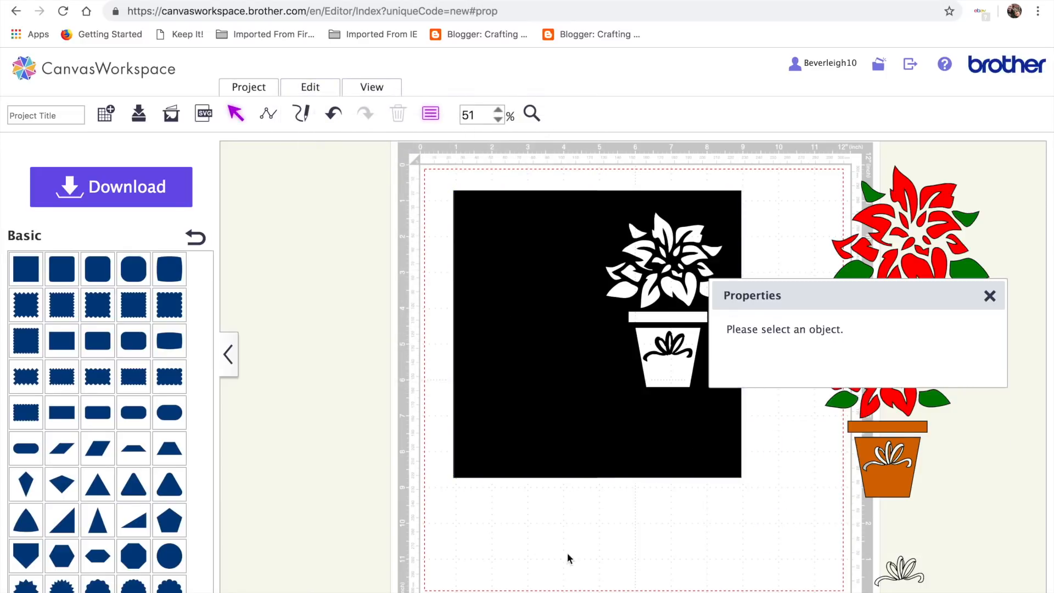
Step: Fill the 4 by 8 inch panel on the card's left half with white and close its properties
{"action": "left_click", "coordinate": [529, 420]}
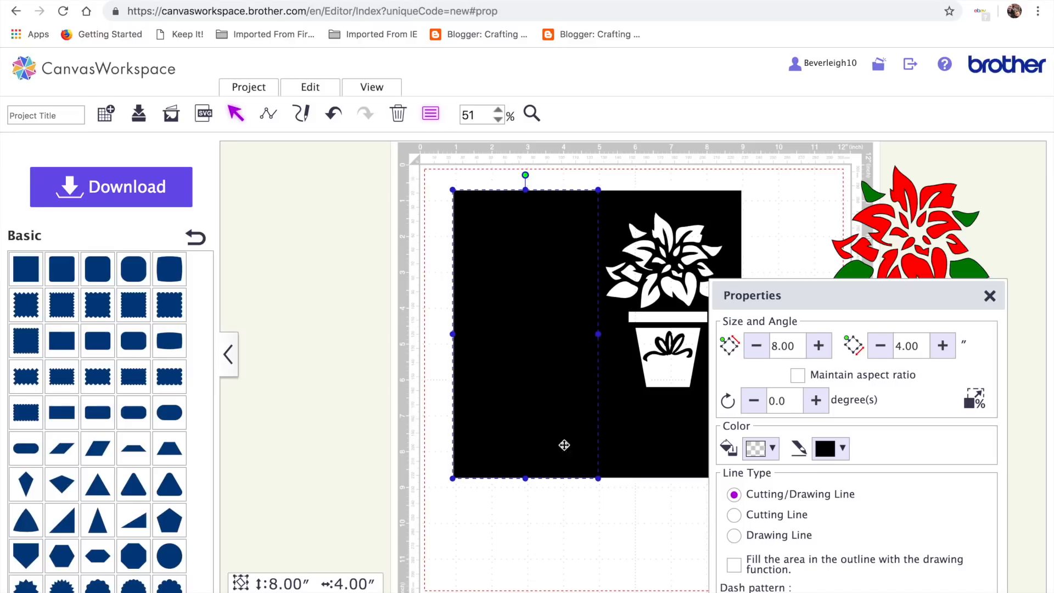
{"action": "left_click", "coordinate": [760, 448]}
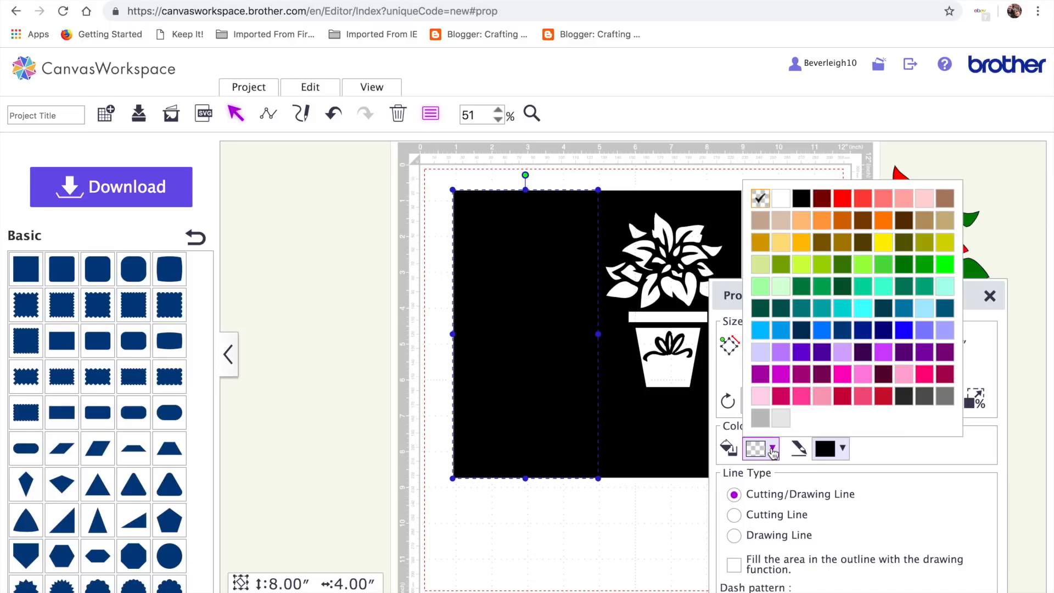
{"action": "left_click", "coordinate": [781, 198]}
{"action": "left_click", "coordinate": [565, 543]}
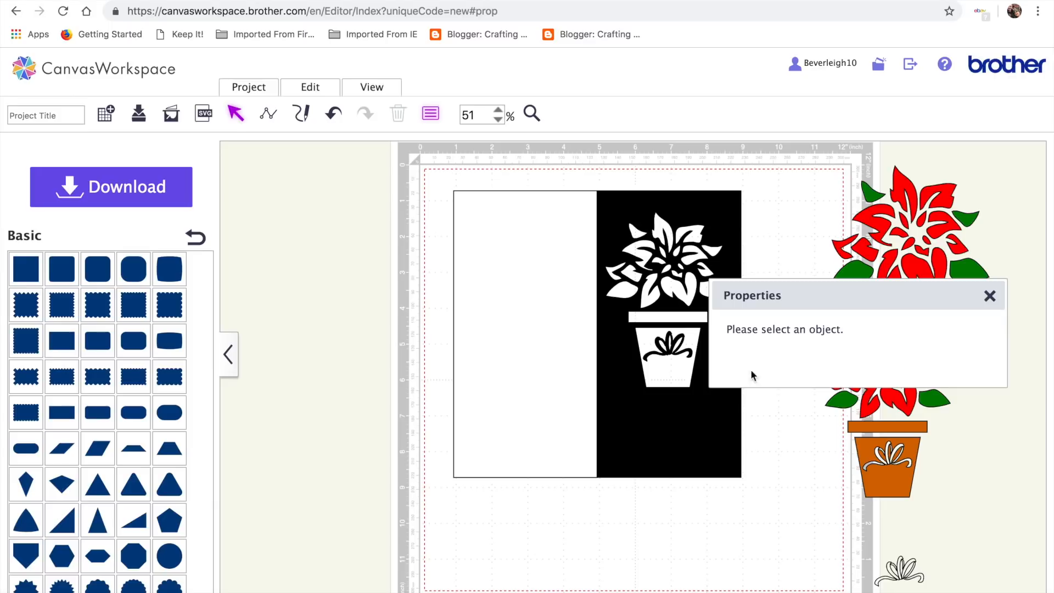
{"action": "left_click", "coordinate": [991, 298]}
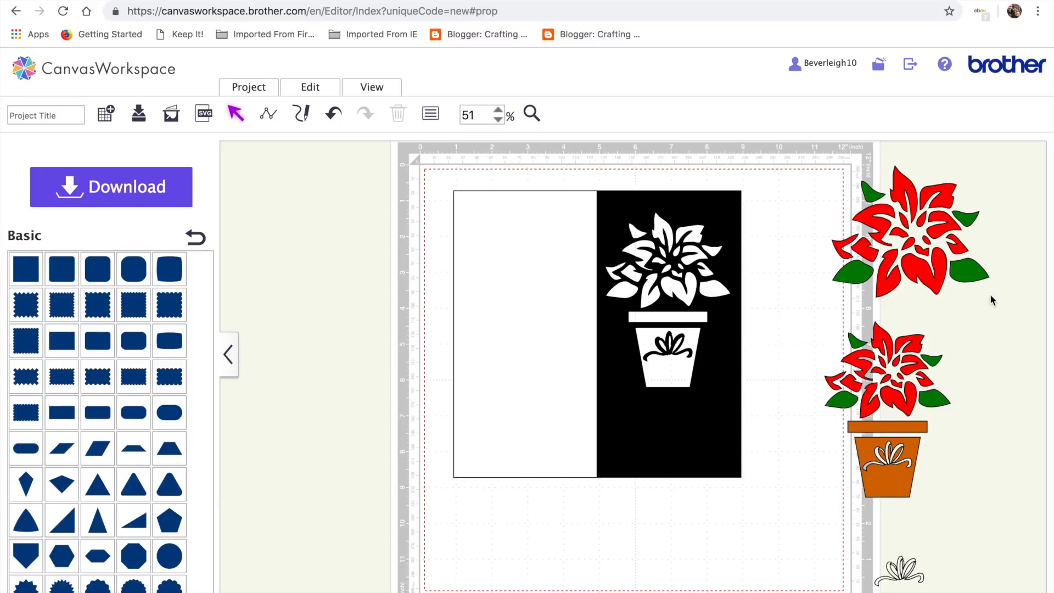
Step: Reduce the white 4 by 8 inch panel to a vertical fold line by deleting its two outer corner points
{"action": "left_click", "coordinate": [535, 401]}
{"action": "double_click", "coordinate": [535, 401]}
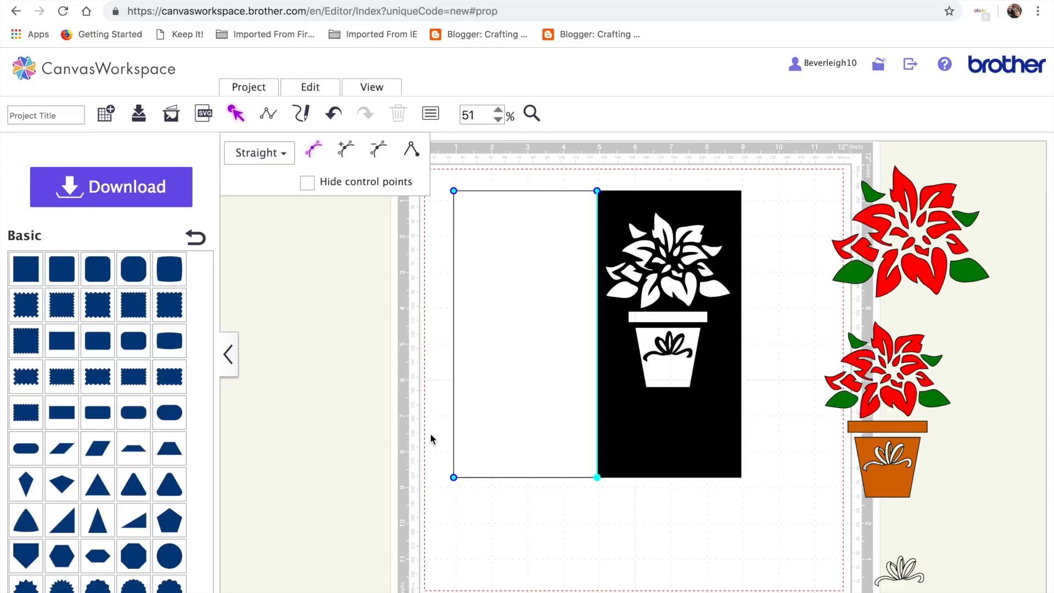
{"action": "left_click", "coordinate": [453, 477]}
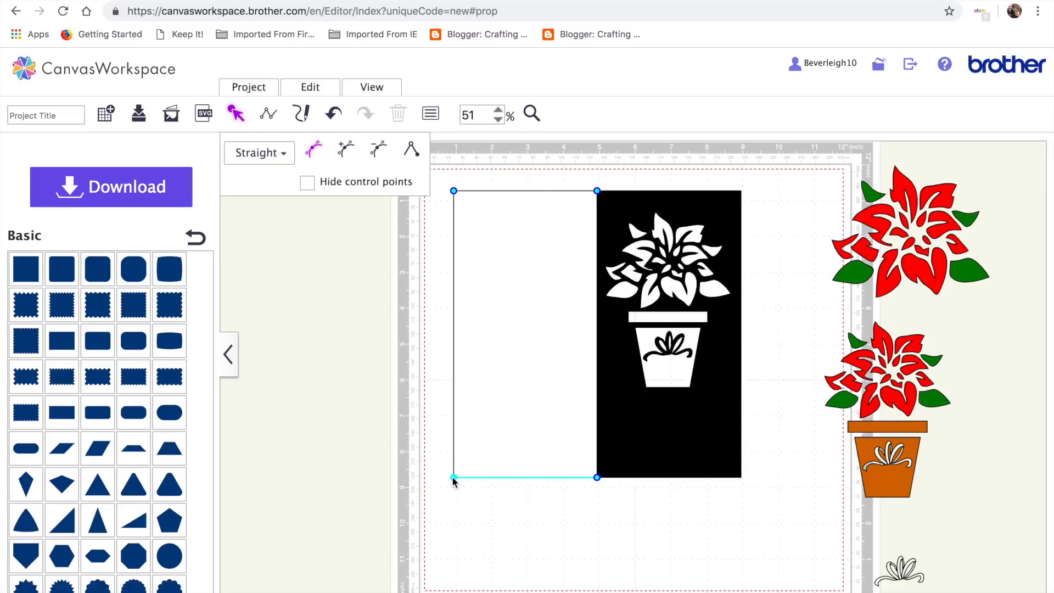
{"action": "left_click", "coordinate": [453, 191]}
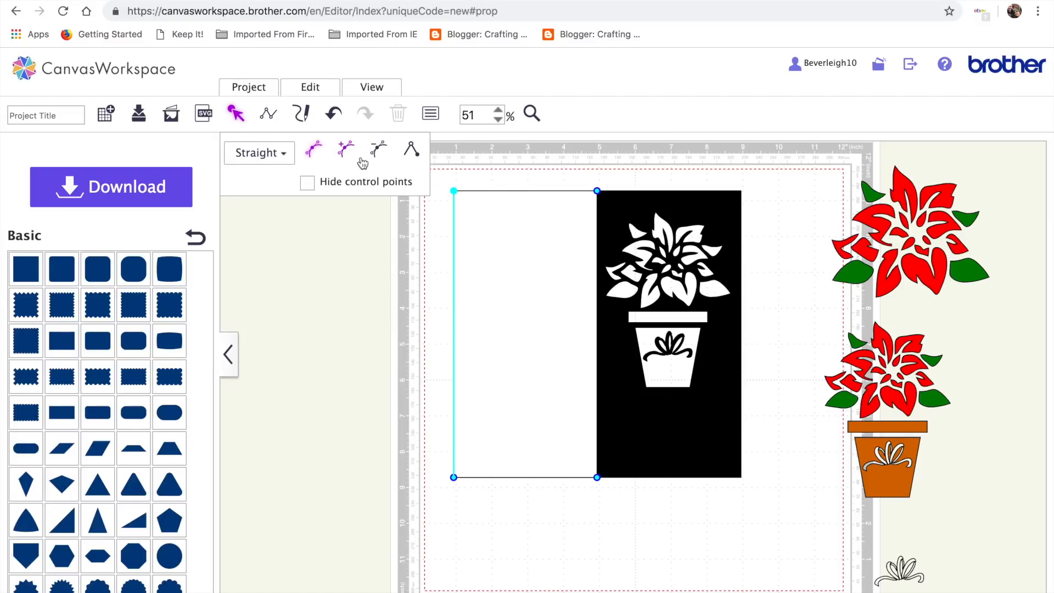
{"action": "left_click", "coordinate": [378, 150]}
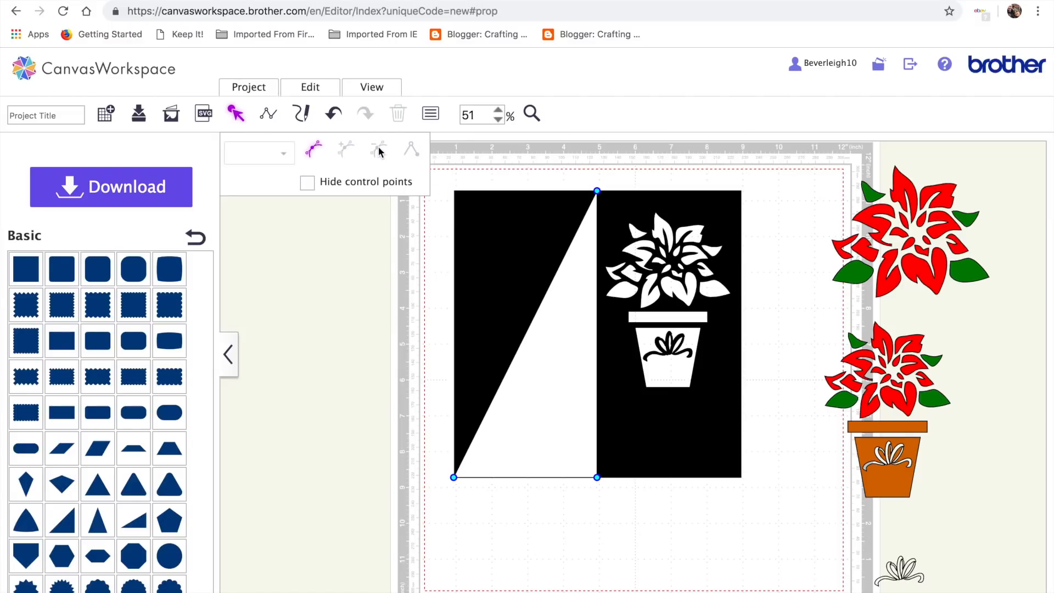
{"action": "left_click", "coordinate": [454, 477]}
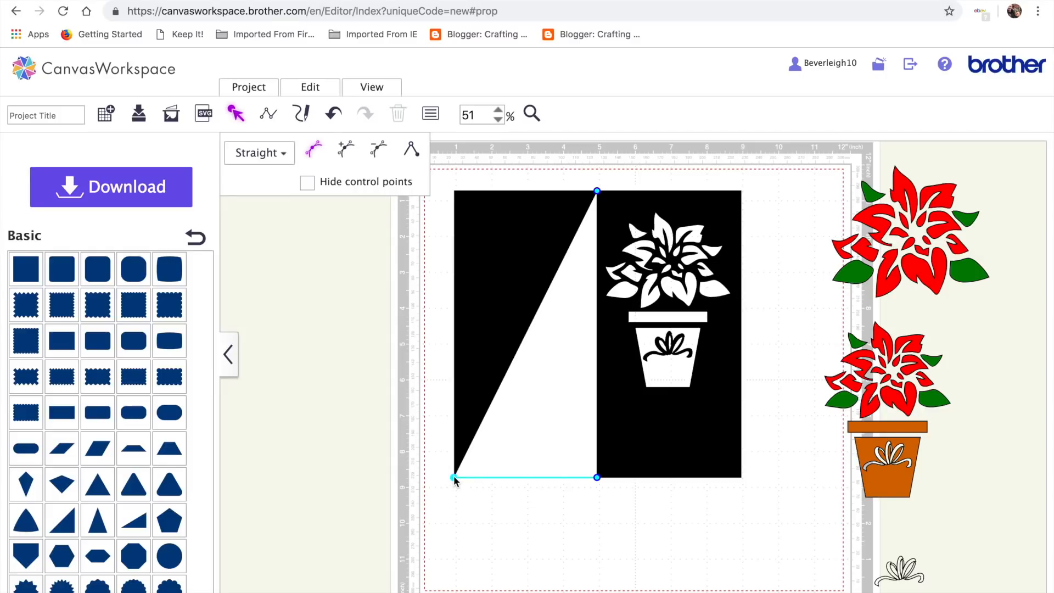
{"action": "left_click", "coordinate": [380, 149]}
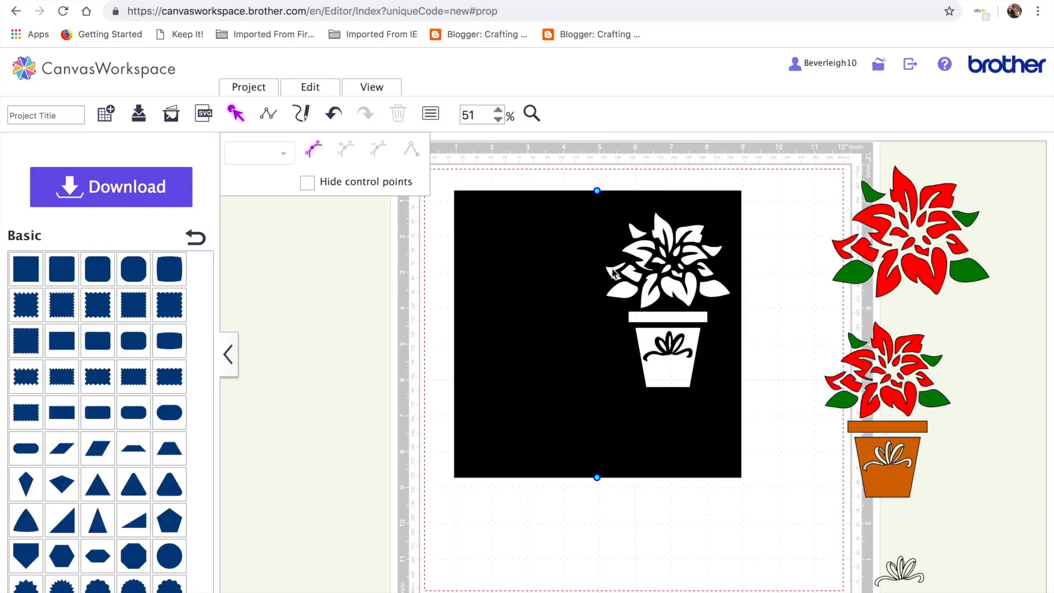
Step: Set the 8 inch centre fold line to Cutting Line with a dashed pattern and close its properties
{"action": "left_click", "coordinate": [531, 114]}
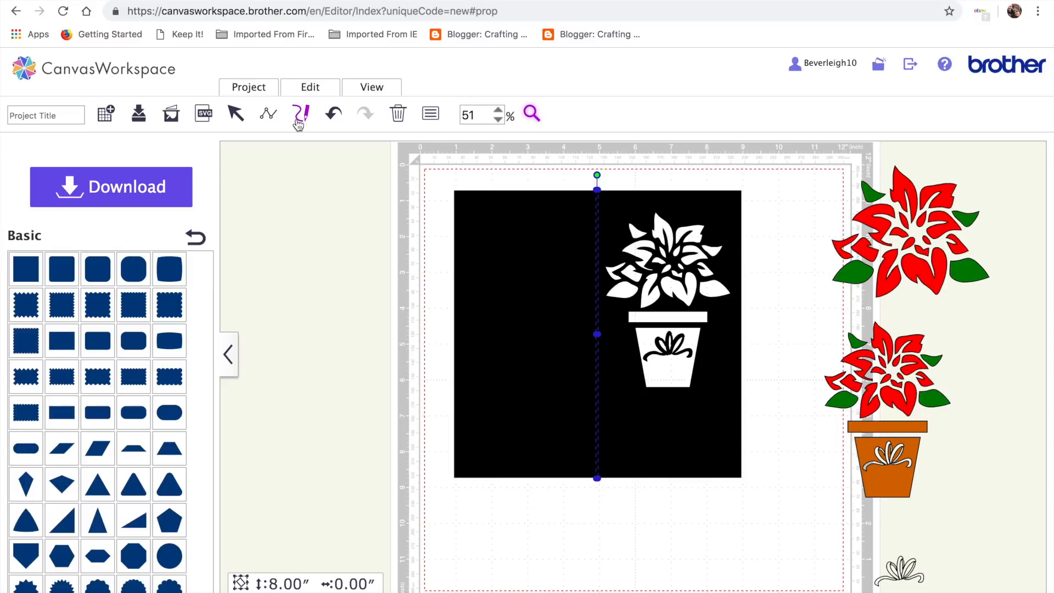
{"action": "left_click", "coordinate": [430, 114]}
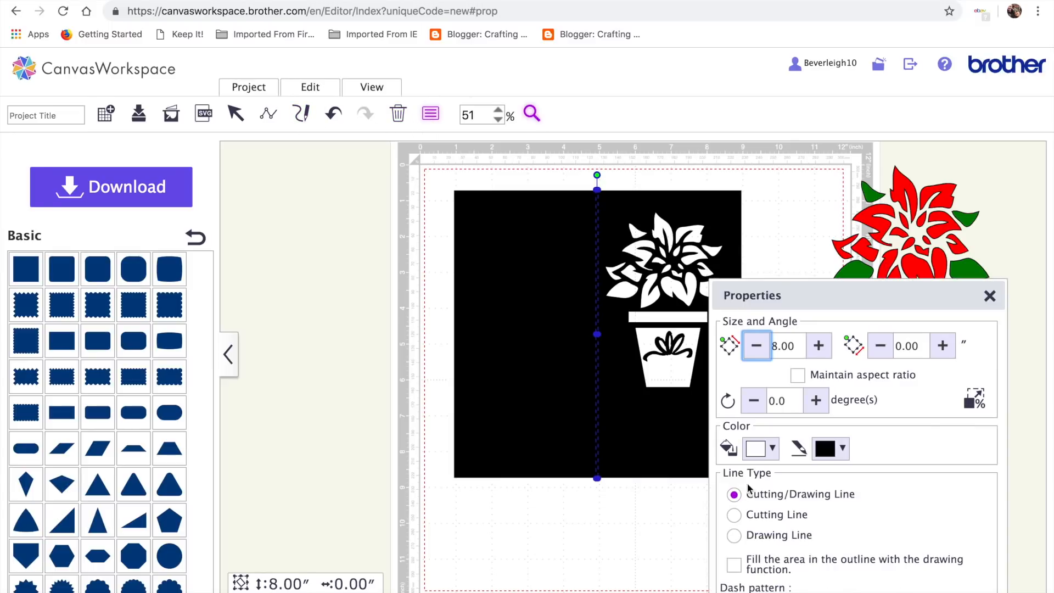
{"action": "left_click", "coordinate": [770, 514]}
{"action": "scroll", "coordinate": [769, 517], "scroll_direction": "down", "scroll_amount": 1}
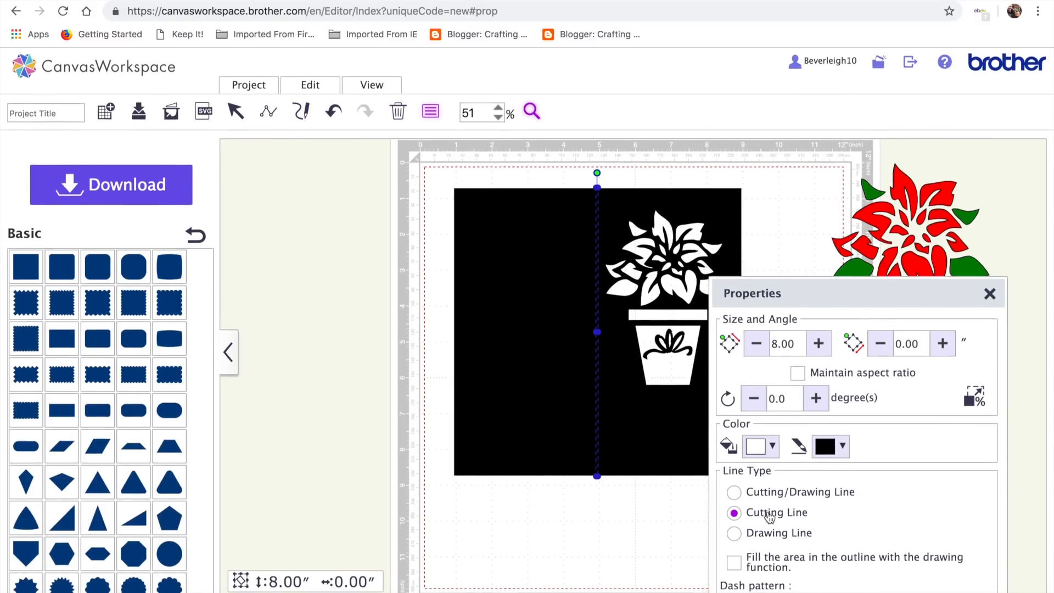
{"action": "scroll", "coordinate": [856, 282], "scroll_direction": "up", "scroll_amount": 1}
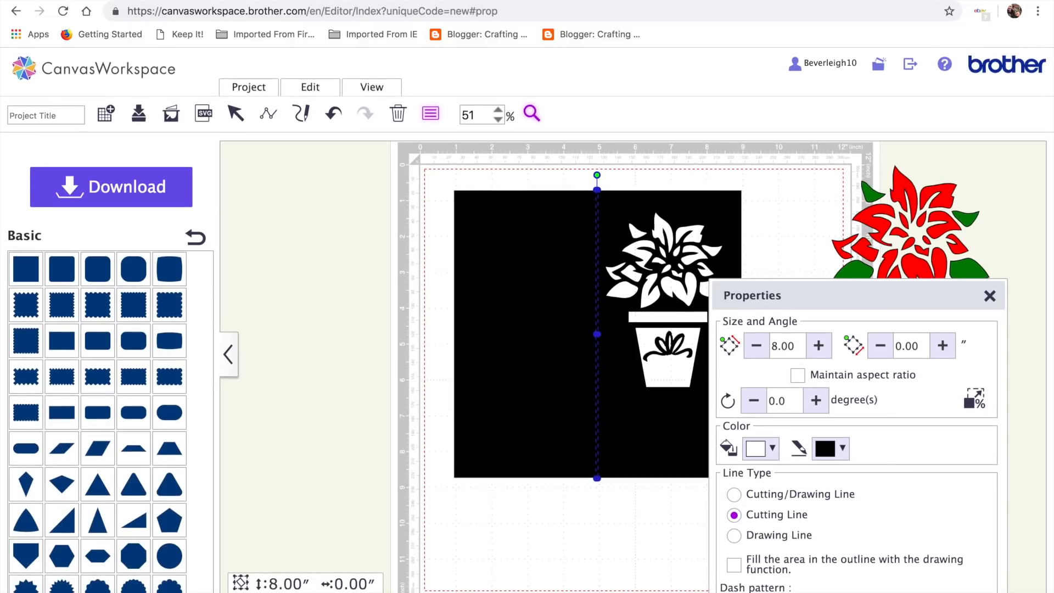
{"action": "left_click", "coordinate": [801, 592]}
{"action": "left_click", "coordinate": [805, 481]}
{"action": "left_click", "coordinate": [805, 476]}
{"action": "left_click", "coordinate": [988, 297]}
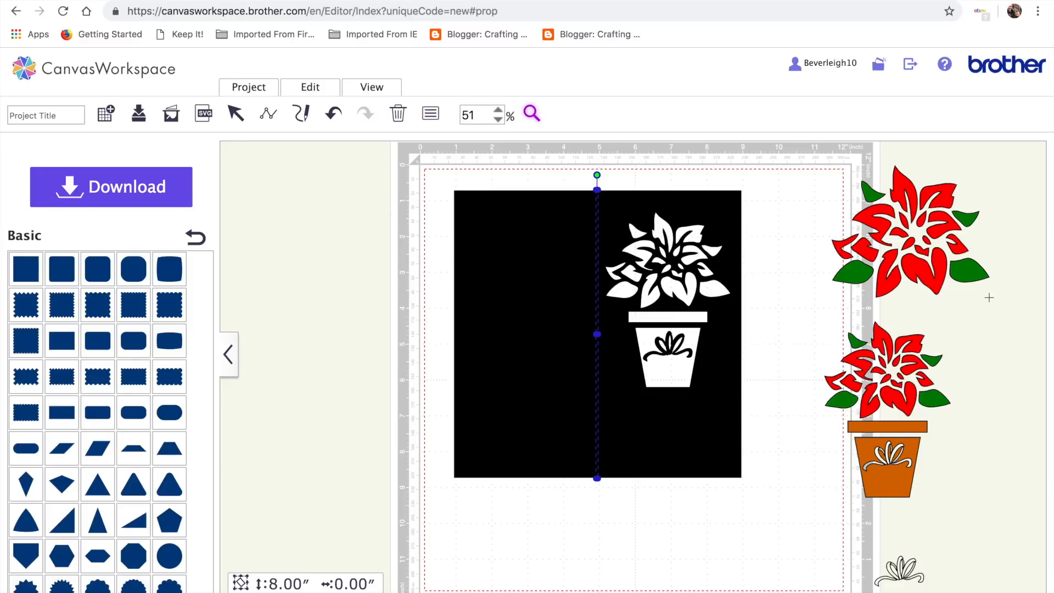
{"action": "left_click", "coordinate": [429, 176]}
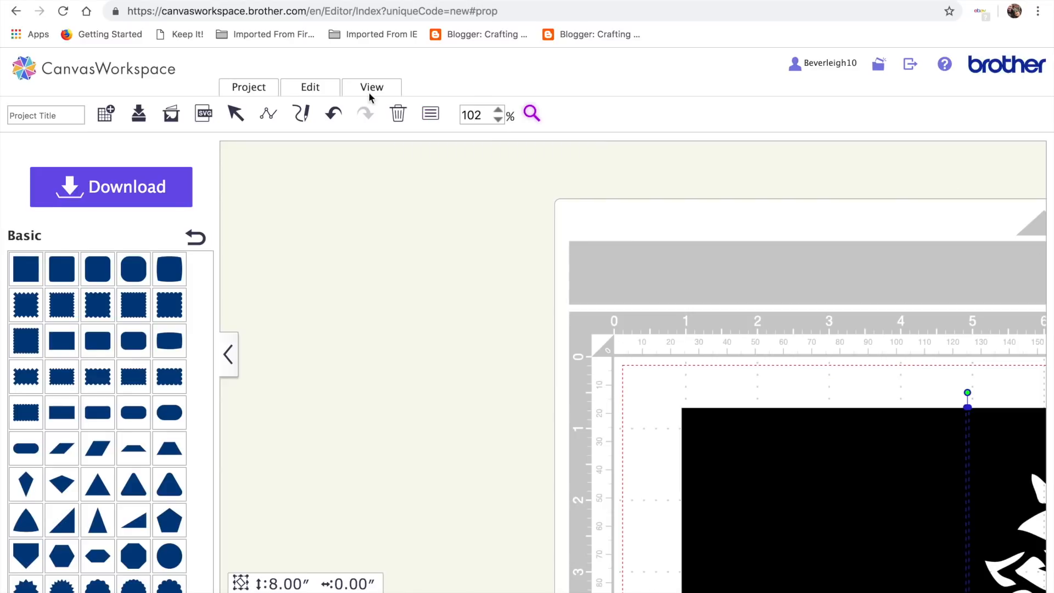
{"action": "left_click", "coordinate": [236, 114]}
{"action": "scroll", "coordinate": [525, 277], "scroll_direction": "right", "scroll_amount": 5}
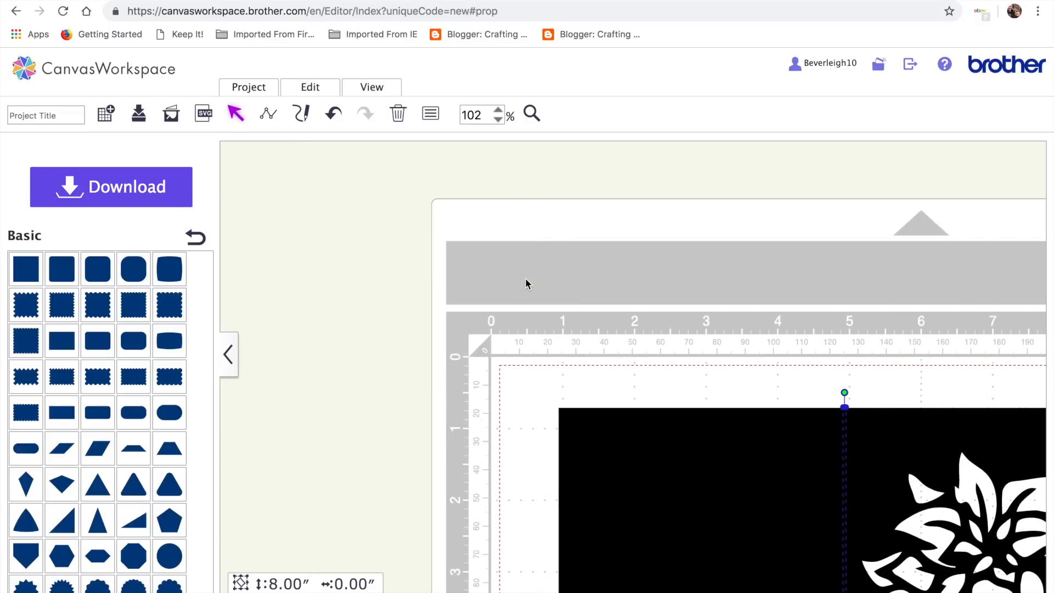
{"action": "left_click_drag", "start_coordinate": [526, 371], "coordinate": [872, 433]}
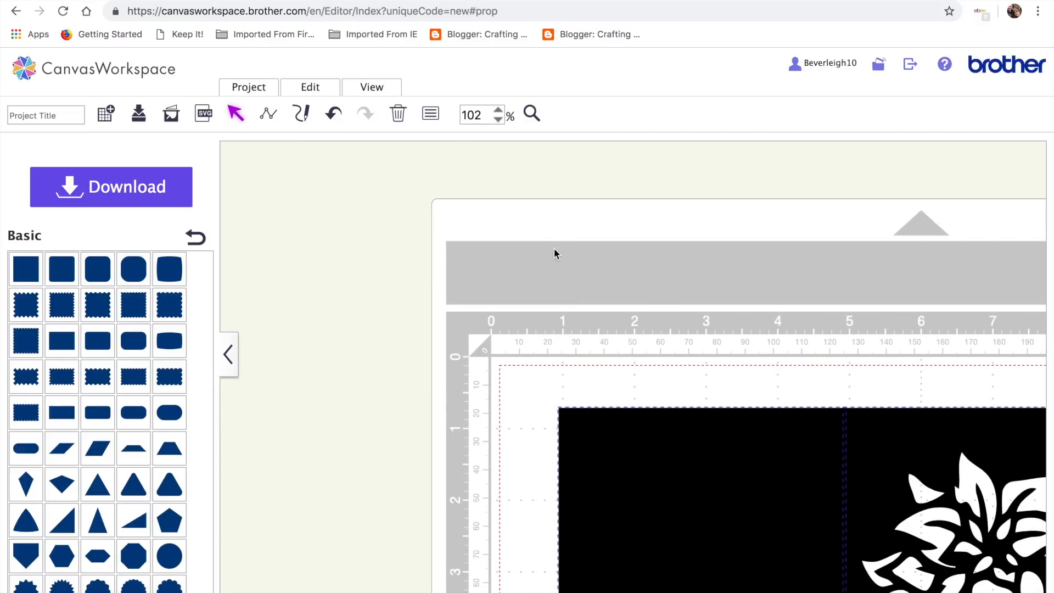
{"action": "key", "text": "Delete"}
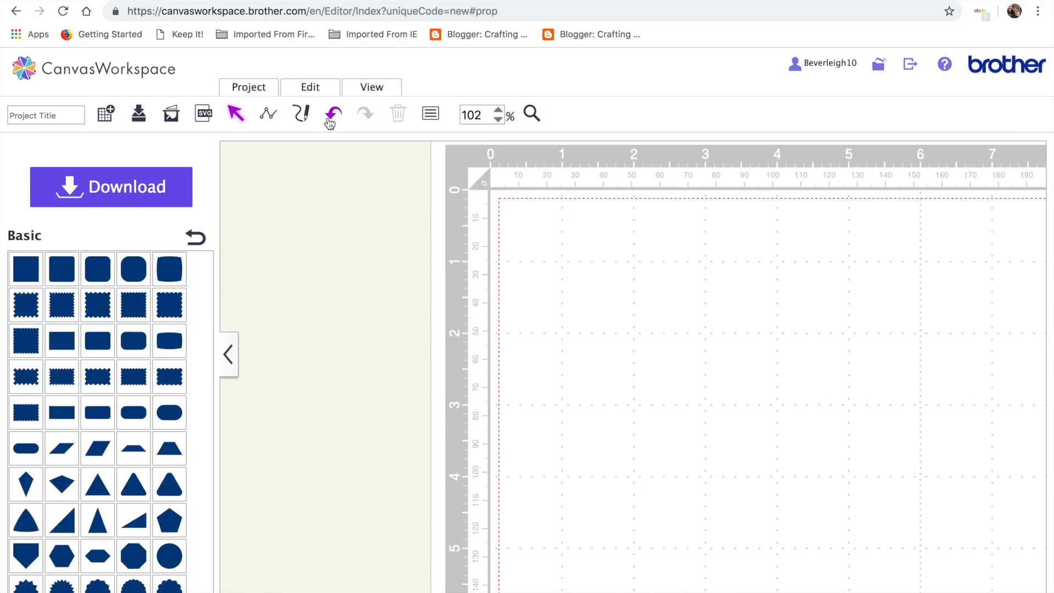
{"action": "left_click", "coordinate": [331, 115]}
{"action": "left_click_drag", "start_coordinate": [493, 208], "coordinate": [882, 300]}
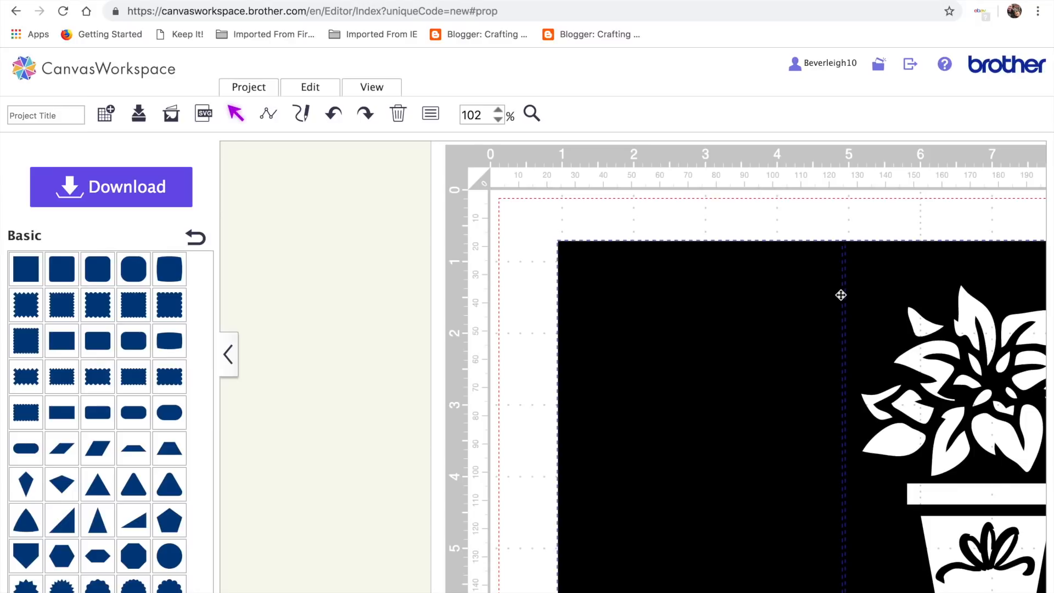
{"action": "left_click", "coordinate": [584, 191]}
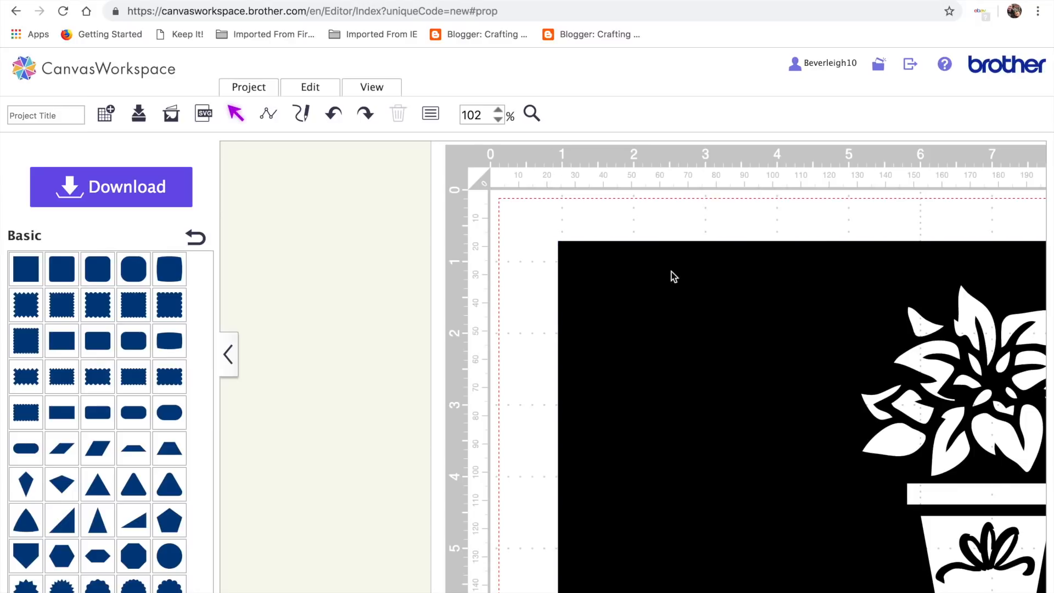
Step: Fill the 8 by 8 inch card base with dark grey and close its properties
{"action": "left_click", "coordinate": [715, 328]}
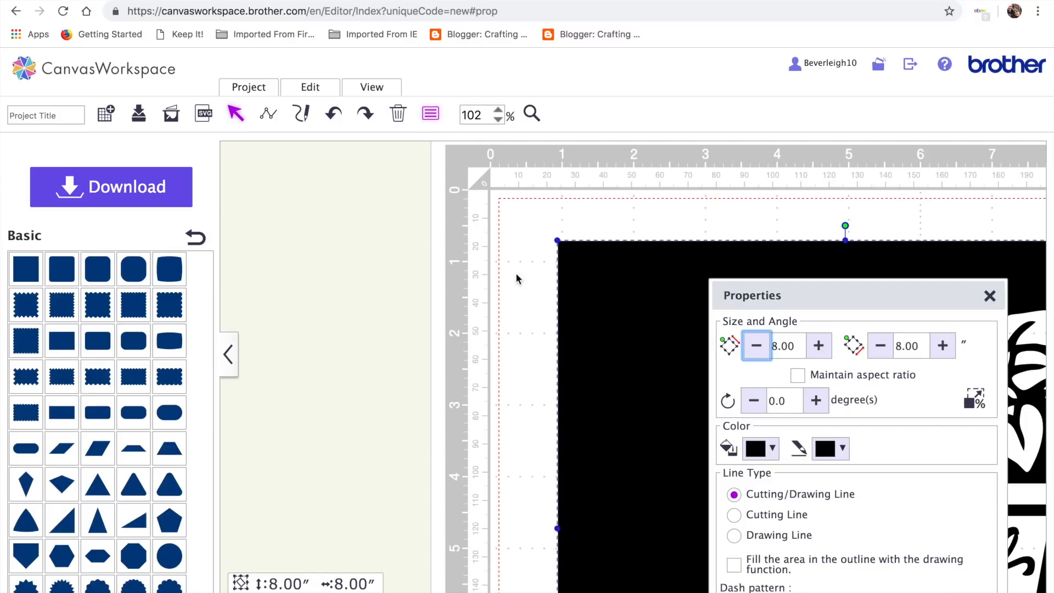
{"action": "left_click", "coordinate": [765, 449]}
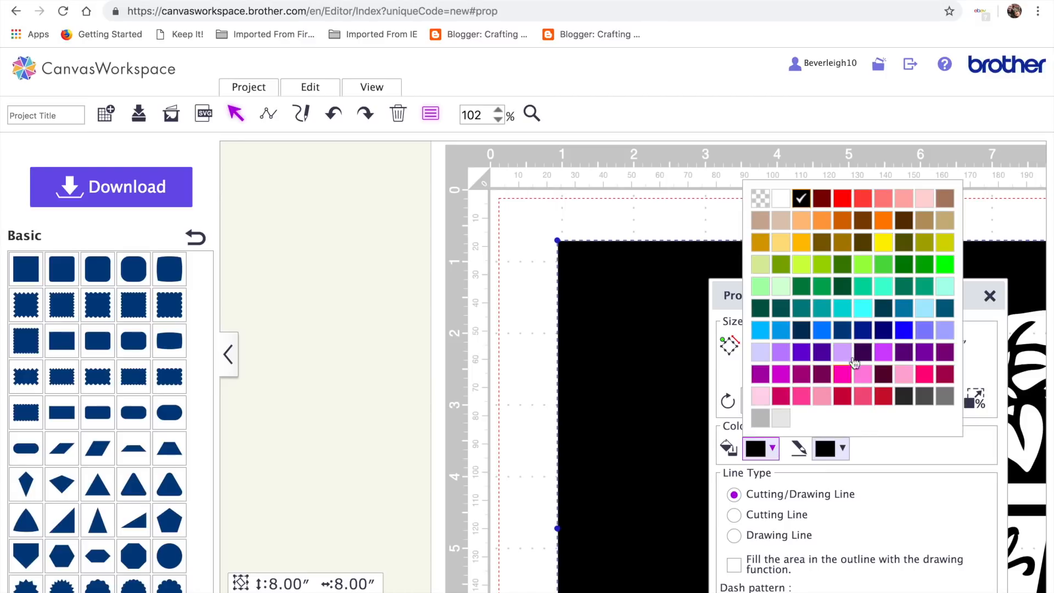
{"action": "left_click", "coordinate": [949, 401]}
{"action": "left_click", "coordinate": [712, 186]}
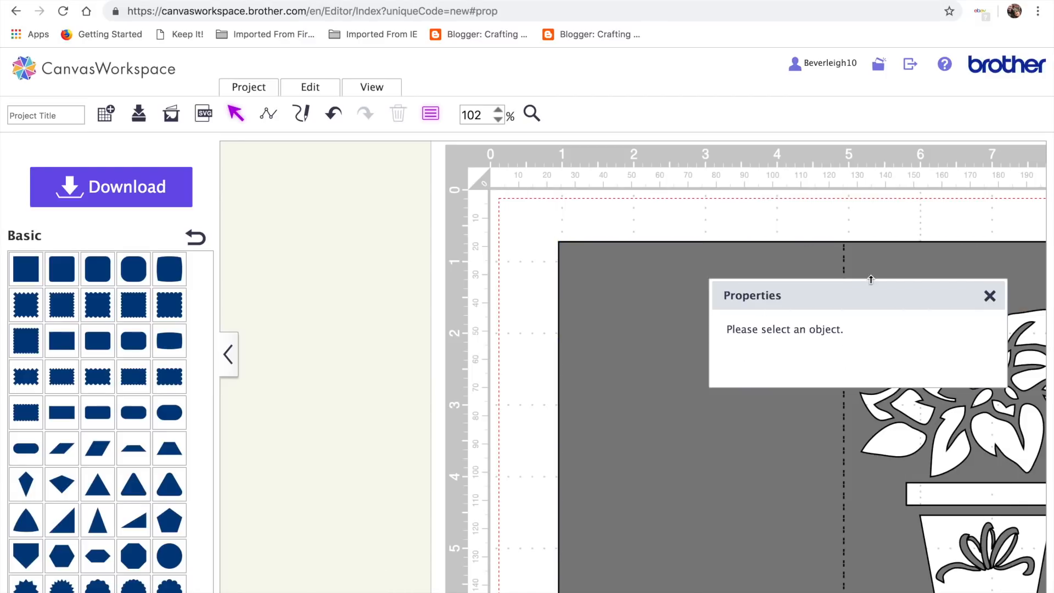
{"action": "left_click", "coordinate": [989, 296]}
Step: Group the card base with its dashed fold line and shift the group slightly to test that they move together
{"action": "left_click_drag", "start_coordinate": [515, 219], "coordinate": [838, 288]}
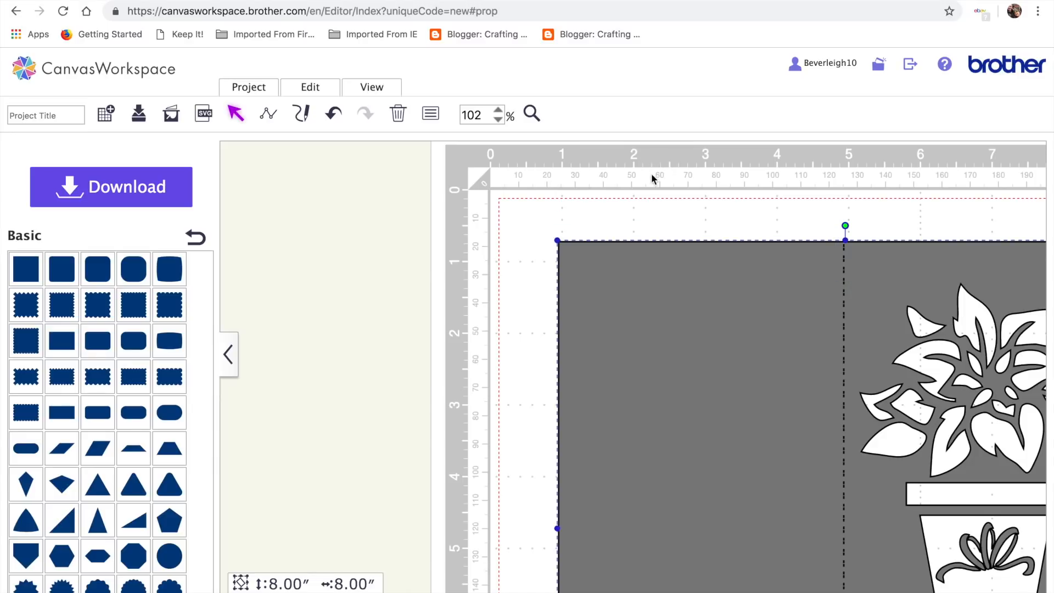
{"action": "left_click_drag", "start_coordinate": [519, 210], "coordinate": [869, 294]}
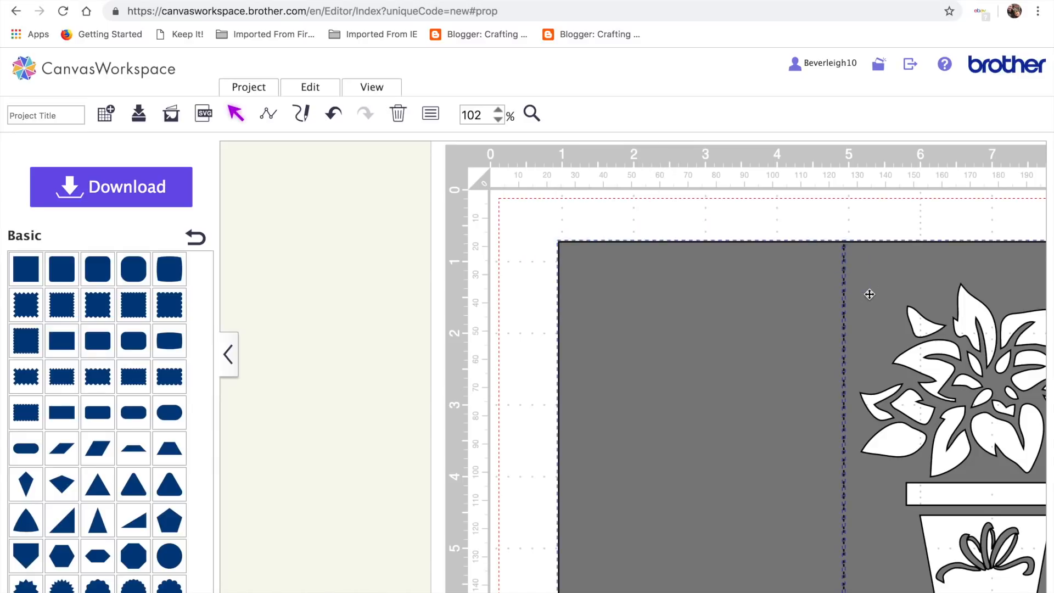
{"action": "left_click", "coordinate": [321, 92]}
{"action": "left_click", "coordinate": [327, 193]}
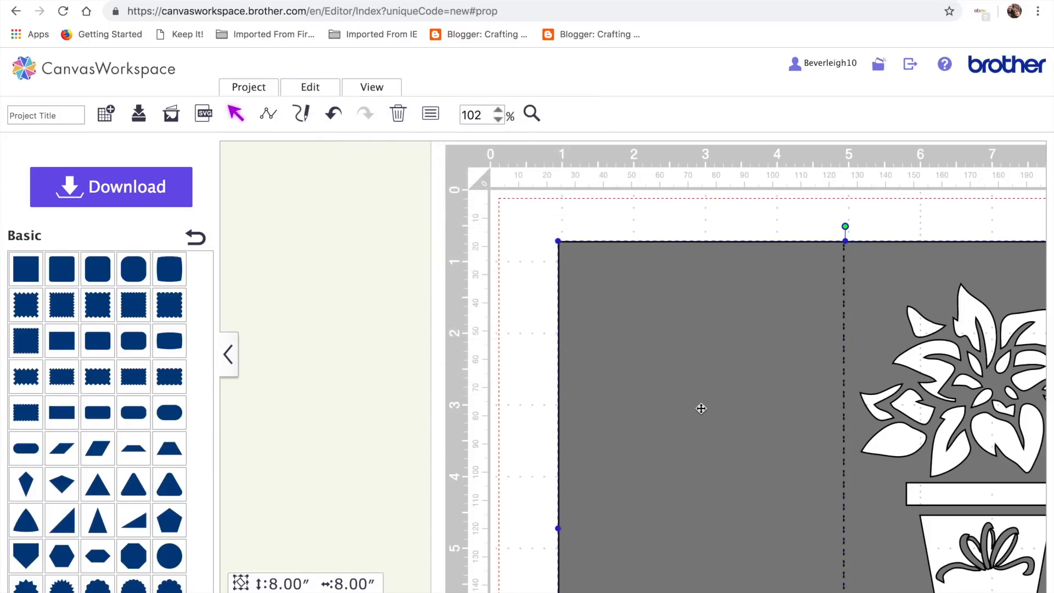
{"action": "left_click_drag", "start_coordinate": [718, 406], "coordinate": [663, 371]}
{"action": "left_click_drag", "start_coordinate": [741, 376], "coordinate": [795, 421]}
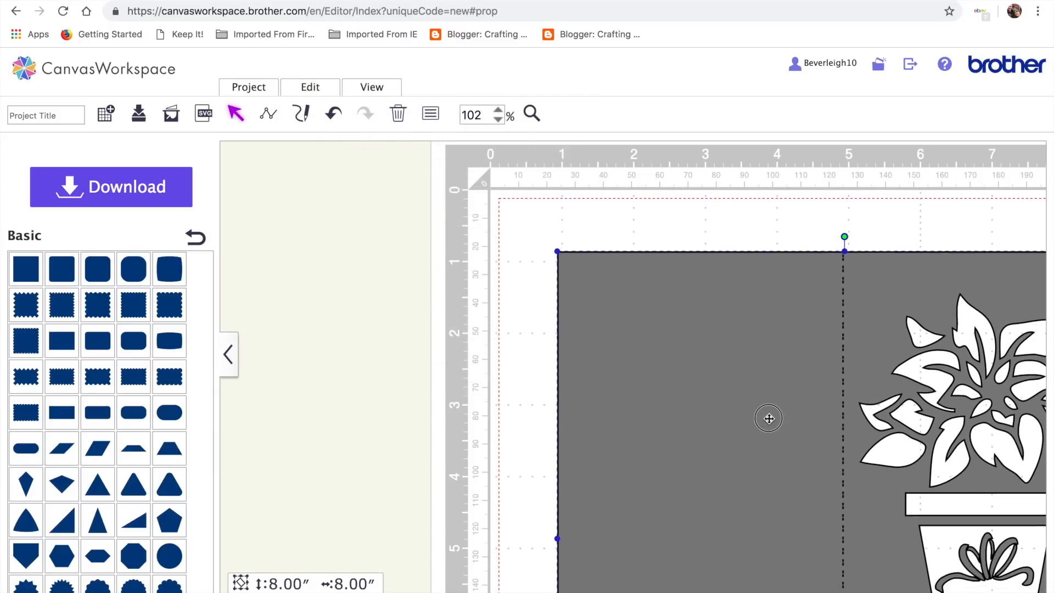
Step: Fit the view to the mat and move the grouped card slightly up and left on it
{"action": "left_click", "coordinate": [370, 87]}
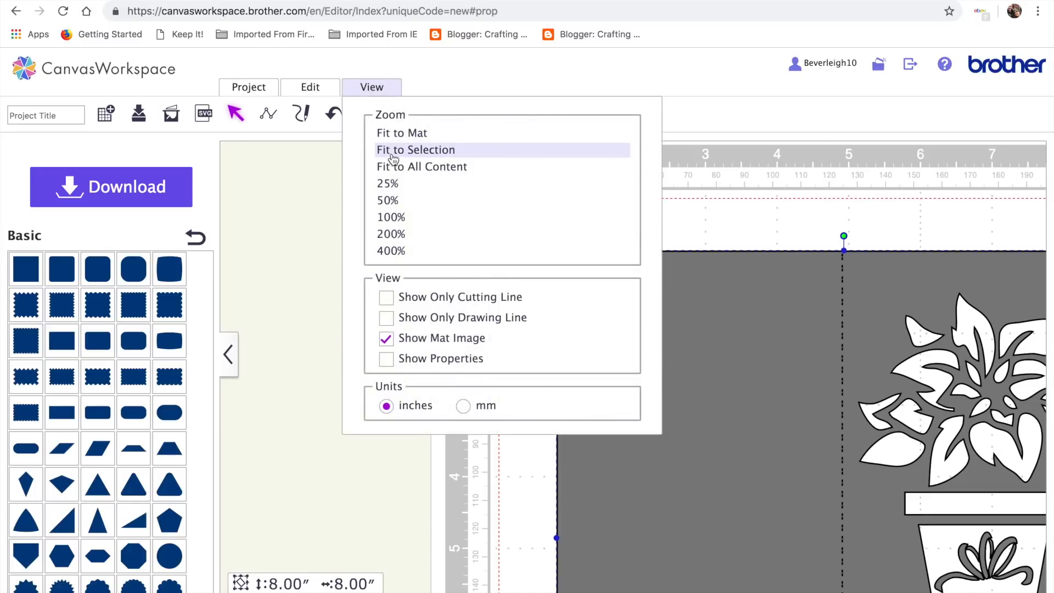
{"action": "left_click", "coordinate": [401, 133]}
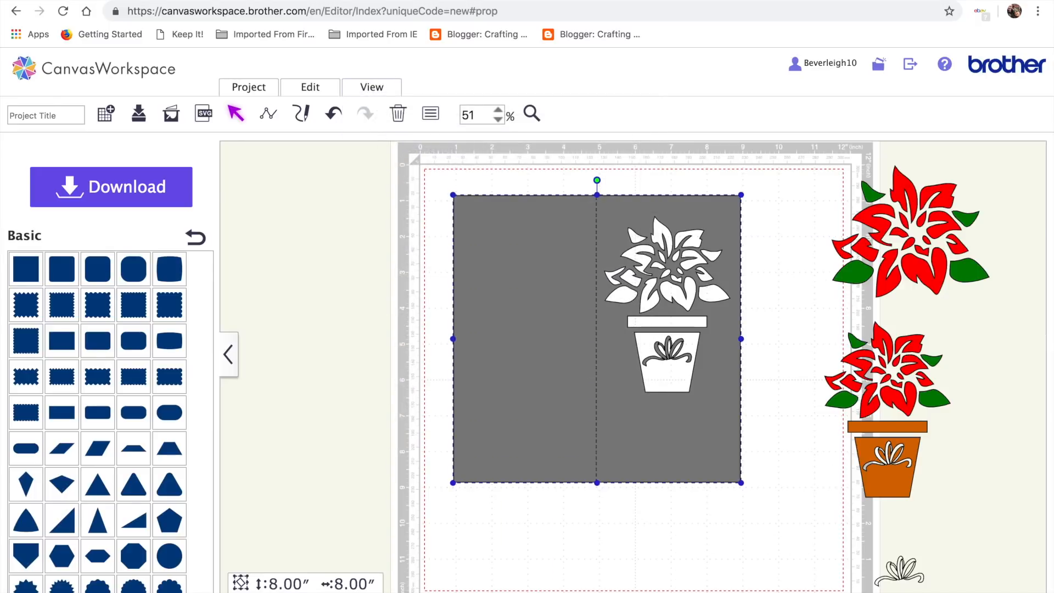
{"action": "left_click", "coordinate": [633, 454]}
{"action": "left_click_drag", "start_coordinate": [633, 453], "coordinate": [592, 438]}
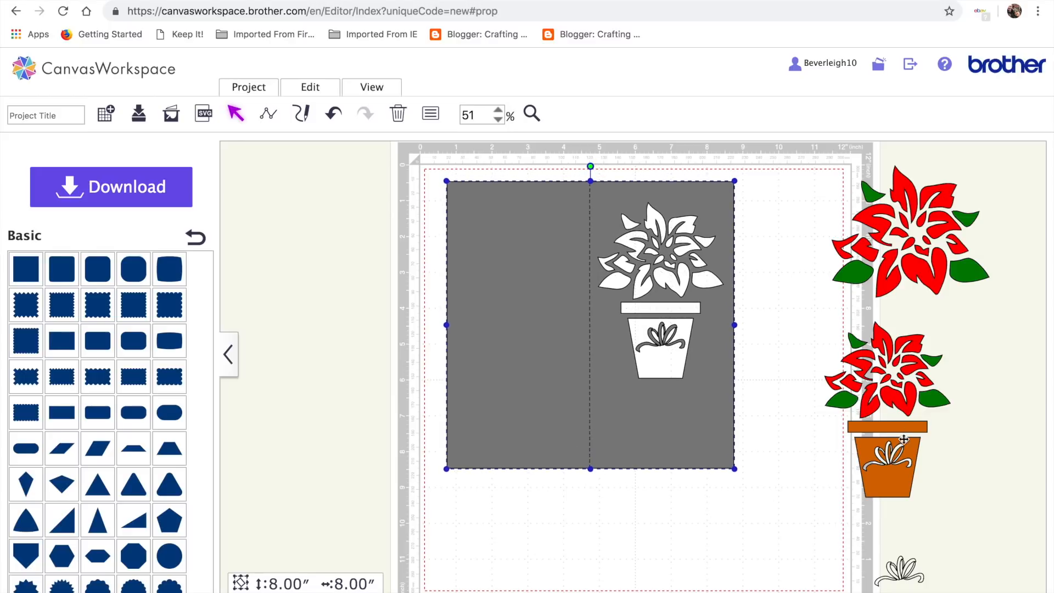
Step: Ungroup the coloured potted poinsettia beside the mat and clear the selection
{"action": "left_click", "coordinate": [905, 404]}
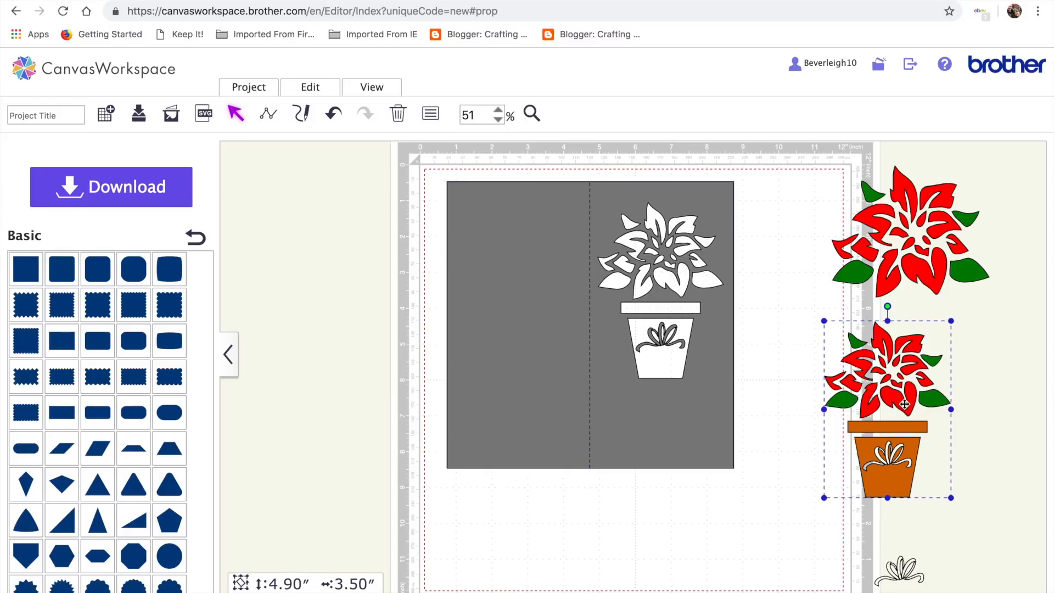
{"action": "left_click", "coordinate": [305, 91]}
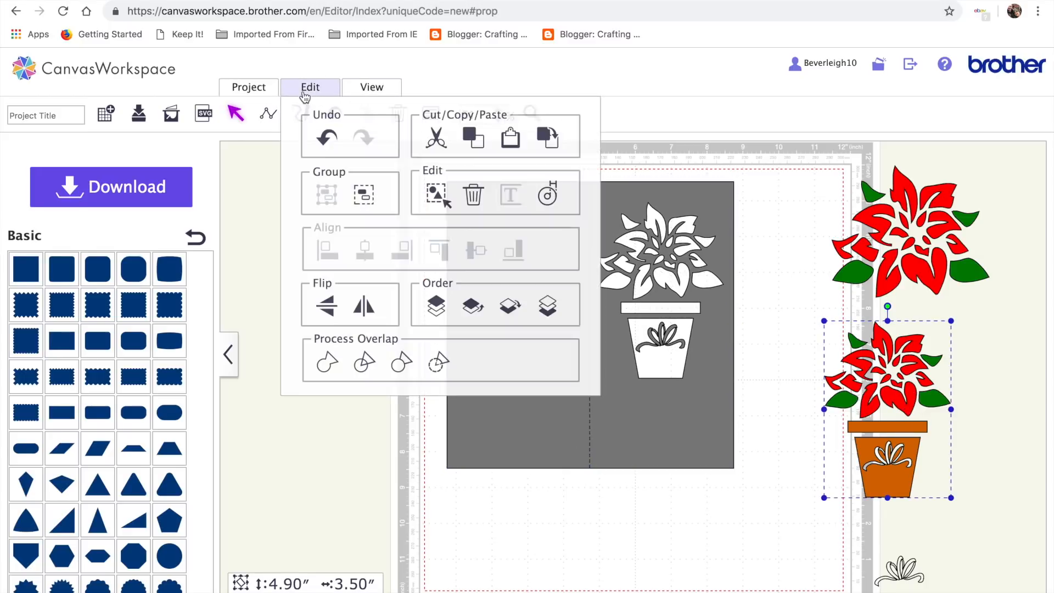
{"action": "left_click", "coordinate": [363, 196]}
{"action": "left_click", "coordinate": [829, 450]}
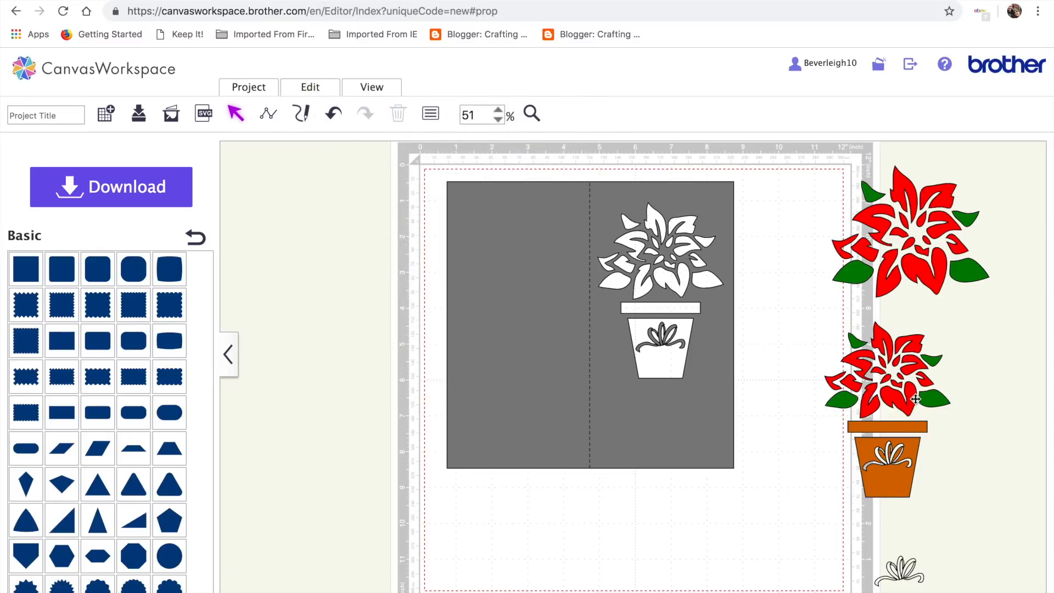
Step: Move the smaller red and green poinsettia onto the card's flower cutout and nudge it into alignment
{"action": "left_click_drag", "start_coordinate": [914, 407], "coordinate": [689, 291]}
{"action": "key", "text": "Up"}
{"action": "key", "text": "Up"}
{"action": "key", "text": "Up"}
{"action": "key", "text": "Left"}
{"action": "key", "text": "Left"}
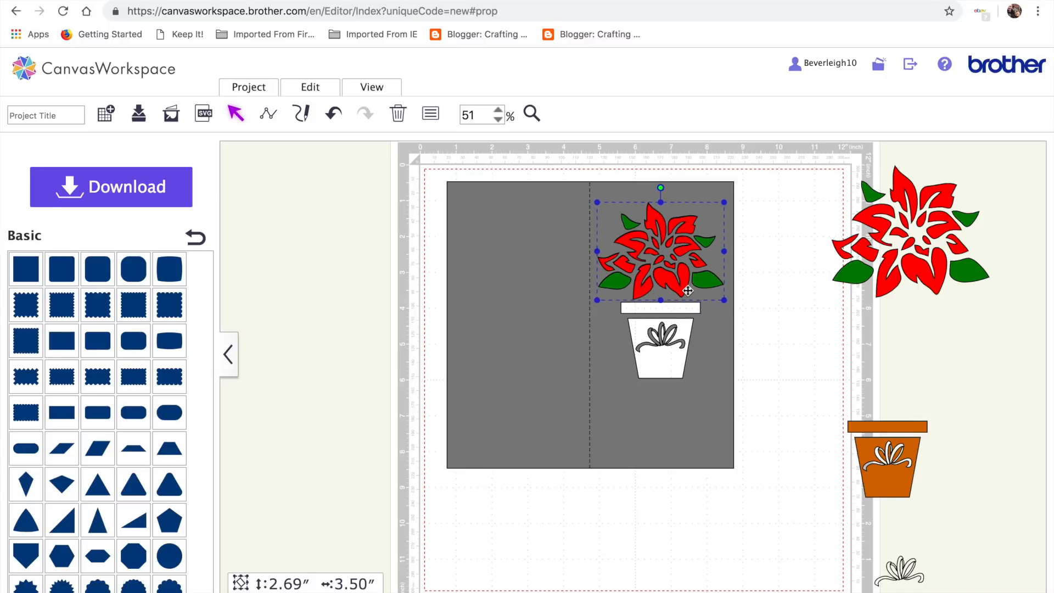
Step: Move the orange pot with its bow onto the mat beside the card's lower part and select the card group
{"action": "left_click_drag", "start_coordinate": [895, 470], "coordinate": [791, 437]}
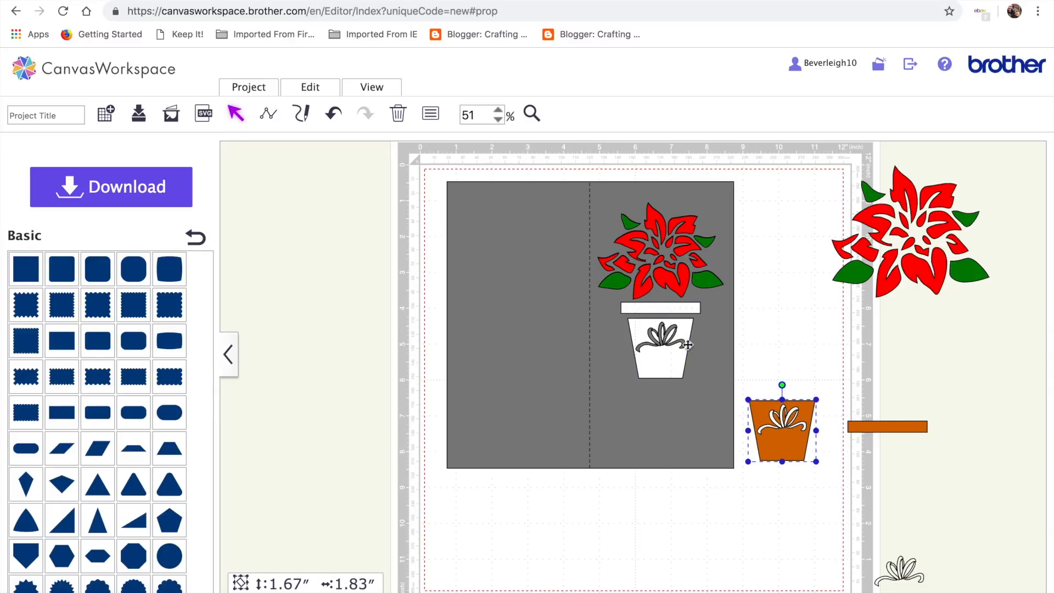
{"action": "left_click", "coordinate": [668, 332]}
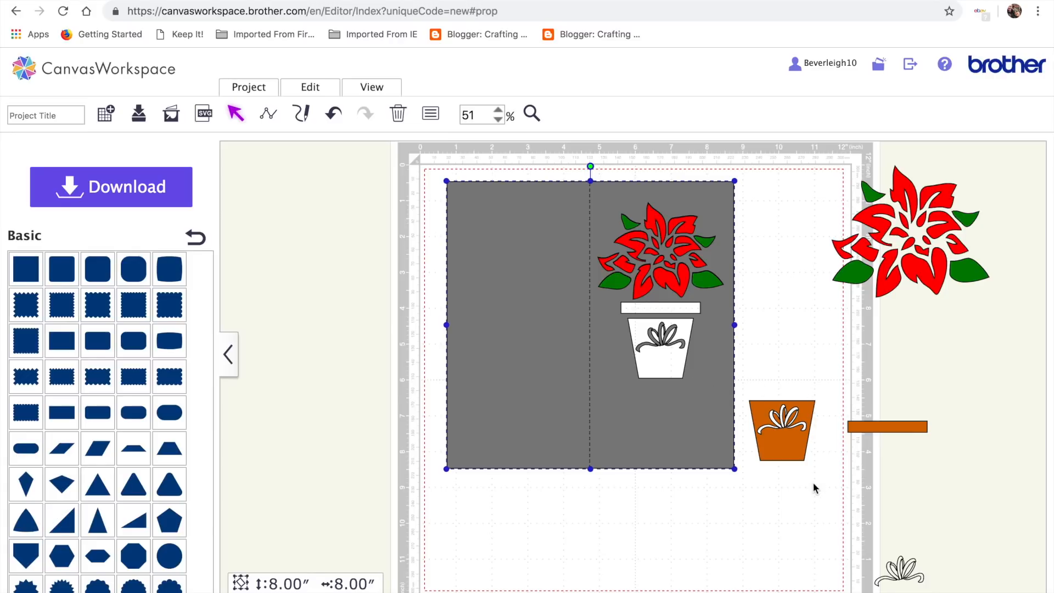
{"action": "left_click_drag", "start_coordinate": [800, 440], "coordinate": [816, 419]}
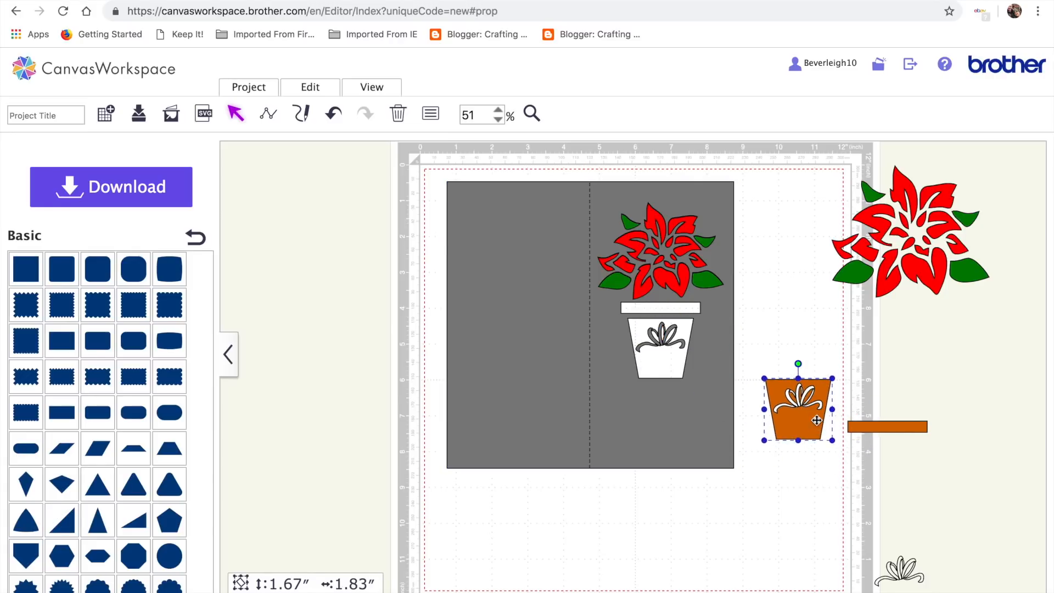
{"action": "left_click", "coordinate": [662, 342]}
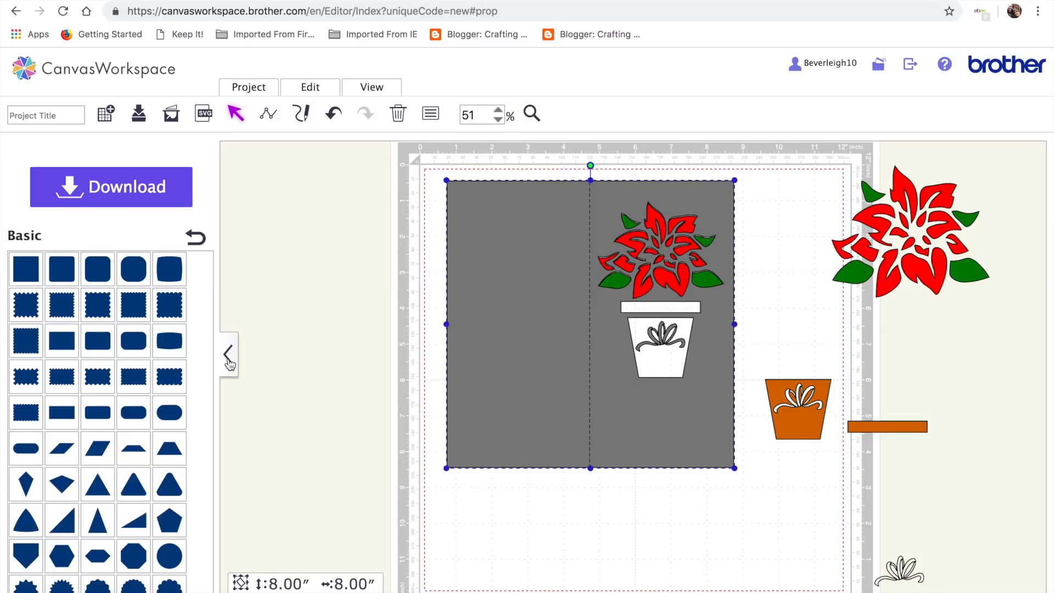
Step: Try the orange pot over the card's pot cutout, nudge it up slightly and move it back beside the card
{"action": "left_click_drag", "start_coordinate": [809, 413], "coordinate": [836, 551]}
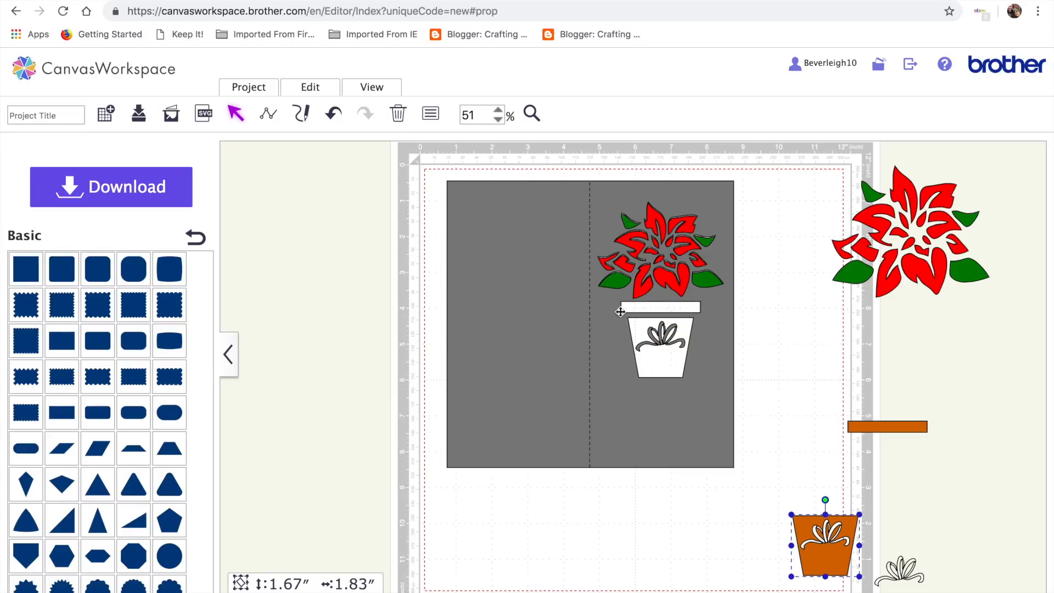
{"action": "left_click_drag", "start_coordinate": [832, 561], "coordinate": [666, 366]}
{"action": "key", "text": "Up"}
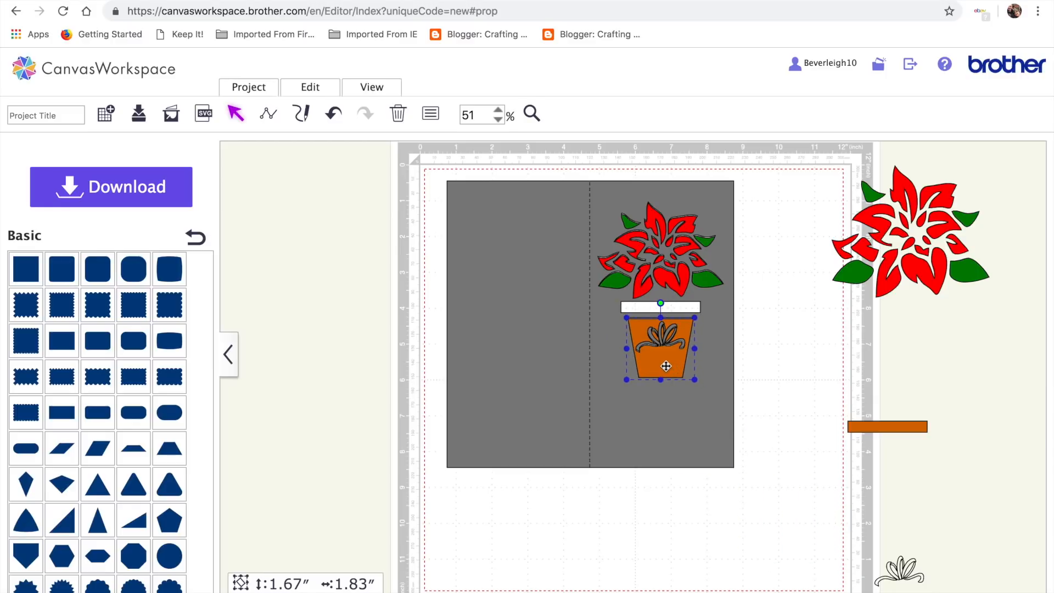
{"action": "left_click_drag", "start_coordinate": [687, 367], "coordinate": [852, 380]}
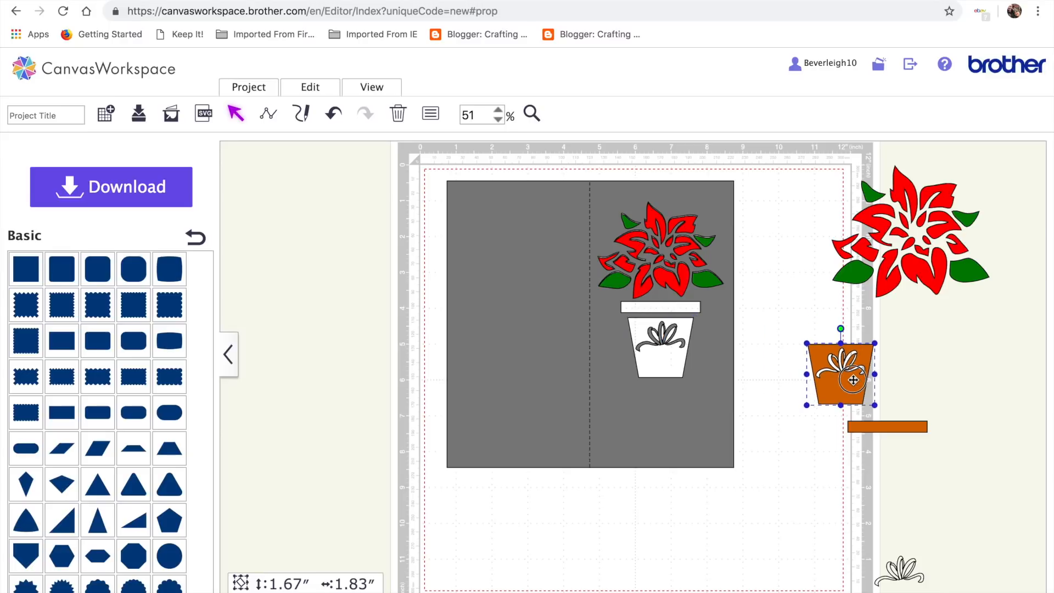
Step: Open the card group for point editing and delete the points in the middle of the bow cutout on its pot
{"action": "double_click", "coordinate": [661, 335]}
{"action": "left_click", "coordinate": [663, 341]}
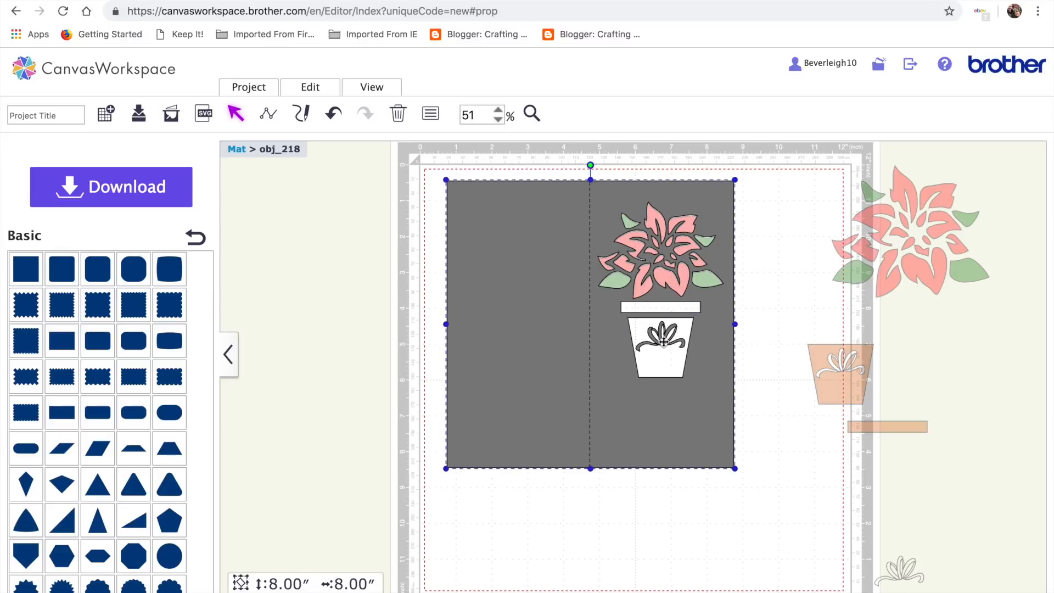
{"action": "double_click", "coordinate": [655, 347]}
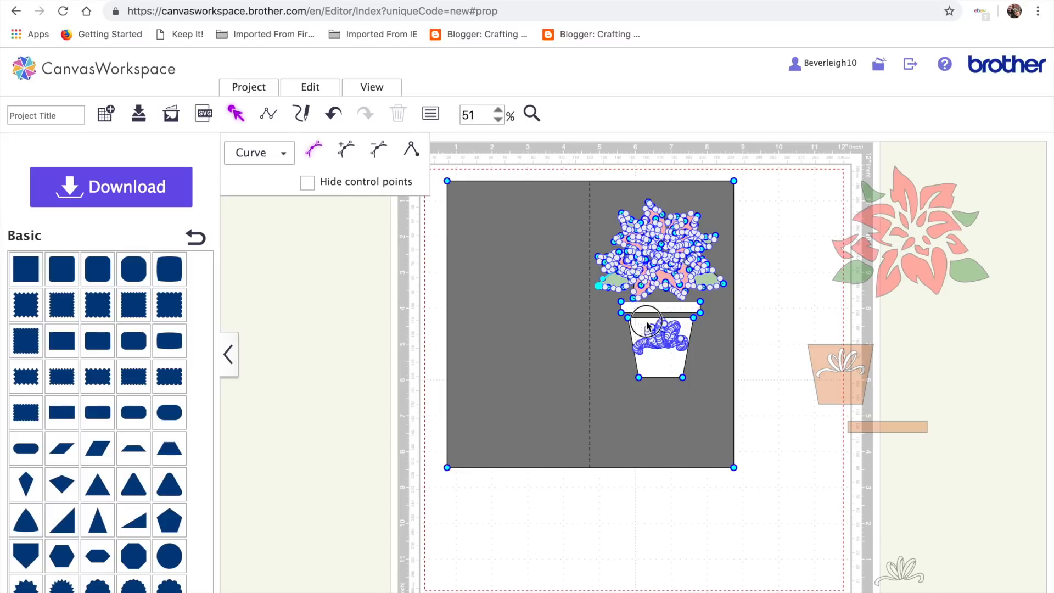
{"action": "left_click_drag", "start_coordinate": [638, 321], "coordinate": [673, 355]}
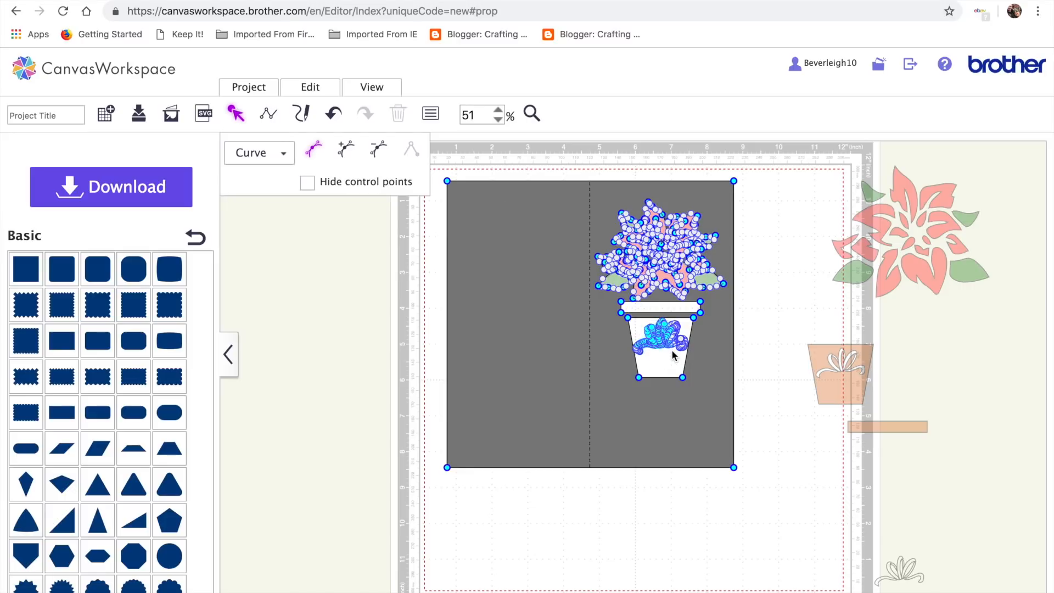
{"action": "left_click", "coordinate": [377, 150]}
Step: Reopen the card's points and delete those forming the bow cutout's left loop and left tail
{"action": "left_click", "coordinate": [530, 113]}
{"action": "left_click", "coordinate": [658, 352]}
{"action": "left_click", "coordinate": [657, 340]}
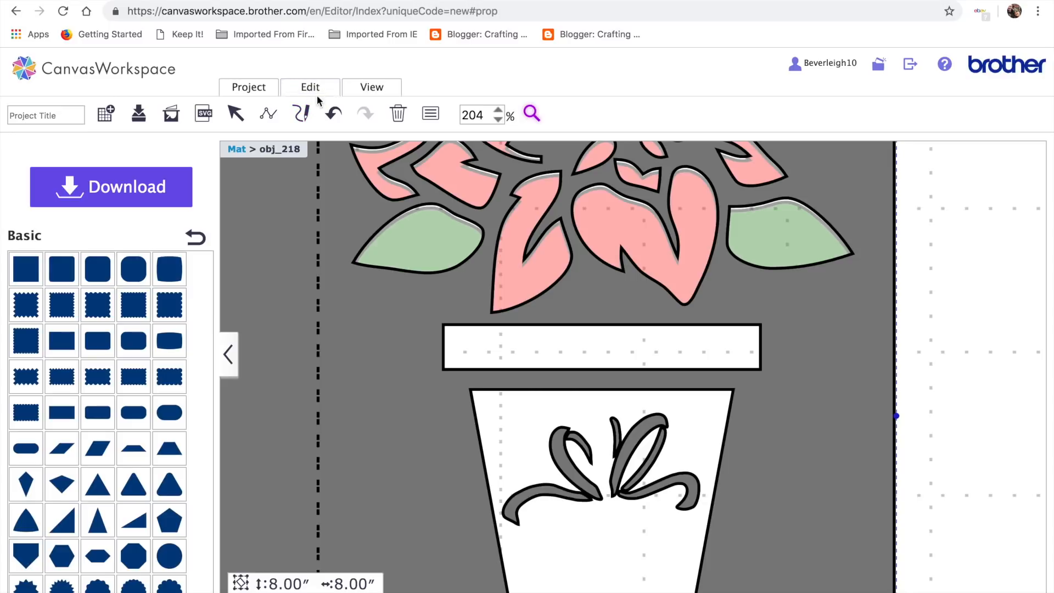
{"action": "left_click", "coordinate": [948, 372]}
{"action": "scroll", "coordinate": [428, 299], "scroll_direction": "left", "scroll_amount": 6}
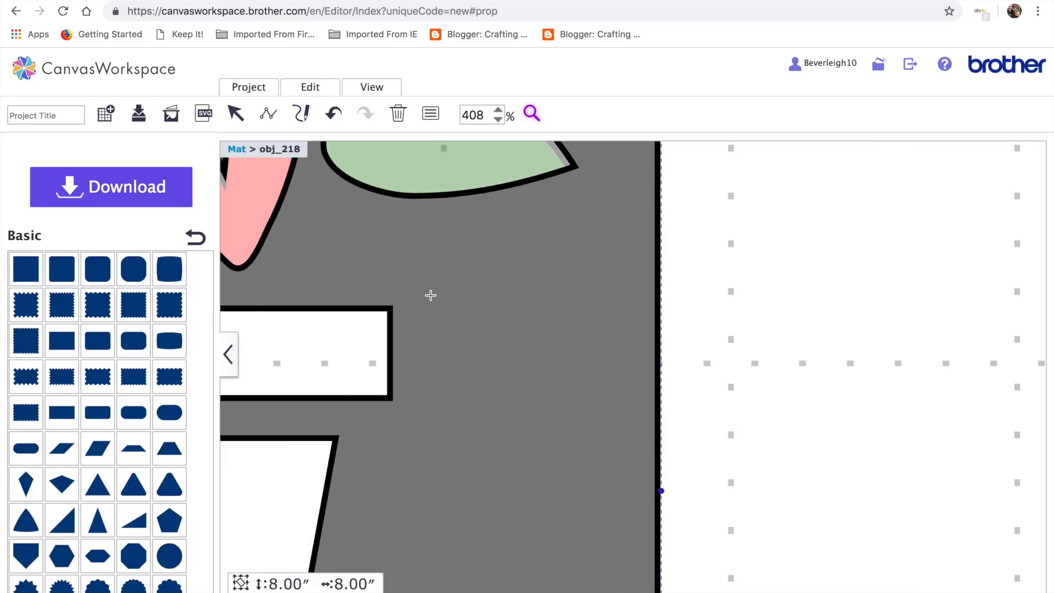
{"action": "scroll", "coordinate": [454, 292], "scroll_direction": "down", "scroll_amount": 5}
{"action": "scroll", "coordinate": [454, 291], "scroll_direction": "left", "scroll_amount": 4}
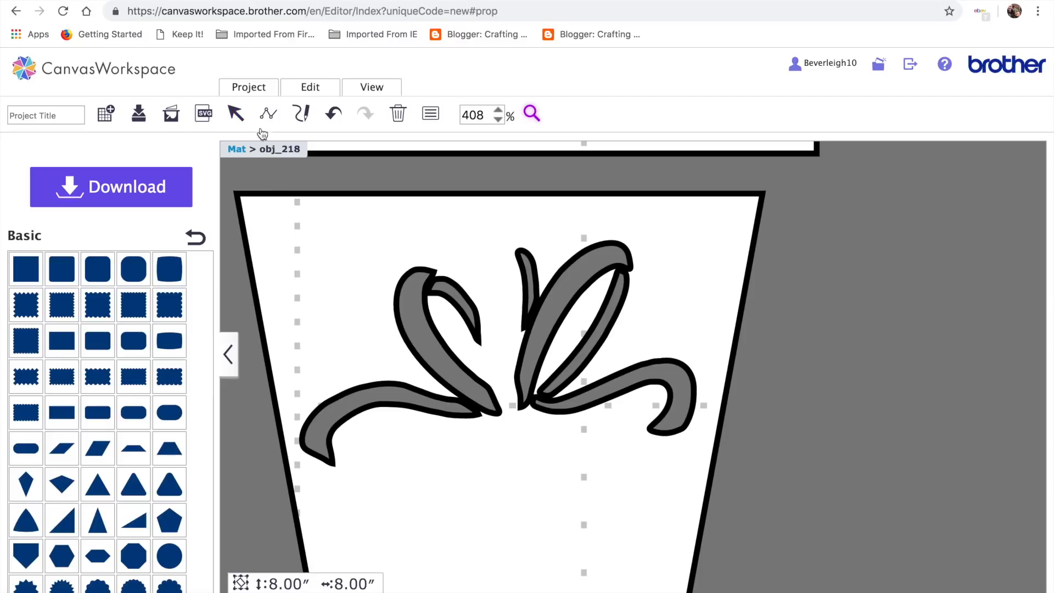
{"action": "left_click", "coordinate": [235, 113]}
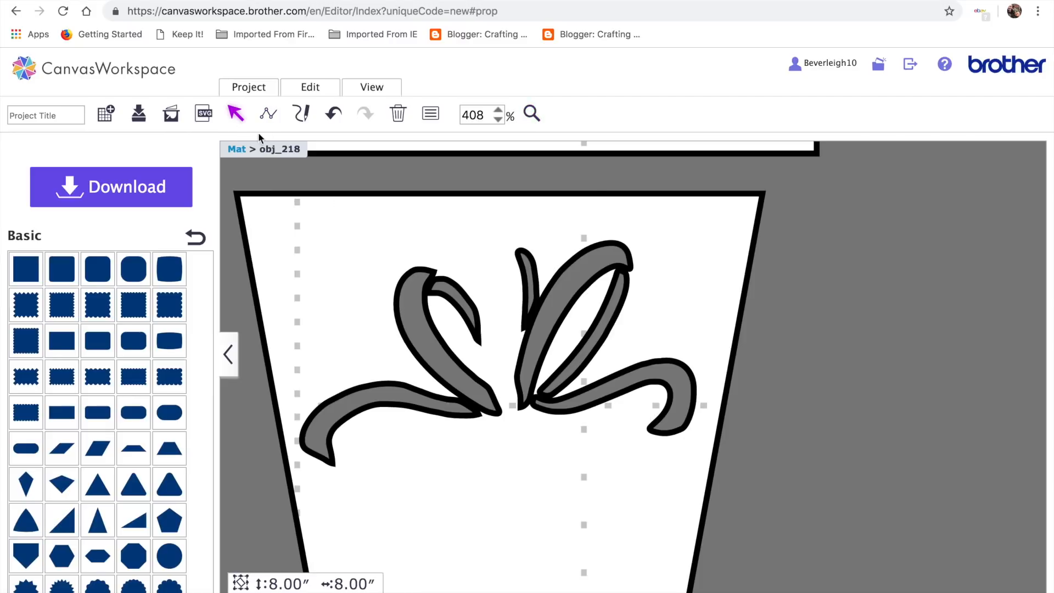
{"action": "double_click", "coordinate": [442, 362]}
{"action": "left_click_drag", "start_coordinate": [358, 254], "coordinate": [601, 494]}
{"action": "left_click", "coordinate": [380, 149]}
{"action": "left_click_drag", "start_coordinate": [282, 302], "coordinate": [301, 179]}
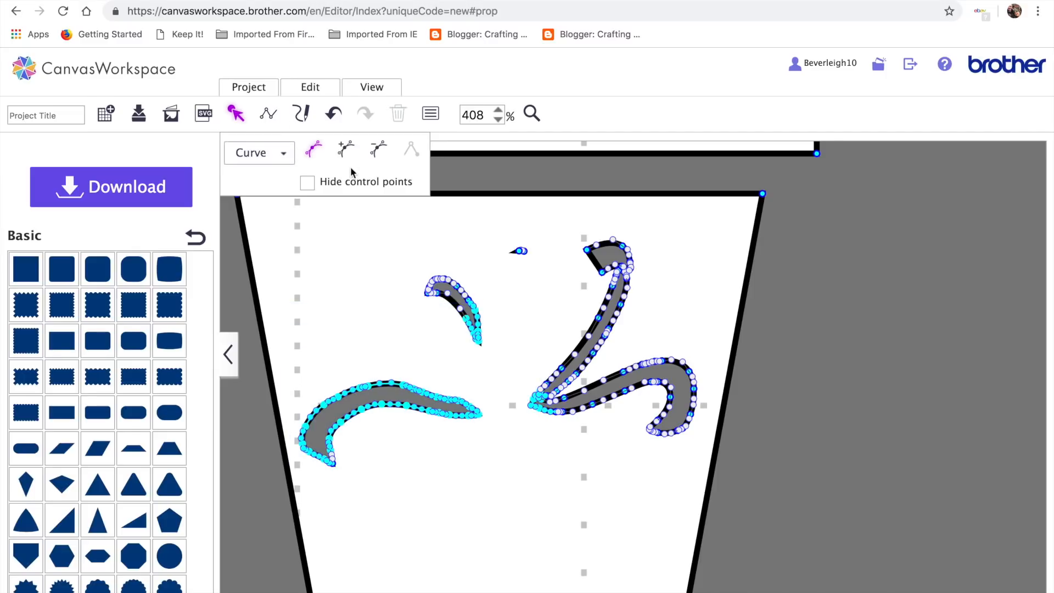
{"action": "left_click", "coordinate": [381, 155]}
Step: Delete the points of the remaining bow fragments, right loop and right tail so the card's pot cutout is plain
{"action": "left_click_drag", "start_coordinate": [399, 225], "coordinate": [658, 435]}
{"action": "left_click", "coordinate": [377, 149]}
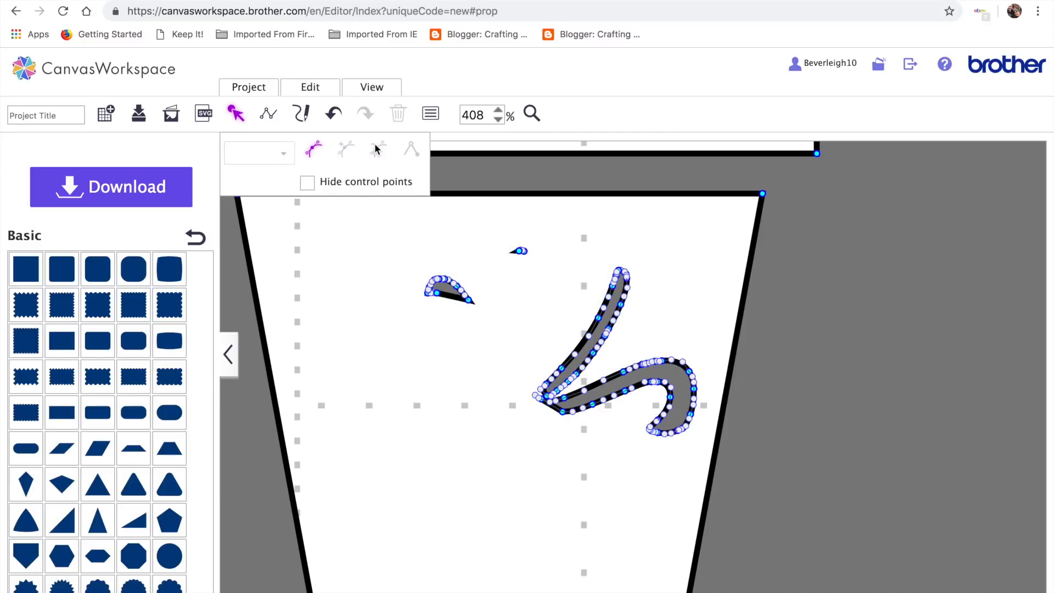
{"action": "left_click_drag", "start_coordinate": [399, 244], "coordinate": [691, 475]}
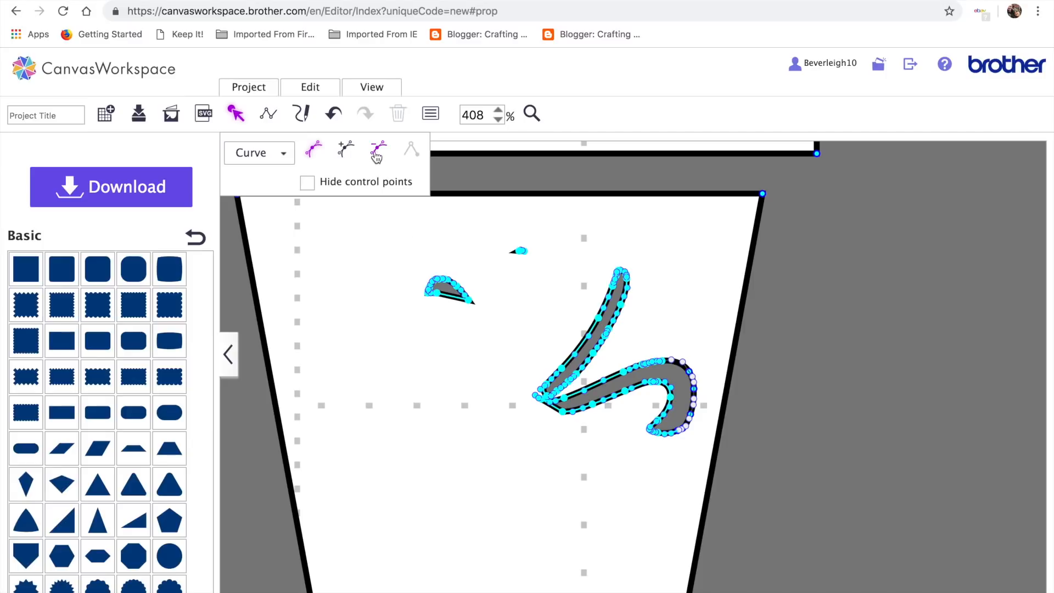
{"action": "left_click", "coordinate": [378, 155]}
{"action": "left_click_drag", "start_coordinate": [402, 256], "coordinate": [651, 434]}
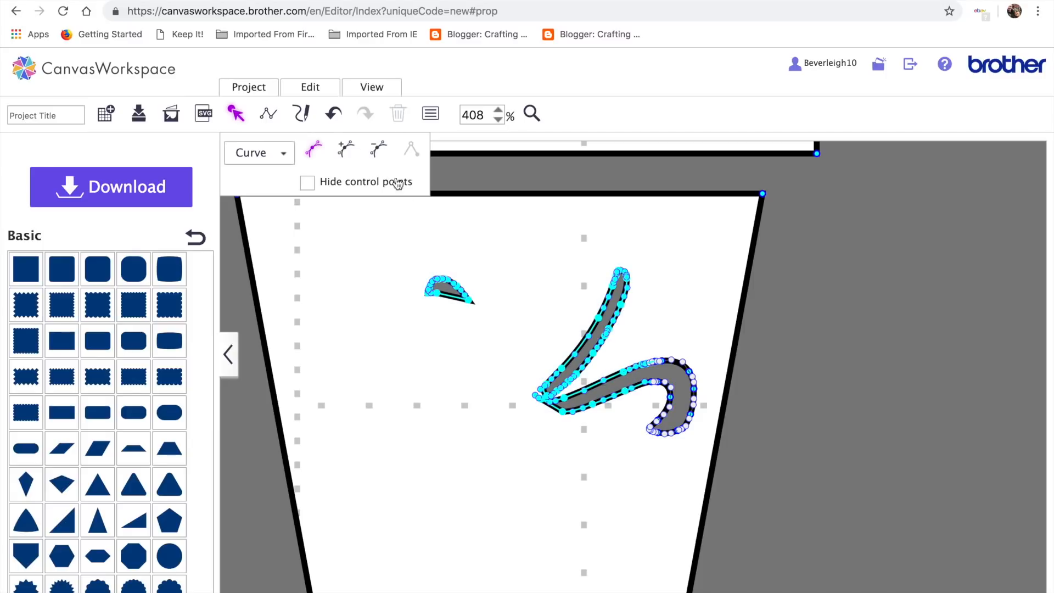
{"action": "left_click", "coordinate": [379, 156]}
{"action": "left_click_drag", "start_coordinate": [411, 258], "coordinate": [513, 329]}
{"action": "left_click", "coordinate": [374, 148]}
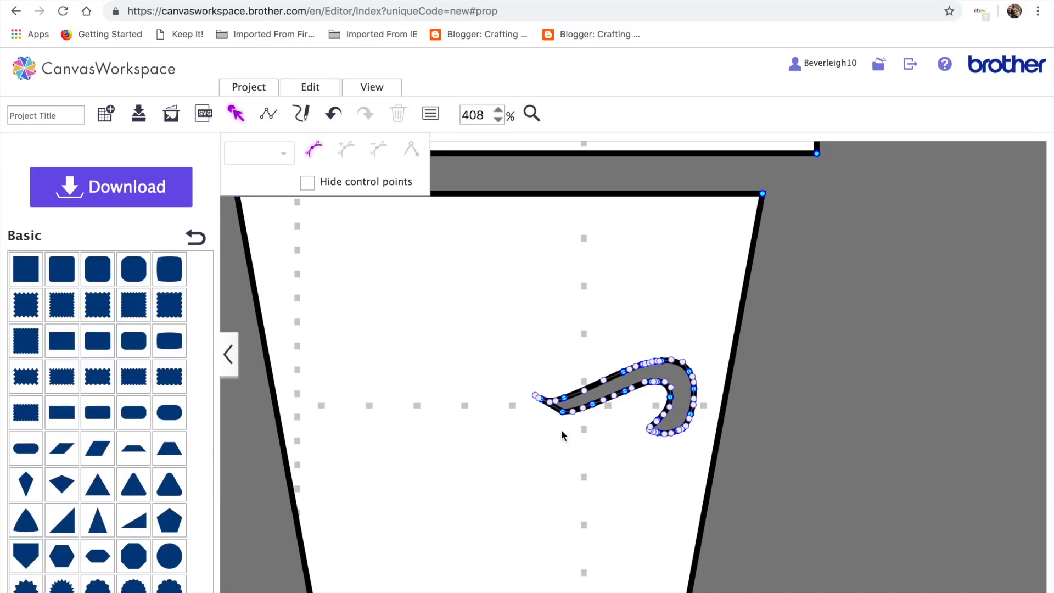
{"action": "left_click_drag", "start_coordinate": [513, 360], "coordinate": [696, 444]}
{"action": "left_click", "coordinate": [378, 149]}
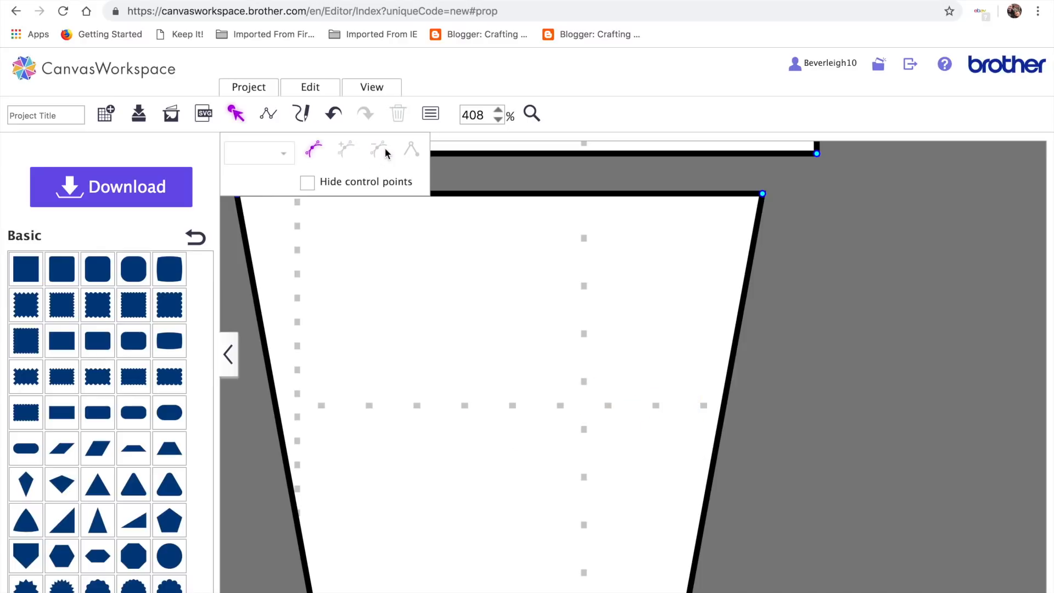
Step: Leave point editing and place the orange pot over the card's plain pot cutout
{"action": "left_click", "coordinate": [371, 87]}
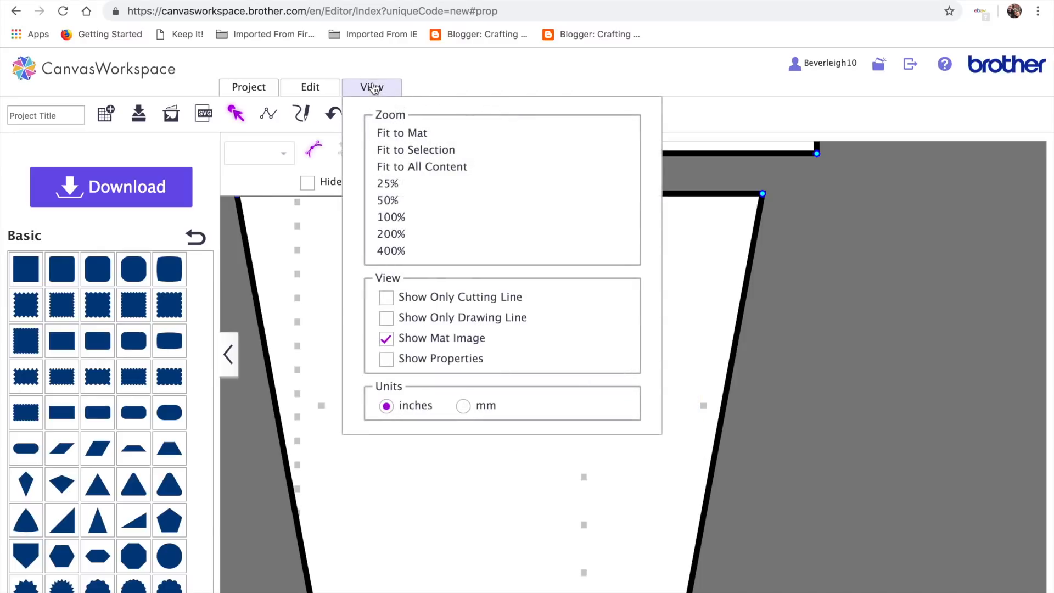
{"action": "left_click", "coordinate": [392, 137]}
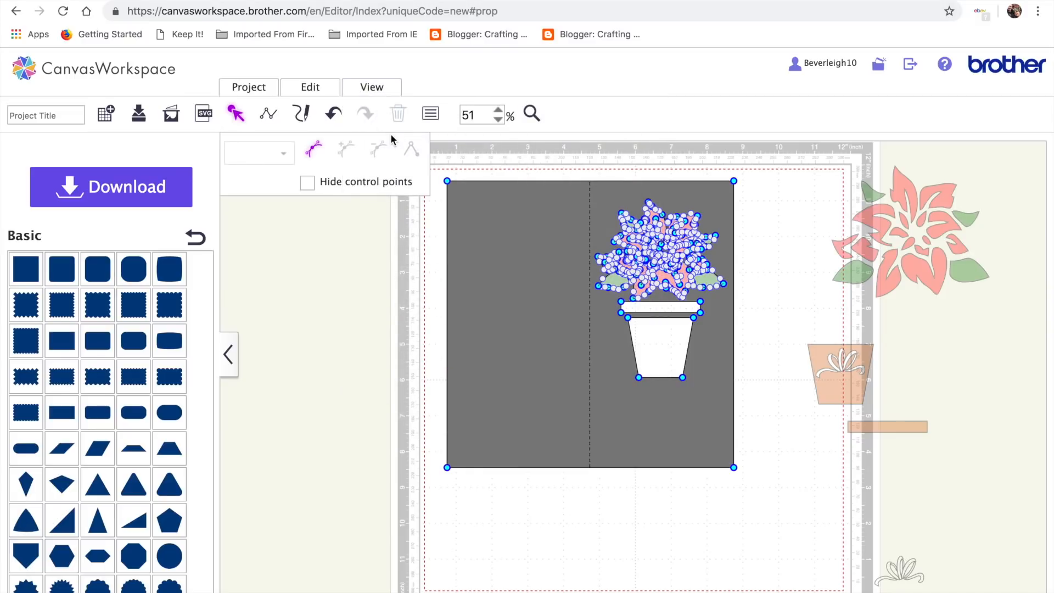
{"action": "left_click", "coordinate": [590, 542]}
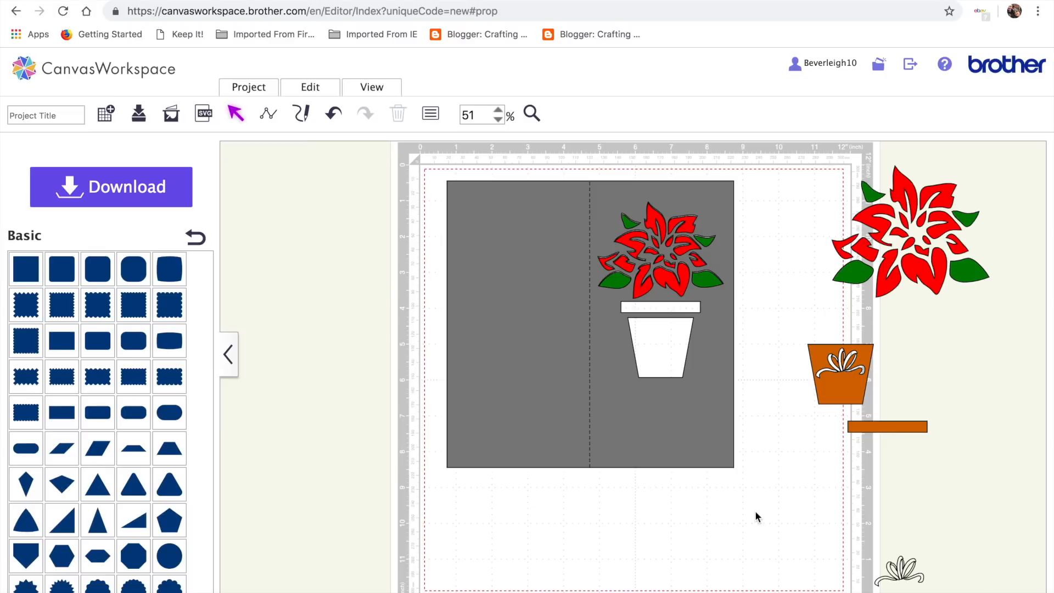
{"action": "left_click_drag", "start_coordinate": [839, 390], "coordinate": [659, 364]}
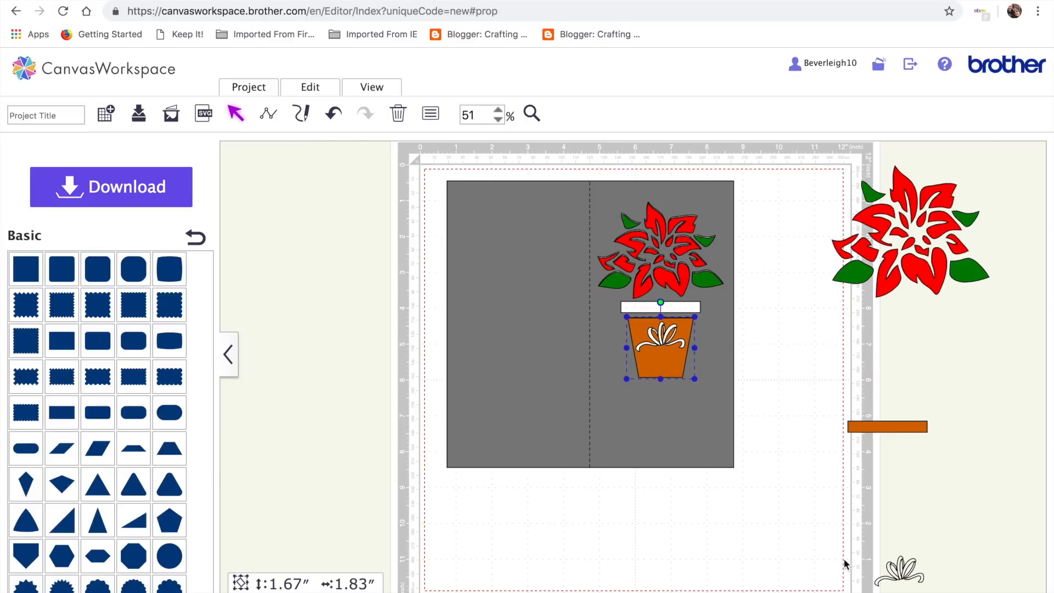
Step: Fill the loose bow outline beside the mat with bright blue and clear the selection
{"action": "left_click", "coordinate": [907, 575]}
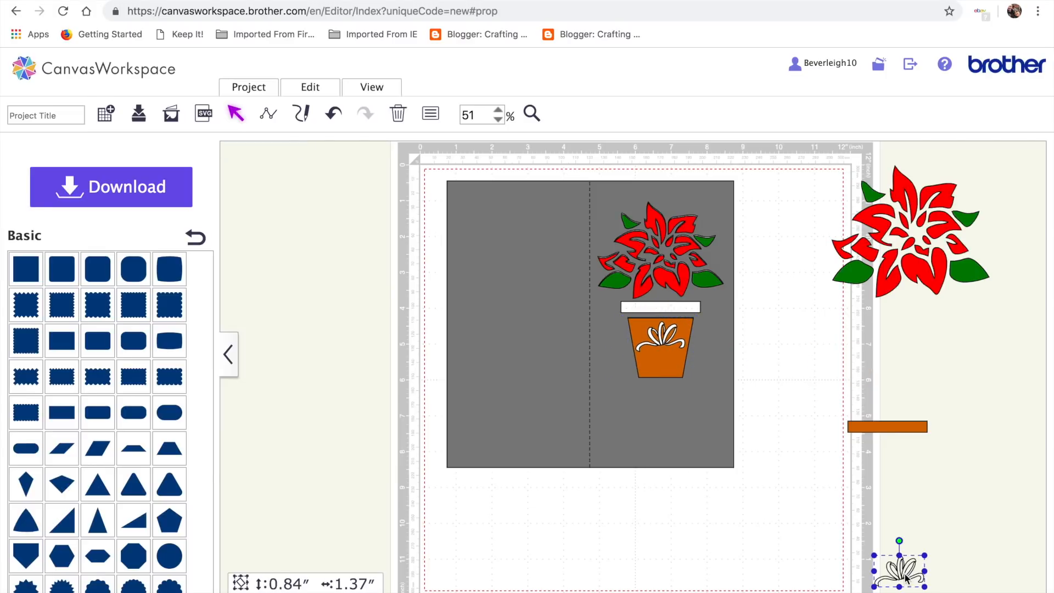
{"action": "left_click", "coordinate": [431, 115]}
{"action": "left_click", "coordinate": [763, 448]}
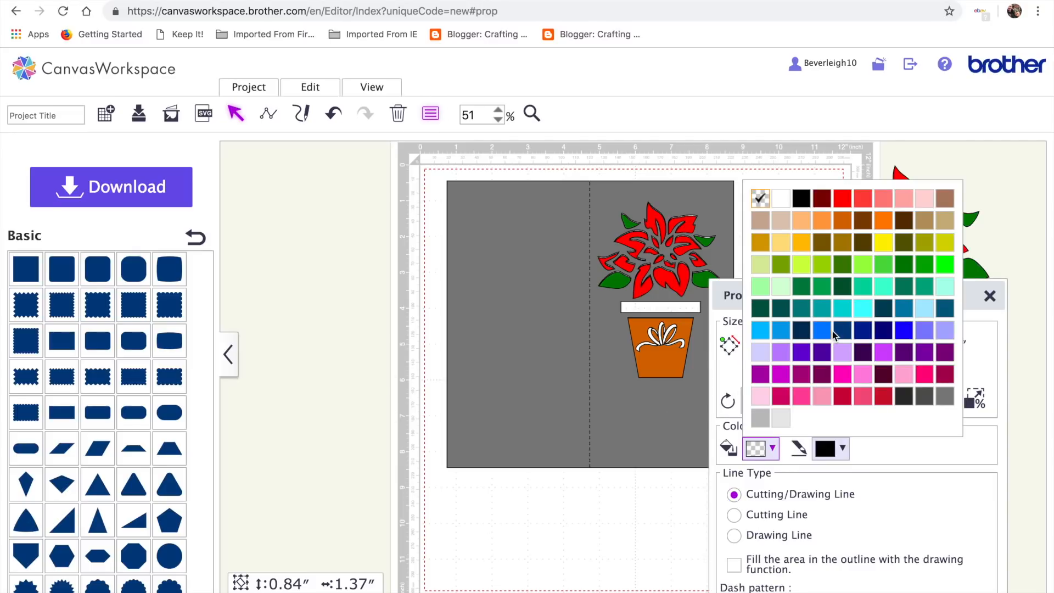
{"action": "left_click", "coordinate": [826, 334]}
{"action": "left_click", "coordinate": [600, 541]}
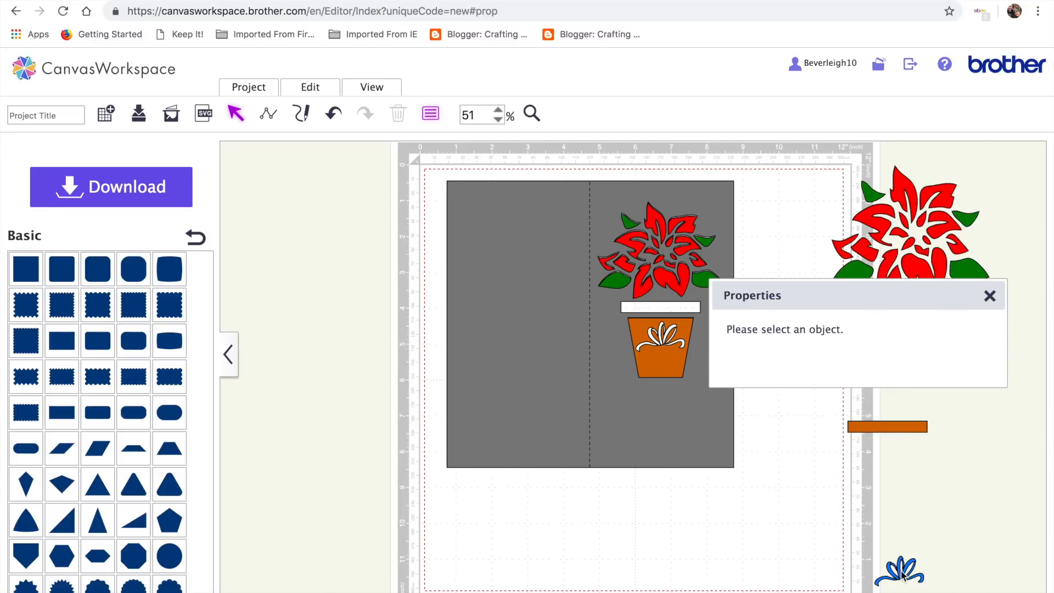
Step: Try to move the blue bow onto the card's pot, close the object properties and undo the card's accidental move
{"action": "left_click_drag", "start_coordinate": [900, 570], "coordinate": [648, 333]}
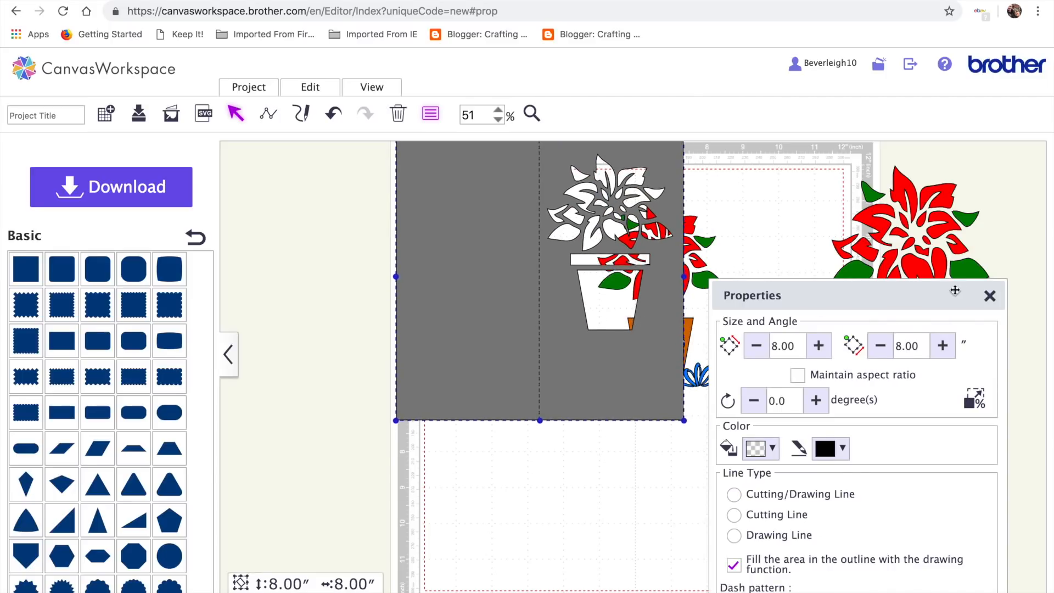
{"action": "left_click", "coordinate": [990, 296]}
{"action": "left_click", "coordinate": [334, 111]}
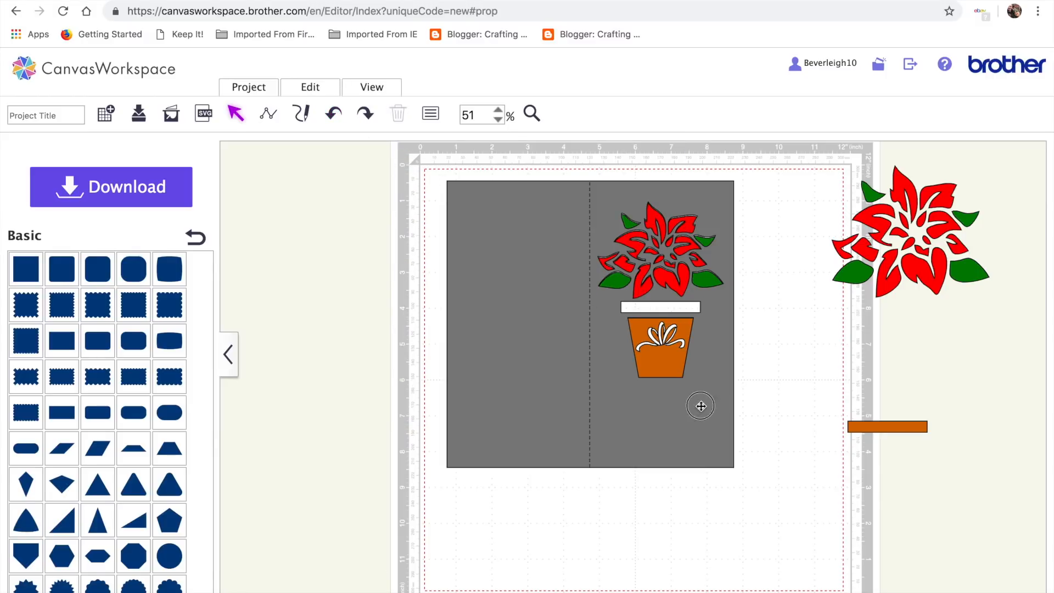
Step: Shift the card aside, move the hidden blue bow to the mat's empty lower corner and return the card under its coloured pieces
{"action": "left_click_drag", "start_coordinate": [701, 405], "coordinate": [637, 403]}
{"action": "left_click_drag", "start_coordinate": [693, 440], "coordinate": [825, 517]}
{"action": "left_click_drag", "start_coordinate": [644, 409], "coordinate": [688, 402]}
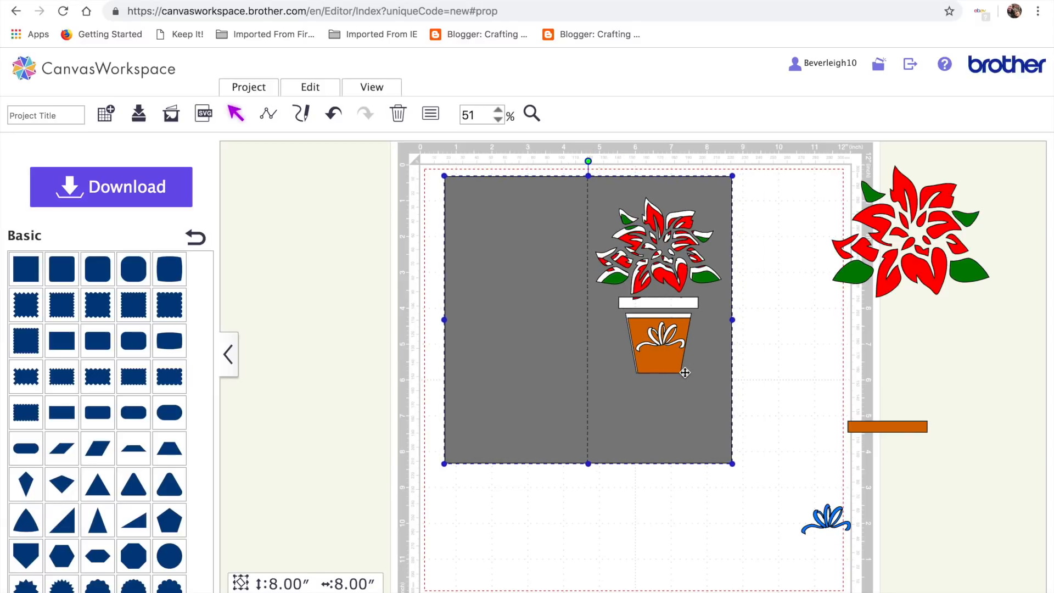
Step: Shift the orange pot slightly left and place the orange rim strip over the card's rim cutout
{"action": "left_click", "coordinate": [661, 351]}
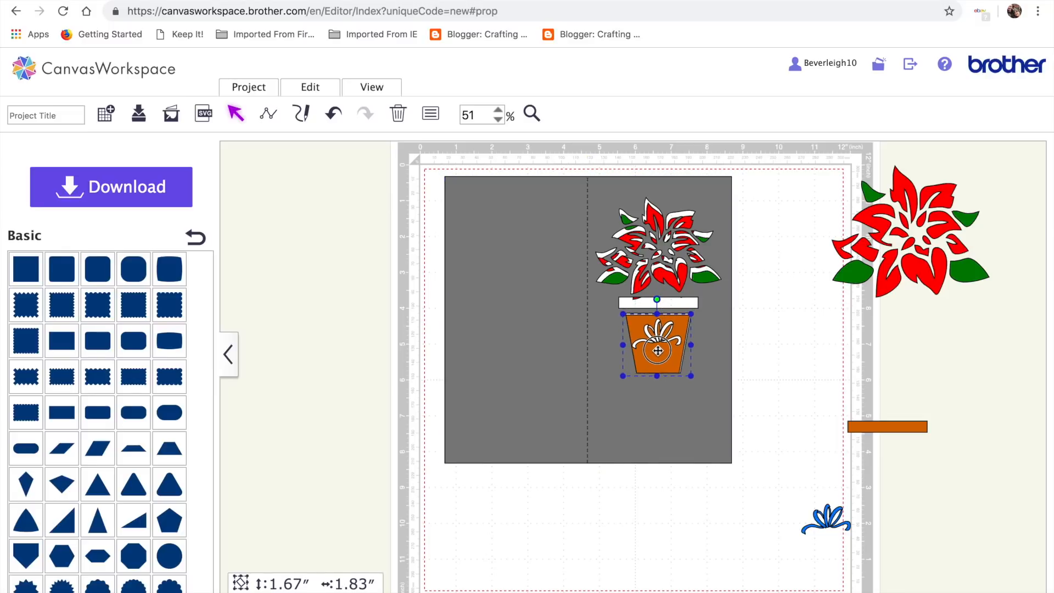
{"action": "left_click_drag", "start_coordinate": [906, 427], "coordinate": [681, 309]}
{"action": "left_click", "coordinate": [737, 320]}
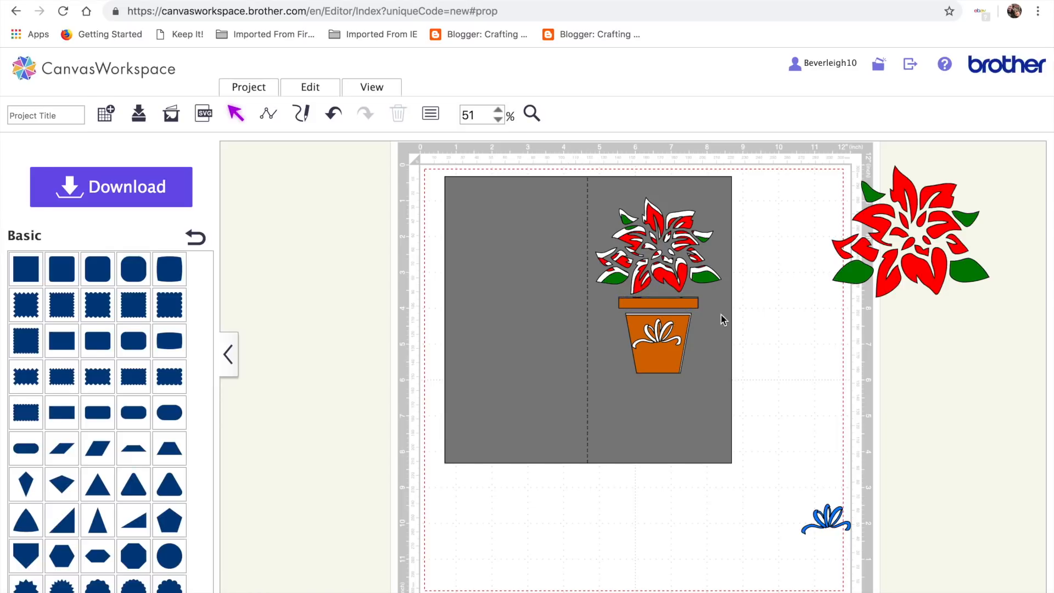
Step: Realign the poinsettia with its cutout and nudge the orange pot up and right onto the pot cutout
{"action": "left_click", "coordinate": [671, 272]}
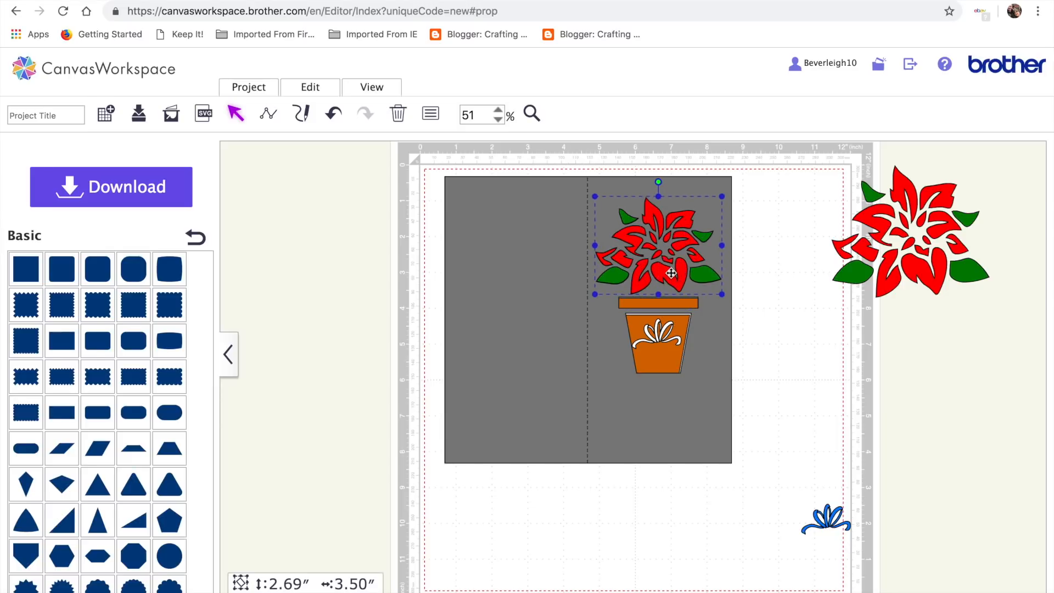
{"action": "left_click", "coordinate": [672, 360]}
{"action": "key", "text": "Up"}
{"action": "key", "text": "Right"}
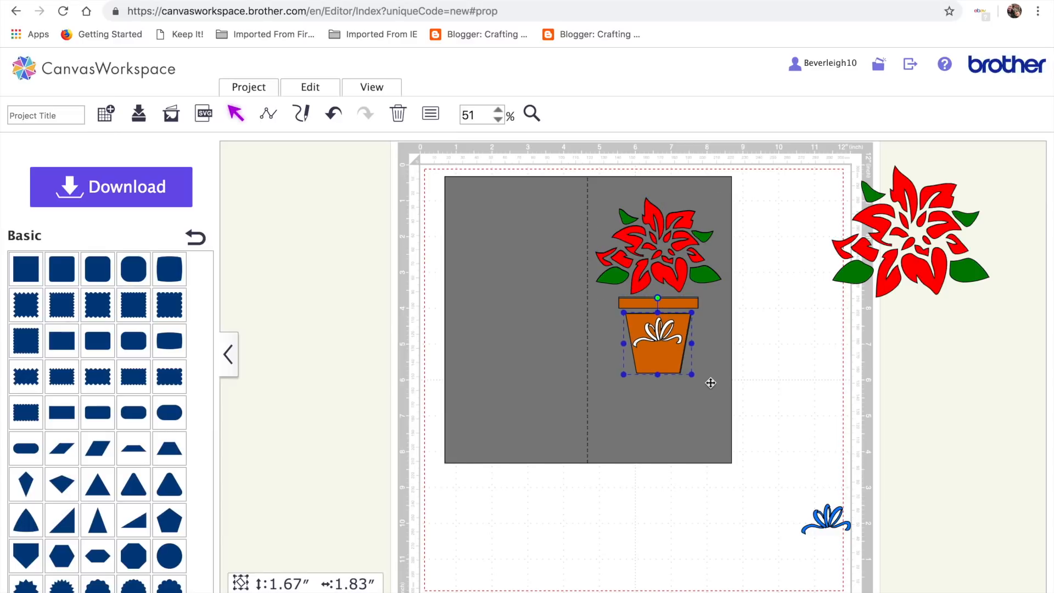
{"action": "left_click", "coordinate": [749, 472]}
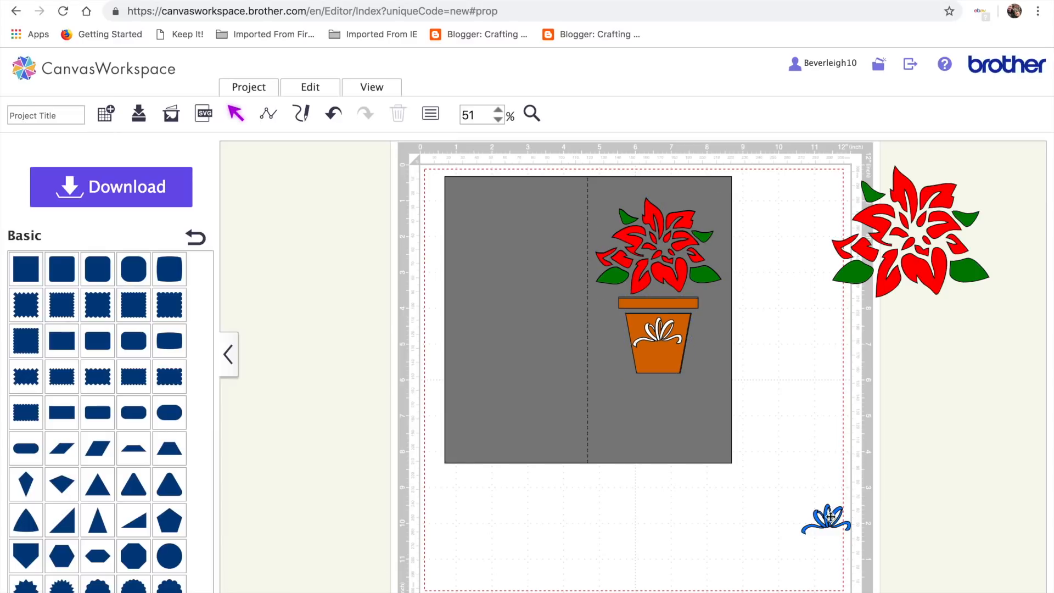
Step: Bring the blue bow to the front, place it over the orange pot's bow opening and select the card
{"action": "left_click_drag", "start_coordinate": [829, 521], "coordinate": [816, 423]}
{"action": "mouse_move", "coordinate": [319, 90]}
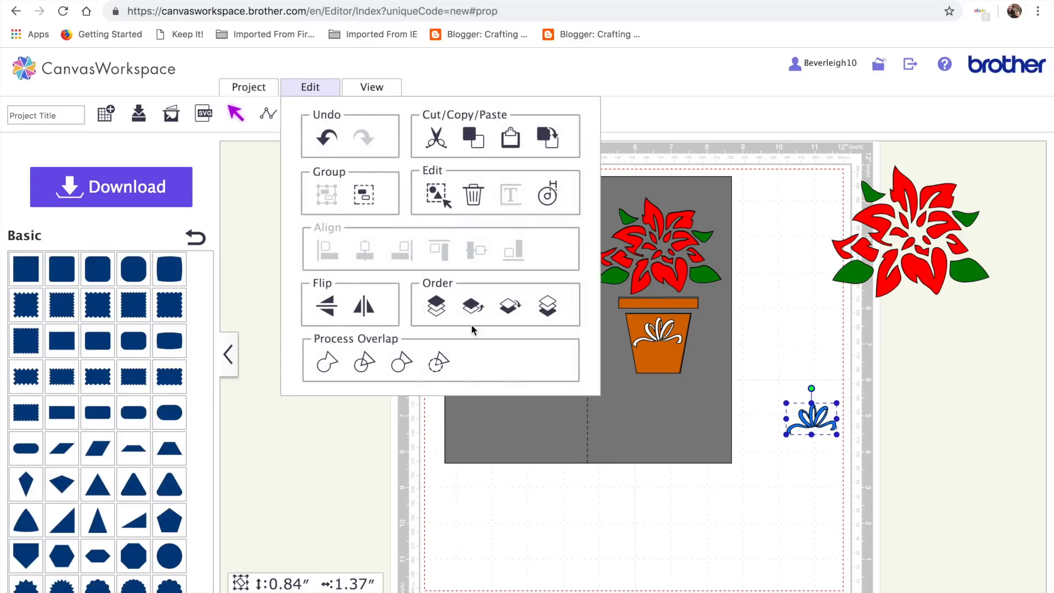
{"action": "left_click", "coordinate": [437, 308]}
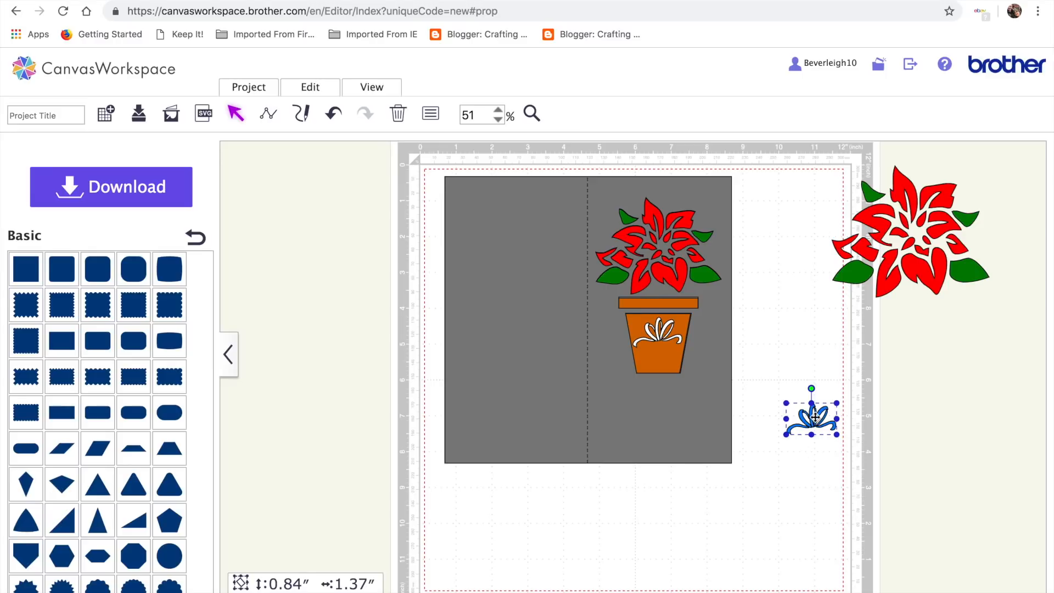
{"action": "left_click_drag", "start_coordinate": [814, 417], "coordinate": [661, 334]}
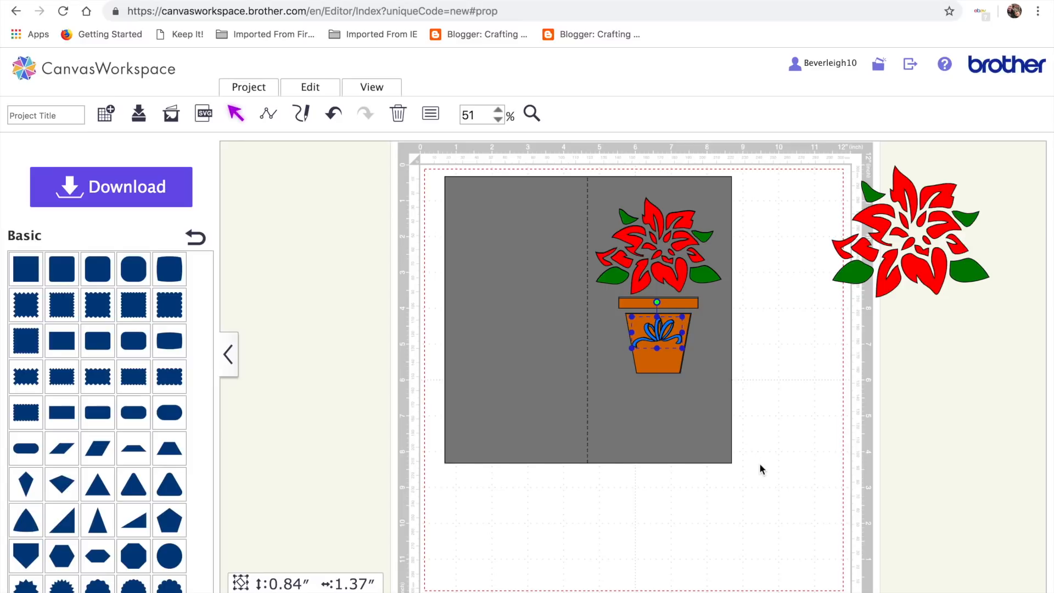
{"action": "left_click", "coordinate": [540, 203]}
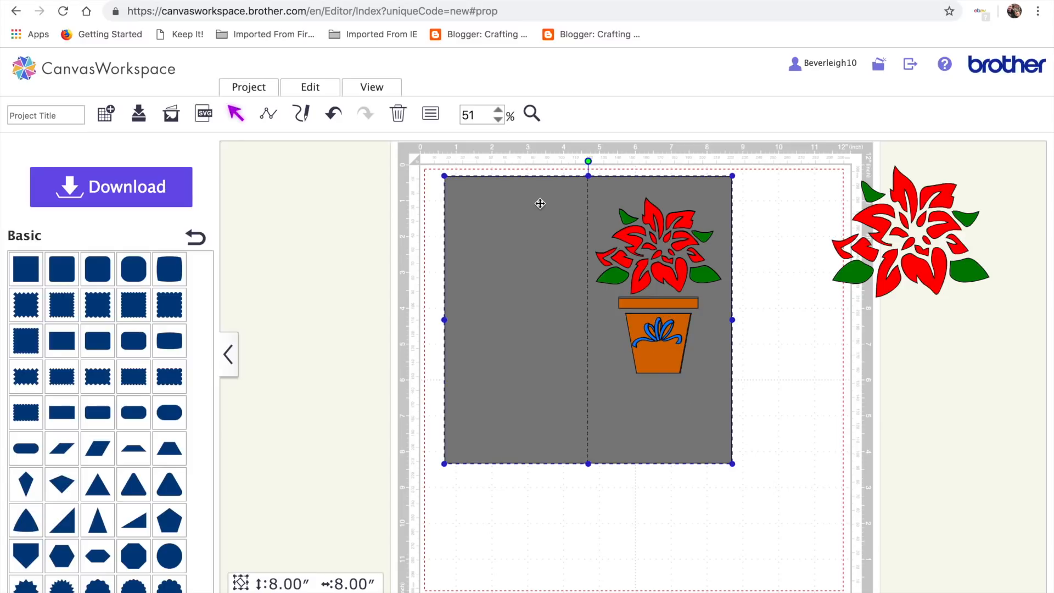
Step: Fill the card base with a light beige colour and close its properties
{"action": "left_click", "coordinate": [380, 91]}
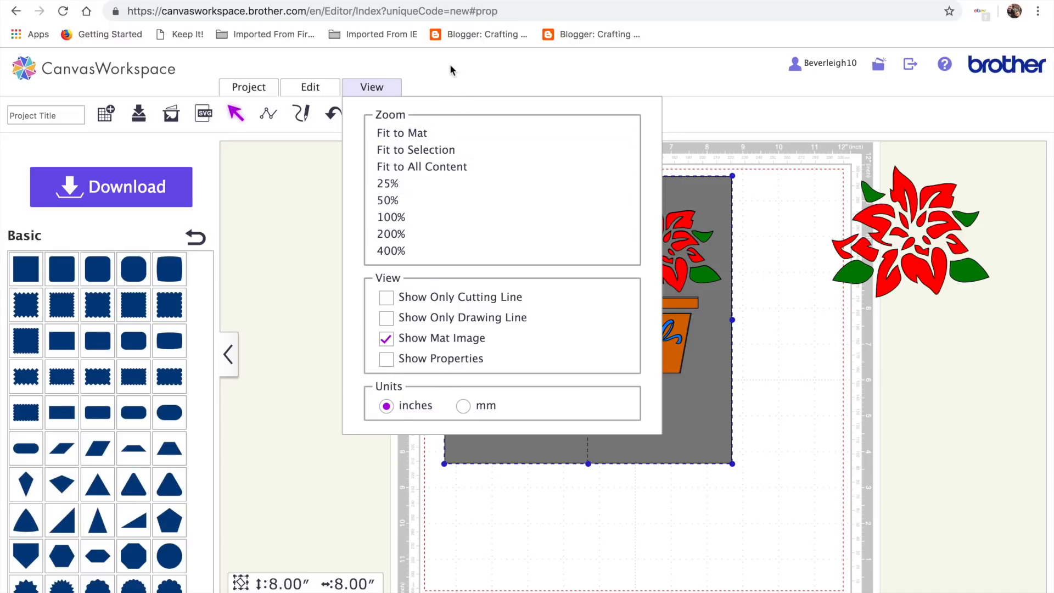
{"action": "left_click", "coordinate": [445, 358]}
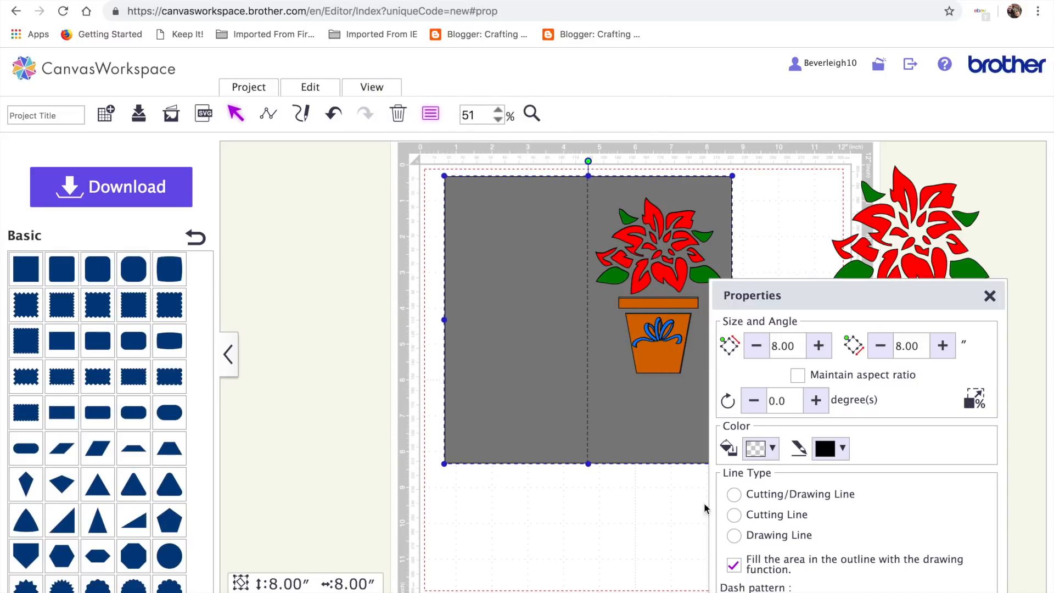
{"action": "left_click", "coordinate": [772, 449]}
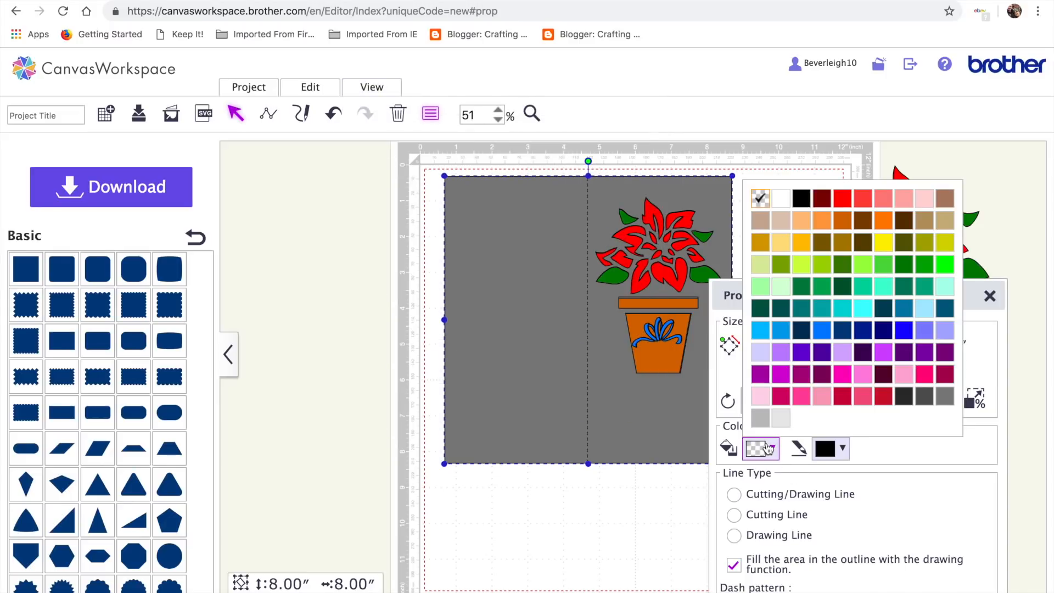
{"action": "left_click", "coordinate": [780, 222]}
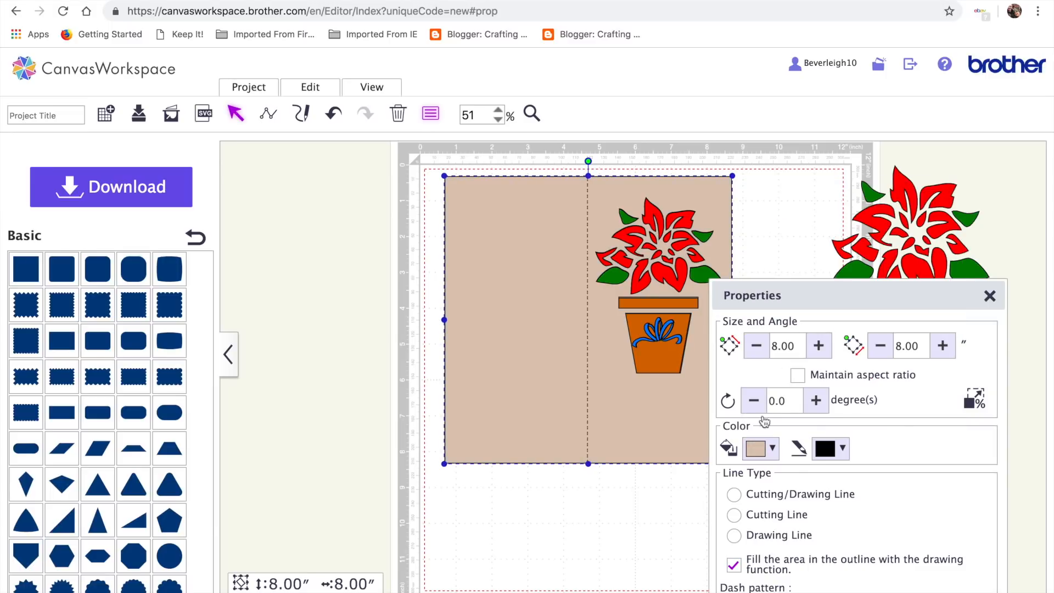
{"action": "left_click", "coordinate": [624, 563]}
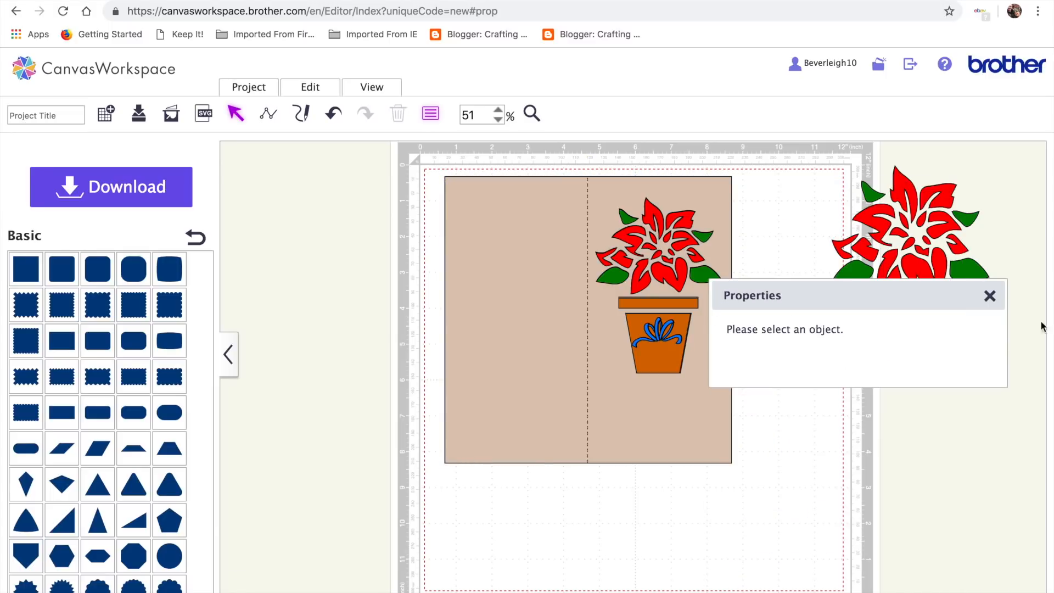
{"action": "left_click", "coordinate": [989, 296]}
Step: Add a rounded rectangle about 0.87 by 3.37 inches and place it centred below the pot on the card front
{"action": "mouse_move", "coordinate": [915, 590]}
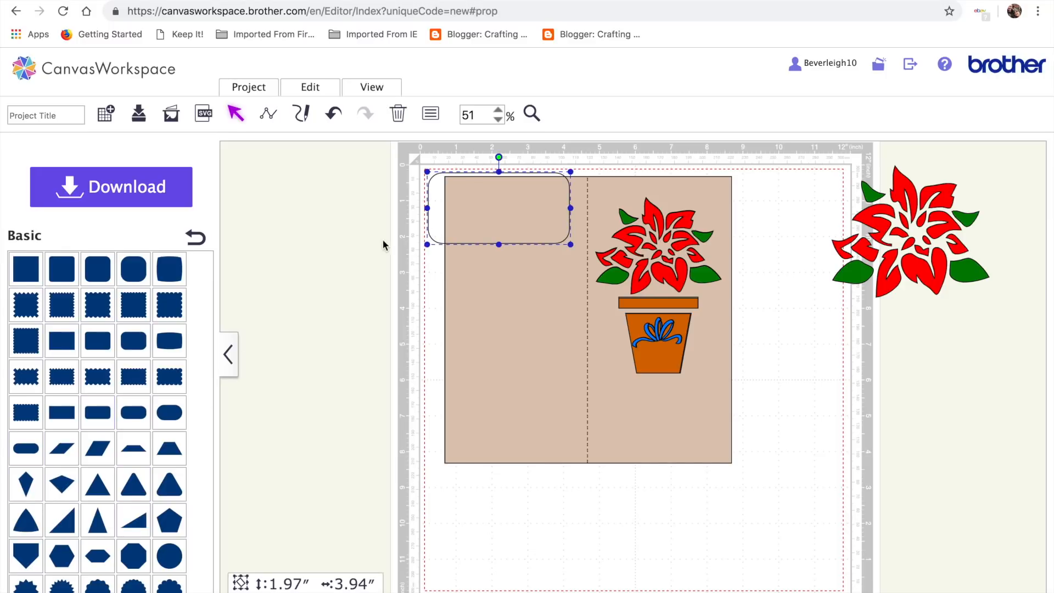
{"action": "left_click_drag", "start_coordinate": [499, 207], "coordinate": [581, 514]}
{"action": "left_click_drag", "start_coordinate": [653, 531], "coordinate": [678, 409]}
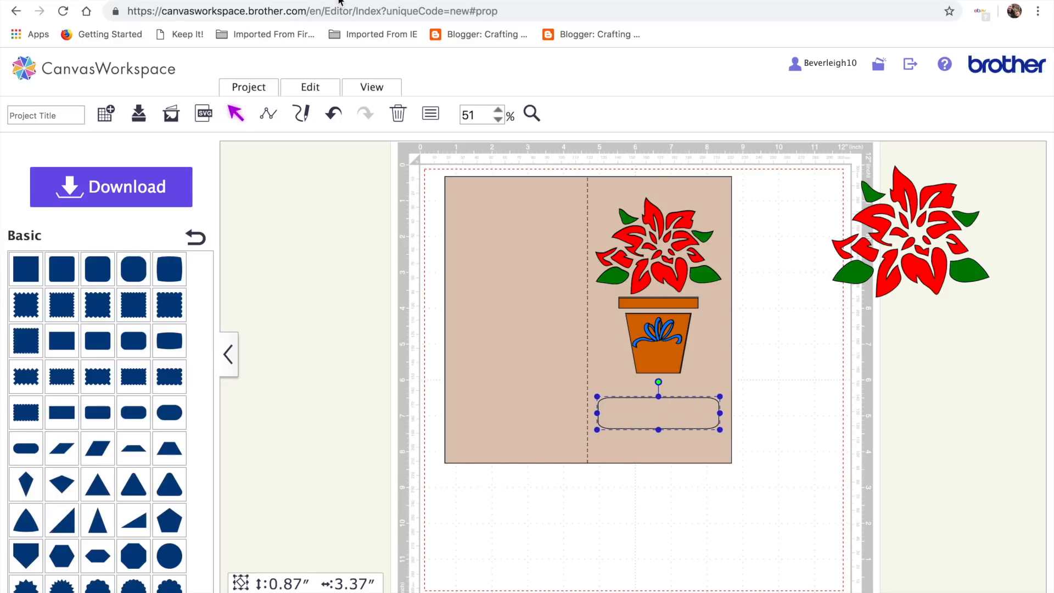
Step: Create an outward offset line around the rounded rectangle below the pot
{"action": "left_click", "coordinate": [316, 89]}
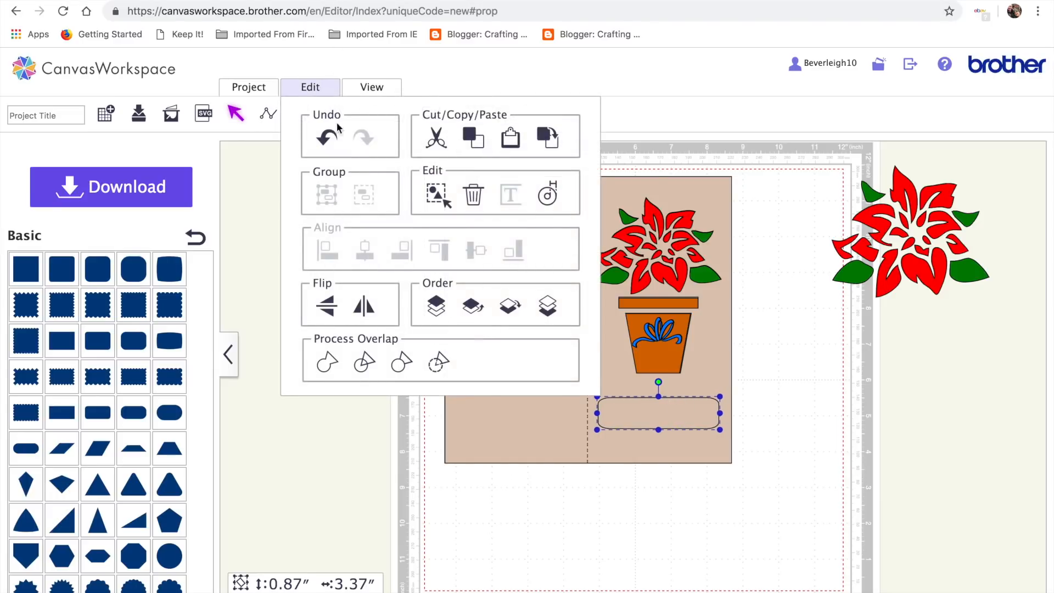
{"action": "left_click", "coordinate": [546, 195]}
{"action": "left_click_drag", "start_coordinate": [355, 235], "coordinate": [345, 235]}
{"action": "left_click", "coordinate": [635, 474]}
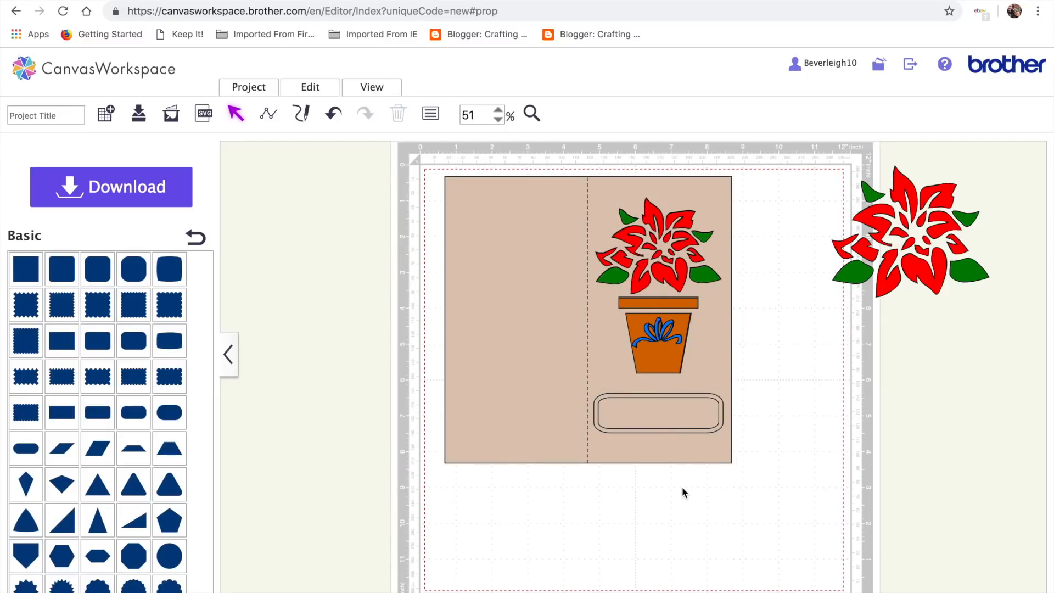
Step: Select the outer offset outline around the rounded rectangle and fill it with red
{"action": "left_click", "coordinate": [673, 434]}
{"action": "double_click", "coordinate": [674, 415]}
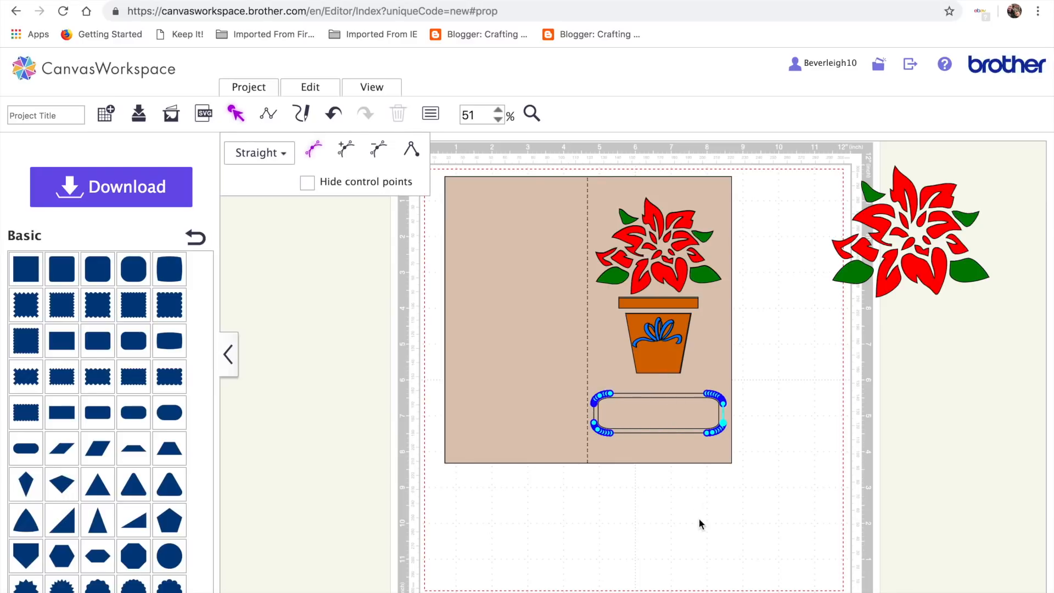
{"action": "left_click", "coordinate": [690, 509]}
{"action": "left_click", "coordinate": [668, 435]}
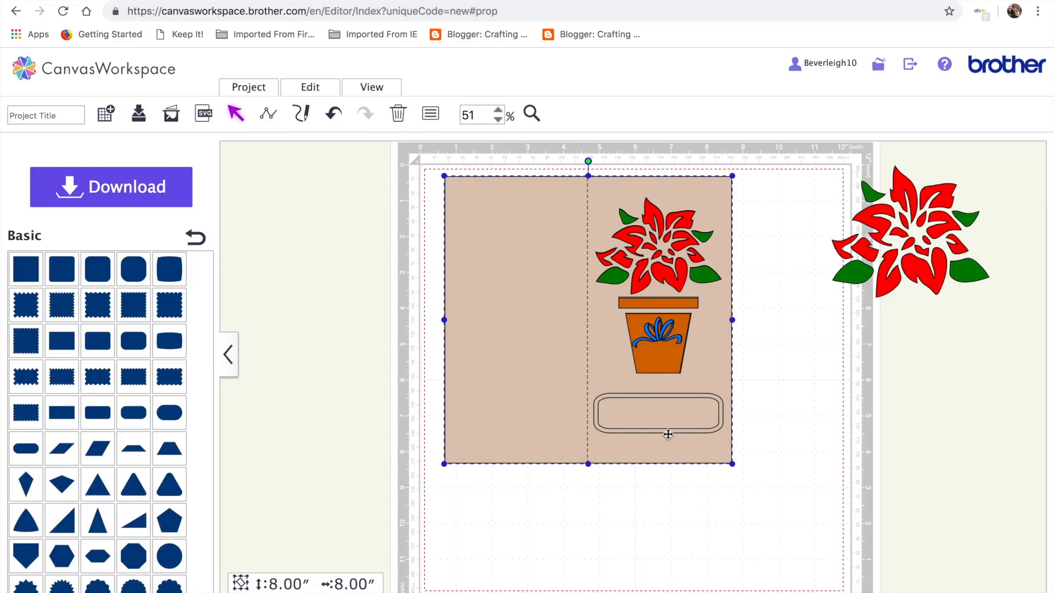
{"action": "left_click", "coordinate": [668, 432]}
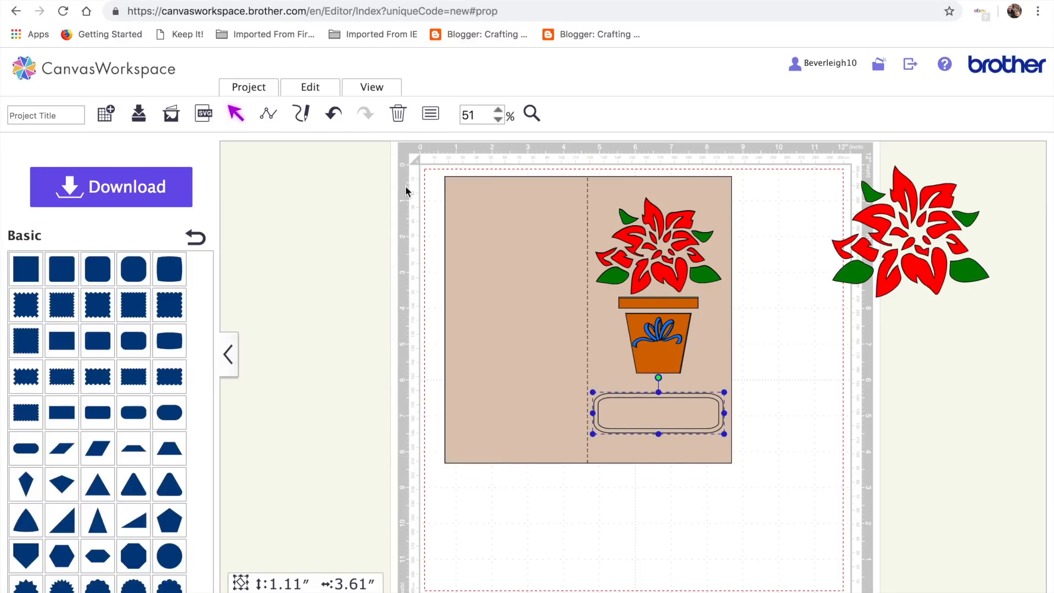
{"action": "left_click", "coordinate": [430, 113]}
{"action": "left_click", "coordinate": [771, 449]}
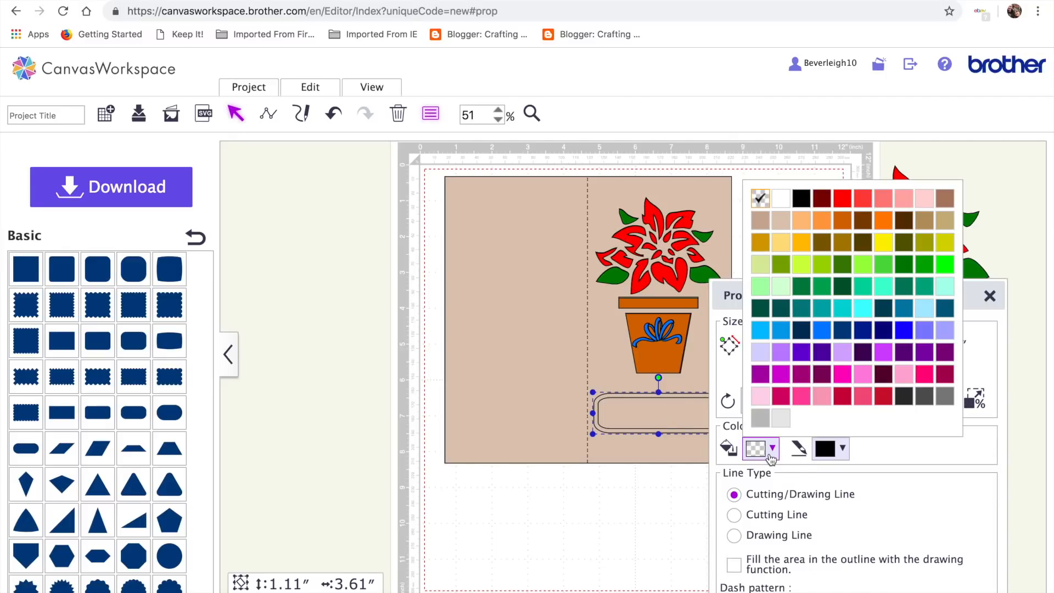
{"action": "left_click", "coordinate": [846, 199]}
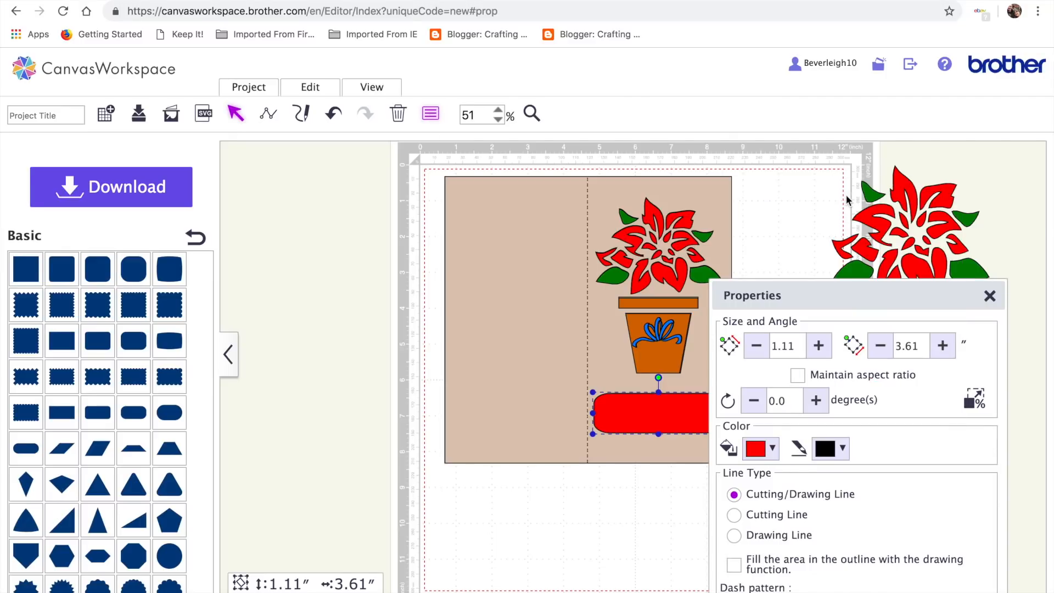
{"action": "left_click", "coordinate": [323, 91]}
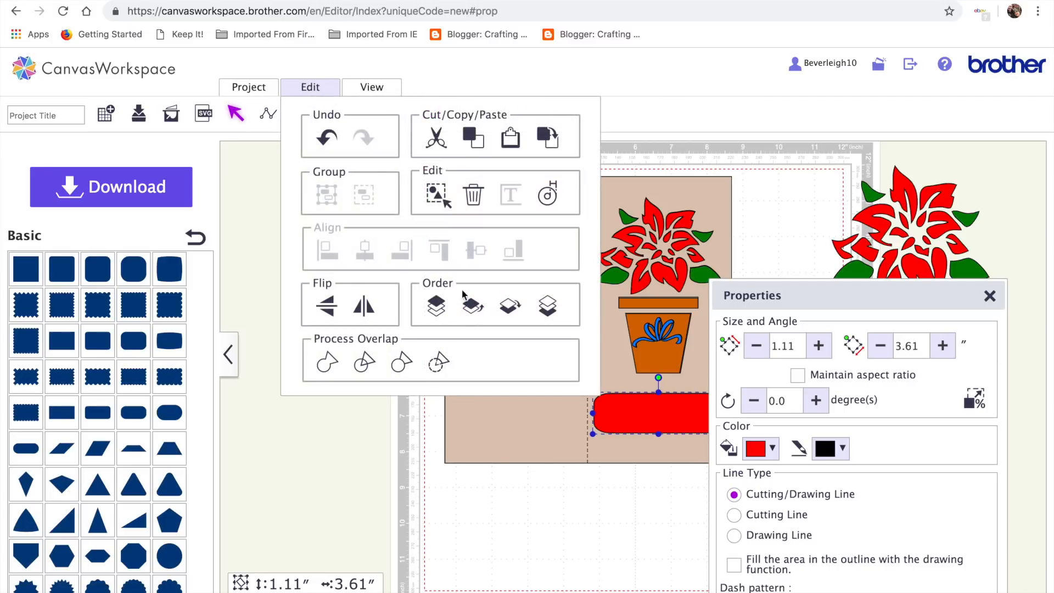
{"action": "left_click", "coordinate": [544, 307]}
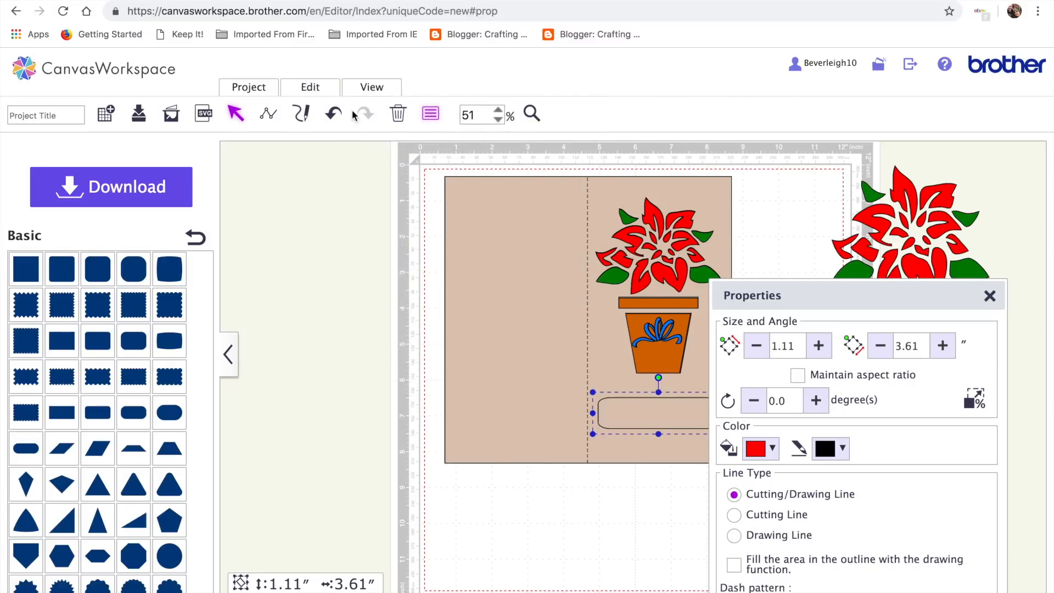
{"action": "left_click", "coordinate": [333, 115]}
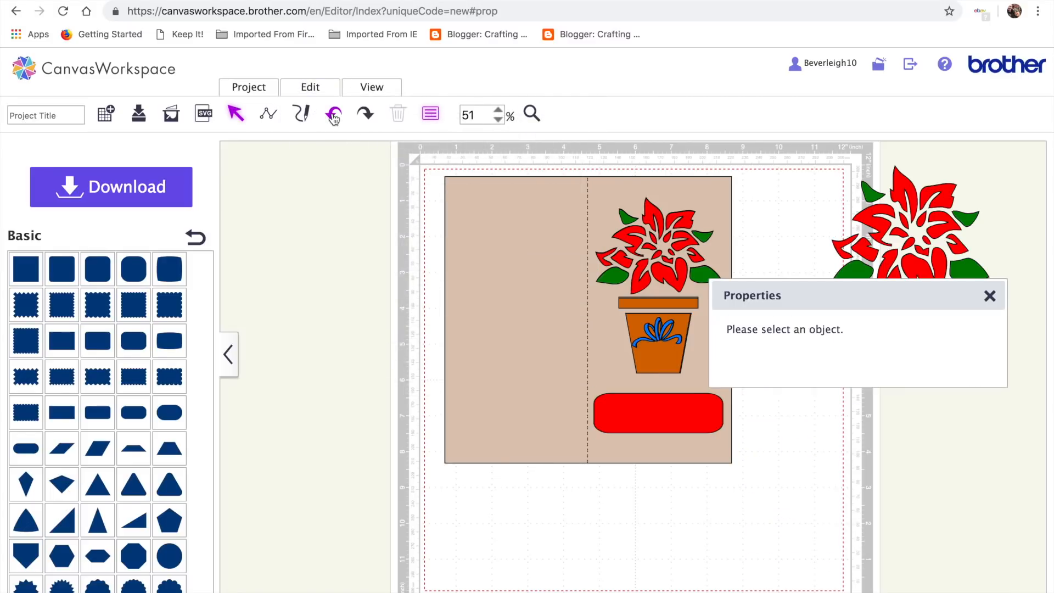
Step: Send the red rounded rectangle one level backward and fill the inner rounded rectangle with white
{"action": "left_click", "coordinate": [631, 410]}
{"action": "left_click", "coordinate": [322, 85]}
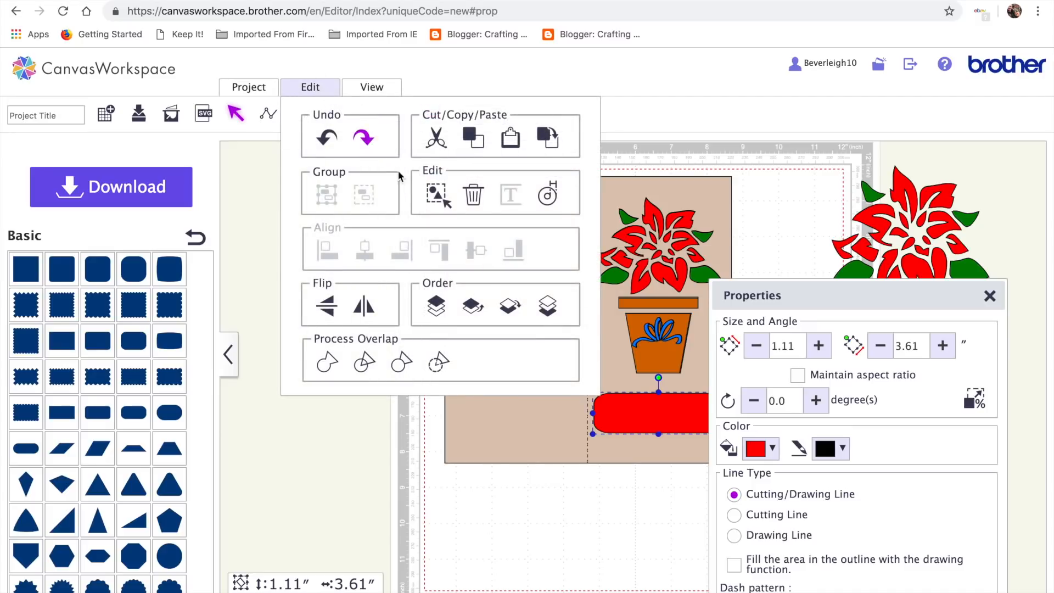
{"action": "left_click", "coordinate": [505, 306]}
{"action": "left_click", "coordinate": [638, 416]}
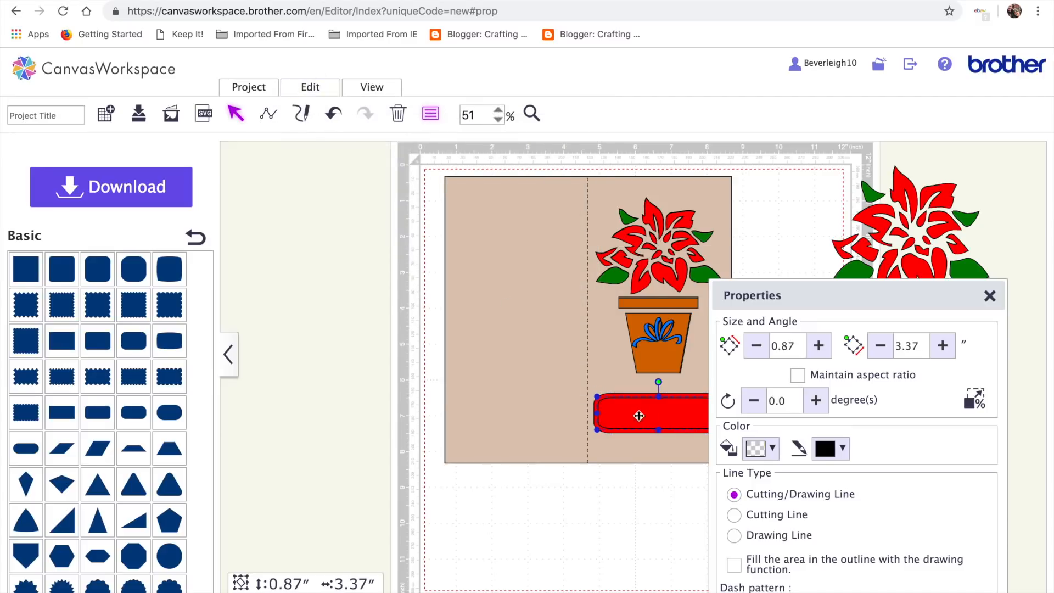
{"action": "left_click", "coordinate": [773, 449]}
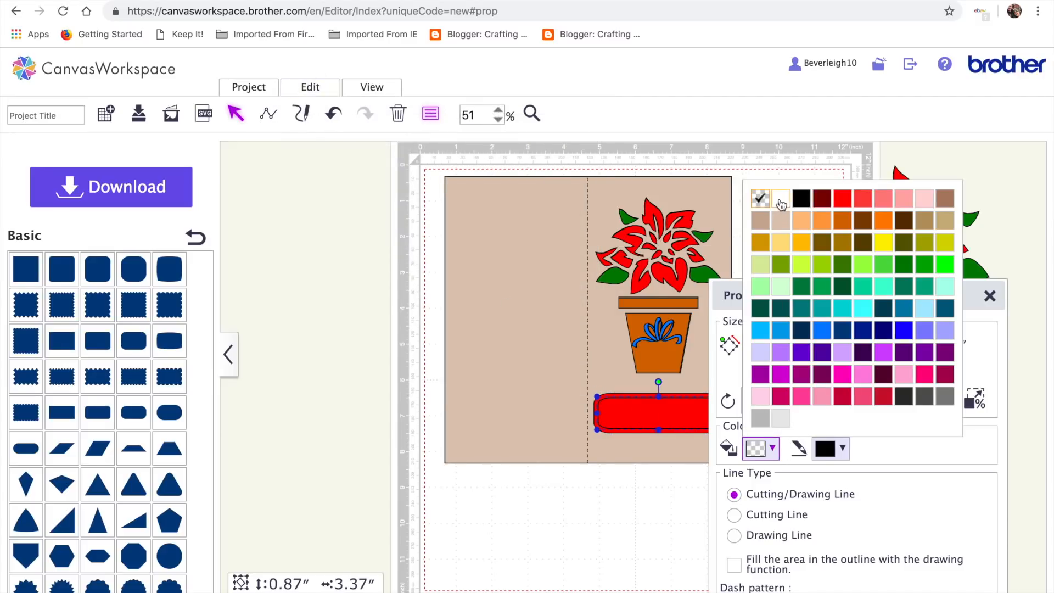
{"action": "left_click", "coordinate": [776, 226]}
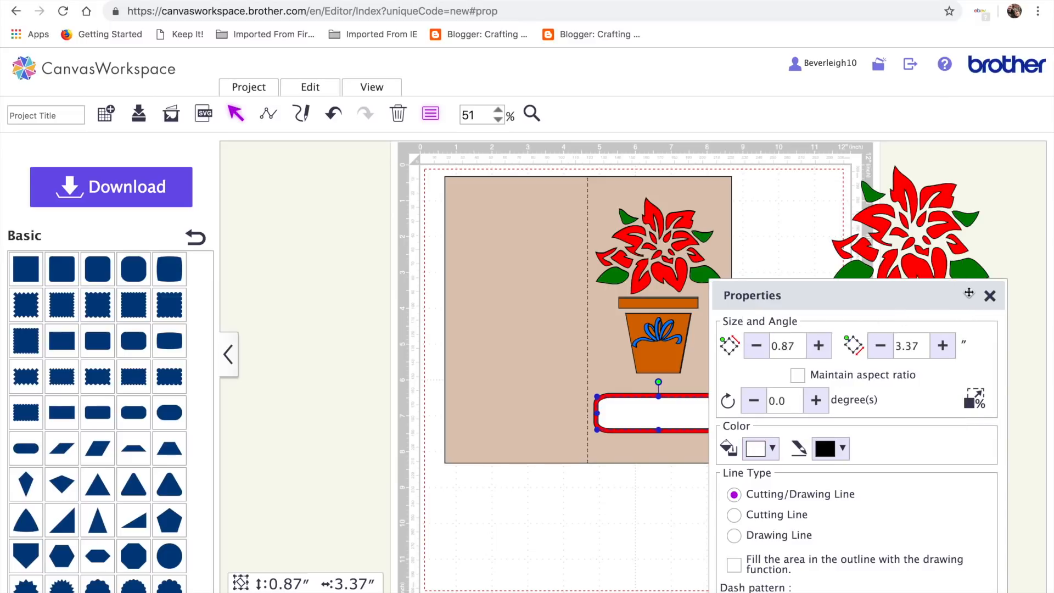
{"action": "left_click", "coordinate": [989, 295]}
Step: Group the card with all its coloured pieces and move the group off the mat's left edge
{"action": "left_click", "coordinate": [692, 502]}
{"action": "left_click_drag", "start_coordinate": [416, 164], "coordinate": [774, 481]}
{"action": "left_click", "coordinate": [311, 87]}
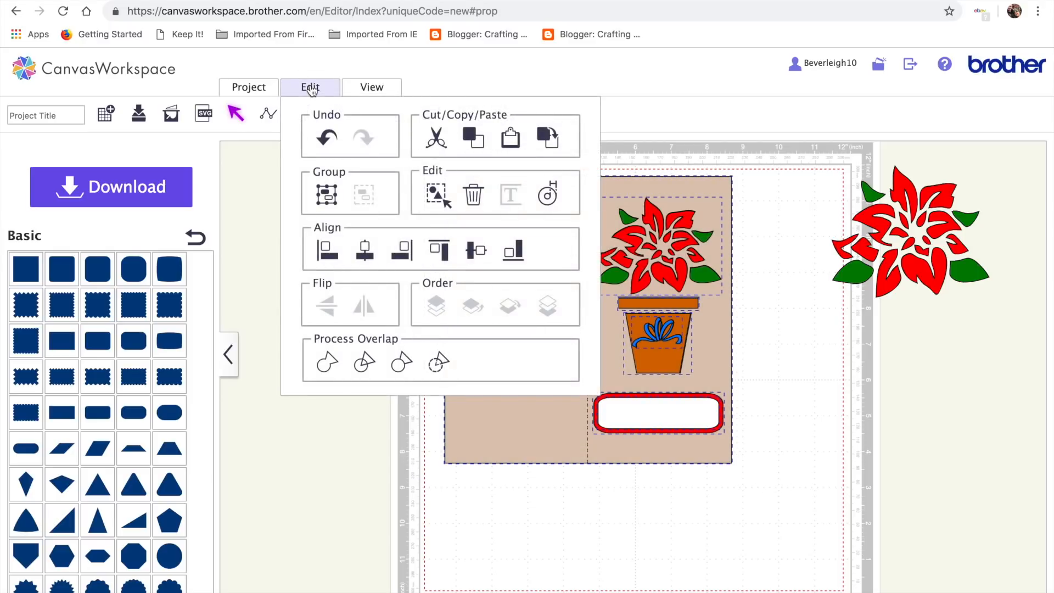
{"action": "left_click", "coordinate": [327, 193]}
{"action": "left_click_drag", "start_coordinate": [518, 384], "coordinate": [225, 442]}
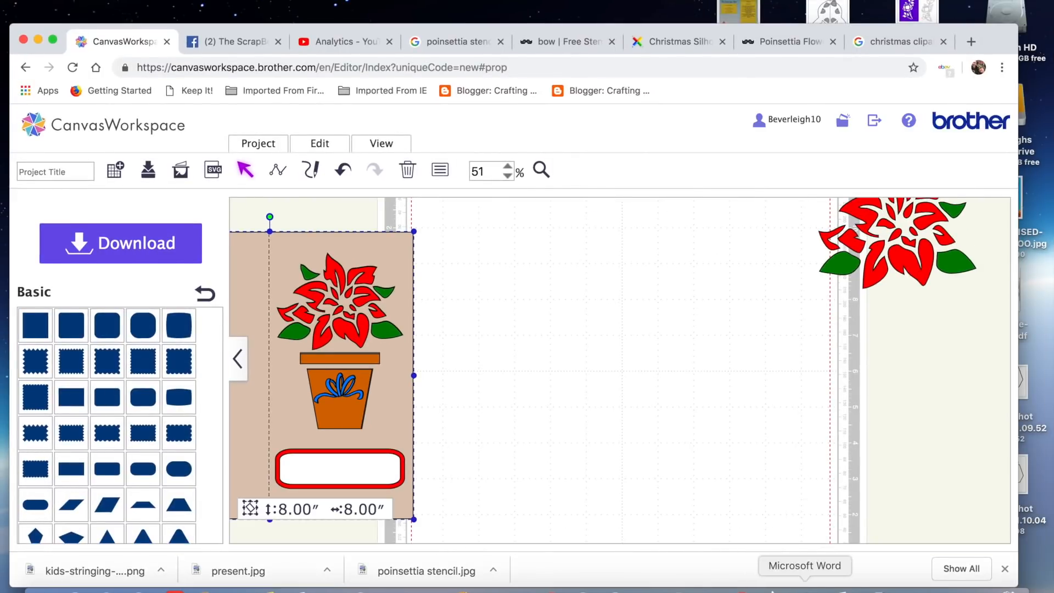
Step: Switch to Brother ScanNCut Type Converter and enter the text "Merry Christmas"
{"action": "left_click", "coordinate": [106, 590]}
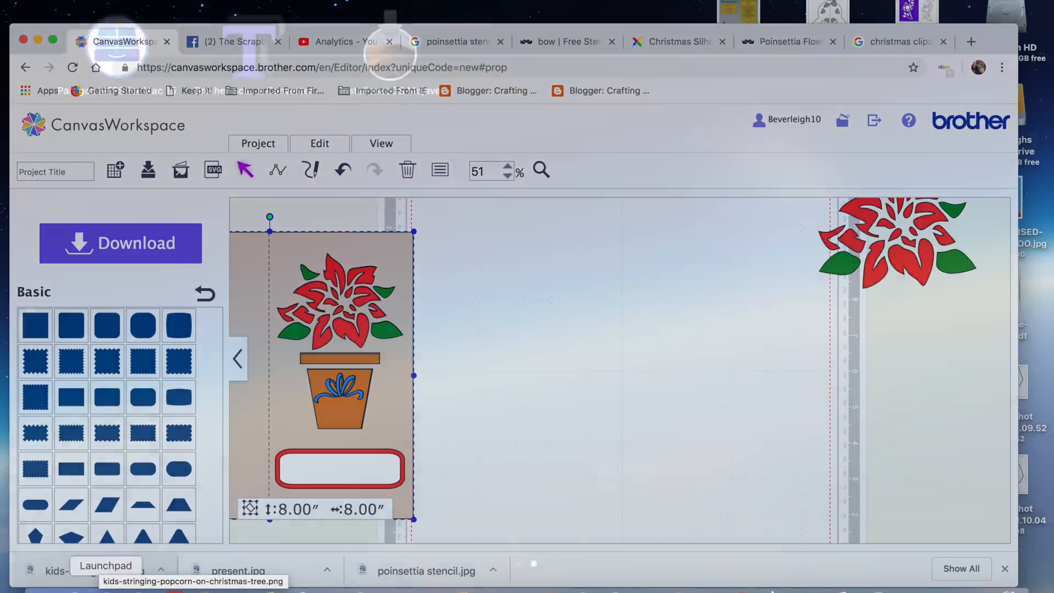
{"action": "left_click", "coordinate": [264, 58]}
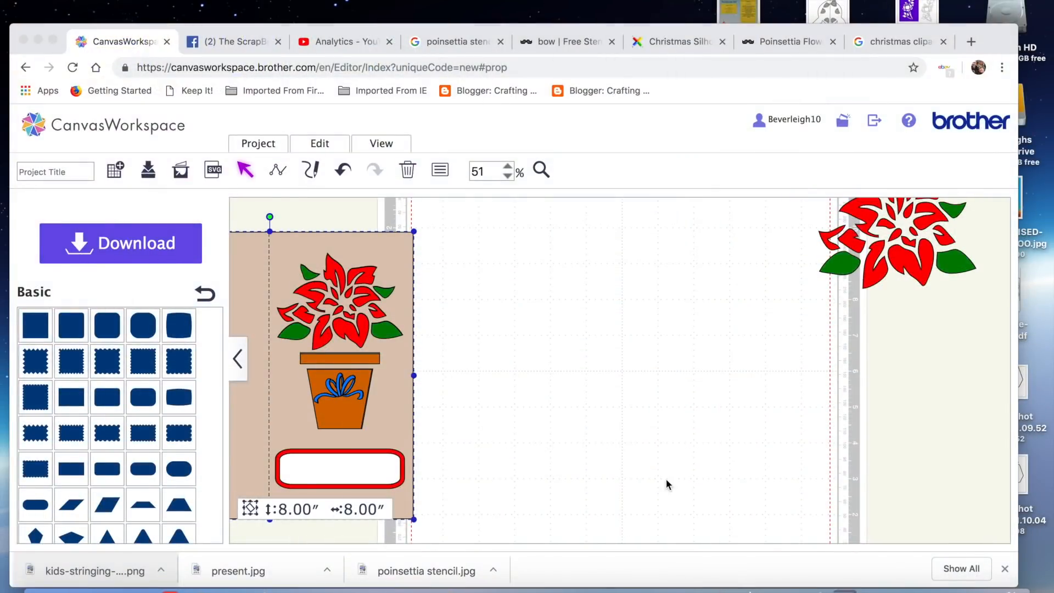
{"action": "type", "text": "Merry Christmas"}
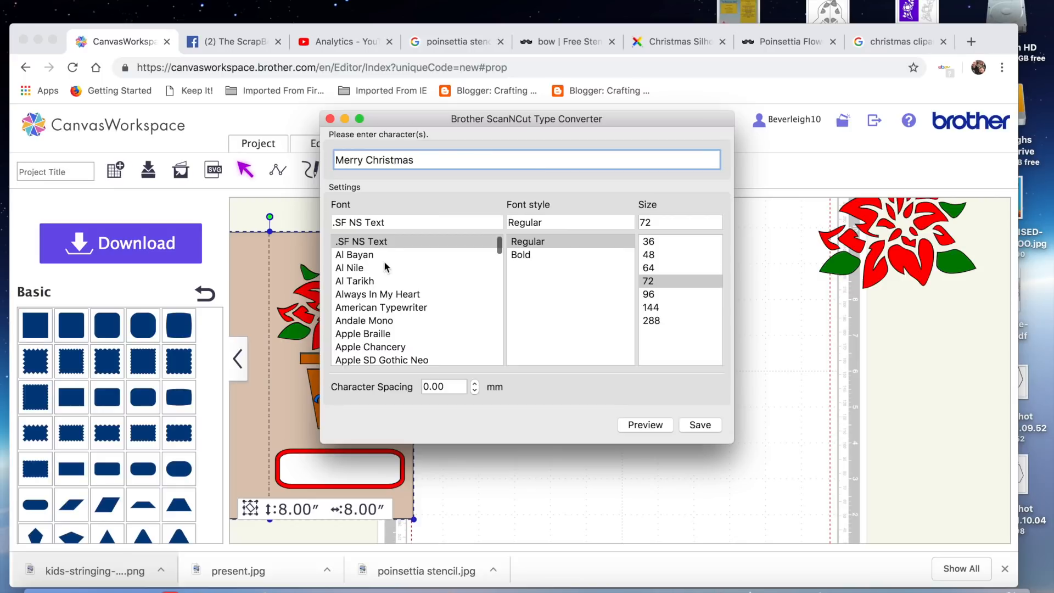
Step: Set the greeting's font to Christmas Time Personal Use
{"action": "scroll", "coordinate": [386, 267], "scroll_direction": "down", "scroll_amount": 10}
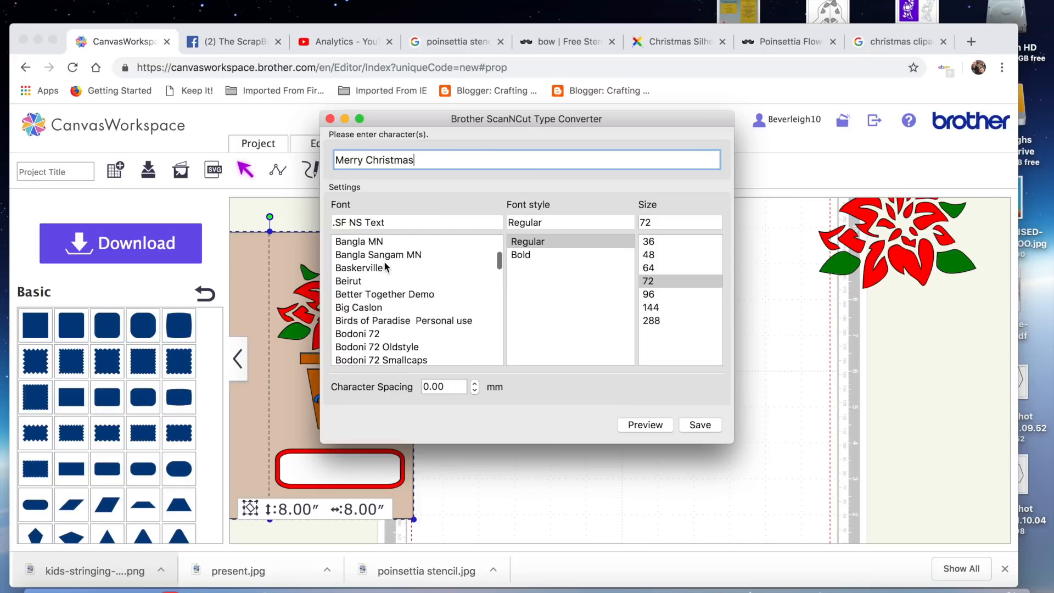
{"action": "scroll", "coordinate": [386, 268], "scroll_direction": "down", "scroll_amount": 6}
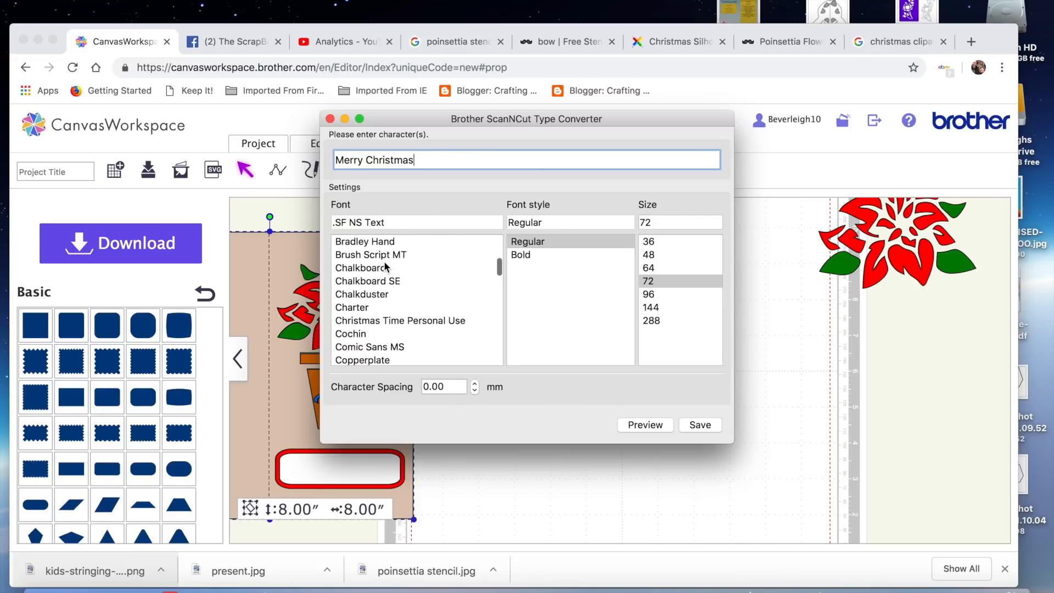
{"action": "scroll", "coordinate": [385, 268], "scroll_direction": "down", "scroll_amount": 6}
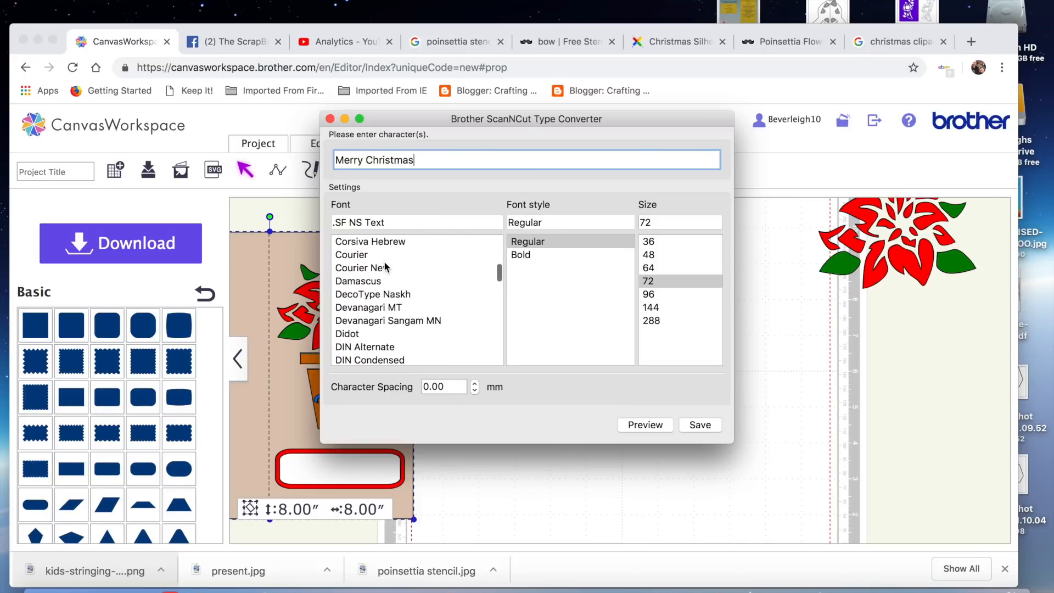
{"action": "scroll", "coordinate": [386, 267], "scroll_direction": "down", "scroll_amount": 6}
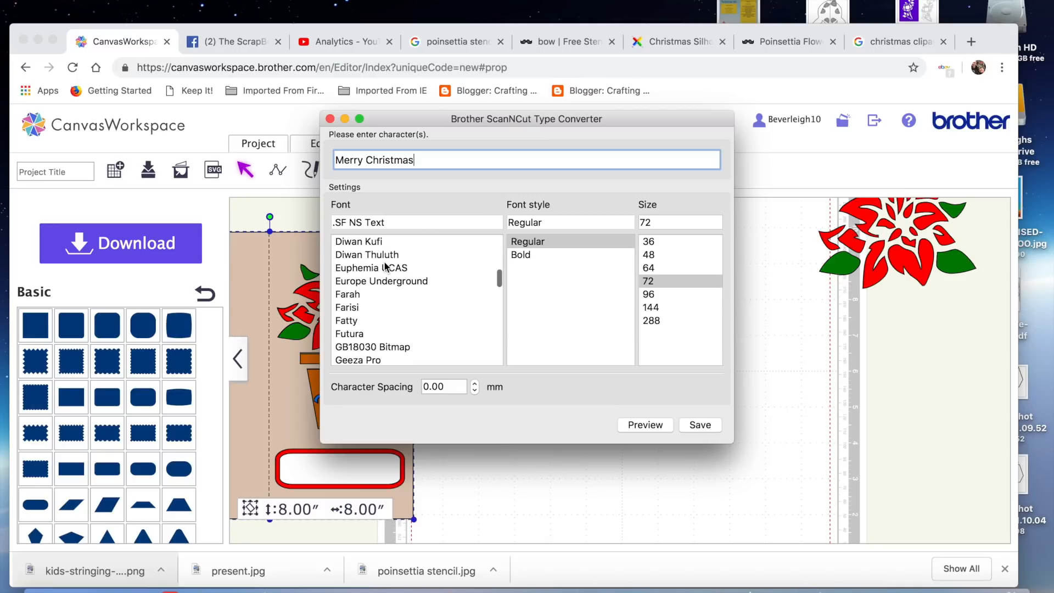
{"action": "scroll", "coordinate": [385, 265], "scroll_direction": "down", "scroll_amount": 2}
{"action": "scroll", "coordinate": [385, 265], "scroll_direction": "up", "scroll_amount": 7}
{"action": "scroll", "coordinate": [384, 266], "scroll_direction": "up", "scroll_amount": 8}
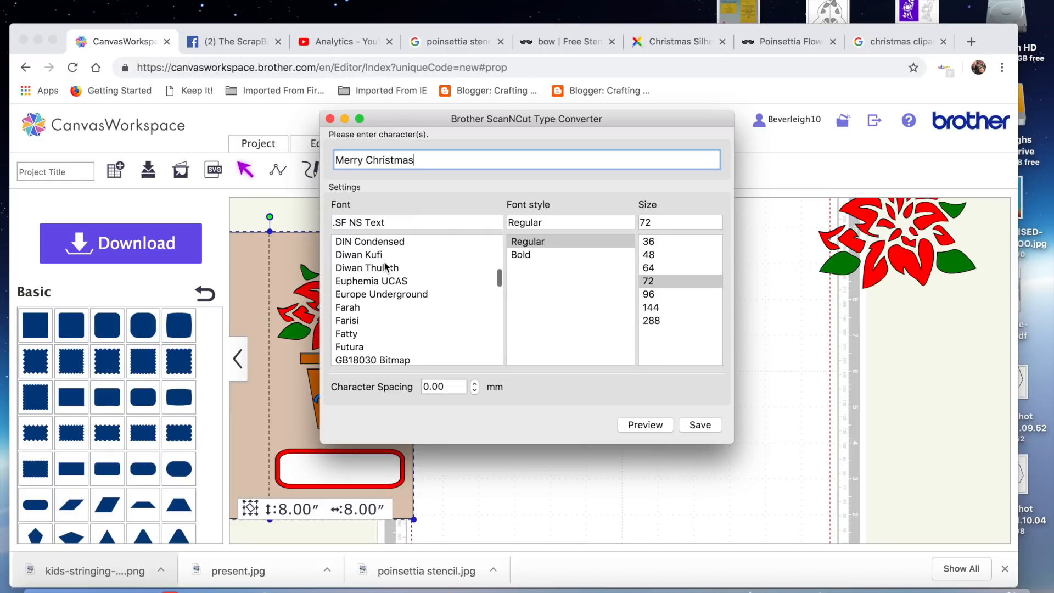
{"action": "scroll", "coordinate": [386, 267], "scroll_direction": "up", "scroll_amount": 1}
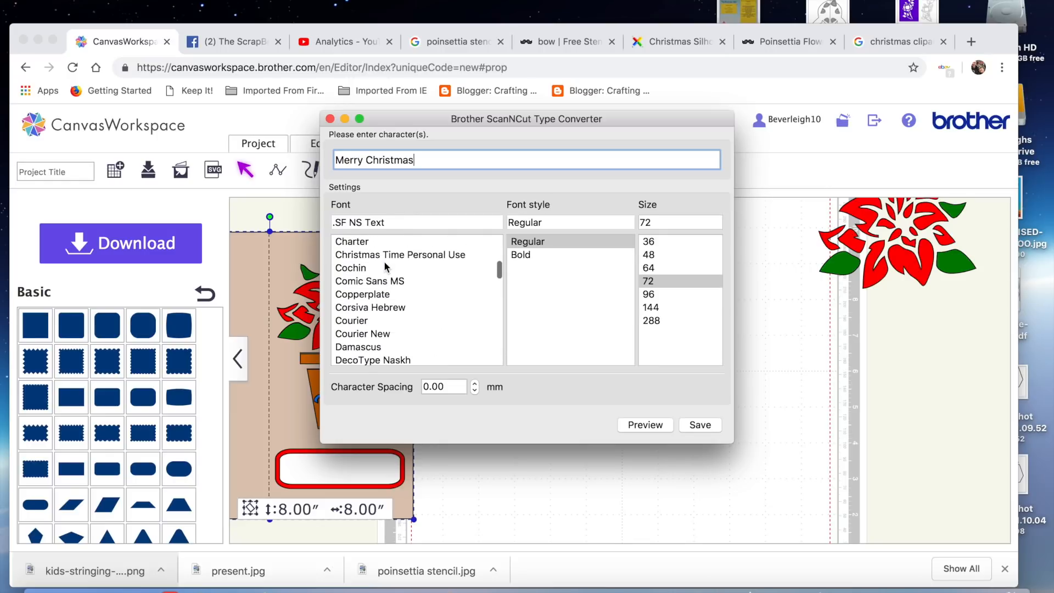
{"action": "left_click", "coordinate": [388, 255]}
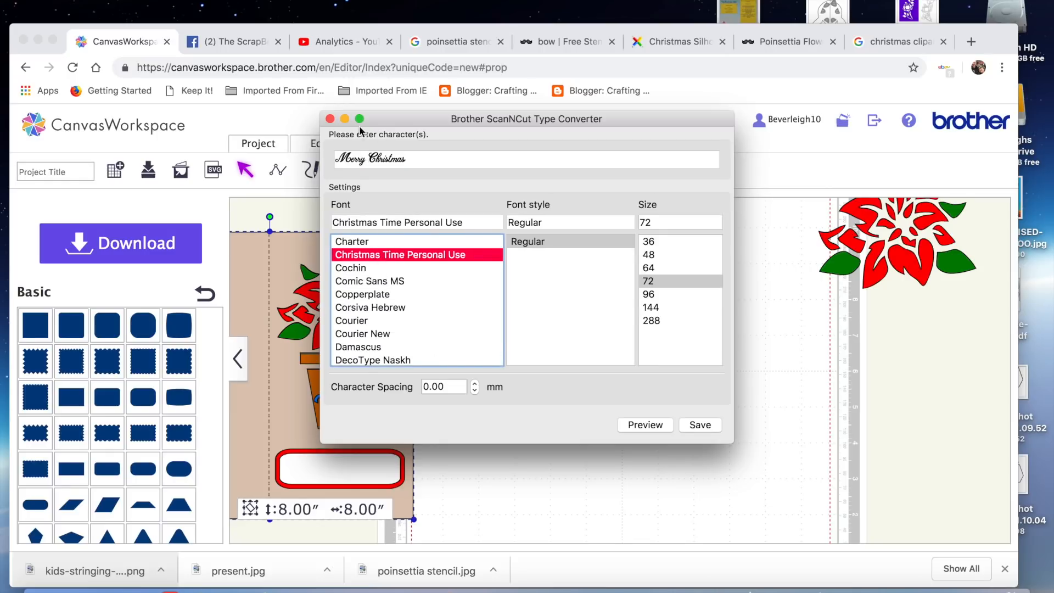
Step: Preview the outline of the Merry Christmas greeting along its full length and close the Type Converter
{"action": "left_click", "coordinate": [646, 425]}
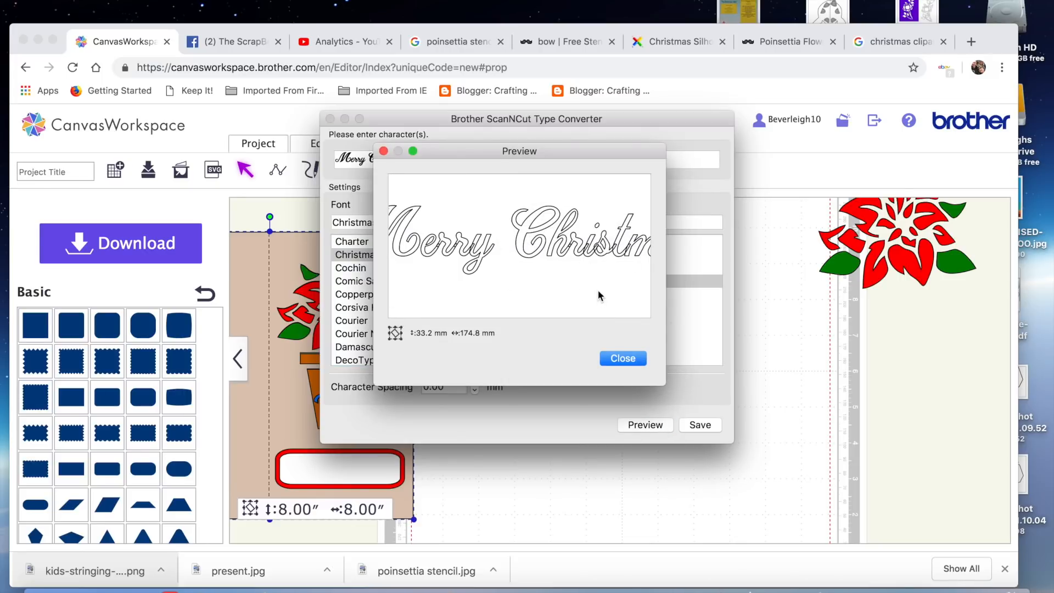
{"action": "left_click_drag", "start_coordinate": [594, 311], "coordinate": [482, 313]}
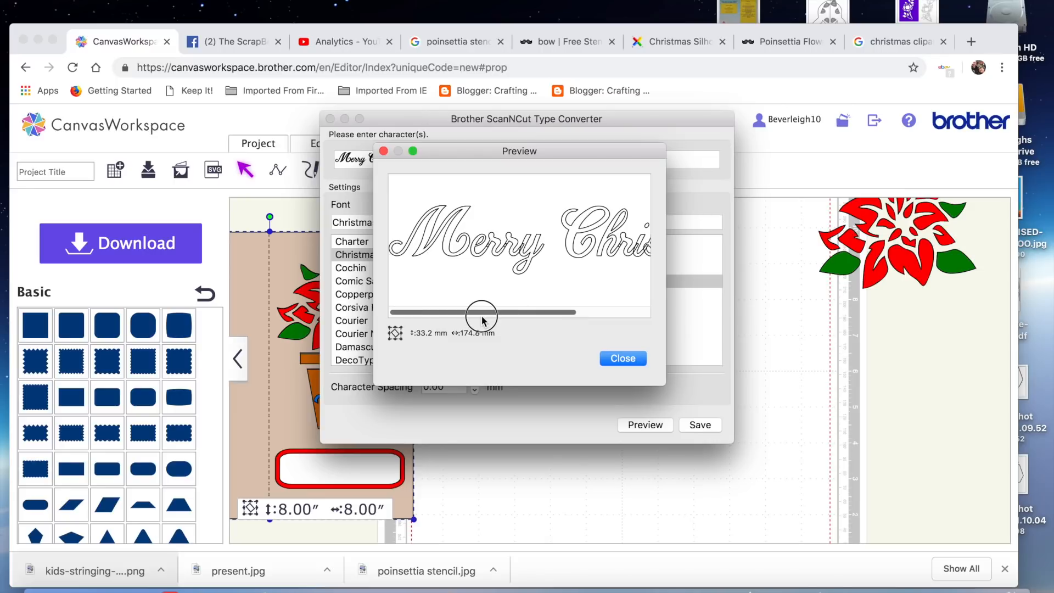
{"action": "left_click", "coordinate": [625, 361]}
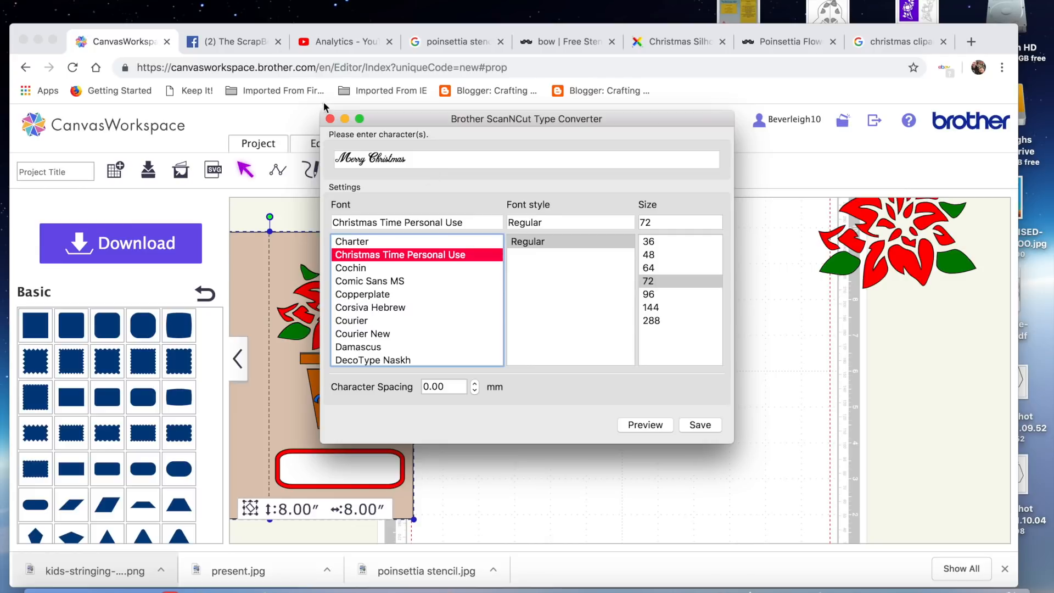
{"action": "left_click", "coordinate": [330, 119]}
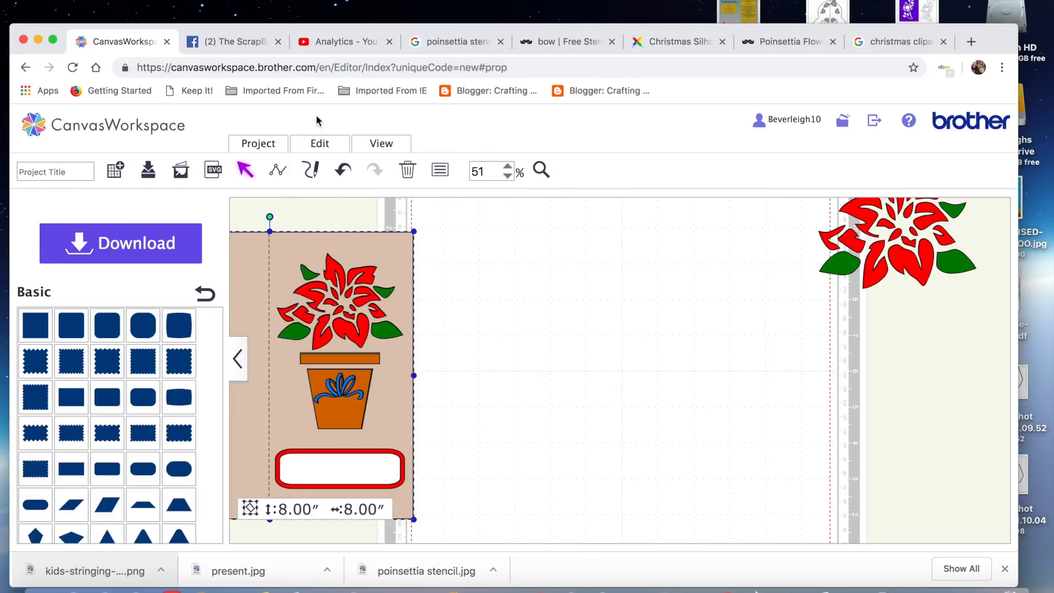
Step: Switch to CanvasWorkspace and import merry christmas.fcm from the external drive's FCM files folder
{"action": "left_click", "coordinate": [55, 38]}
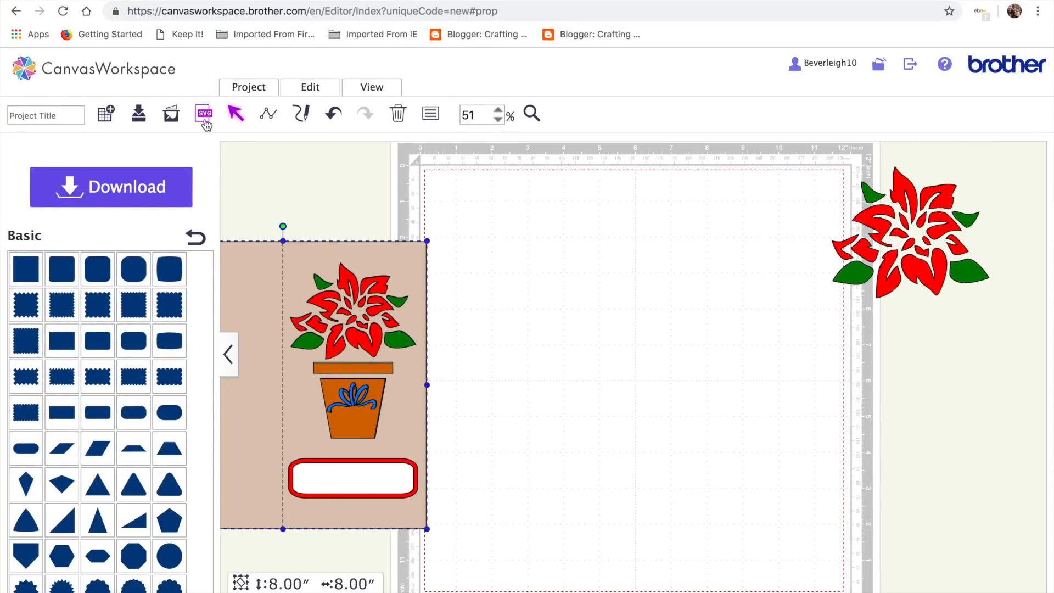
{"action": "left_click", "coordinate": [203, 114]}
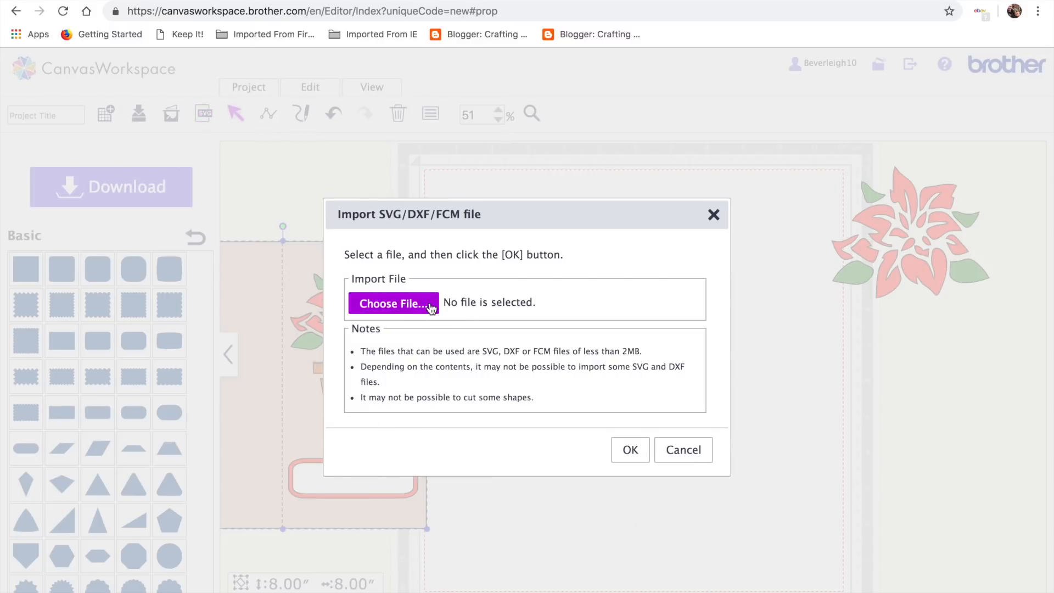
{"action": "left_click", "coordinate": [431, 305]}
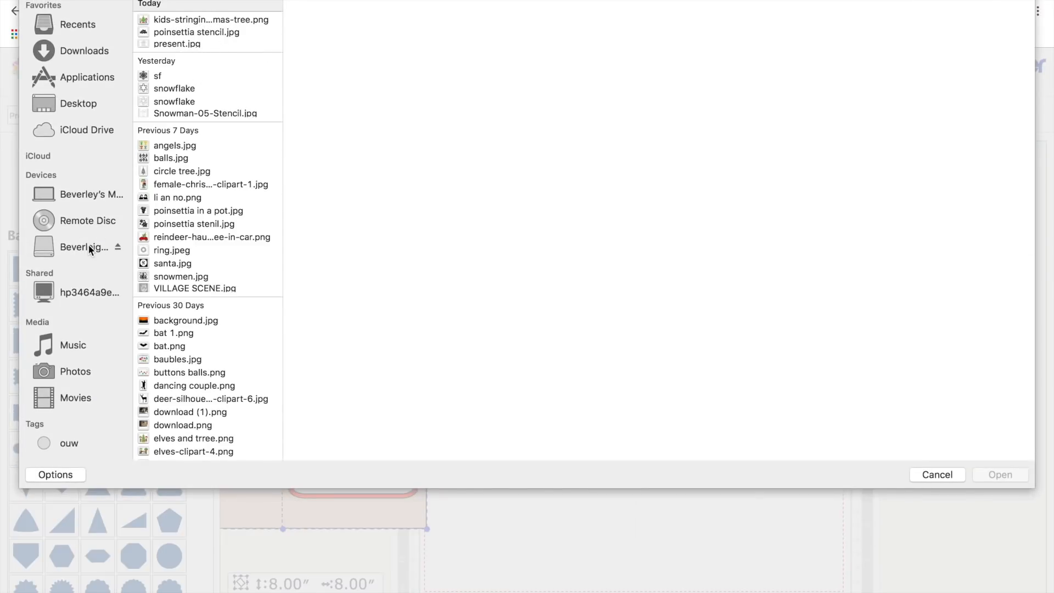
{"action": "left_click", "coordinate": [74, 249]}
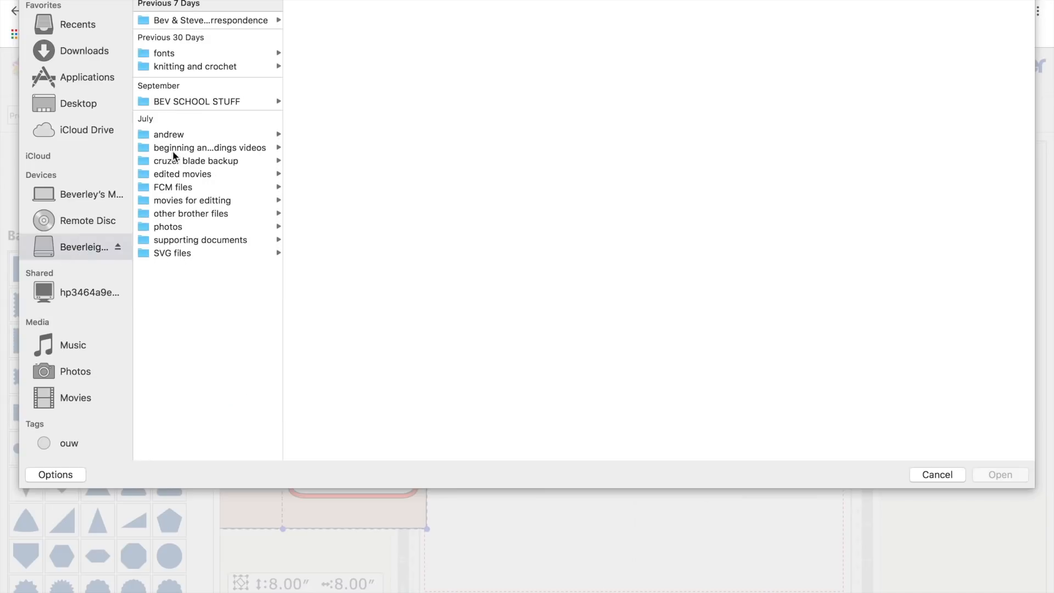
{"action": "left_click", "coordinate": [186, 188]}
{"action": "double_click", "coordinate": [380, 20]}
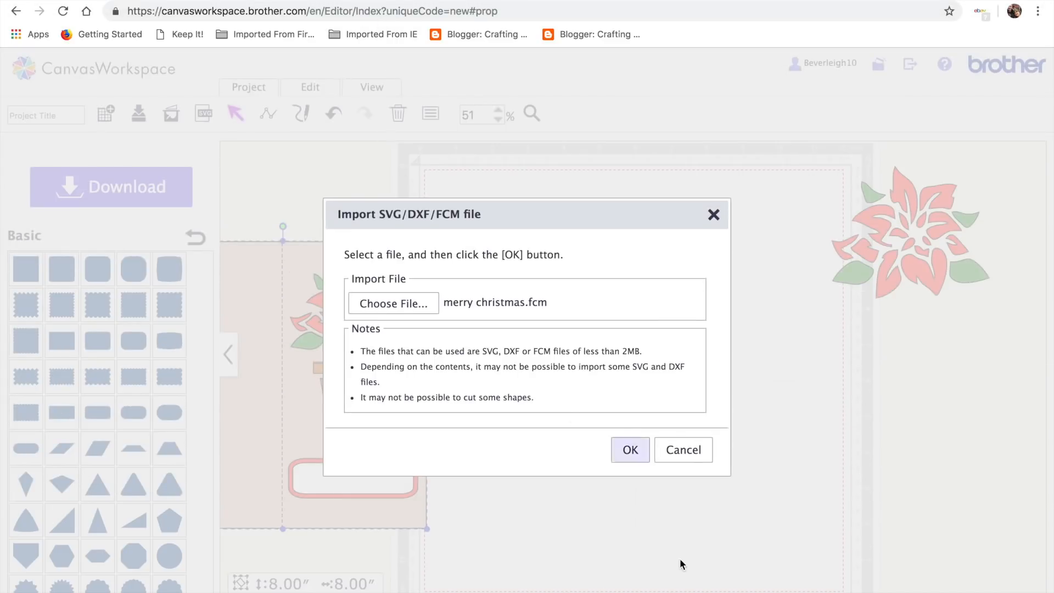
{"action": "left_click", "coordinate": [626, 450]}
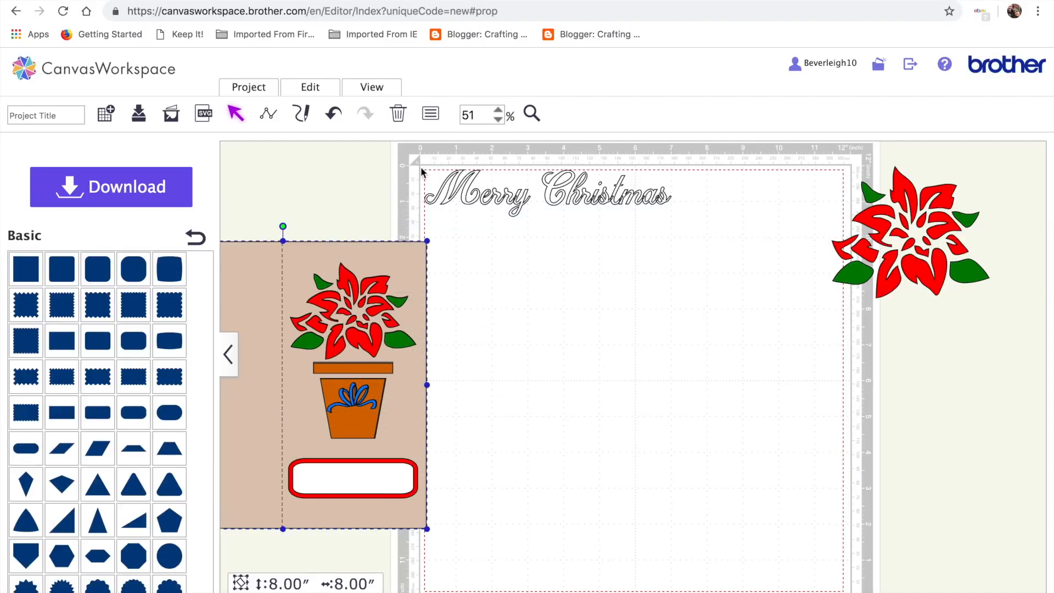
Step: Select all the letters of the imported Merry Christmas lettering and fill them with black
{"action": "left_click_drag", "start_coordinate": [416, 160], "coordinate": [699, 232]}
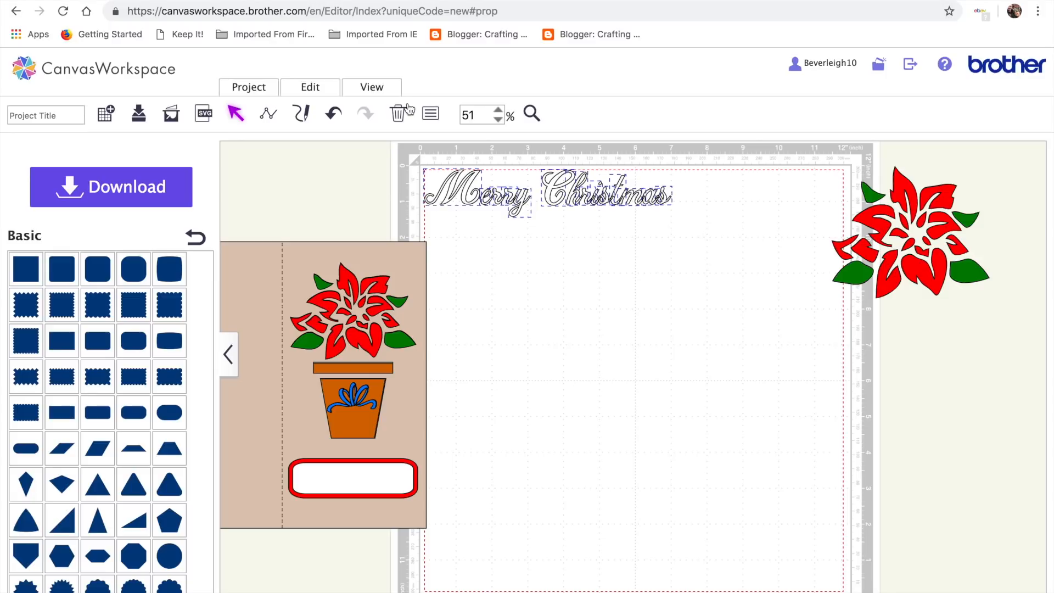
{"action": "left_click", "coordinate": [431, 113]}
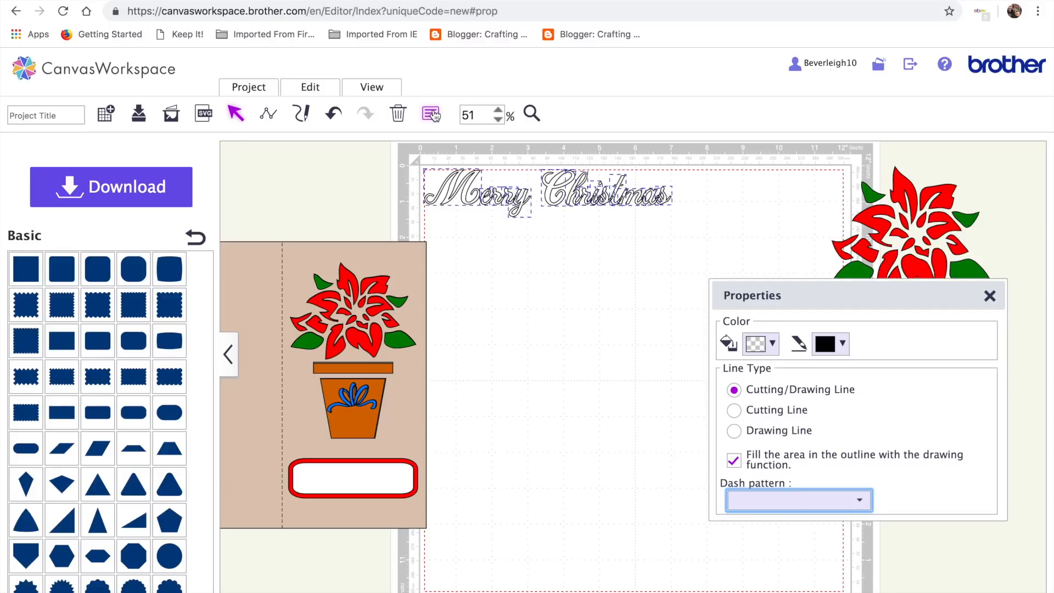
{"action": "left_click", "coordinate": [779, 347]}
{"action": "left_click", "coordinate": [802, 375]}
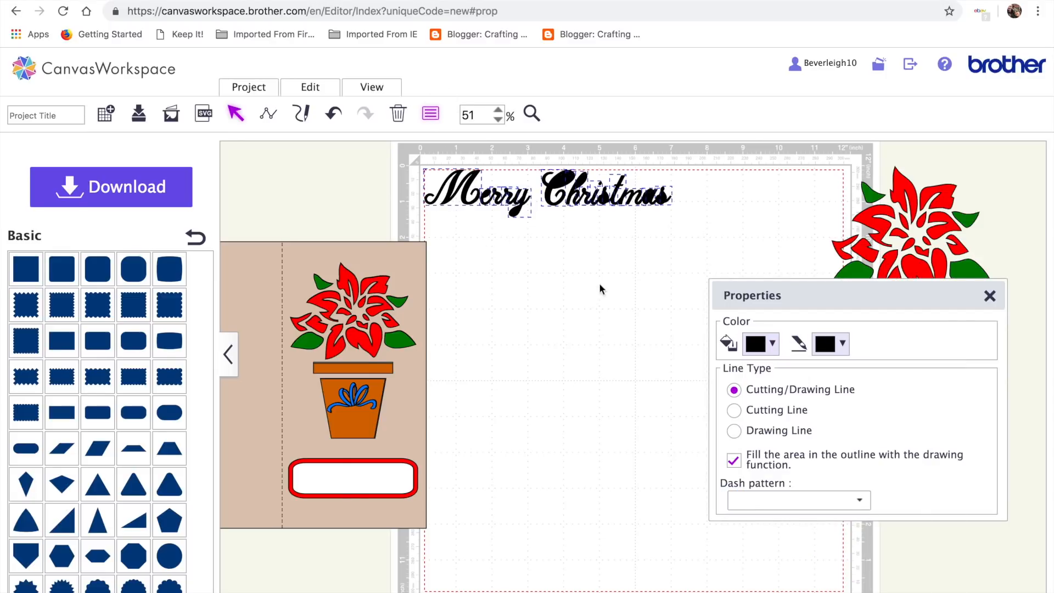
{"action": "left_click", "coordinate": [990, 296]}
Step: Zoom in to 204% on the Merry Christmas lettering and examine the filled loops of its letters
{"action": "scroll", "coordinate": [523, 323], "scroll_direction": "up", "scroll_amount": 3}
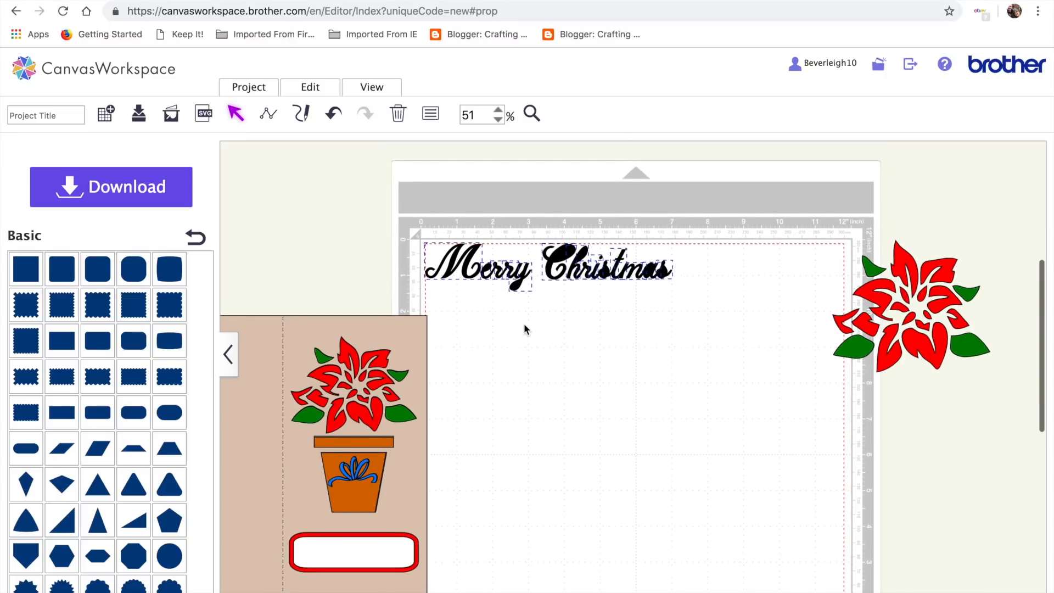
{"action": "left_click", "coordinate": [531, 114]}
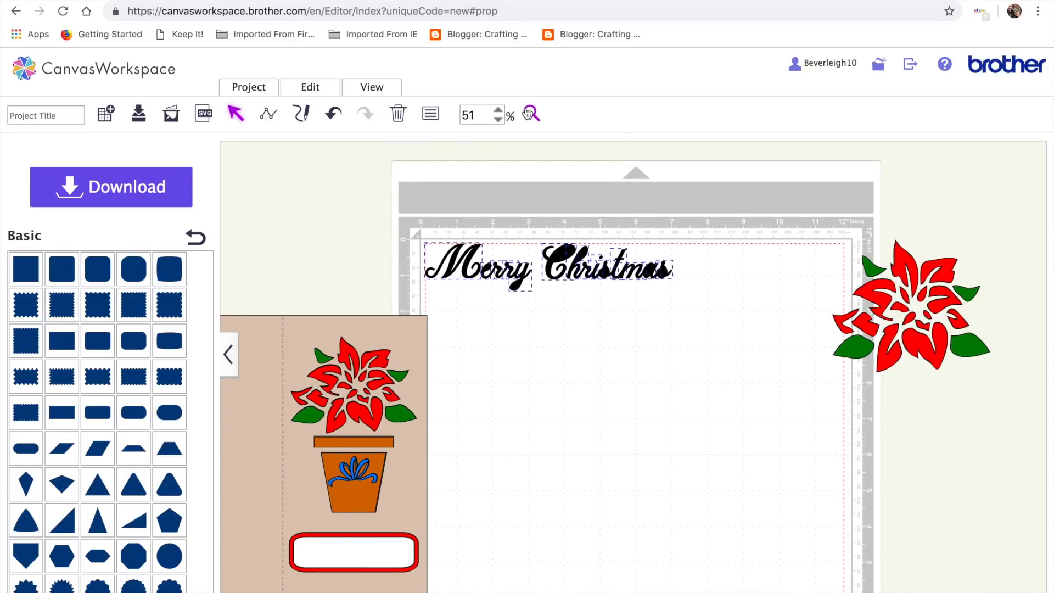
{"action": "left_click", "coordinate": [514, 253]}
{"action": "scroll", "coordinate": [586, 329], "scroll_direction": "down", "scroll_amount": 3}
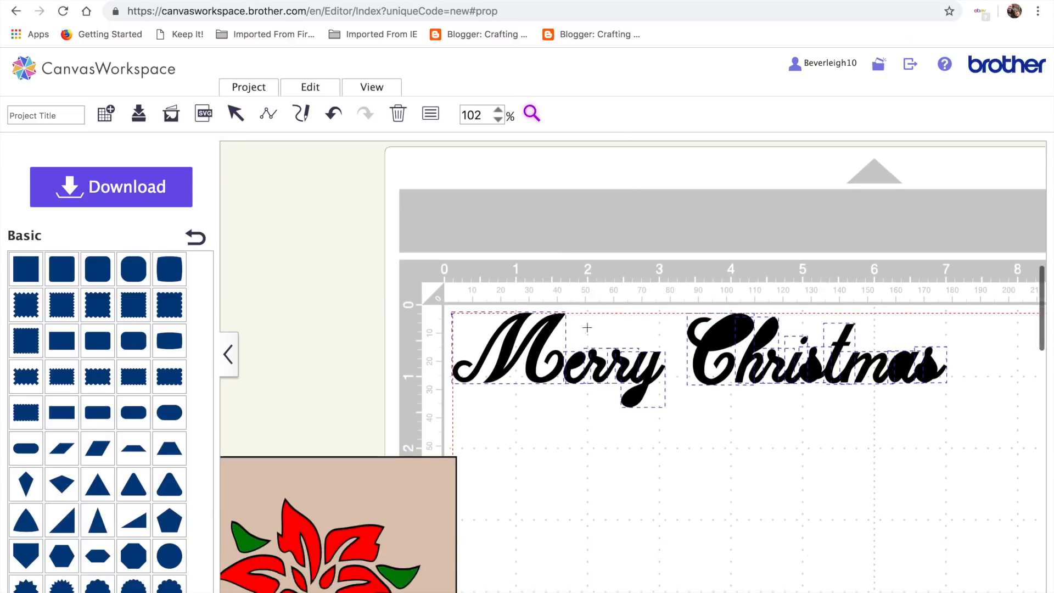
{"action": "left_click", "coordinate": [586, 329]}
{"action": "scroll", "coordinate": [713, 449], "scroll_direction": "right", "scroll_amount": 3}
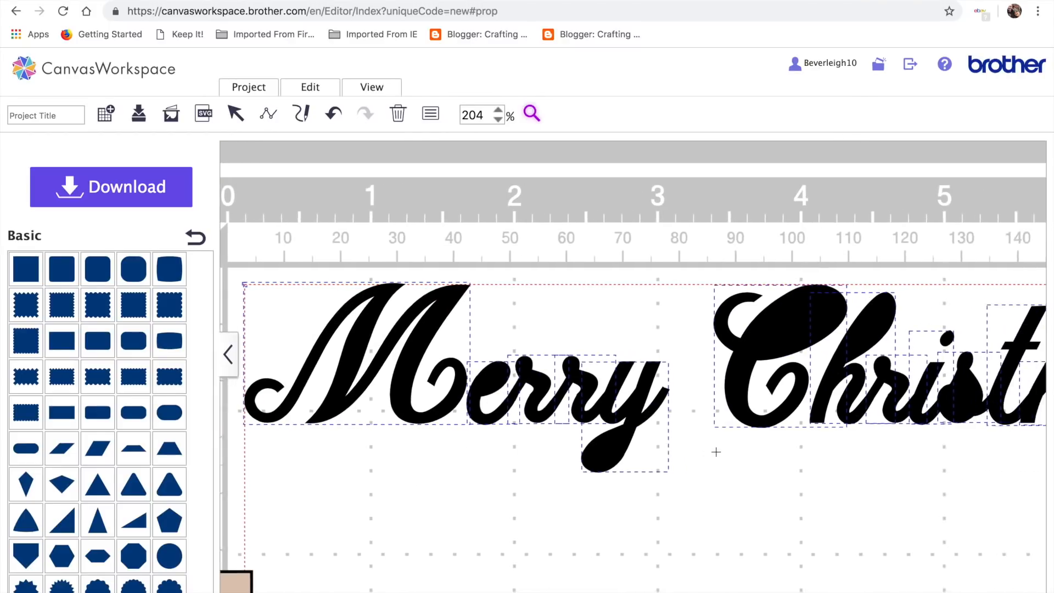
{"action": "scroll", "coordinate": [715, 451], "scroll_direction": "left", "scroll_amount": 2}
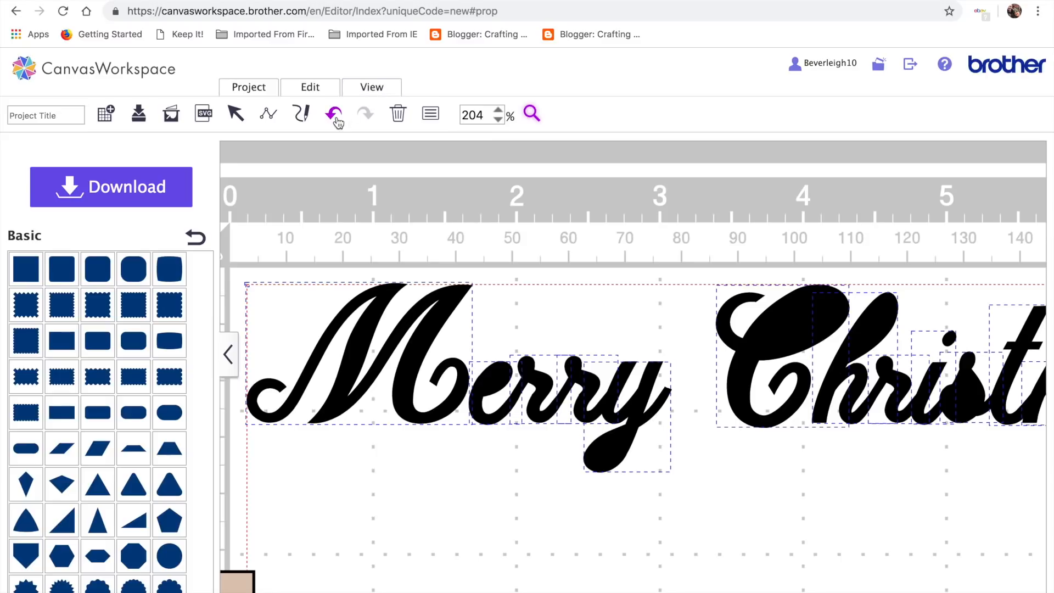
{"action": "left_click", "coordinate": [227, 115]}
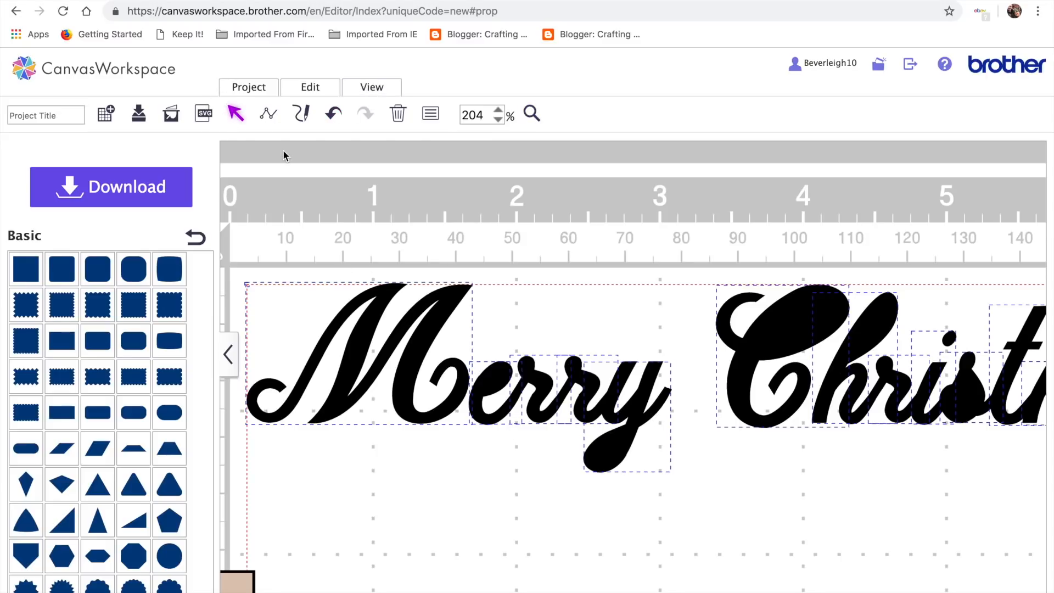
Step: Move the letter e of Merry slightly downward and undo the move
{"action": "left_click", "coordinate": [514, 464]}
{"action": "left_click", "coordinate": [486, 393]}
{"action": "left_click_drag", "start_coordinate": [486, 393], "coordinate": [486, 421]}
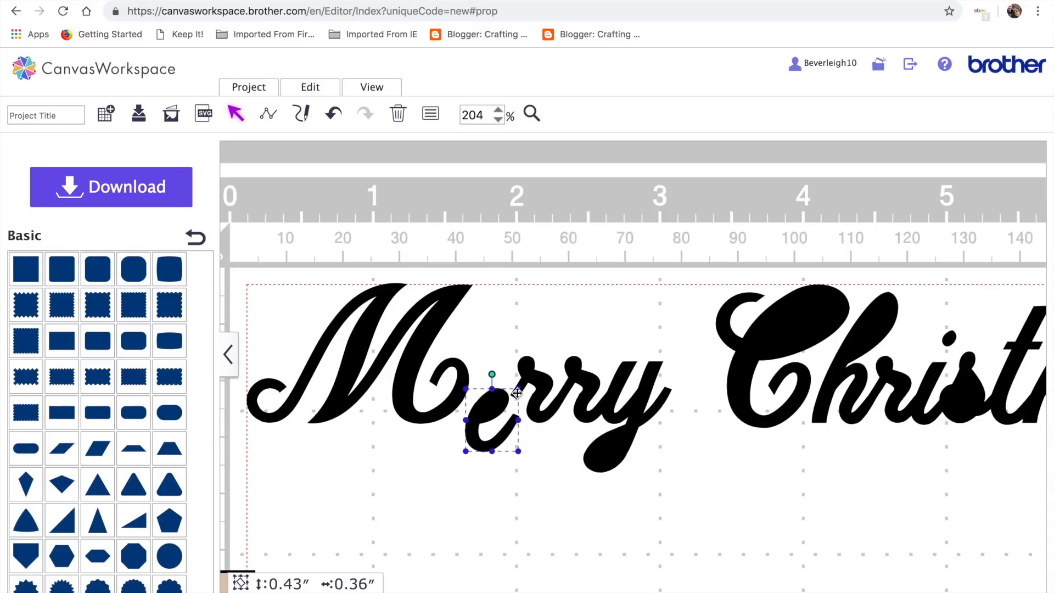
{"action": "left_click", "coordinate": [334, 114]}
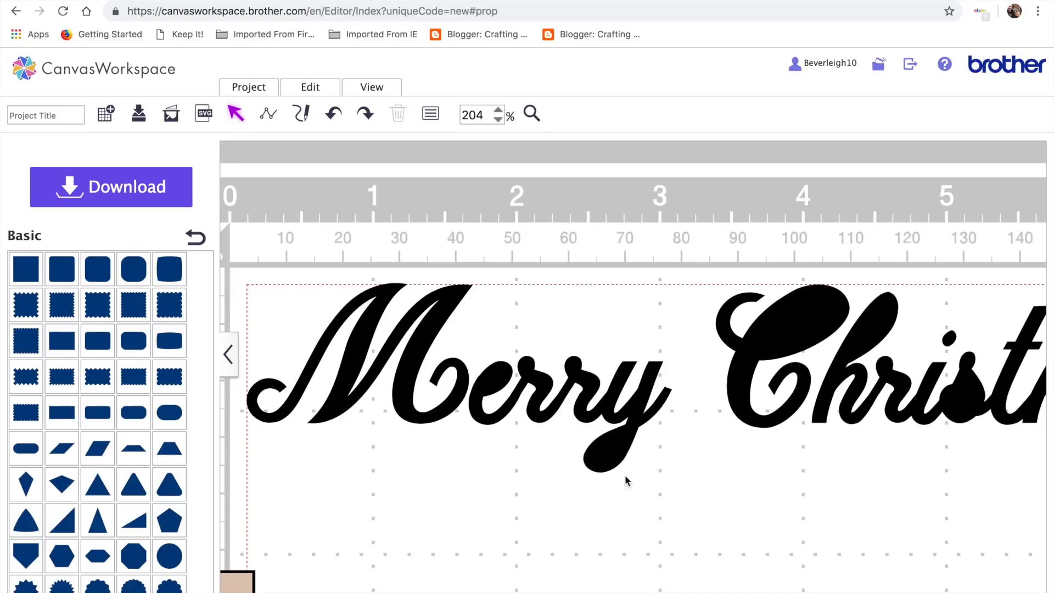
Step: Open the filled loops of the letters e and y in Merry with the last Process Overlap operation
{"action": "left_click", "coordinate": [493, 420]}
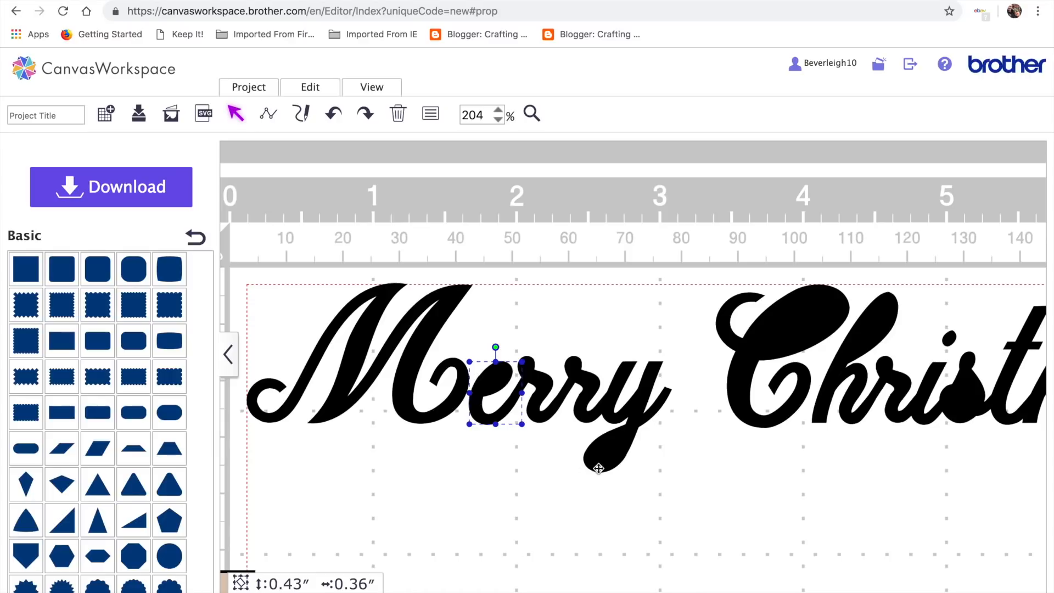
{"action": "left_click", "coordinate": [308, 91]}
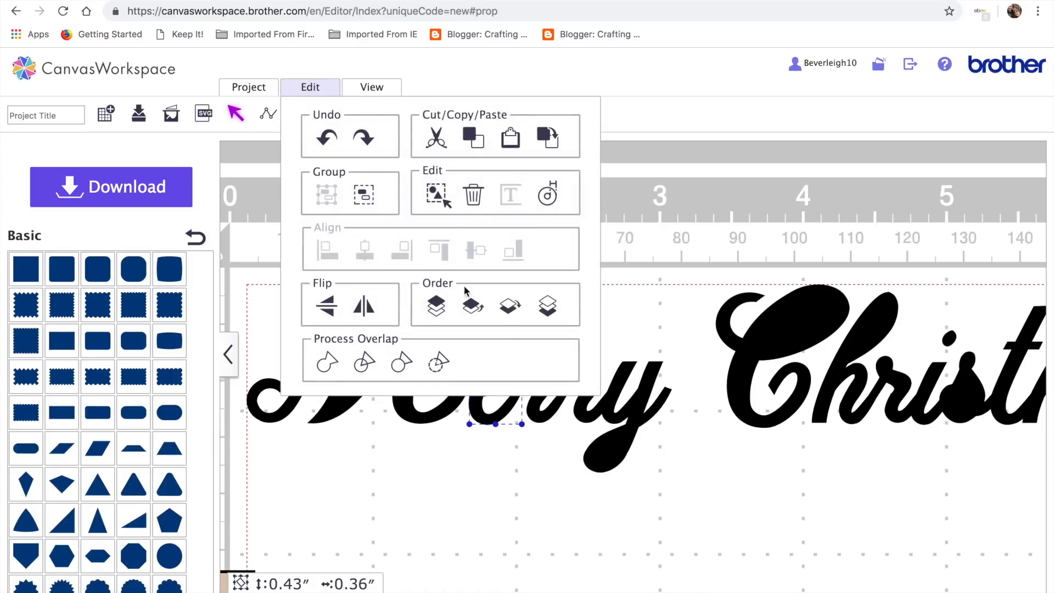
{"action": "left_click", "coordinate": [435, 364]}
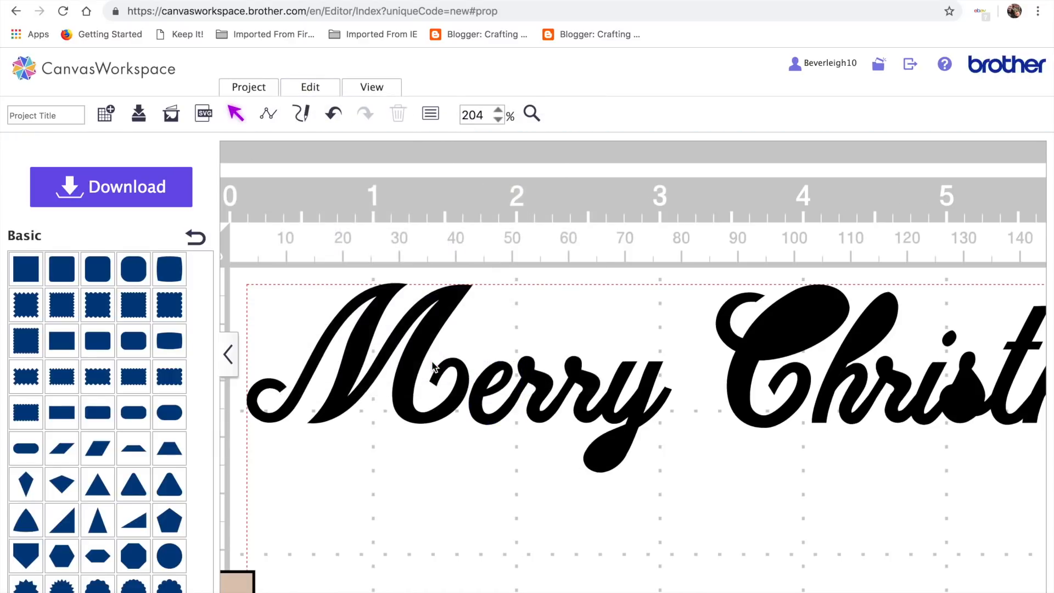
{"action": "left_click", "coordinate": [615, 465]}
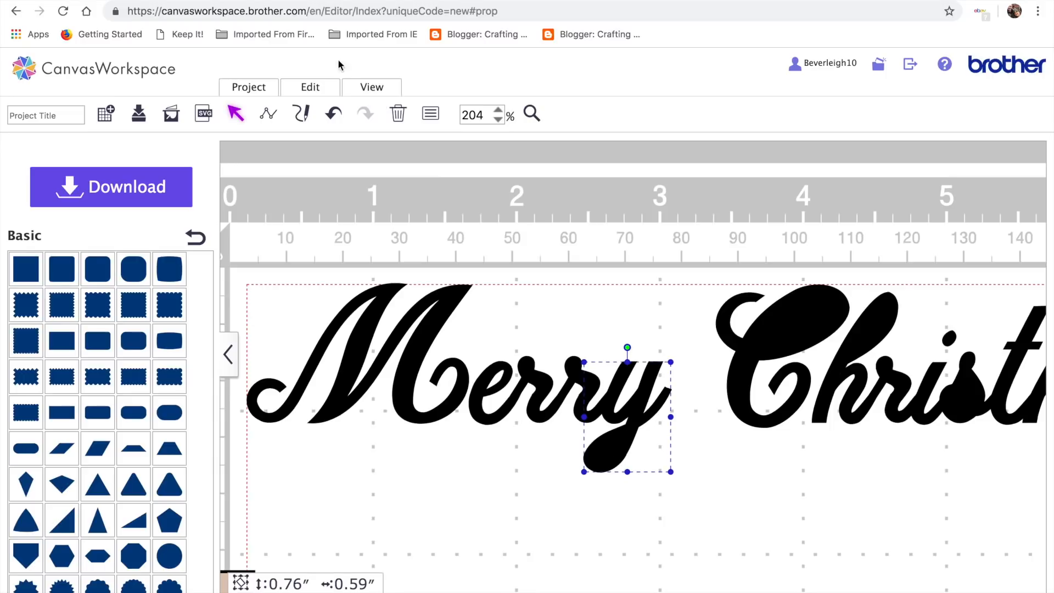
{"action": "left_click", "coordinate": [311, 87]}
{"action": "left_click", "coordinate": [439, 364]}
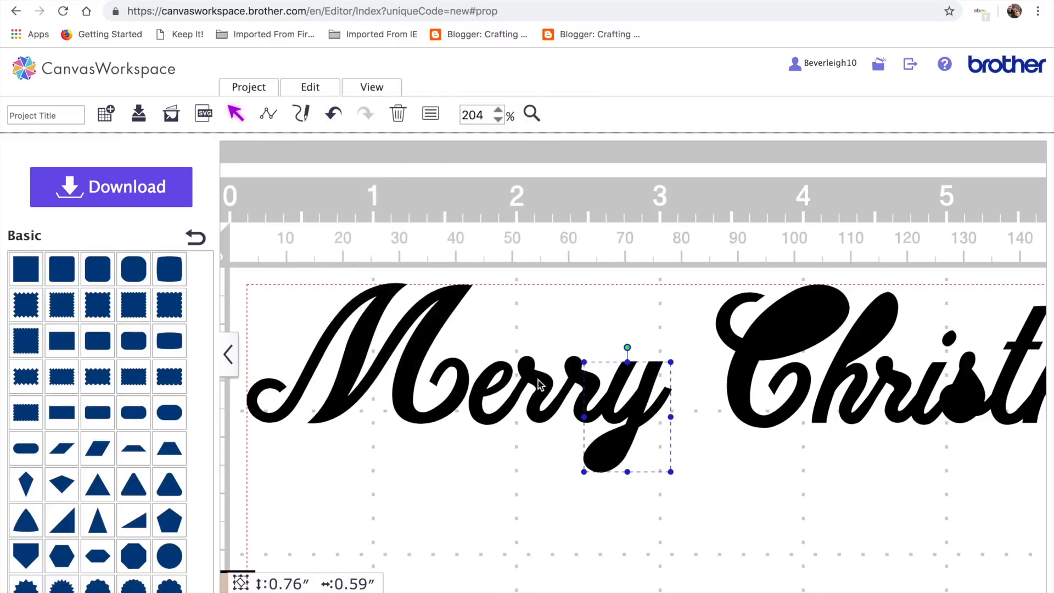
Step: Open the filled loops of the letters C and h in Christmas with the last Process Overlap operation
{"action": "left_click", "coordinate": [767, 339]}
{"action": "left_click", "coordinate": [311, 87]}
{"action": "left_click", "coordinate": [443, 371]}
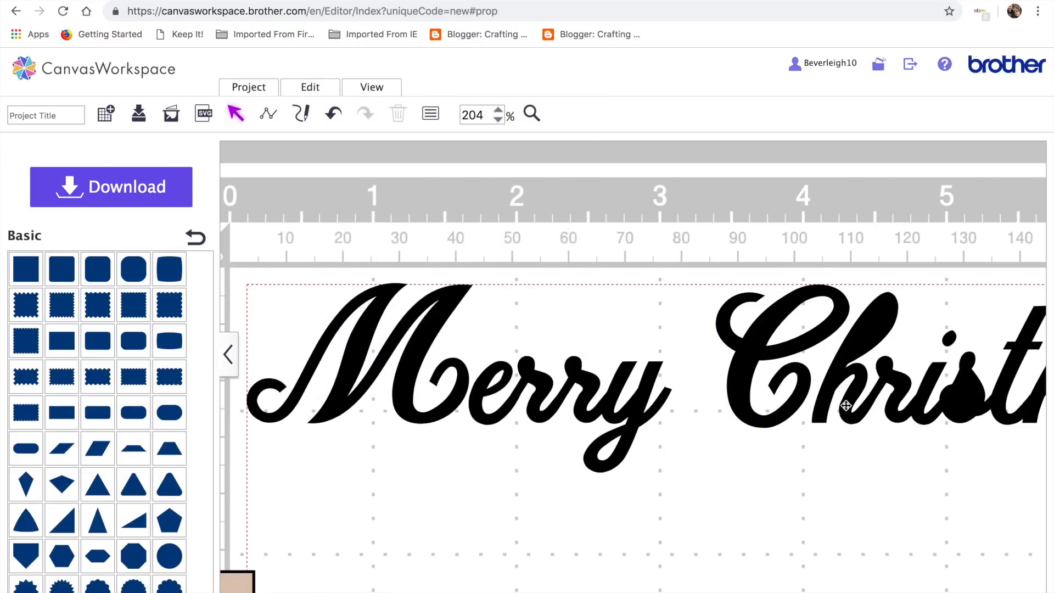
{"action": "scroll", "coordinate": [917, 505], "scroll_direction": "right", "scroll_amount": 5}
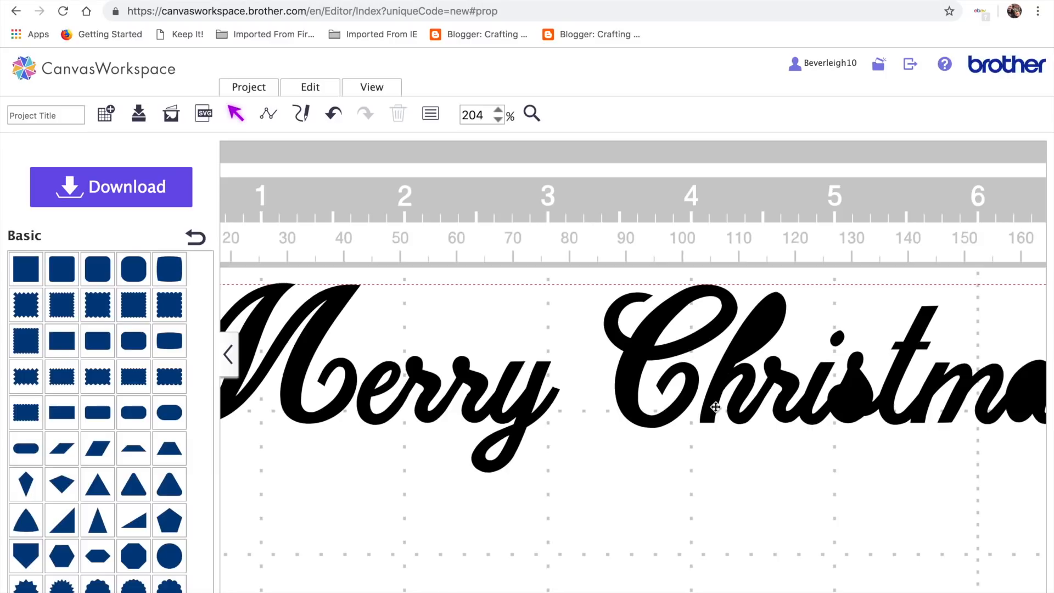
{"action": "left_click", "coordinate": [747, 368]}
{"action": "left_click", "coordinate": [319, 91]}
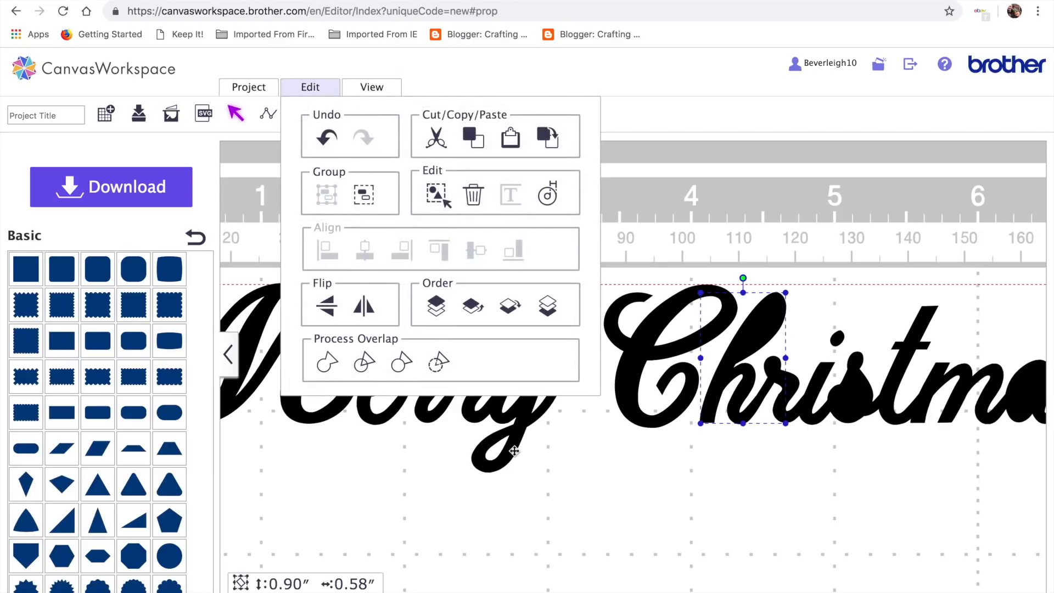
{"action": "left_click", "coordinate": [434, 375]}
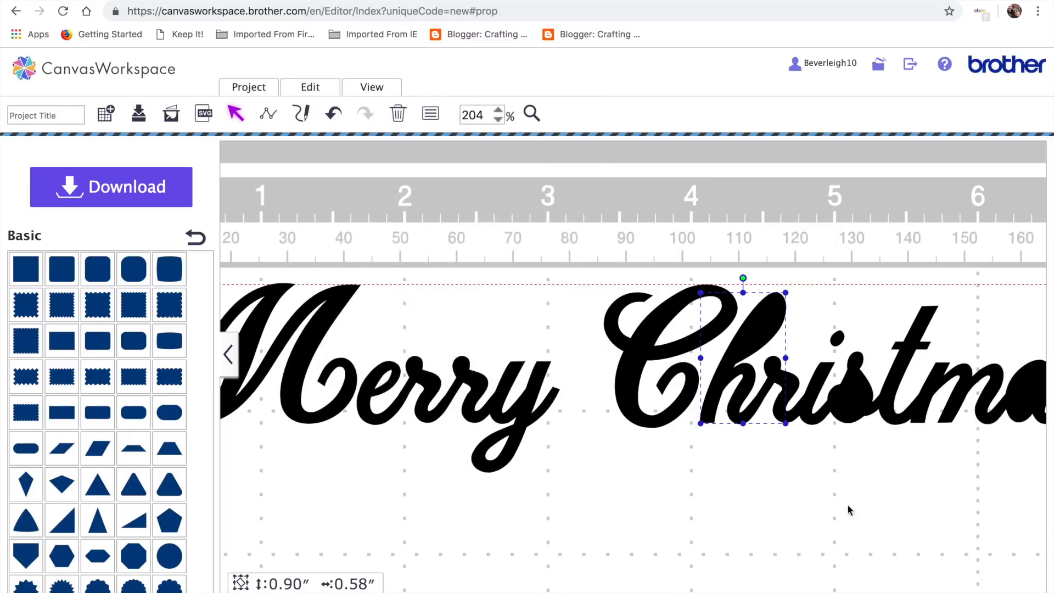
Step: Open the filled loop of the first s in Christmas with the last Process Overlap operation
{"action": "left_click", "coordinate": [858, 406]}
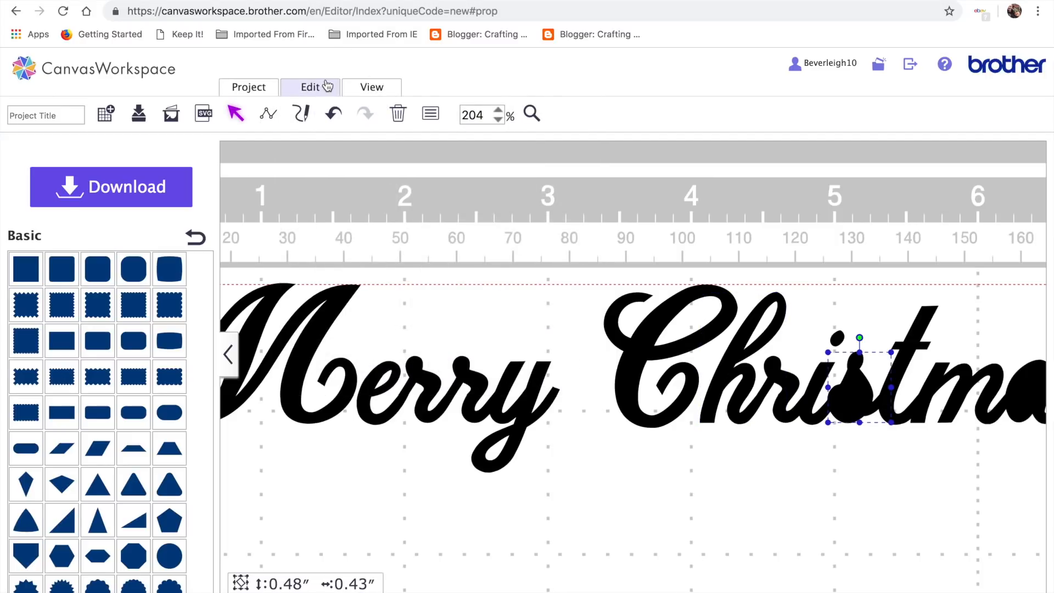
{"action": "left_click", "coordinate": [310, 88]}
{"action": "left_click", "coordinate": [439, 363]}
Step: Open the filled loops of the letter a and the final s in Christmas with the last Process Overlap operation
{"action": "scroll", "coordinate": [772, 494], "scroll_direction": "right", "scroll_amount": 3}
{"action": "left_click", "coordinate": [889, 402]}
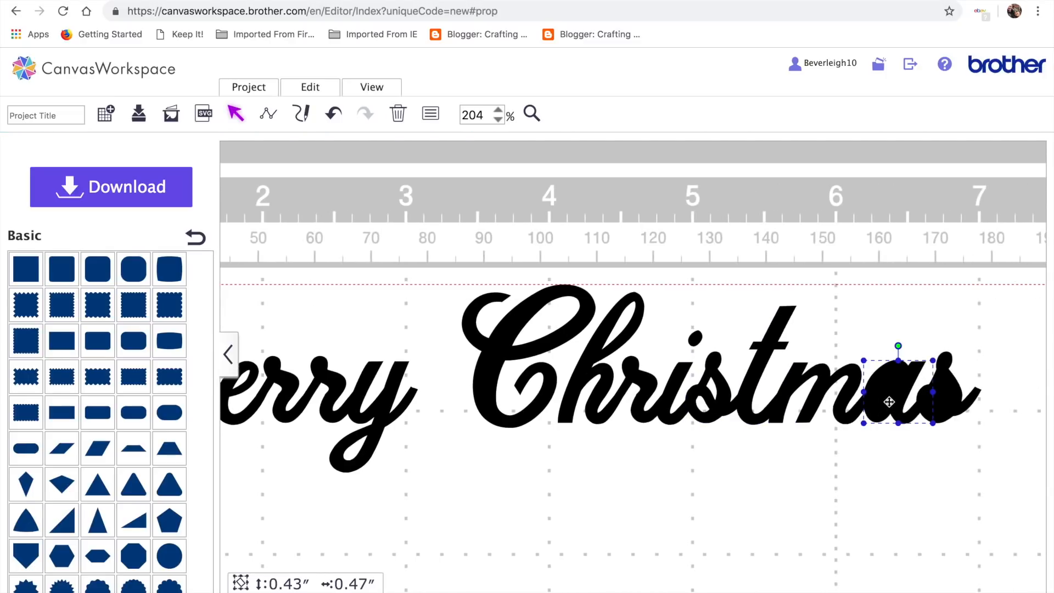
{"action": "left_click", "coordinate": [312, 88]}
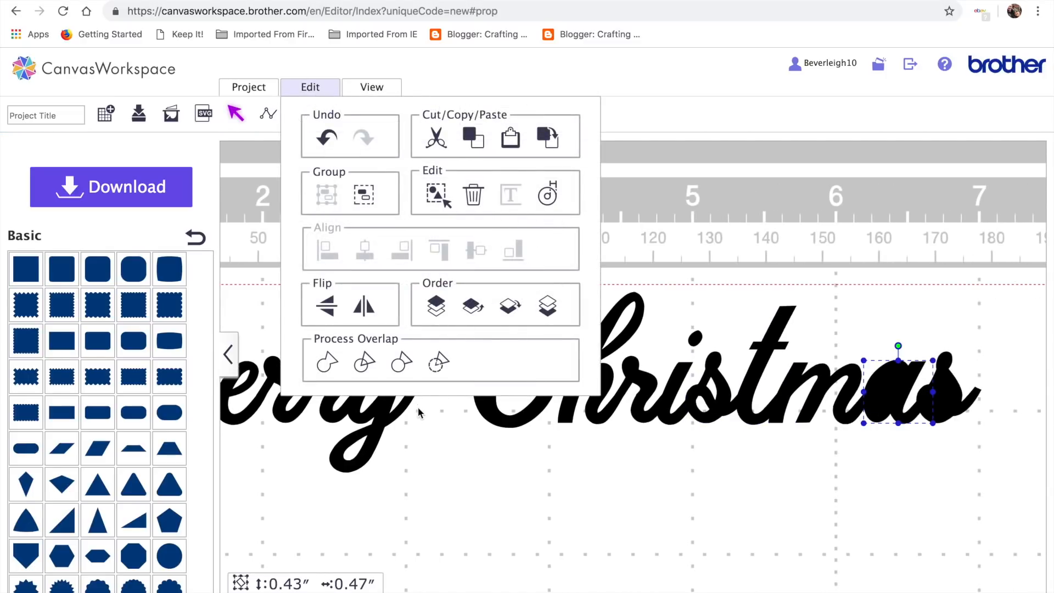
{"action": "left_click", "coordinate": [438, 362]}
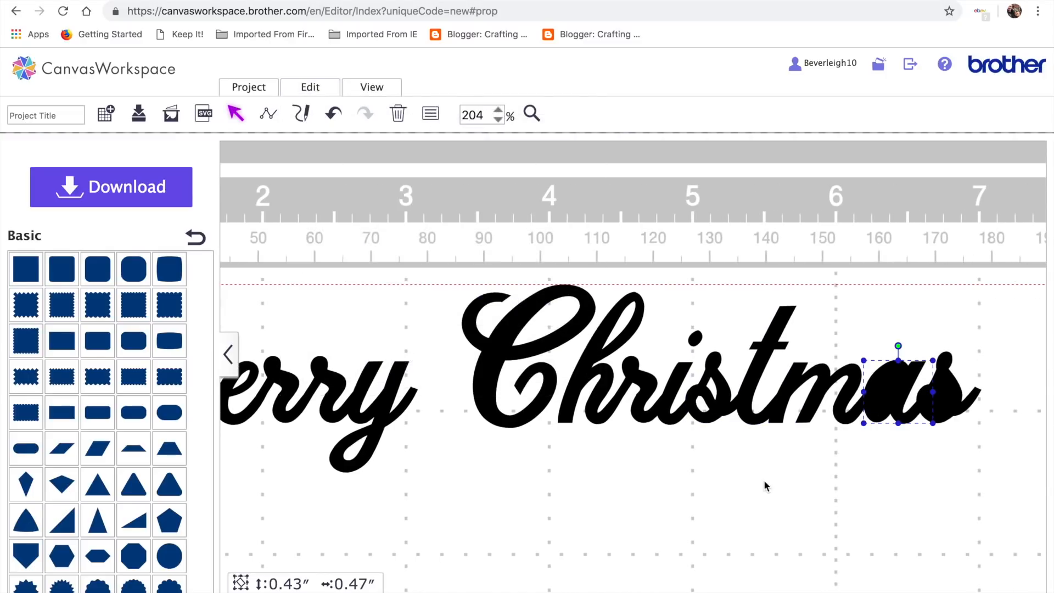
{"action": "left_click", "coordinate": [950, 409]}
{"action": "left_click", "coordinate": [309, 88]}
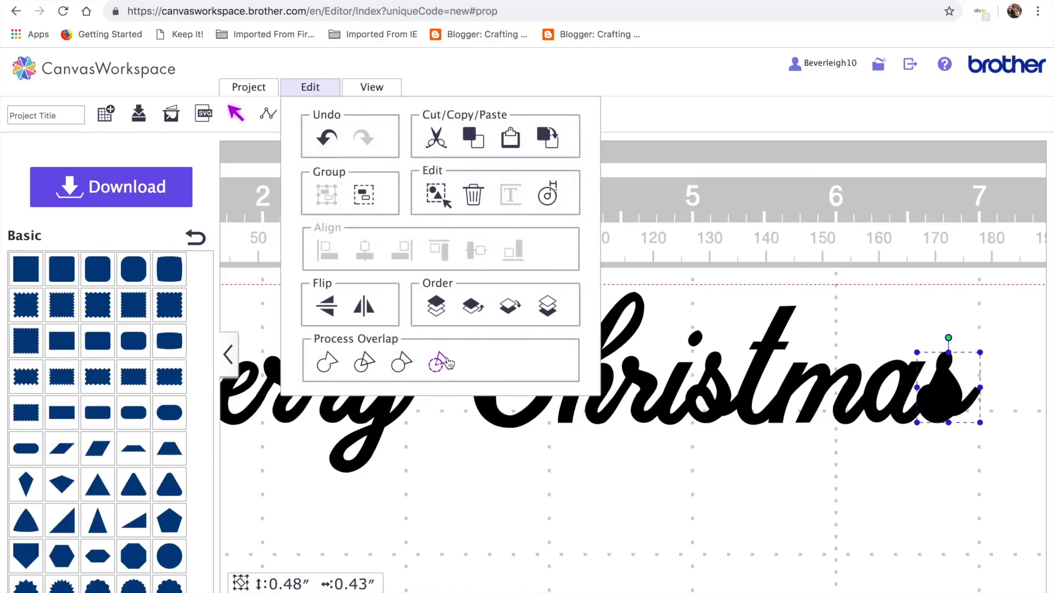
{"action": "left_click", "coordinate": [441, 364]}
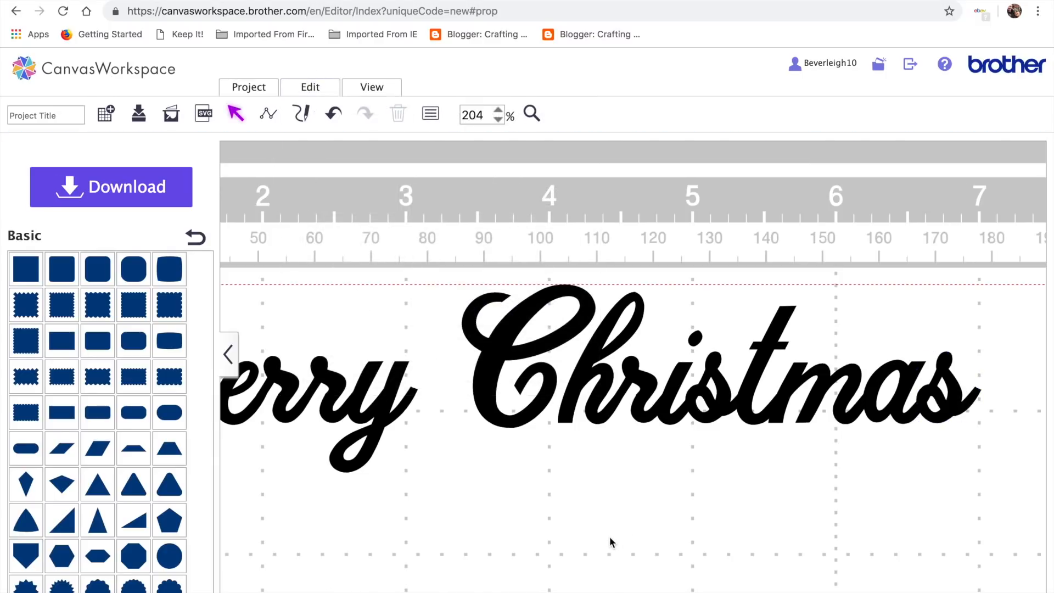
Step: Group the letters of Merry and weld them with the first Process Overlap operation
{"action": "scroll", "coordinate": [613, 542], "scroll_direction": "left", "scroll_amount": 5}
{"action": "left_click", "coordinate": [499, 119]}
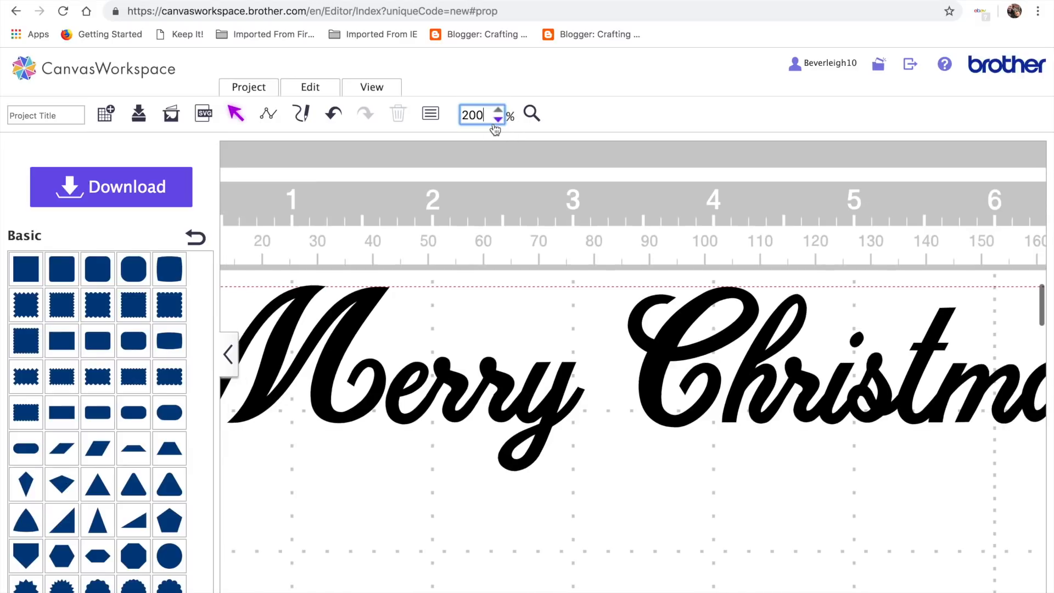
{"action": "left_click", "coordinate": [498, 119]}
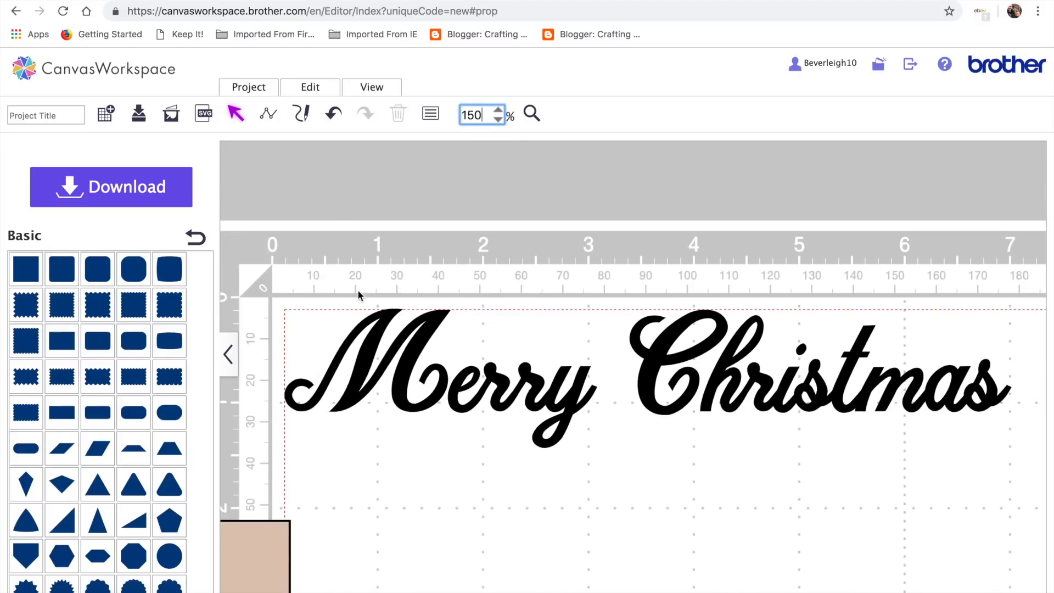
{"action": "left_click_drag", "start_coordinate": [282, 291], "coordinate": [607, 458]}
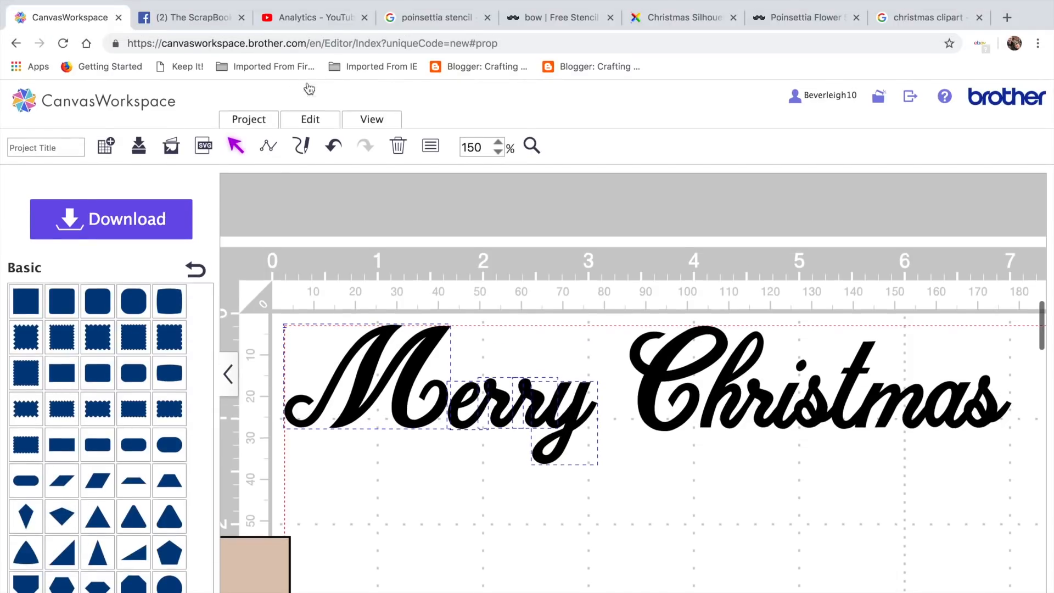
{"action": "left_click", "coordinate": [310, 87]}
{"action": "left_click", "coordinate": [328, 199]}
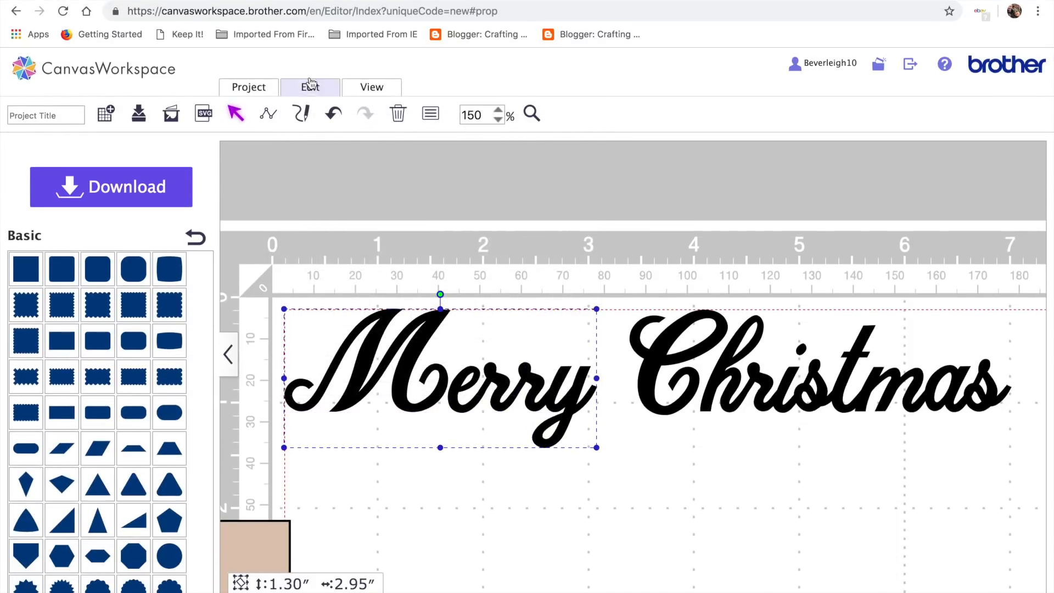
{"action": "left_click", "coordinate": [310, 87]}
{"action": "left_click", "coordinate": [327, 371]}
Step: Make trial moves of the M and of the joined letters erry in Merry, undoing each move
{"action": "left_click", "coordinate": [405, 386]}
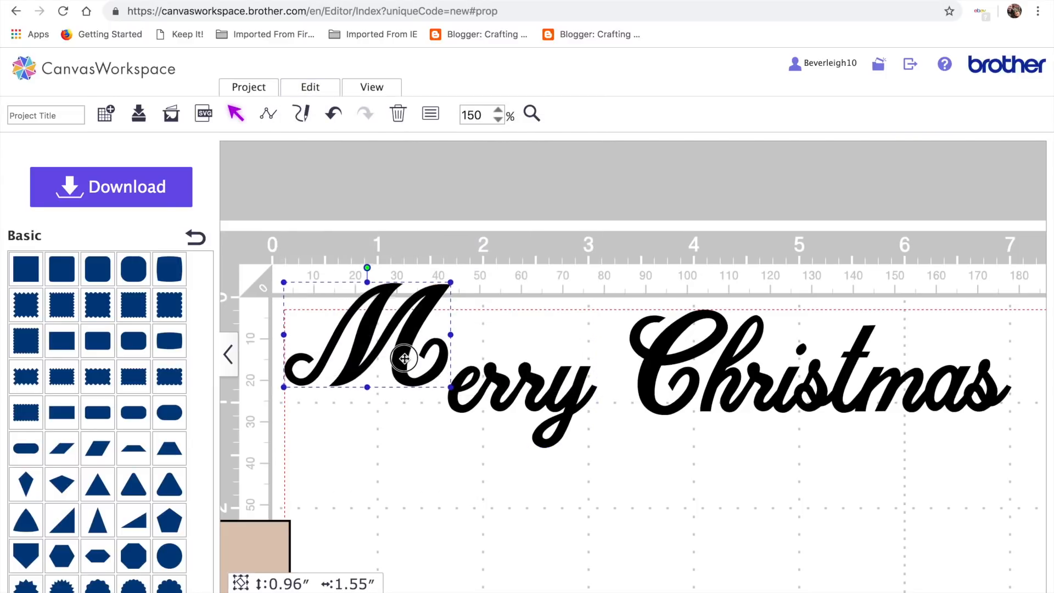
{"action": "left_click", "coordinate": [334, 114]}
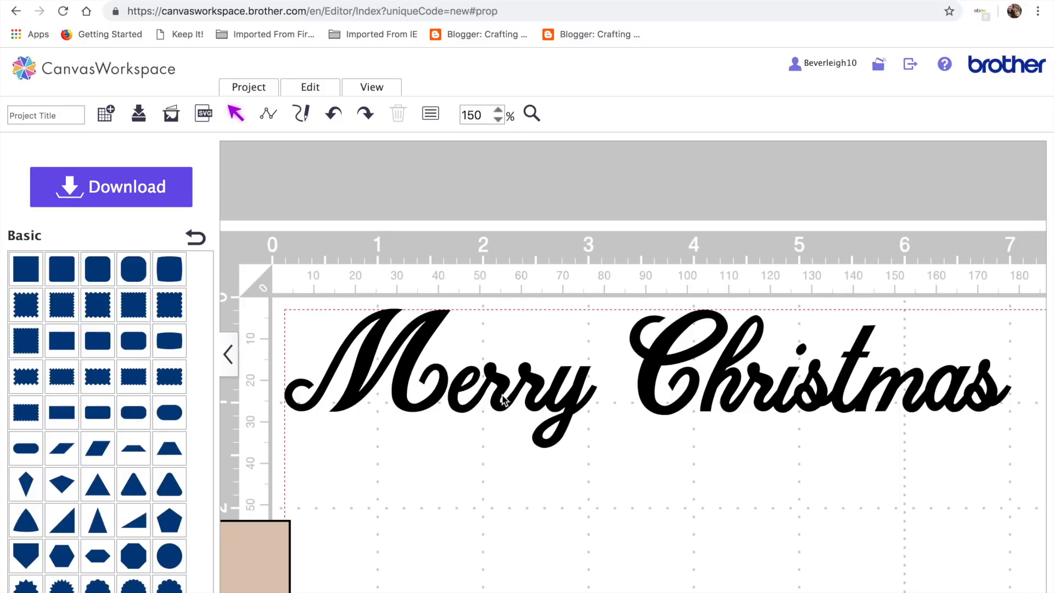
{"action": "left_click_drag", "start_coordinate": [500, 375], "coordinate": [512, 385]}
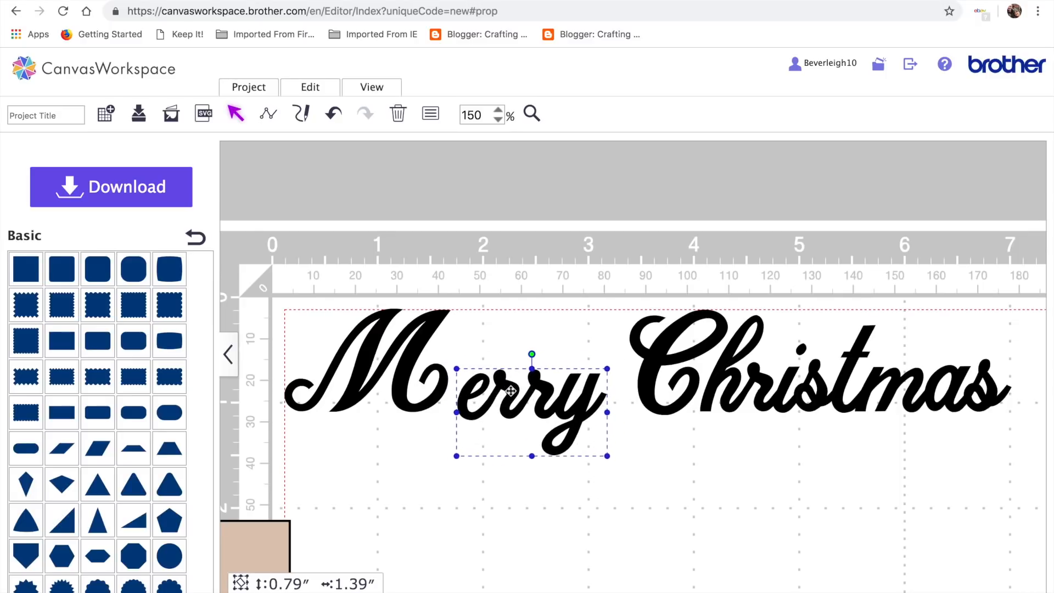
{"action": "left_click", "coordinate": [332, 115]}
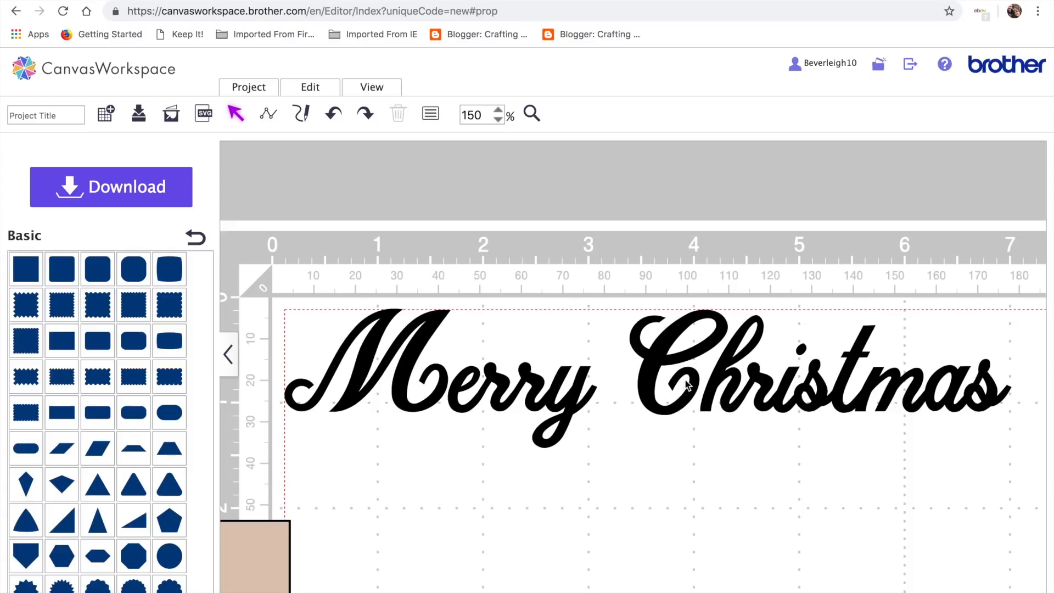
Step: Group and weld the letters of Christmas, and undo a trial move of the joined letters after the C
{"action": "left_click_drag", "start_coordinate": [621, 292], "coordinate": [990, 434]}
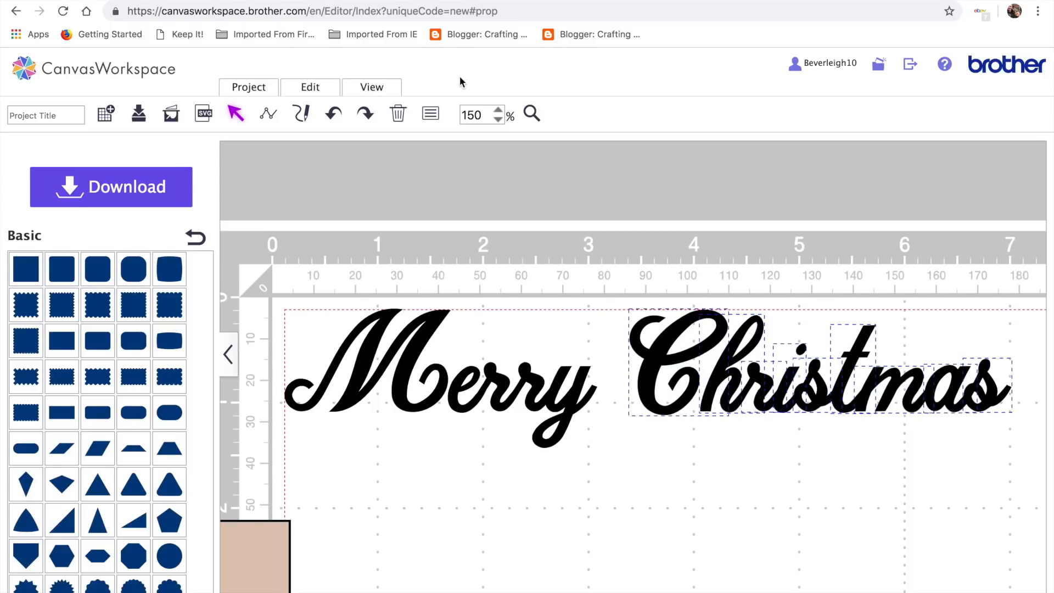
{"action": "left_click", "coordinate": [300, 89]}
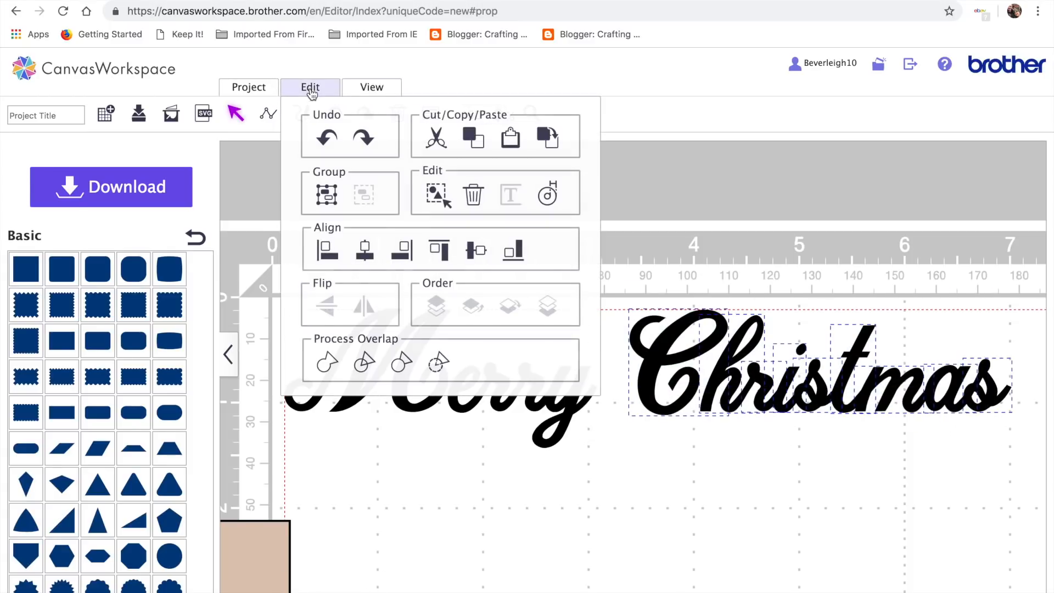
{"action": "left_click", "coordinate": [326, 193]}
{"action": "left_click", "coordinate": [309, 86]}
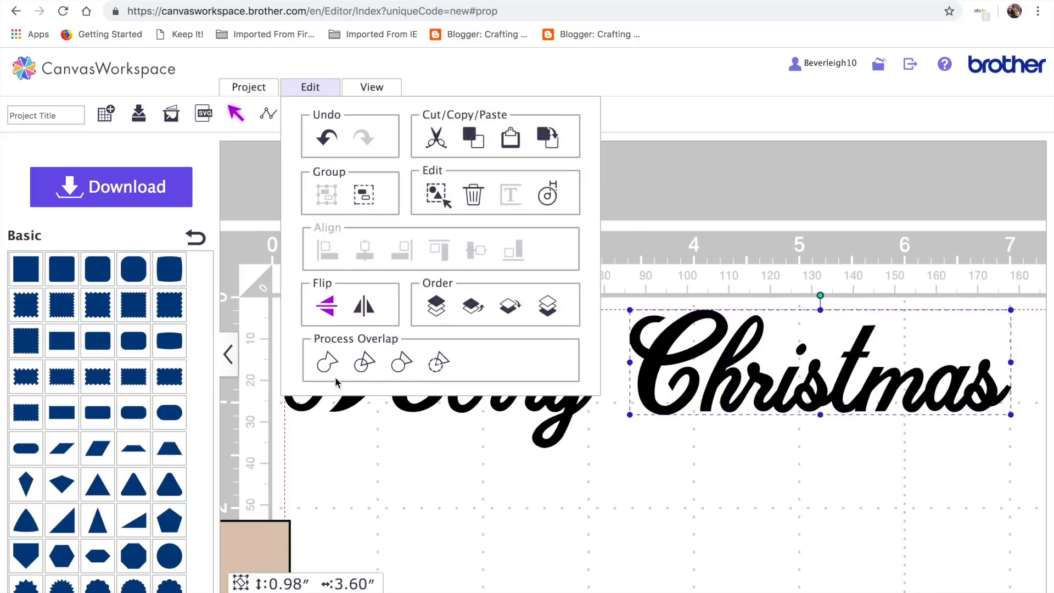
{"action": "left_click", "coordinate": [332, 359]}
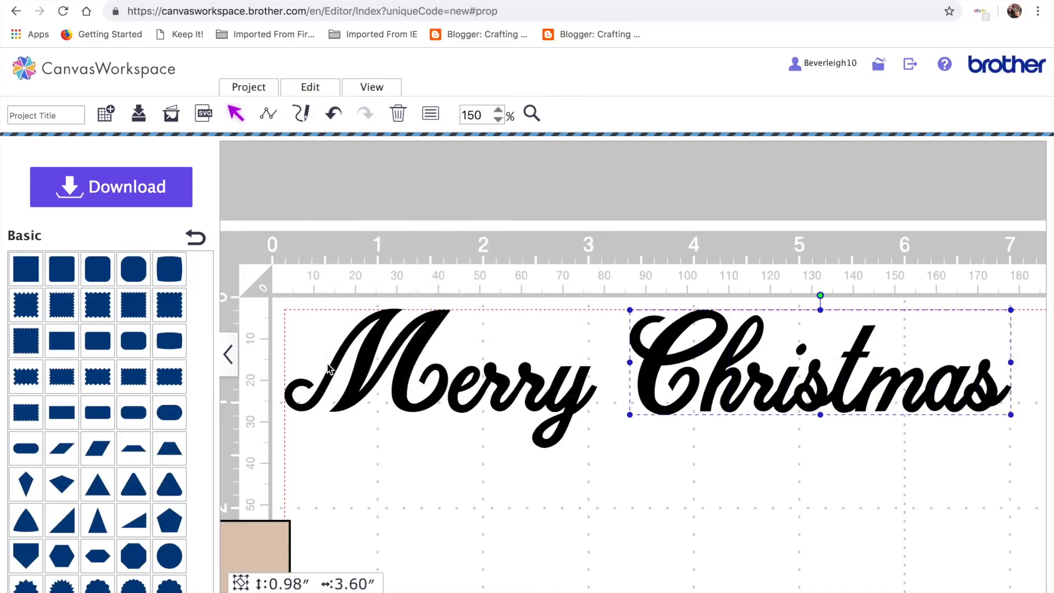
{"action": "mouse_move", "coordinate": [779, 389]}
{"action": "left_mouse_down"}
{"action": "mouse_move", "coordinate": [806, 438]}
{"action": "mouse_move", "coordinate": [788, 400]}
{"action": "left_mouse_up"}
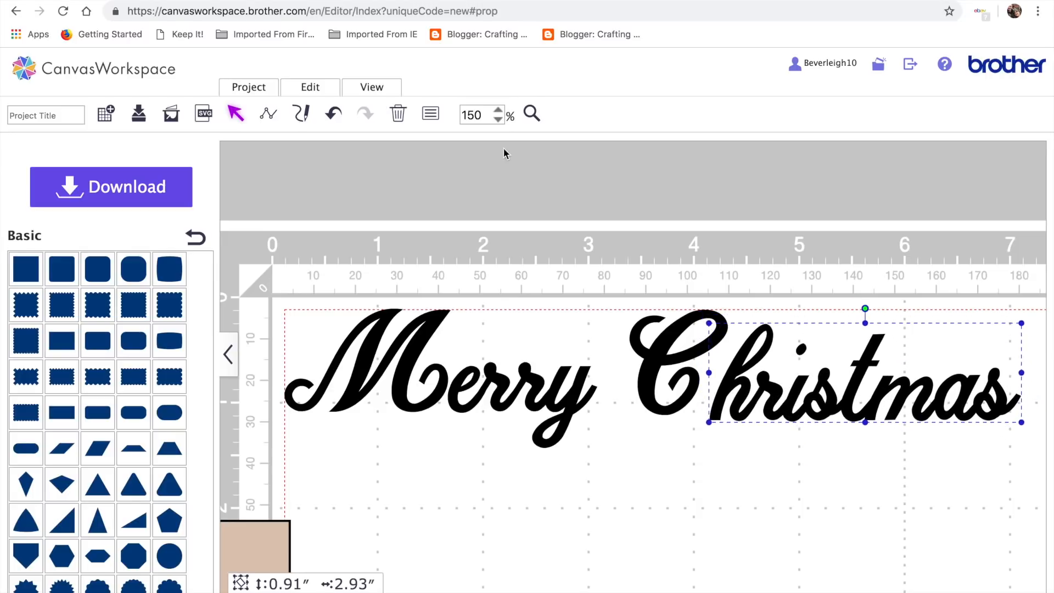
{"action": "left_click", "coordinate": [333, 113]}
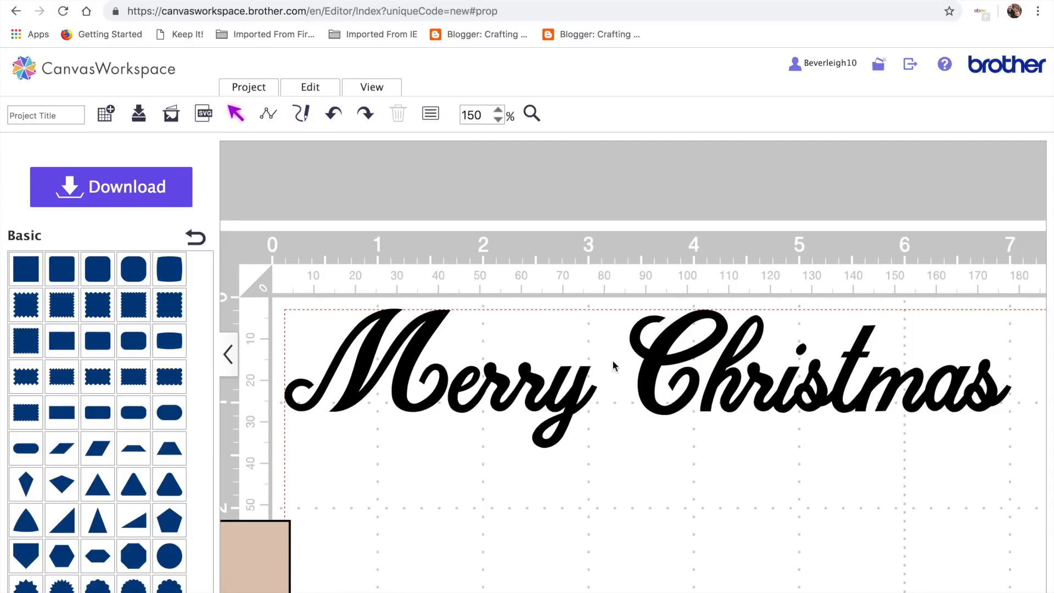
Step: Group the whole Merry Christmas lettering and scale it down to about 3.63" wide by 0.69" high
{"action": "left_click_drag", "start_coordinate": [280, 296], "coordinate": [1012, 417]}
{"action": "left_click", "coordinate": [305, 92]}
{"action": "left_click", "coordinate": [325, 194]}
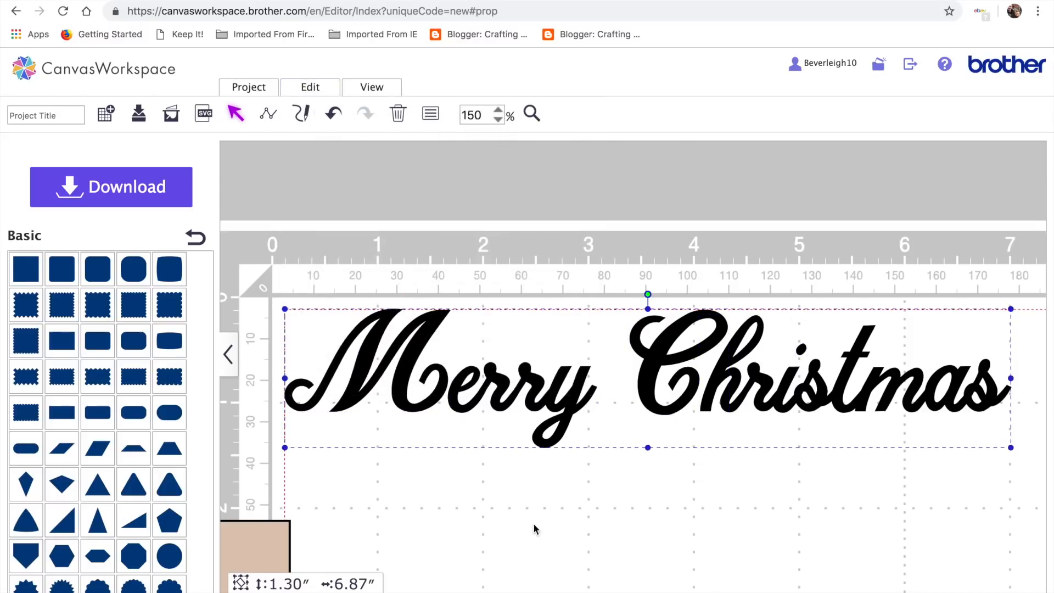
{"action": "left_click_drag", "start_coordinate": [284, 307], "coordinate": [627, 374]}
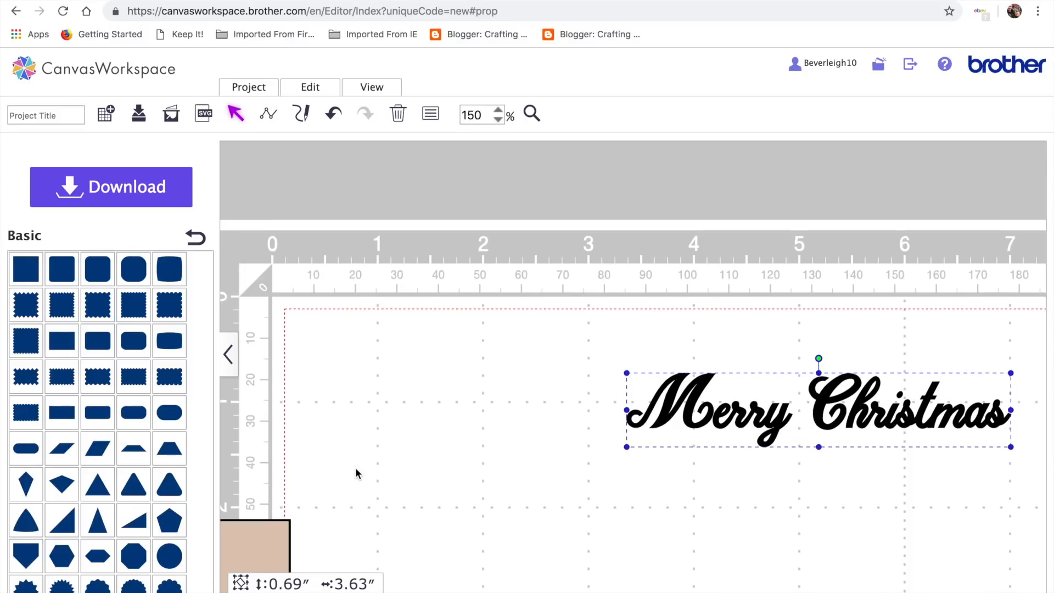
Step: Move the whole card design from beside the mat onto the mat, below the Merry Christmas lettering
{"action": "scroll", "coordinate": [355, 473], "scroll_direction": "down", "scroll_amount": 5}
{"action": "scroll", "coordinate": [355, 473], "scroll_direction": "left", "scroll_amount": 7}
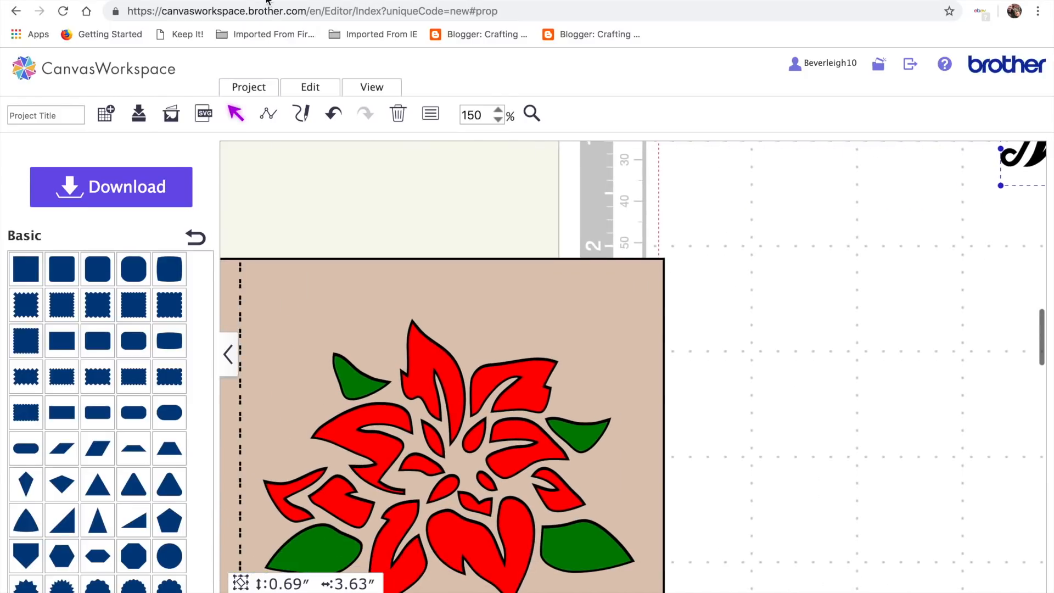
{"action": "left_click", "coordinate": [374, 88]}
{"action": "left_click", "coordinate": [392, 134]}
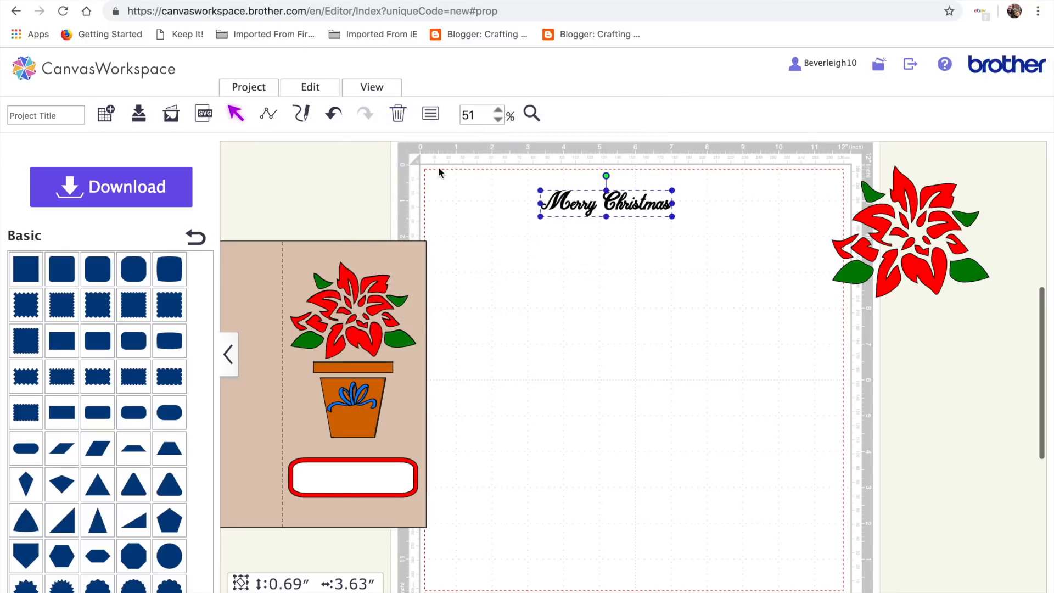
{"action": "scroll", "coordinate": [413, 332], "scroll_direction": "left", "scroll_amount": 5}
{"action": "left_click_drag", "start_coordinate": [255, 225], "coordinate": [630, 538]}
{"action": "left_click_drag", "start_coordinate": [585, 461], "coordinate": [870, 476]}
{"action": "scroll", "coordinate": [758, 479], "scroll_direction": "right", "scroll_amount": 5}
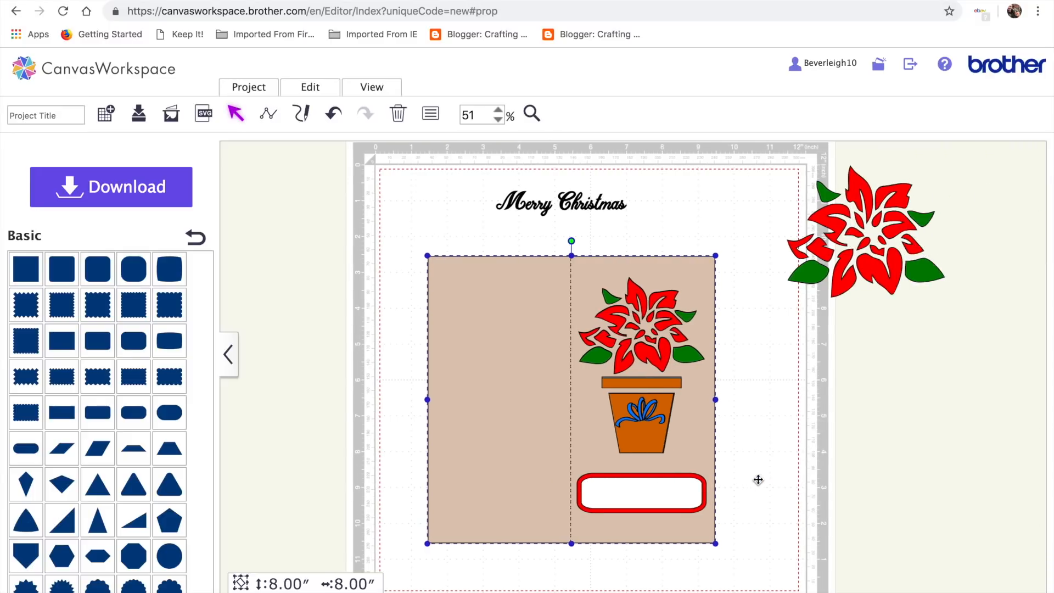
Step: Ungroup the card design and deselect its pieces
{"action": "left_click", "coordinate": [307, 86]}
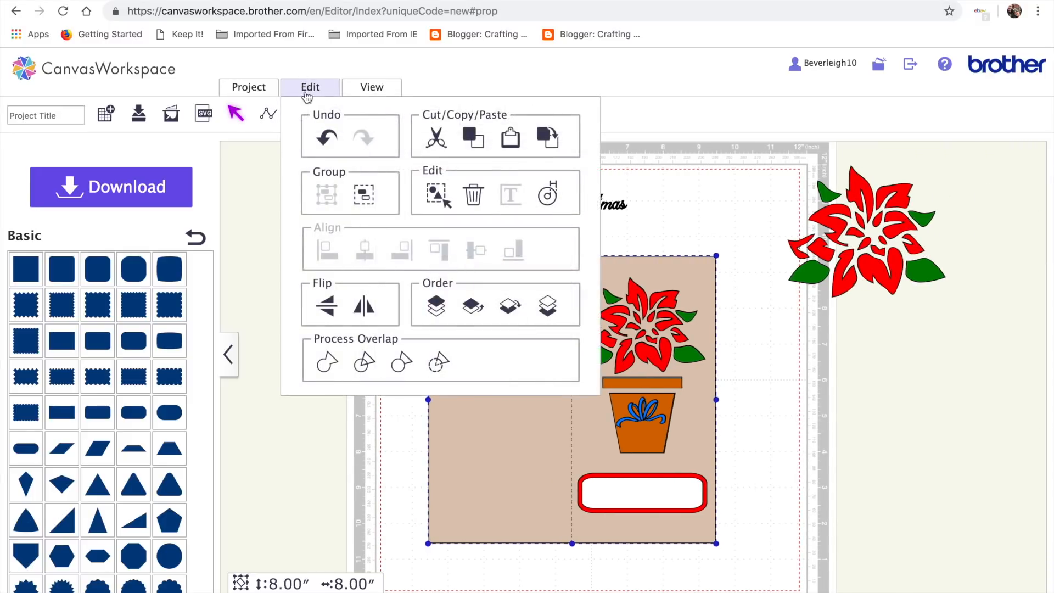
{"action": "left_click", "coordinate": [363, 192]}
{"action": "left_click", "coordinate": [766, 472]}
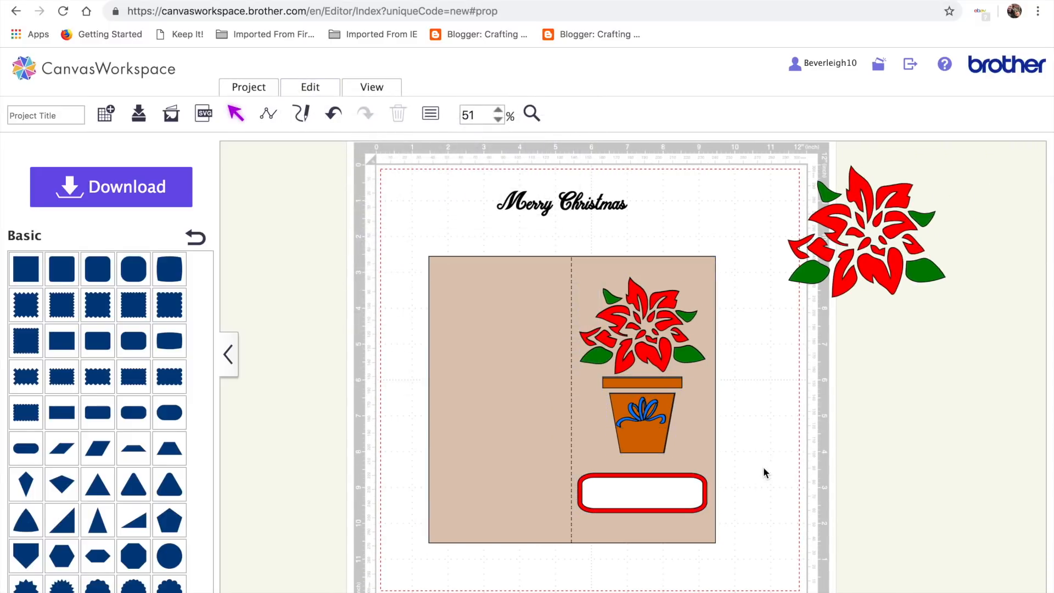
Step: Scale the Merry Christmas lettering to about 2.49" wide by 0.47" high and place it on the white sentiment plate
{"action": "left_click_drag", "start_coordinate": [580, 202], "coordinate": [587, 205]}
{"action": "left_click_drag", "start_coordinate": [502, 191], "coordinate": [543, 200]}
{"action": "left_click", "coordinate": [604, 211]}
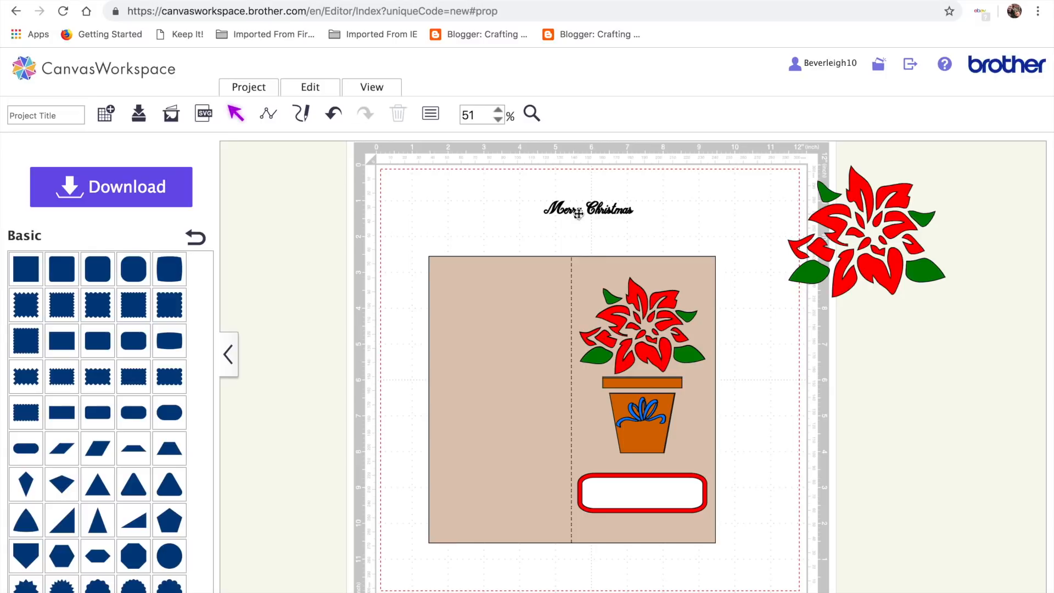
{"action": "left_click_drag", "start_coordinate": [598, 209], "coordinate": [651, 494]}
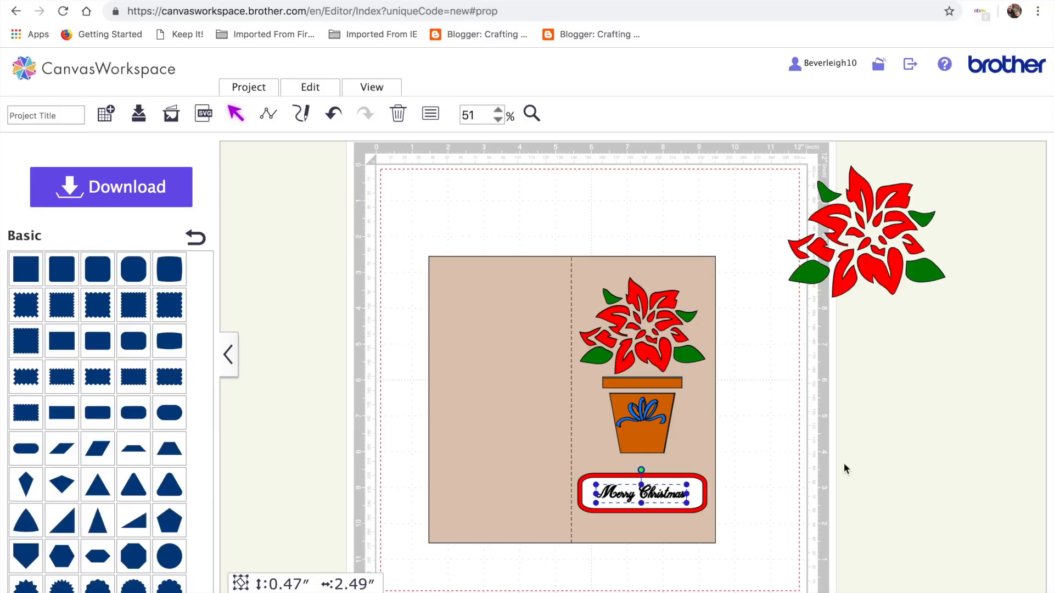
Step: Move the lettering and the white plate off the red plate to the empty area beside the card
{"action": "left_click", "coordinate": [787, 481]}
{"action": "left_click", "coordinate": [689, 503]}
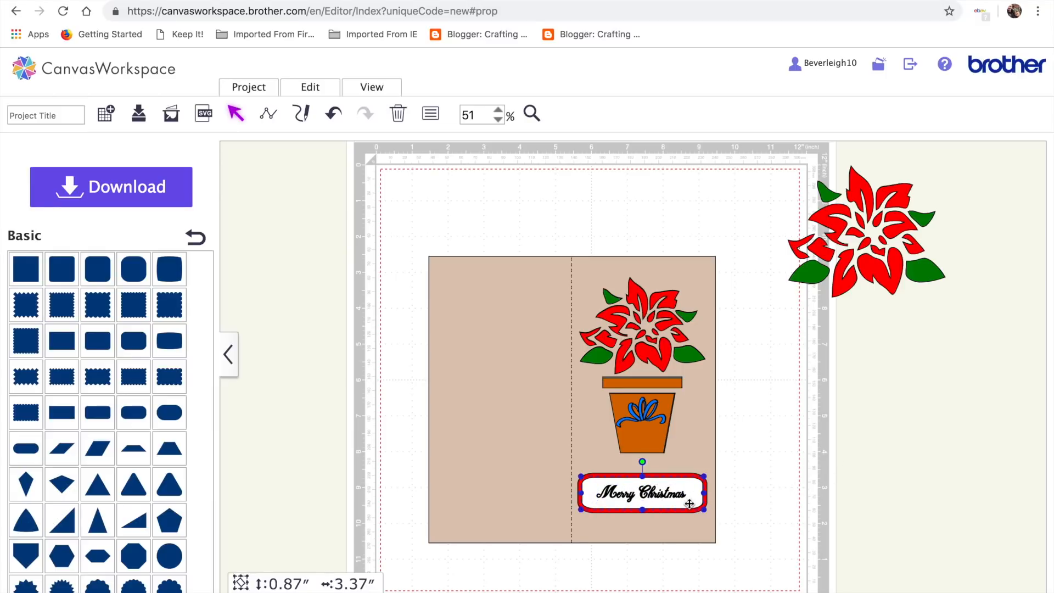
{"action": "left_click", "coordinate": [637, 495]}
{"action": "double_click", "coordinate": [649, 495]}
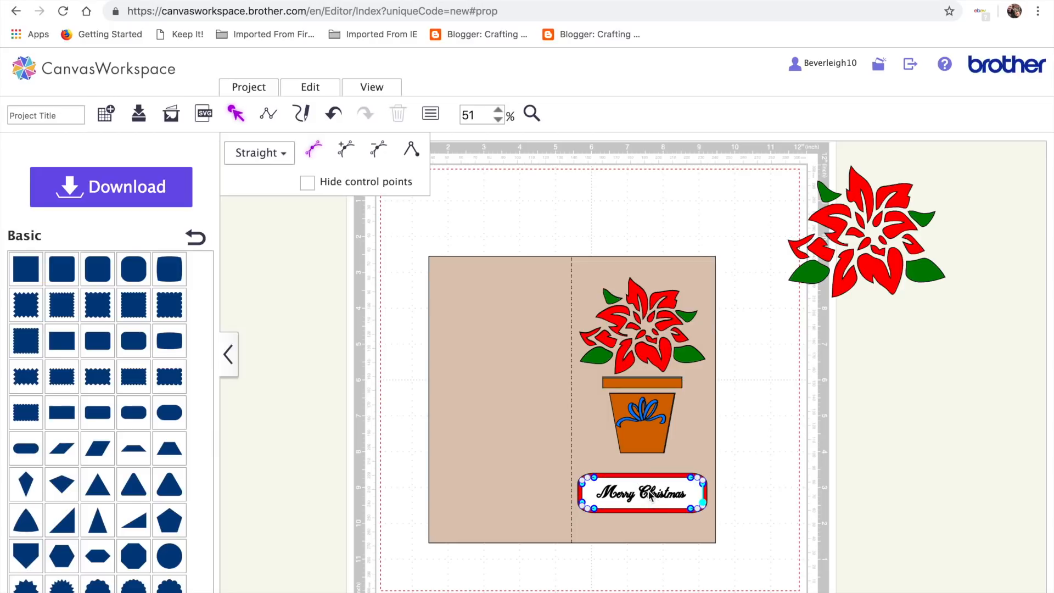
{"action": "left_click", "coordinate": [675, 496]}
{"action": "left_click_drag", "start_coordinate": [680, 494], "coordinate": [803, 459]}
{"action": "left_click_drag", "start_coordinate": [680, 491], "coordinate": [812, 470]}
{"action": "left_click", "coordinate": [785, 436]}
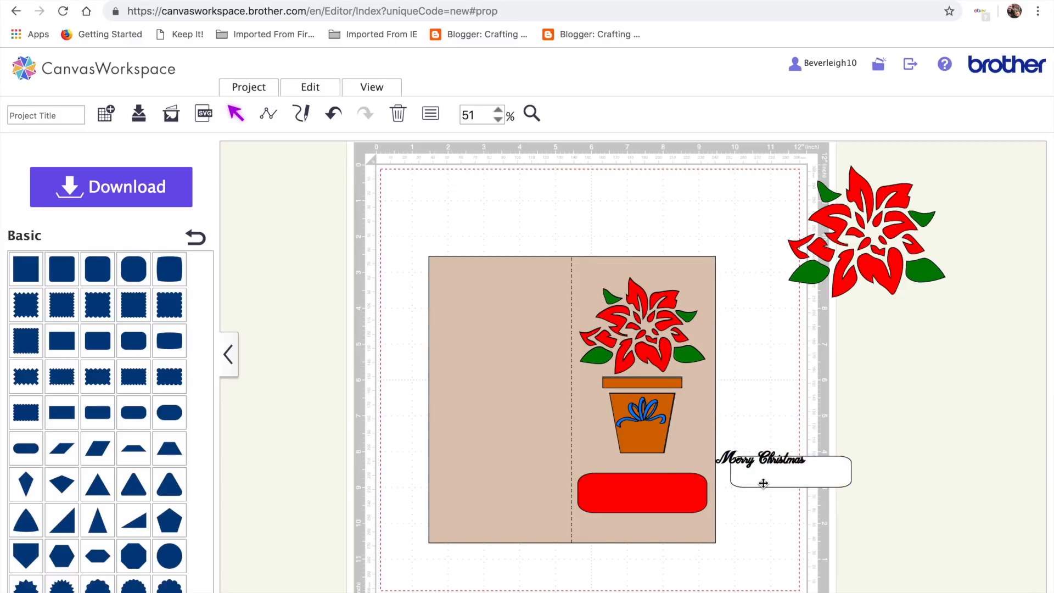
Step: Centre the lettering and the white plate on each other both horizontally and vertically
{"action": "left_click_drag", "start_coordinate": [849, 503], "coordinate": [744, 419]}
{"action": "left_click", "coordinate": [318, 89]}
{"action": "left_click", "coordinate": [366, 252]}
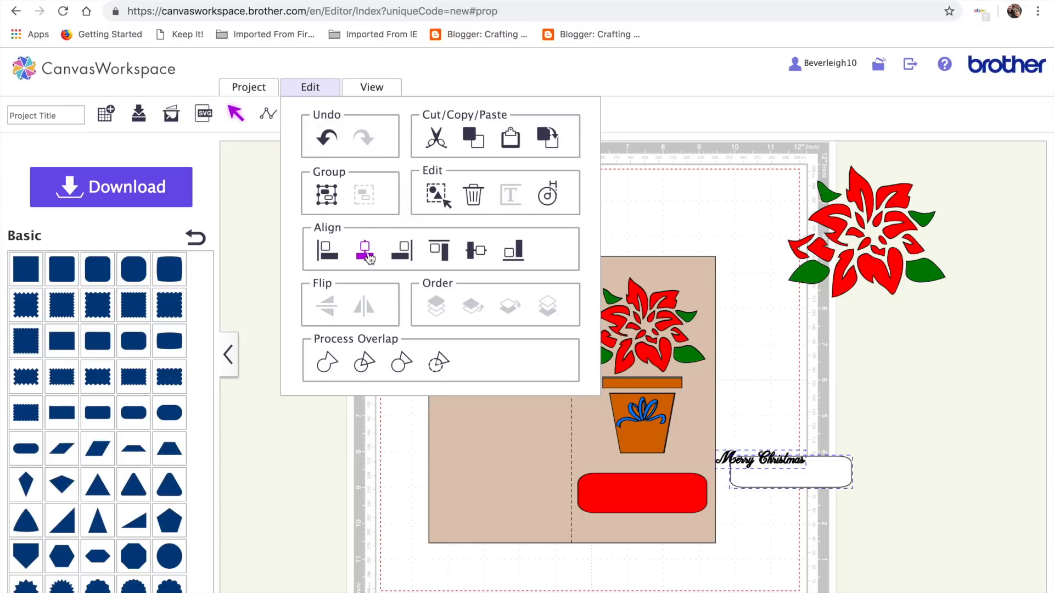
{"action": "left_click", "coordinate": [322, 87]}
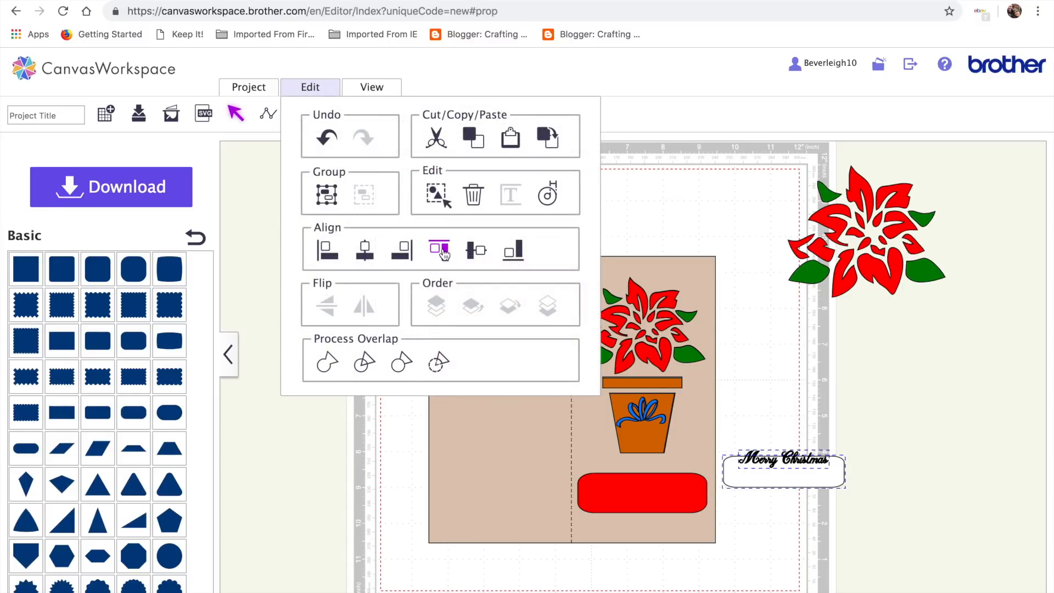
{"action": "left_click", "coordinate": [482, 252]}
{"action": "left_click", "coordinate": [871, 527]}
Step: Group the Merry Christmas lettering with the white plate
{"action": "left_click_drag", "start_coordinate": [759, 424], "coordinate": [870, 509]}
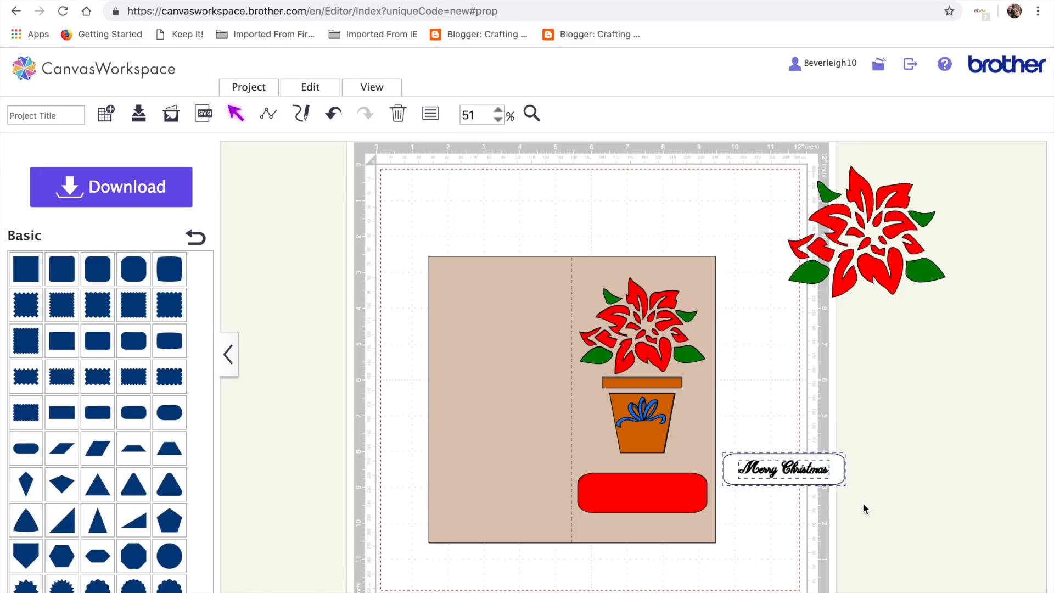
{"action": "left_click", "coordinate": [311, 87]}
{"action": "left_click", "coordinate": [331, 199]}
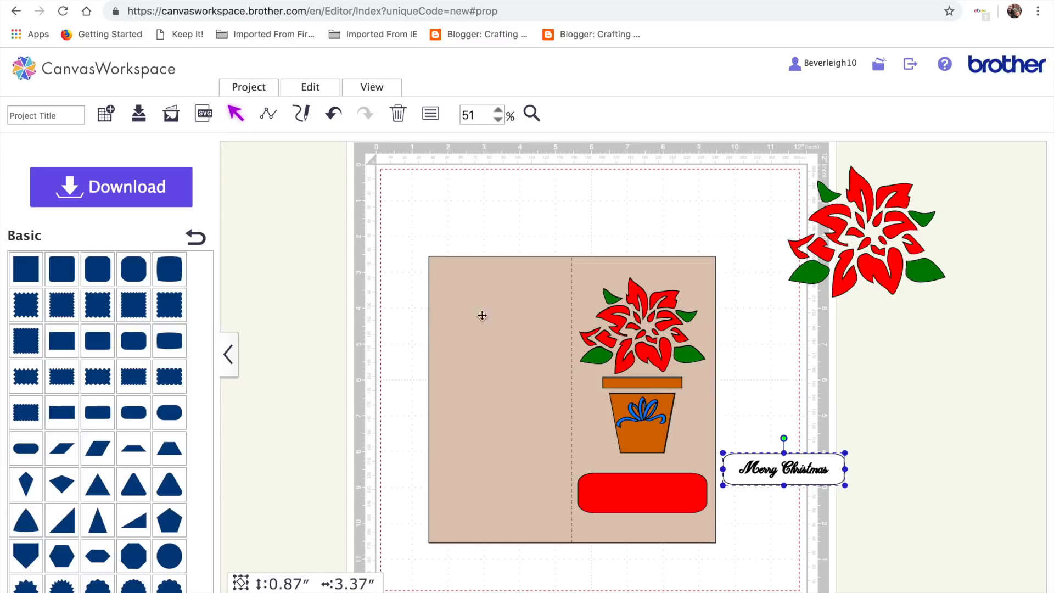
Step: Undo the grouping of the lettering and white plate, and set the Merry Christmas lettering's line type to Drawing Line
{"action": "left_click", "coordinate": [334, 113]}
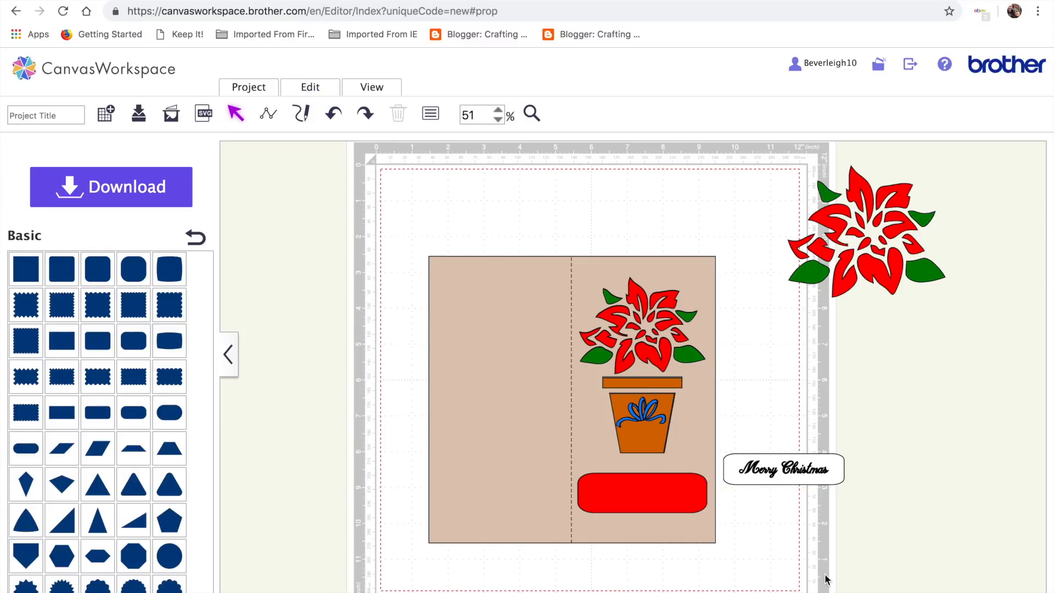
{"action": "left_click", "coordinate": [794, 470]}
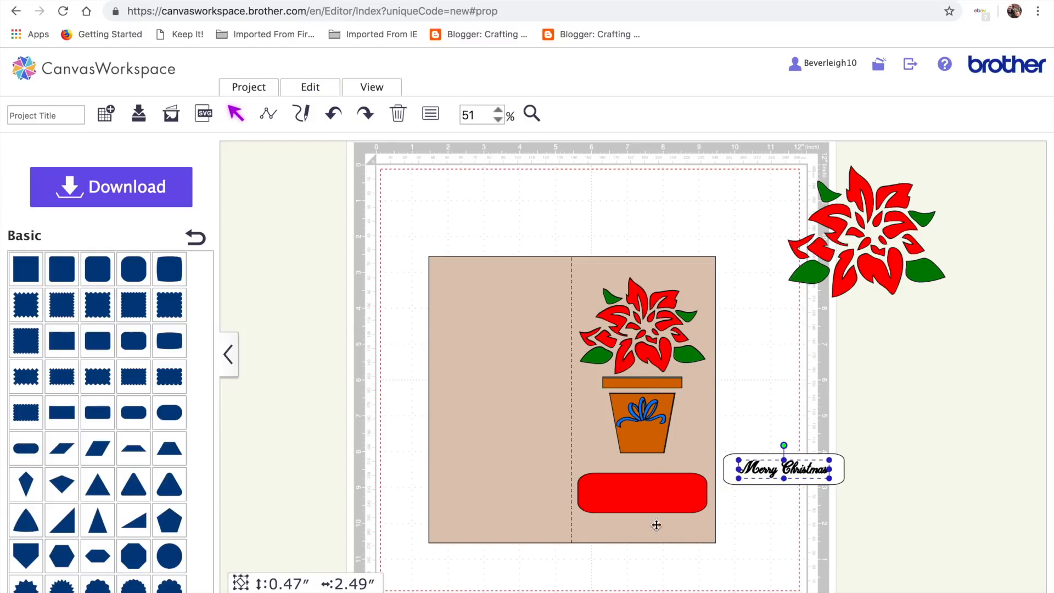
{"action": "left_click", "coordinate": [430, 115]}
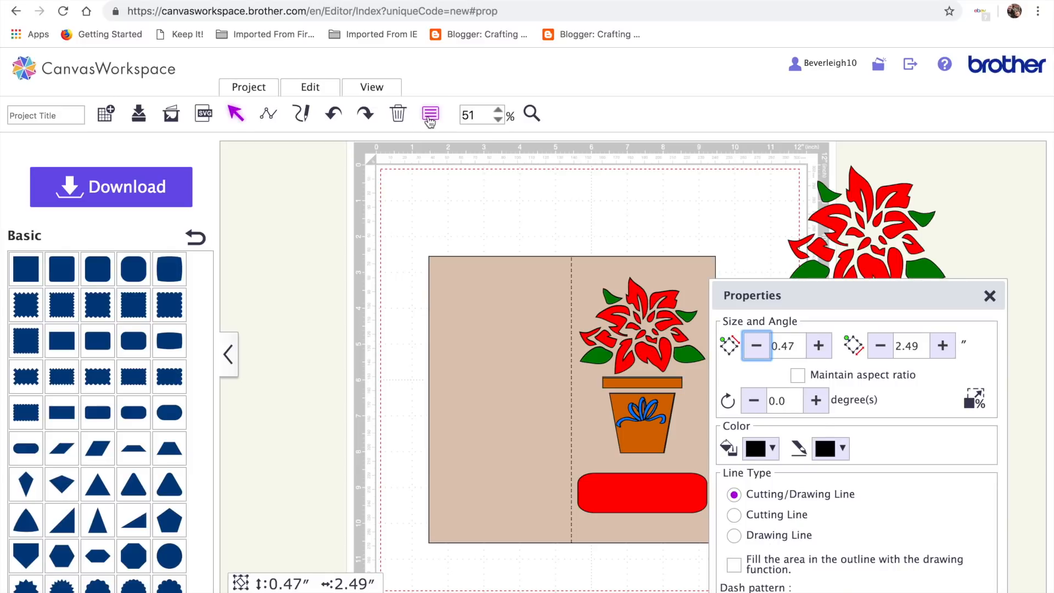
{"action": "left_click_drag", "start_coordinate": [863, 294], "coordinate": [117, 149]}
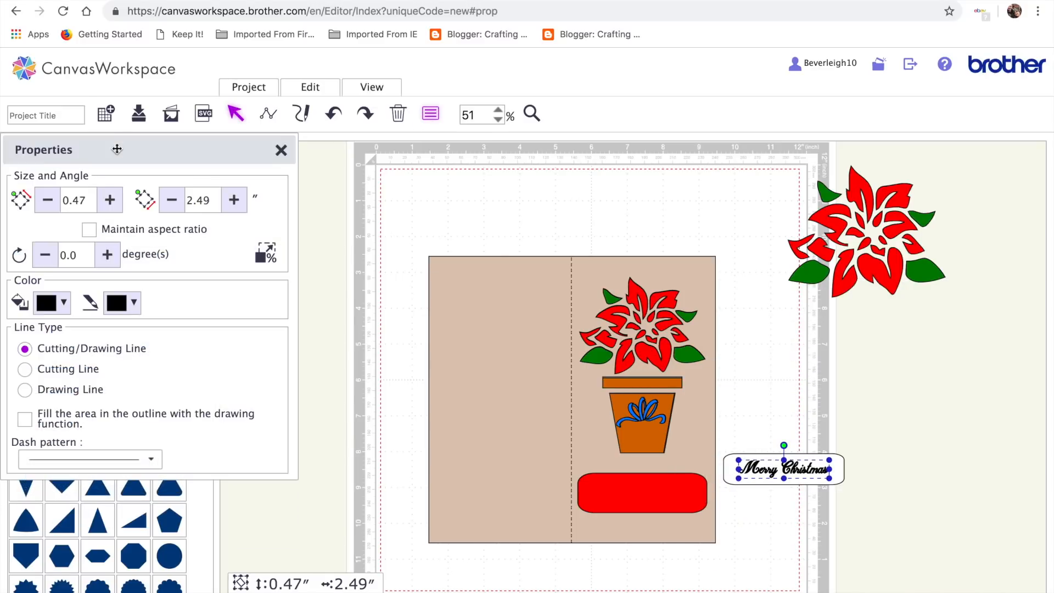
{"action": "left_click", "coordinate": [25, 390]}
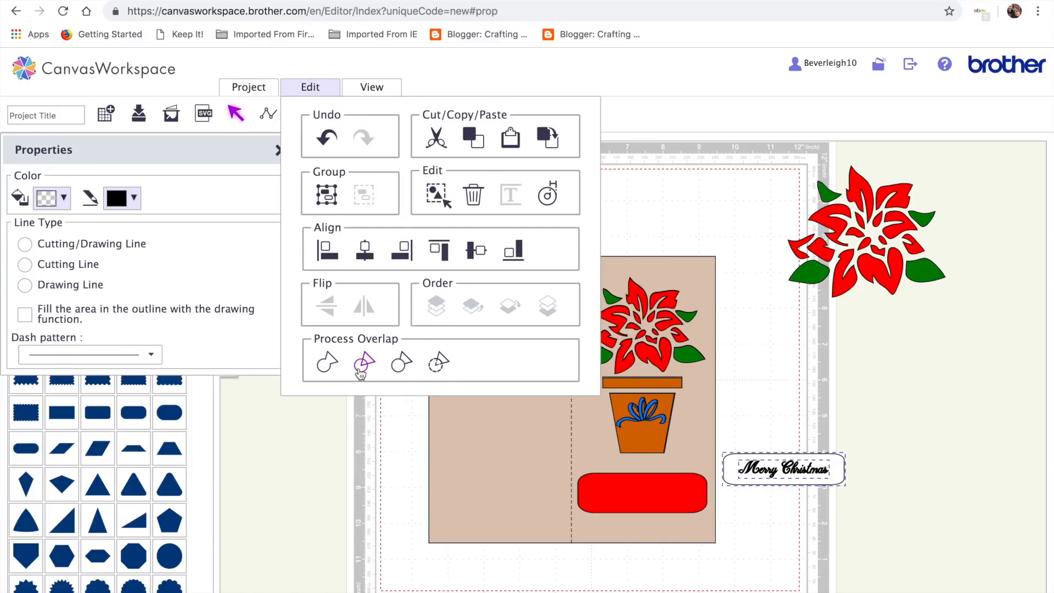
Step: Group the Merry Christmas lettering with the white plate again and place the group centred on the red plate
{"action": "left_click", "coordinate": [327, 196]}
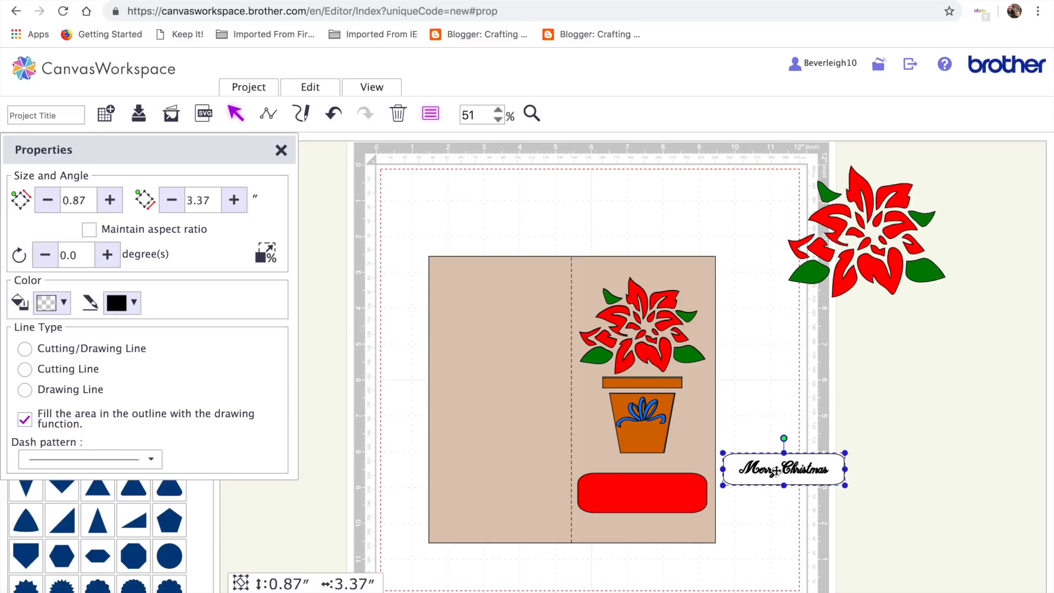
{"action": "left_click_drag", "start_coordinate": [779, 471], "coordinate": [622, 489]}
{"action": "double_click", "coordinate": [622, 490]}
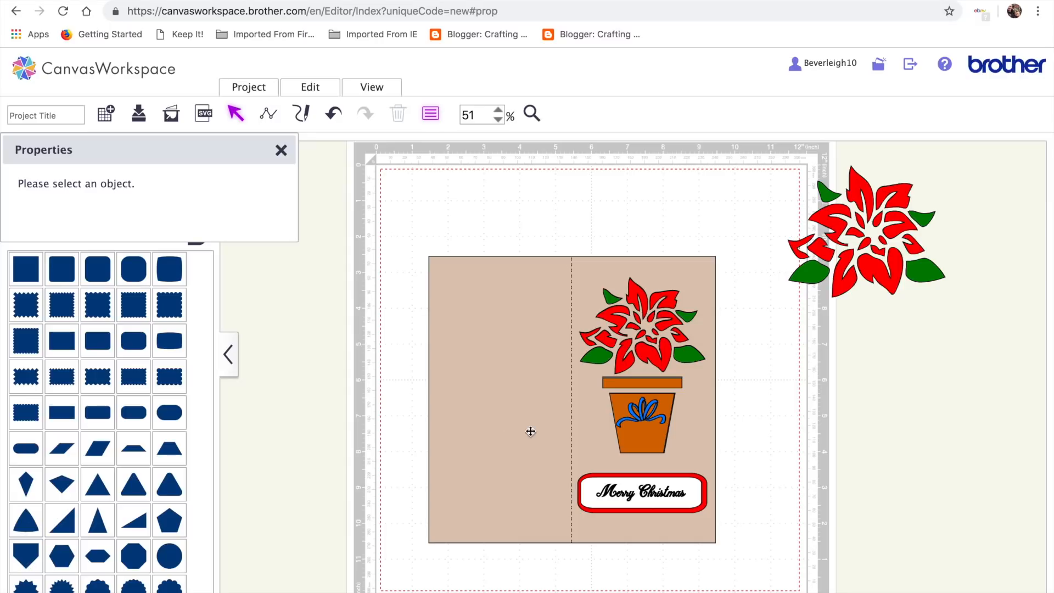
{"action": "left_click", "coordinate": [677, 505]}
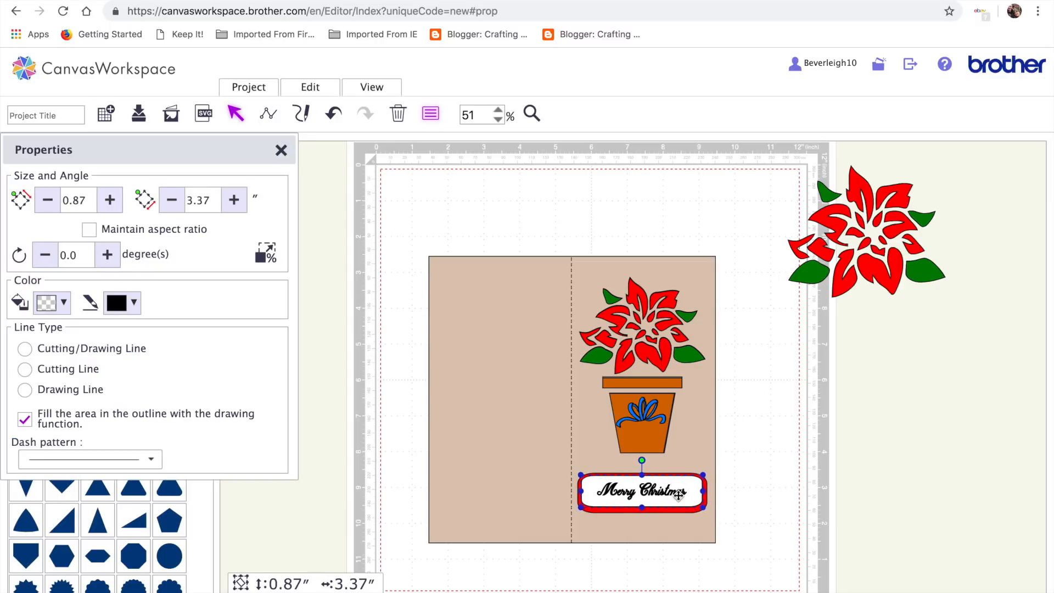
{"action": "left_click_drag", "start_coordinate": [679, 495], "coordinate": [678, 501]}
{"action": "left_click", "coordinate": [756, 545]}
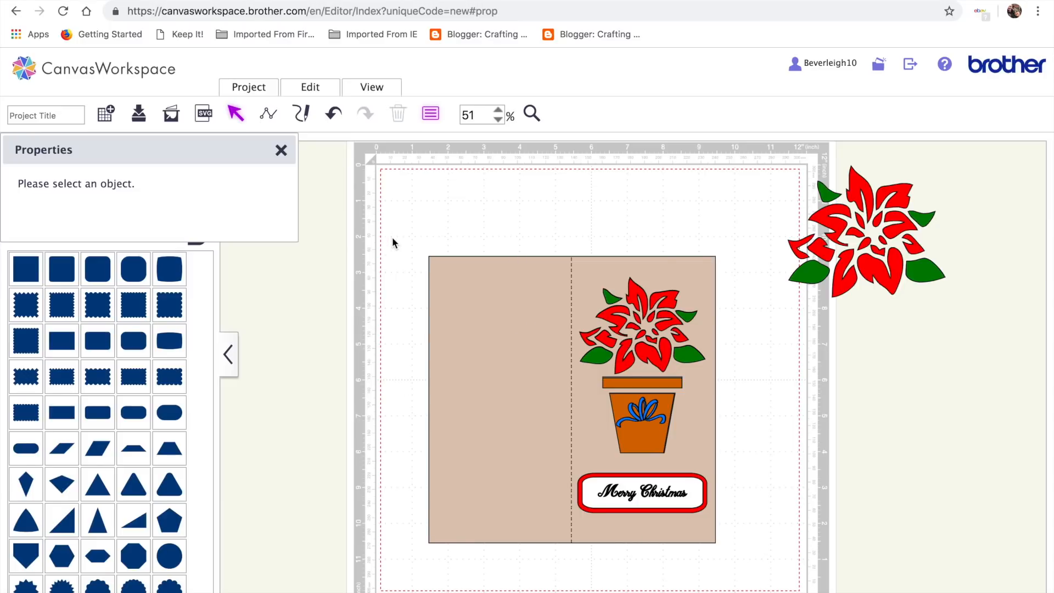
{"action": "left_click_drag", "start_coordinate": [219, 147], "coordinate": [353, 218]}
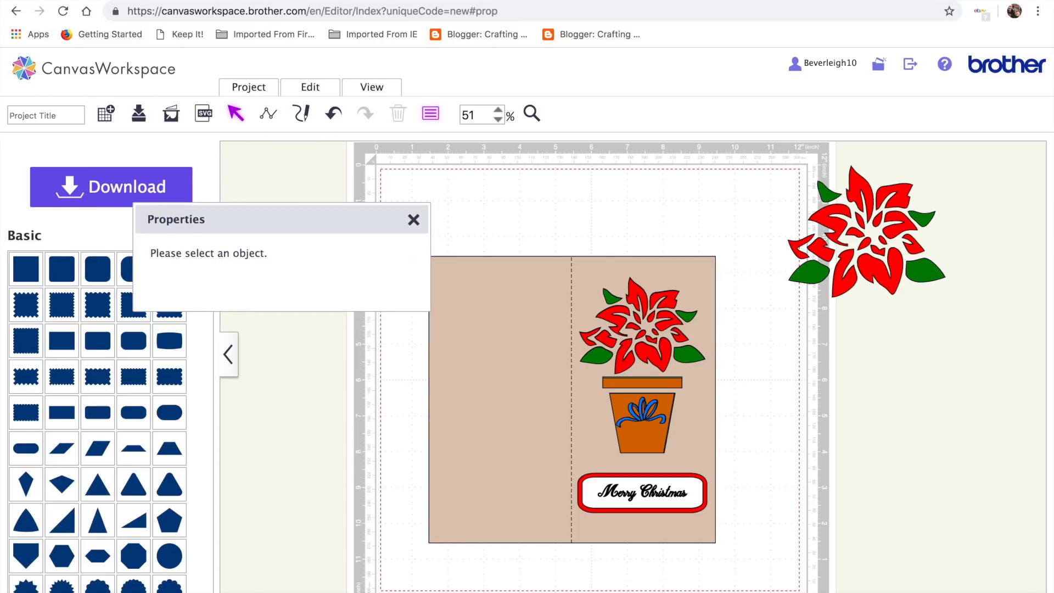
{"action": "mouse_move", "coordinate": [710, 590]}
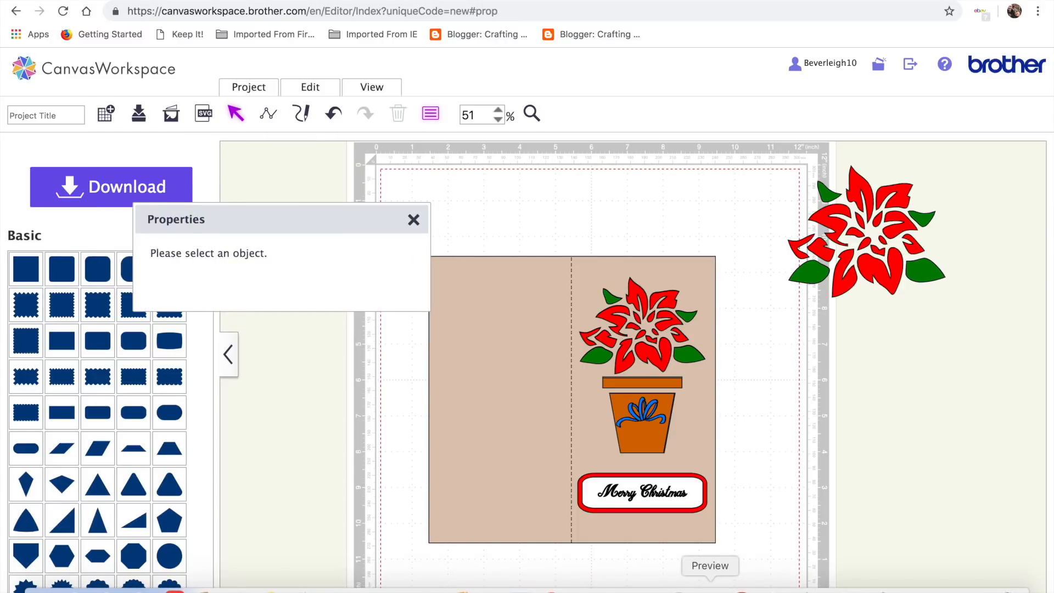